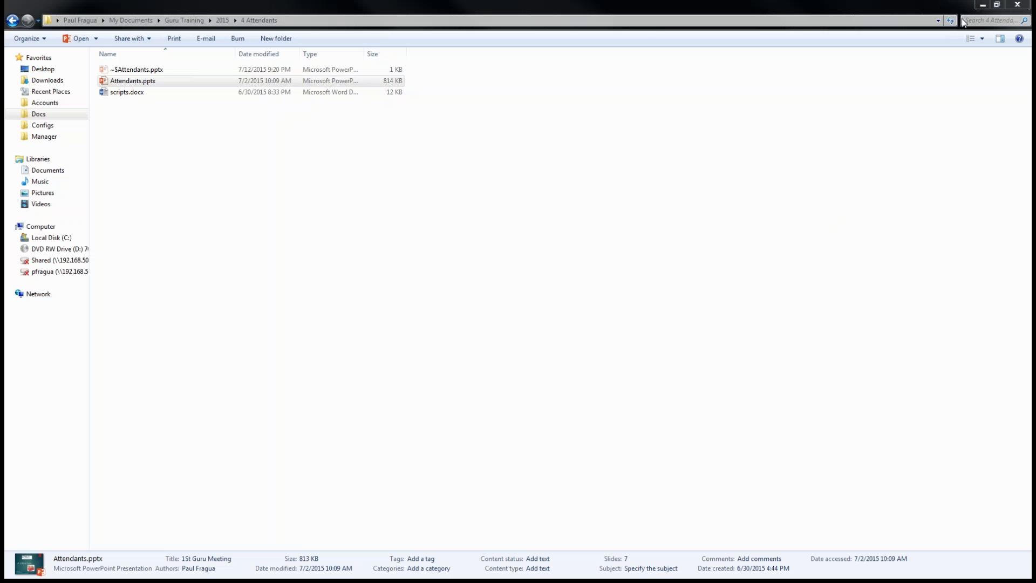
Minimize the file window and examine the incoming call route with destination *900 in Avaya IP Office Manager.
left_click(982, 5)
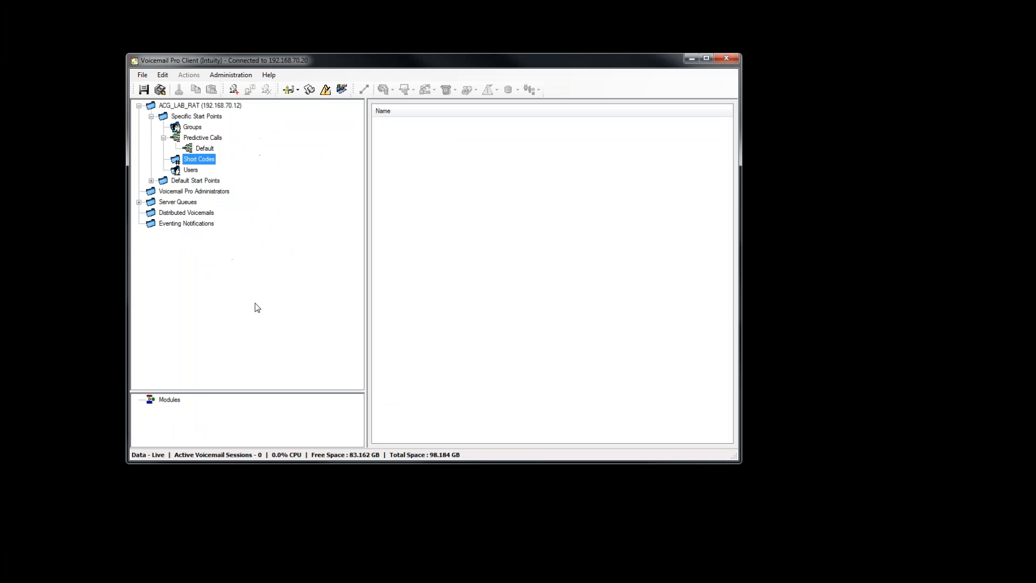
left_click(544, 306)
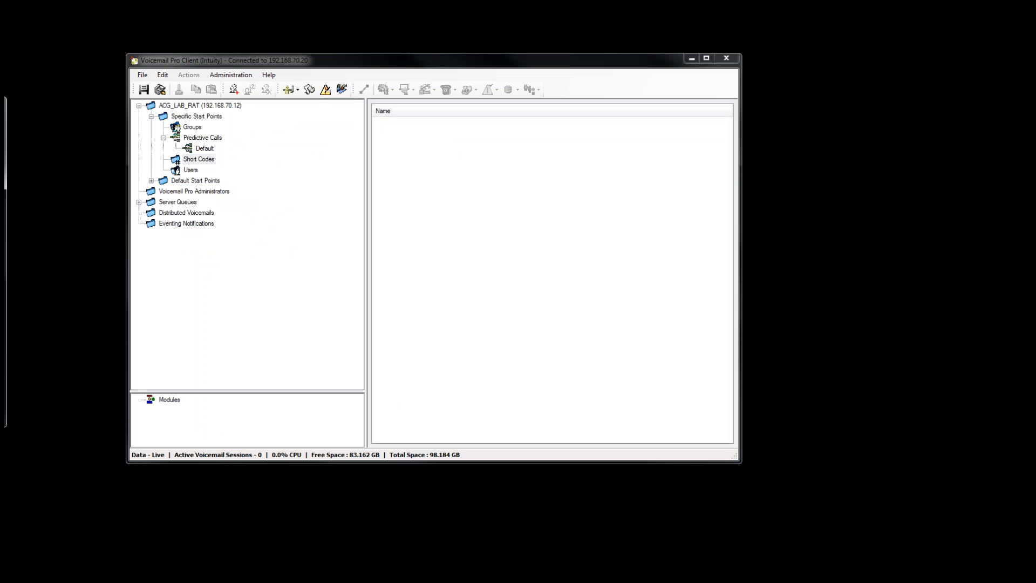
left_click_drag(0, 105, 352, 188)
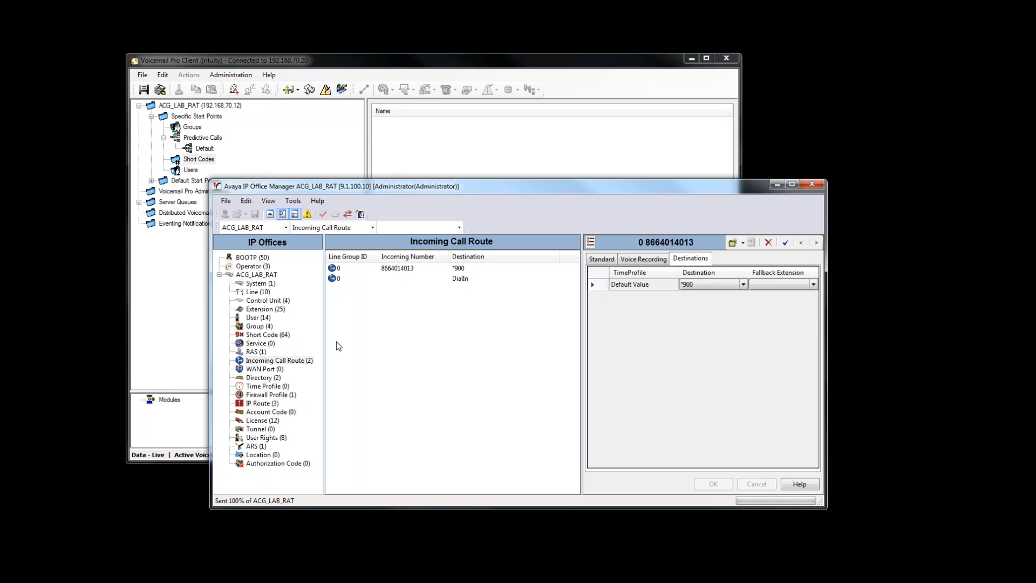
left_click(401, 270)
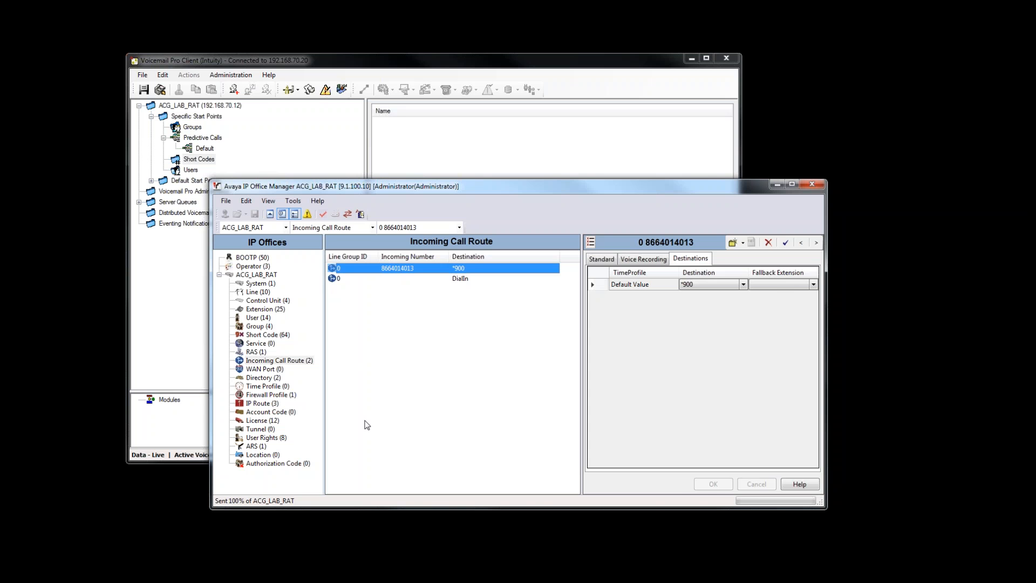
left_click_drag(397, 192, 0, 135)
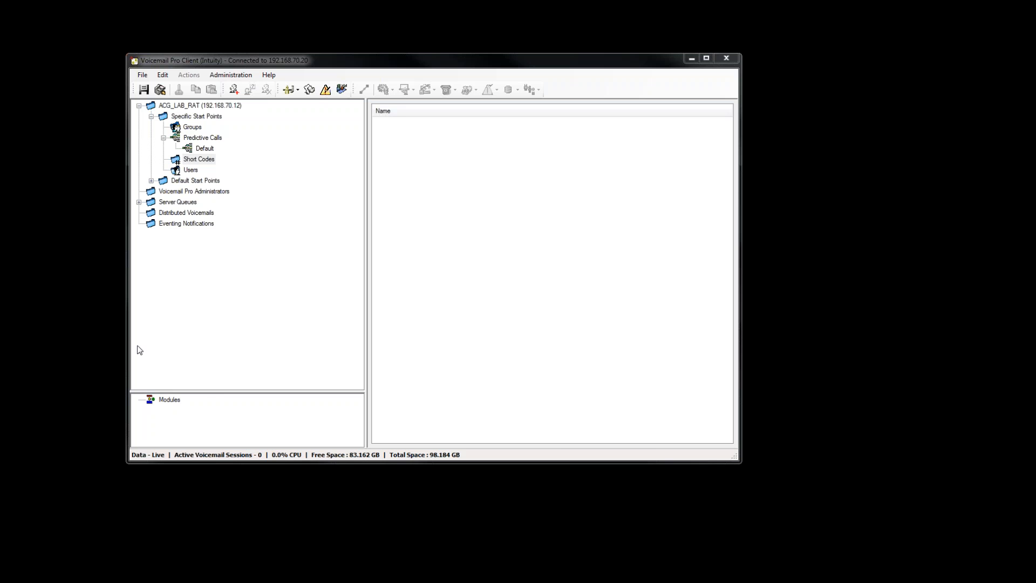
In Voicemail Pro Client, add a new start point named Day under Short Codes.
left_click(397, 234)
right_click(205, 165)
left_click(216, 168)
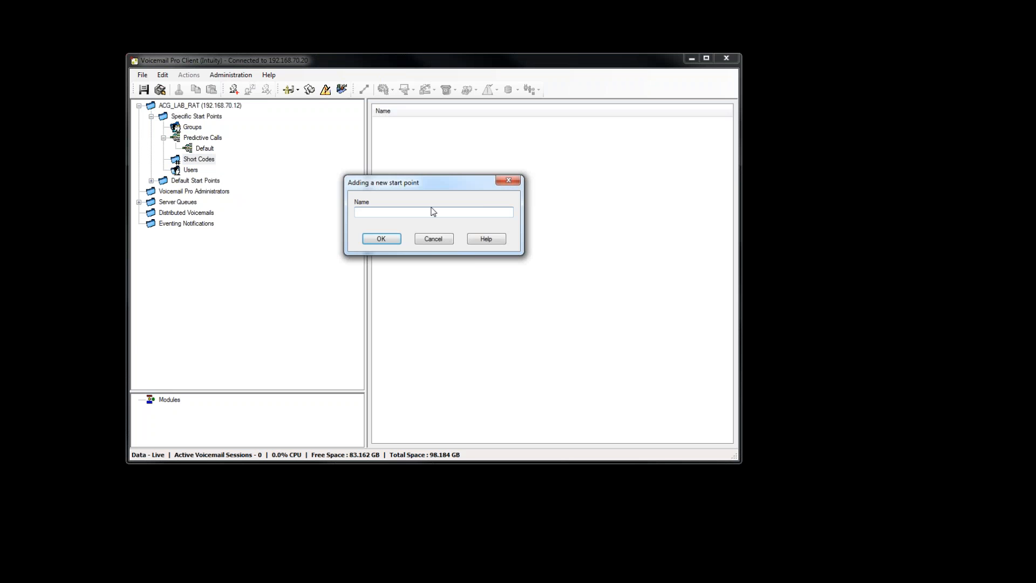
type("Day")
left_click(397, 242)
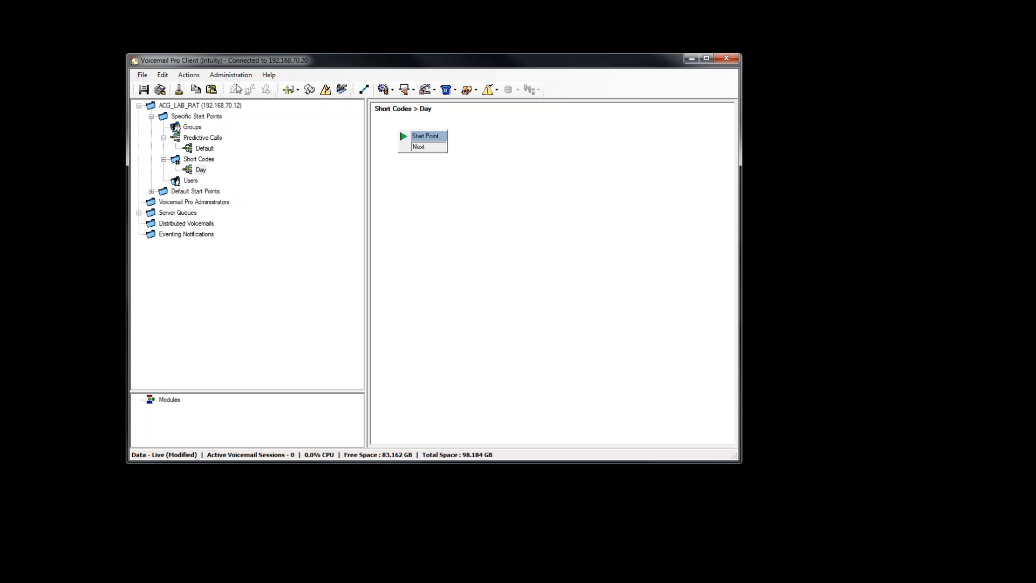
Place a Menu action below the Start Point in the Day call flow.
left_click(190, 75)
mouse_move(209, 90)
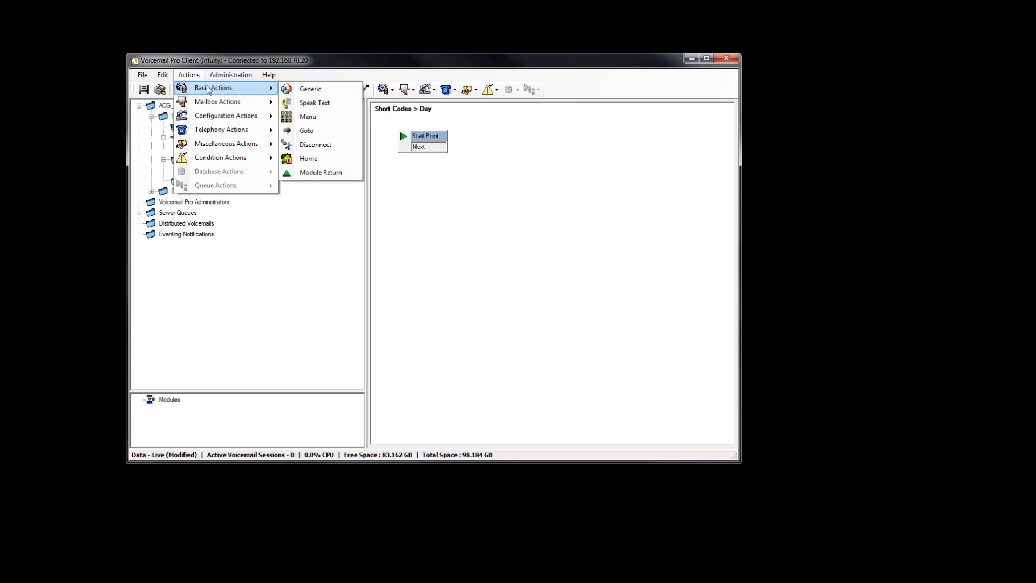
left_click(310, 115)
left_click(470, 179)
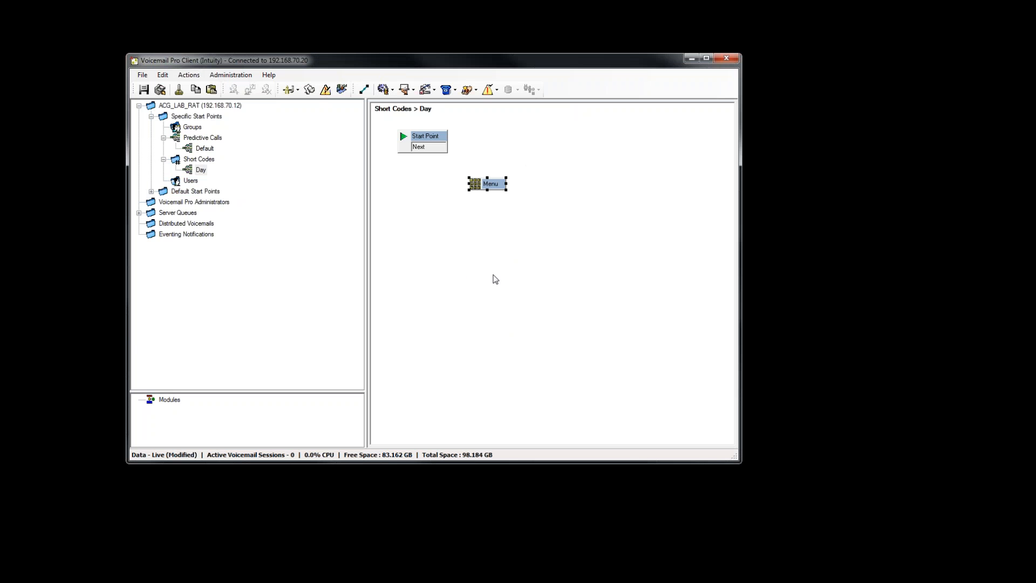
Configure the Menu action with touch tones 1 and 3 and a timeout of 4 seconds.
double_click(494, 185)
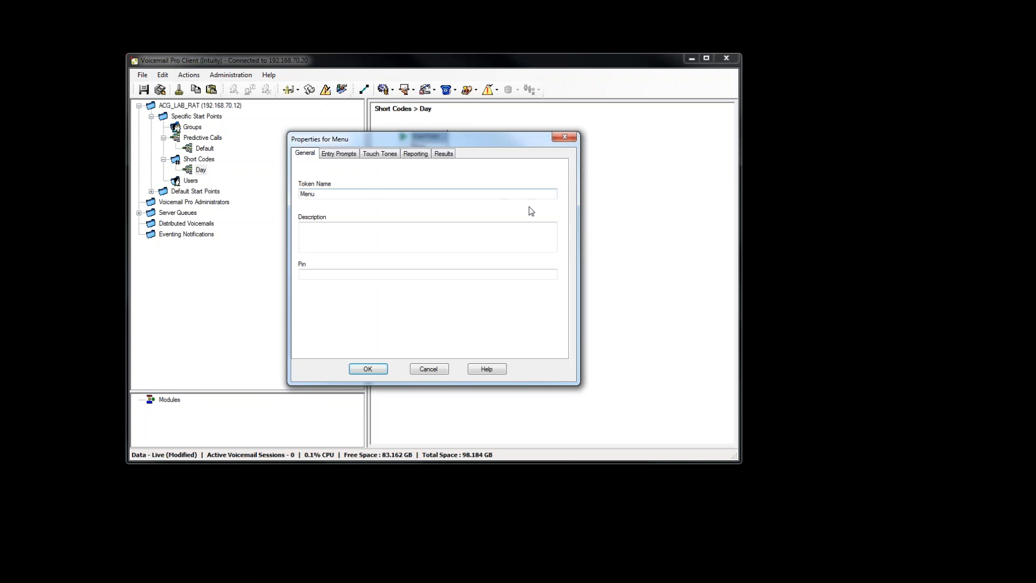
left_click(421, 158)
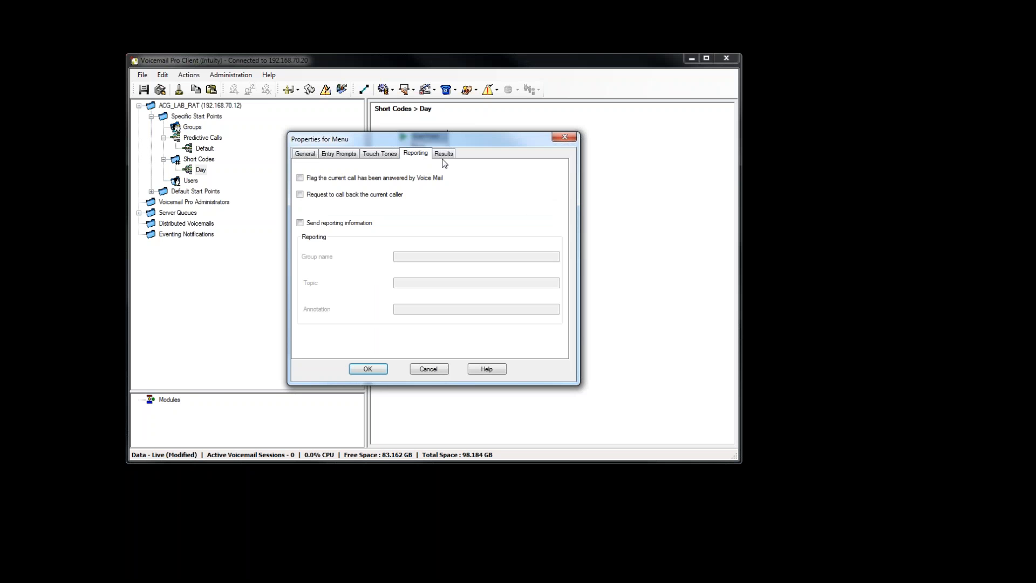
left_click(386, 156)
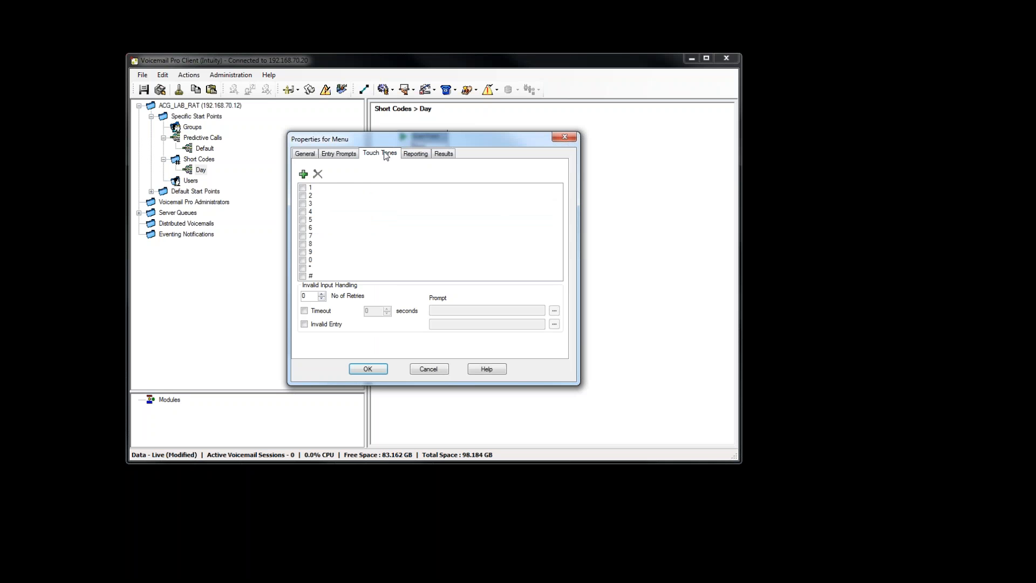
left_click(303, 189)
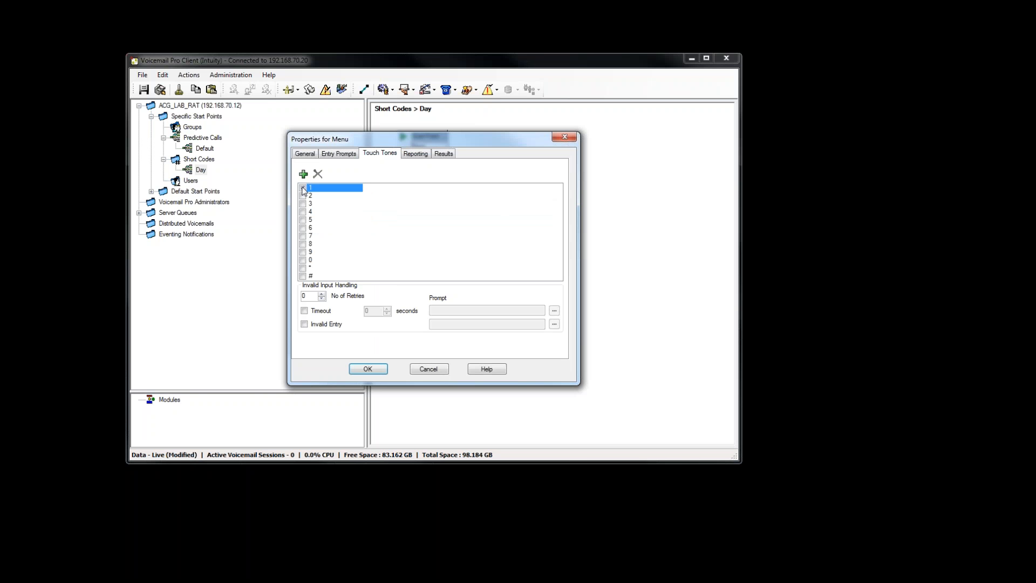
left_click(303, 204)
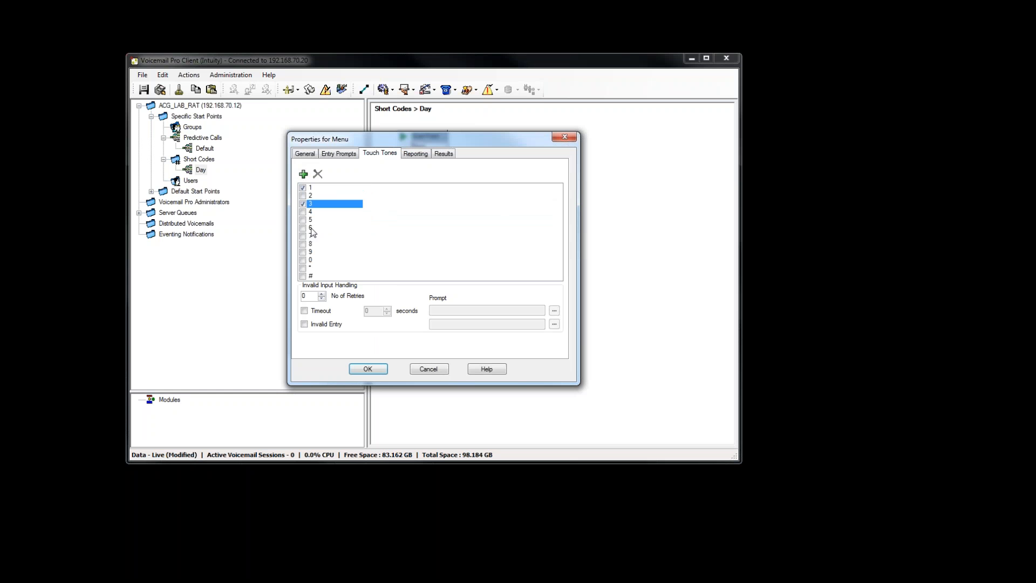
left_click(304, 311)
left_click(387, 308)
left_click(368, 368)
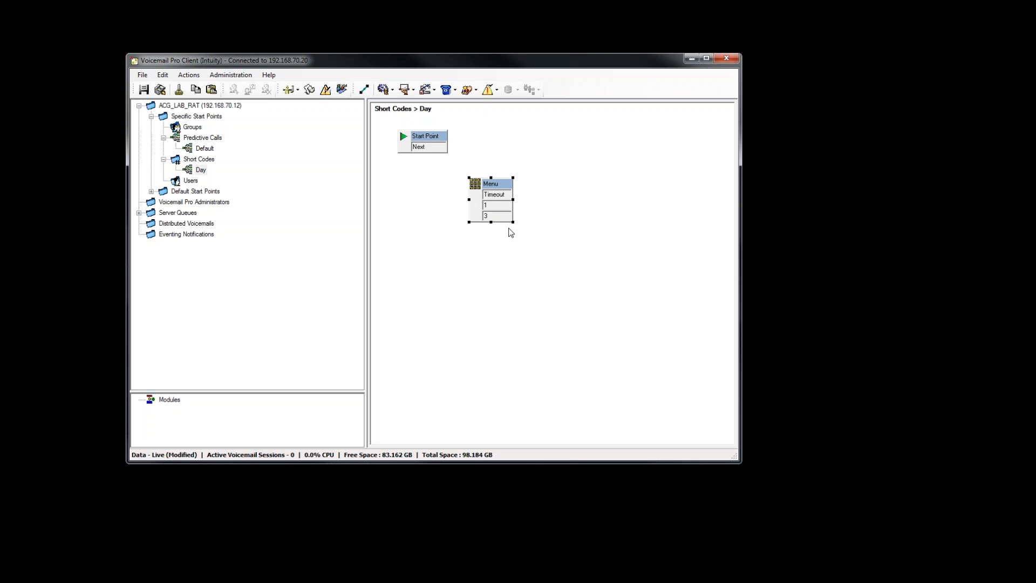
Reopen the Menu action's properties and check the user extension numbers in Avaya IP Office Manager.
double_click(490, 186)
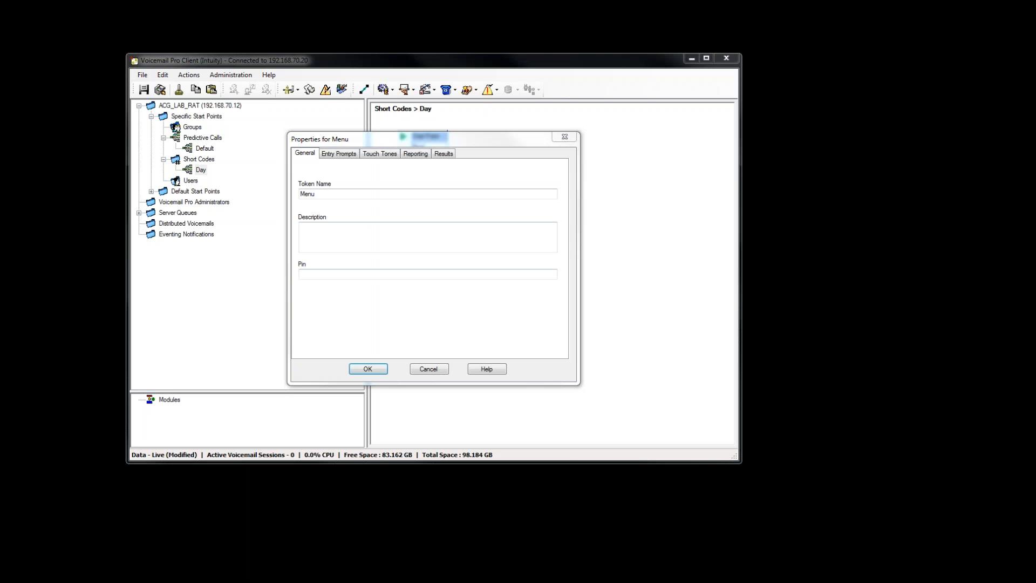
left_click_drag(0, 144, 176, 144)
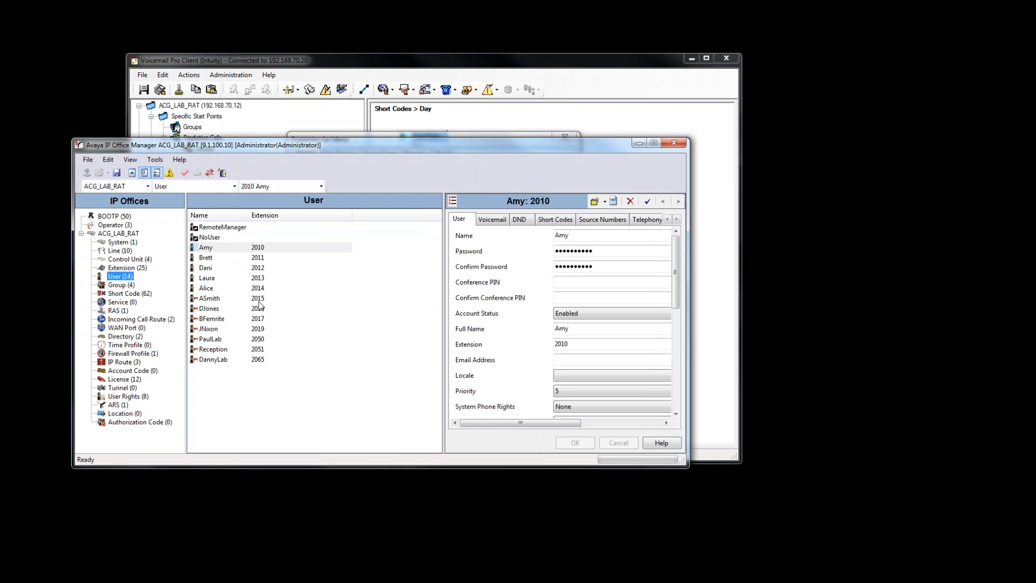
left_click(637, 144)
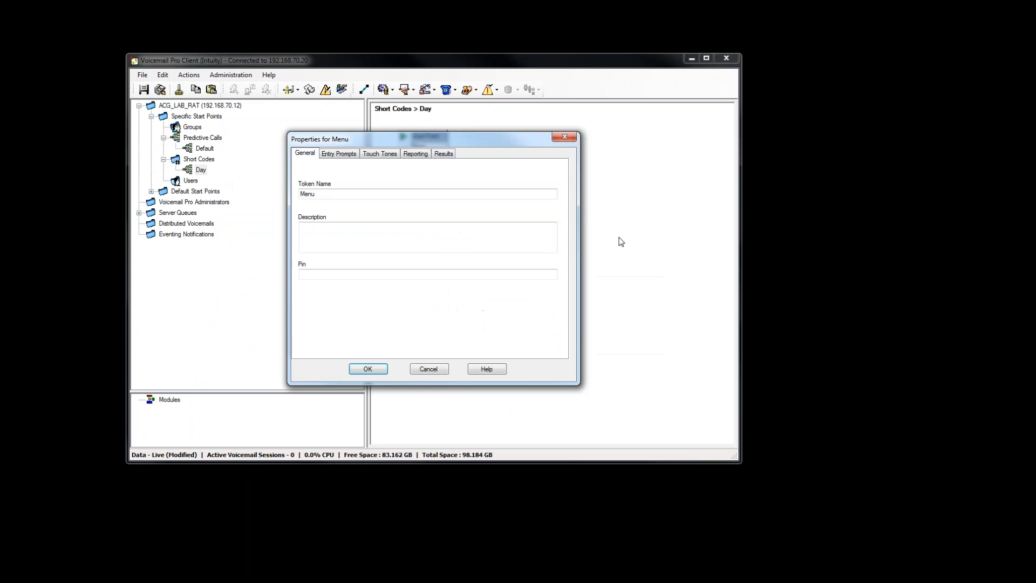
Add the touch tone sequence 2??? to the Menu action so it accepts four-digit extensions starting with 2.
left_click(367, 155)
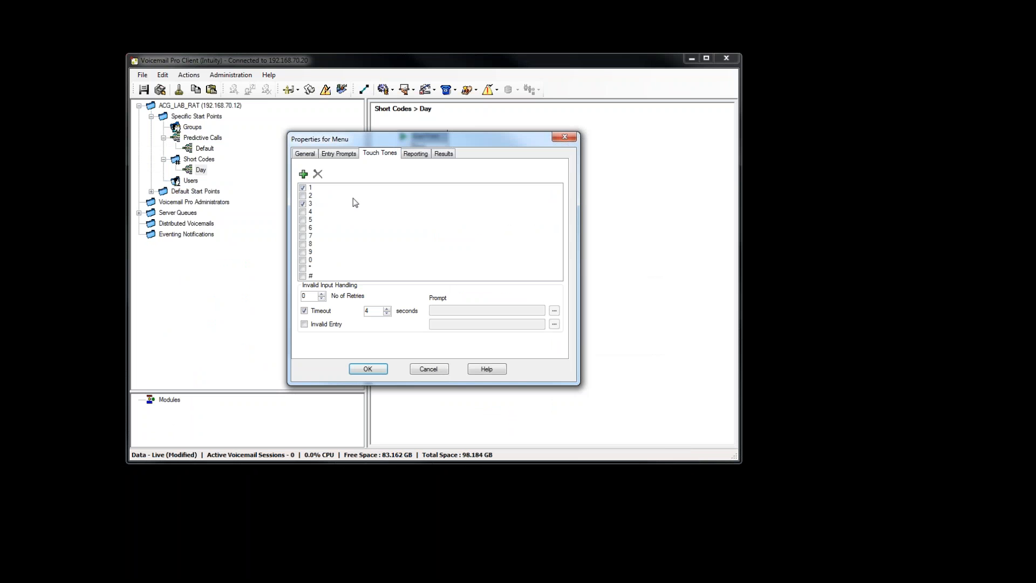
left_click_drag(347, 144, 225, 195)
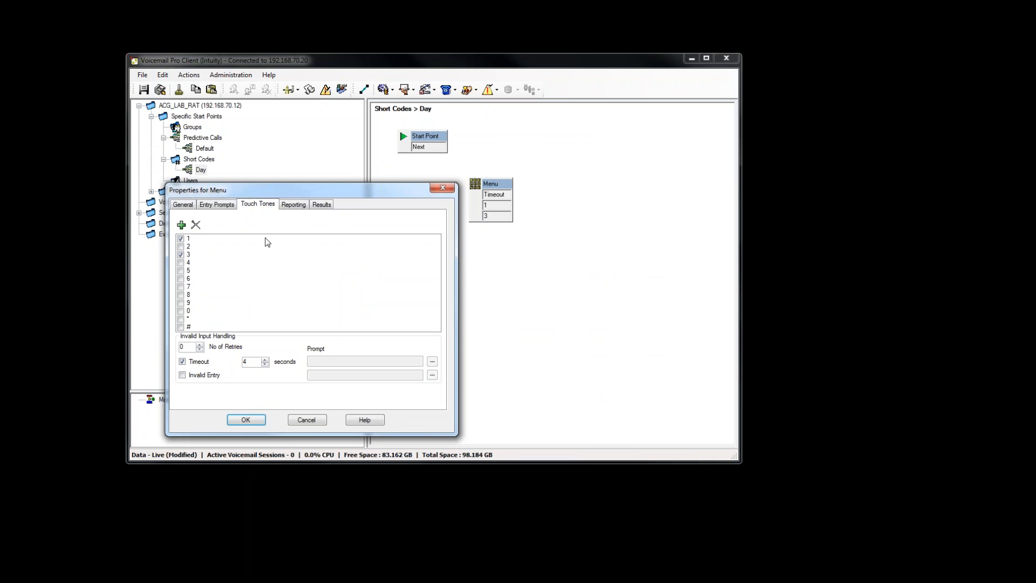
left_click(182, 225)
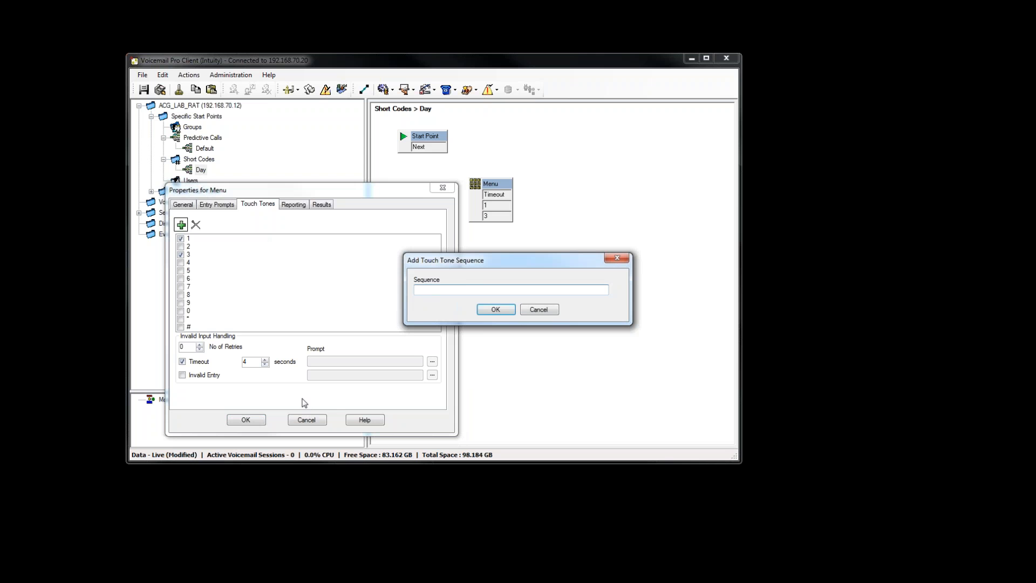
type("2??")
left_click(502, 312)
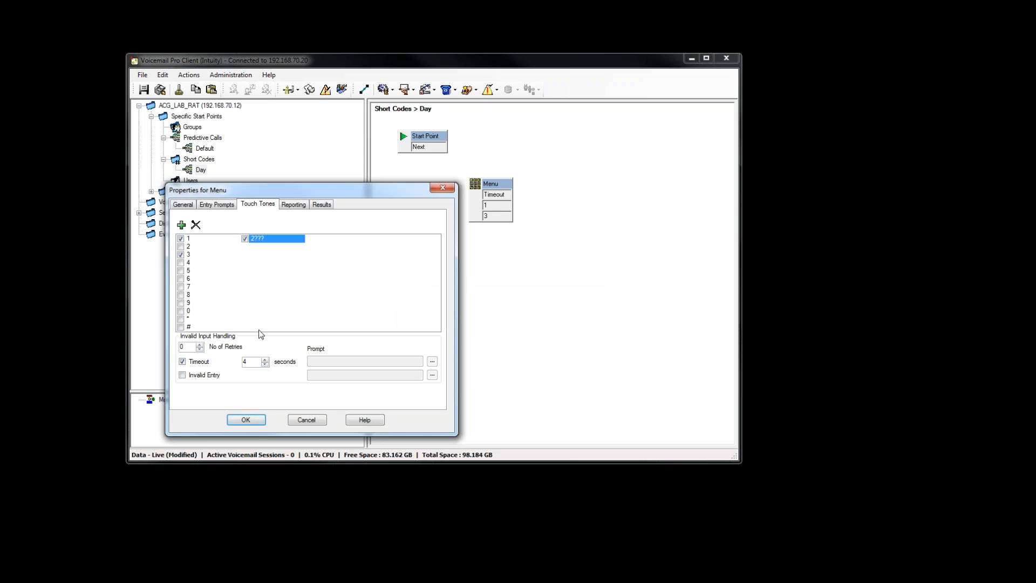
left_click(246, 420)
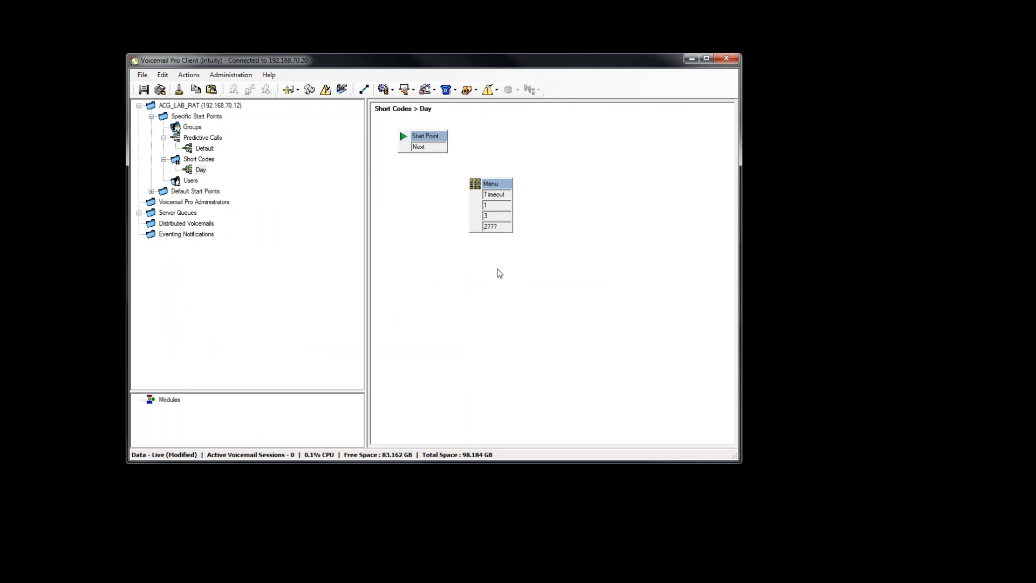
Place three Transfer actions beside the Menu action in the Day call flow.
left_click(189, 75)
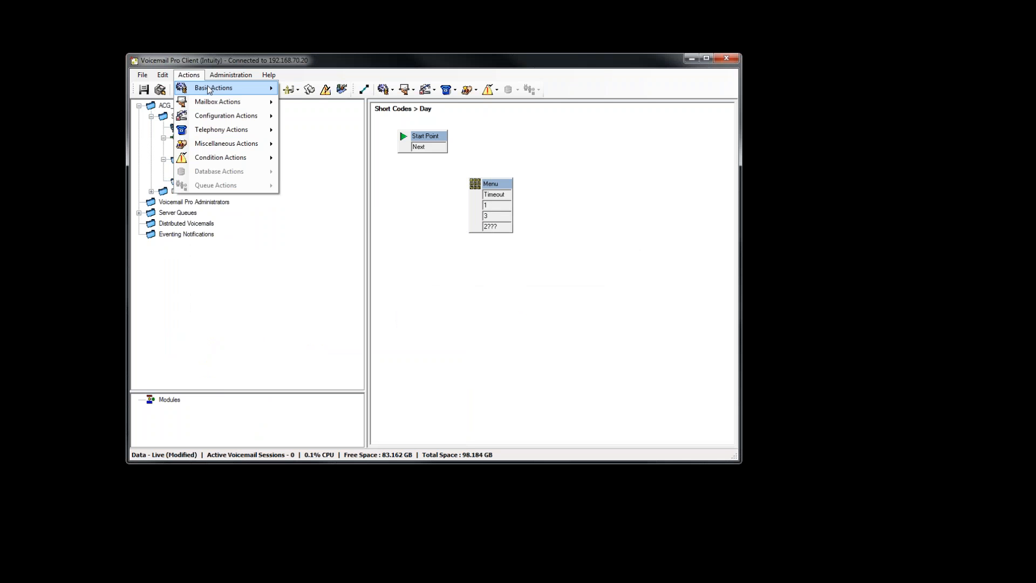
mouse_move(209, 87)
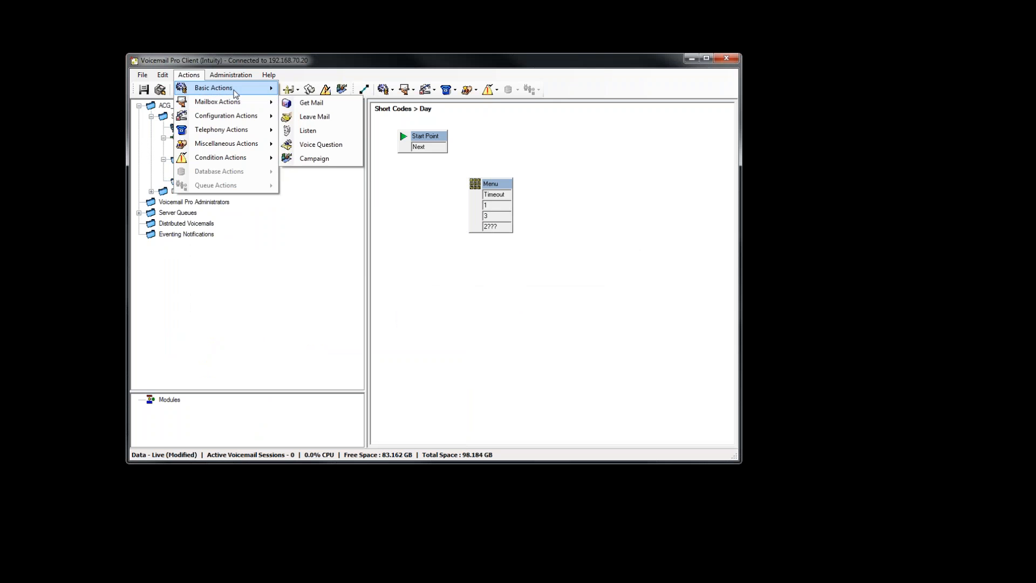
mouse_move(235, 136)
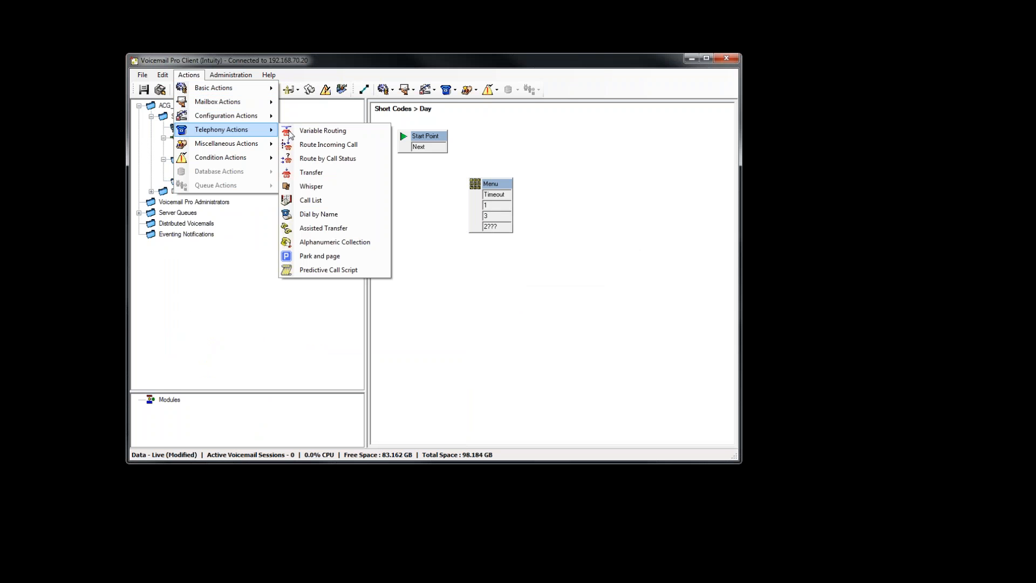
left_click(321, 171)
left_click(561, 184)
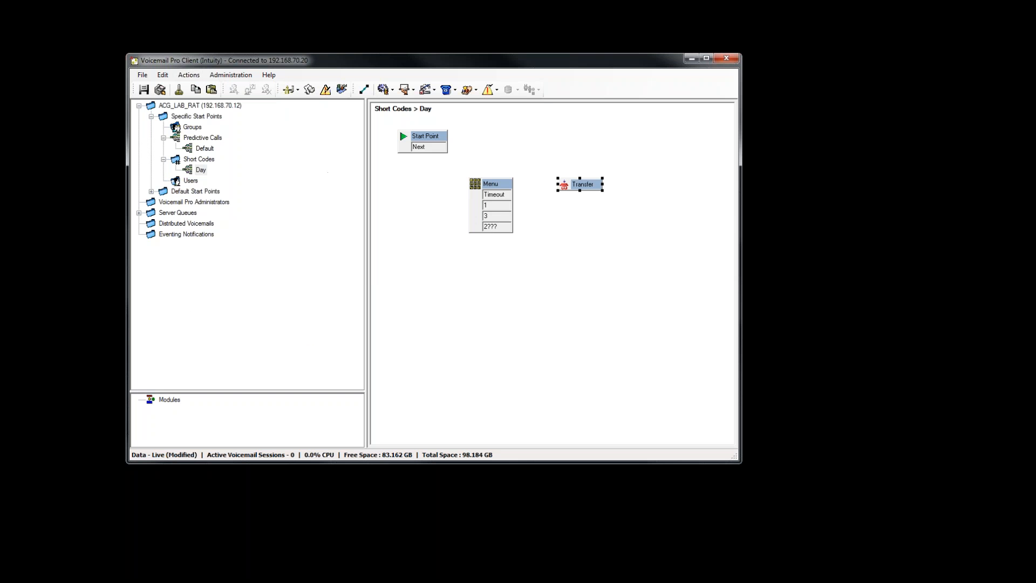
left_click(195, 77)
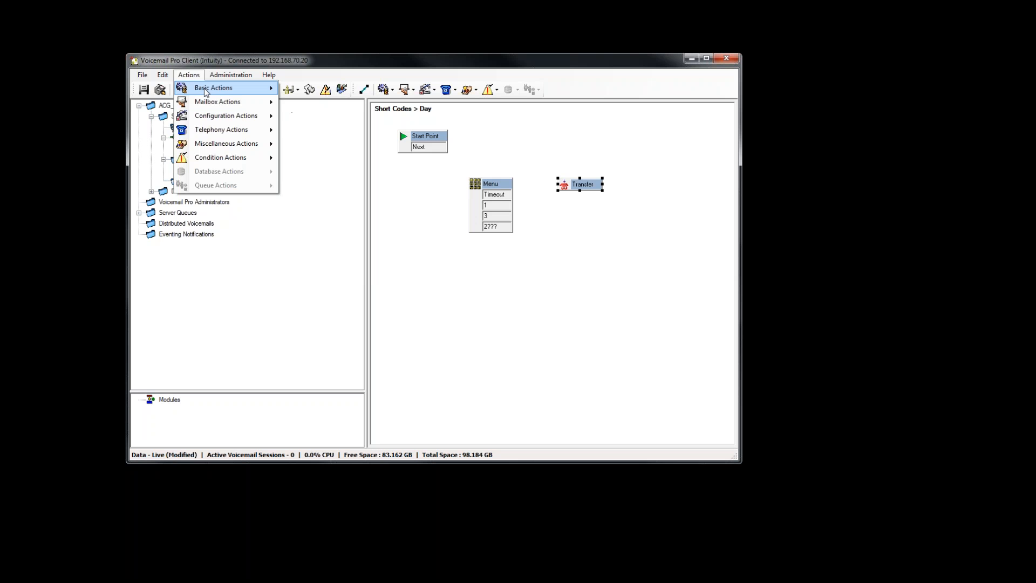
mouse_move(208, 132)
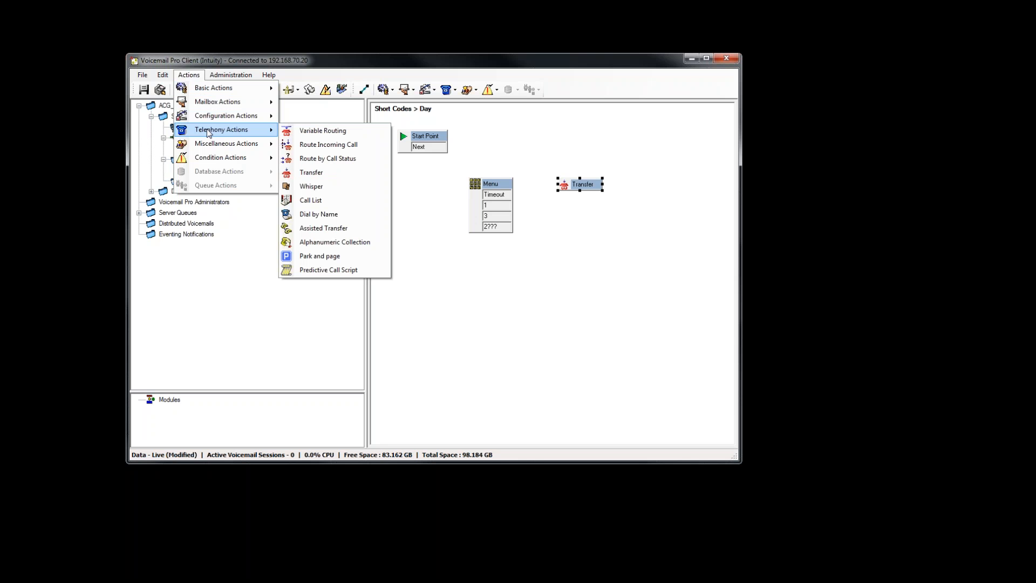
left_click(322, 186)
left_click(586, 217)
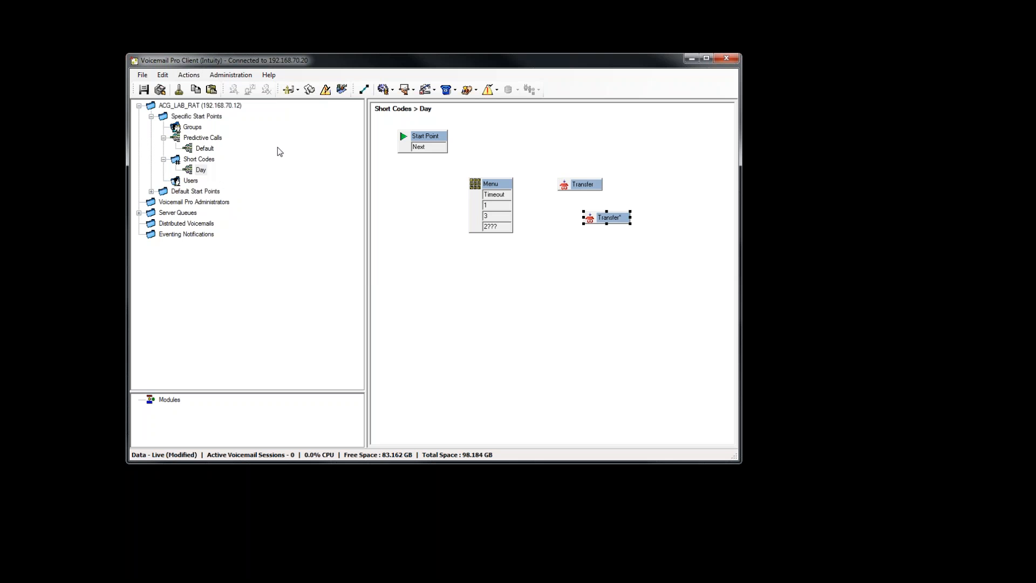
left_click(197, 77)
mouse_move(215, 134)
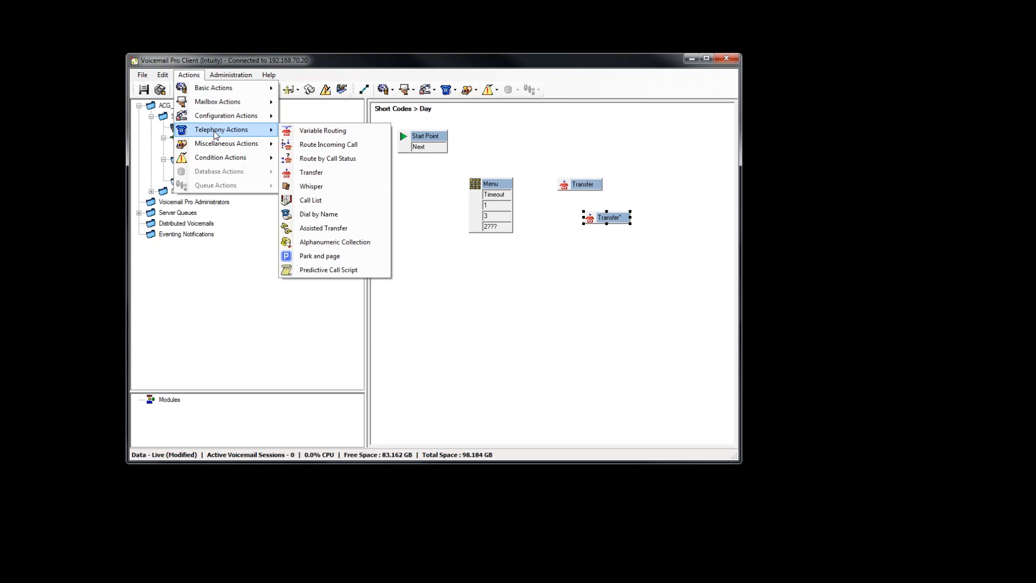
left_click(318, 172)
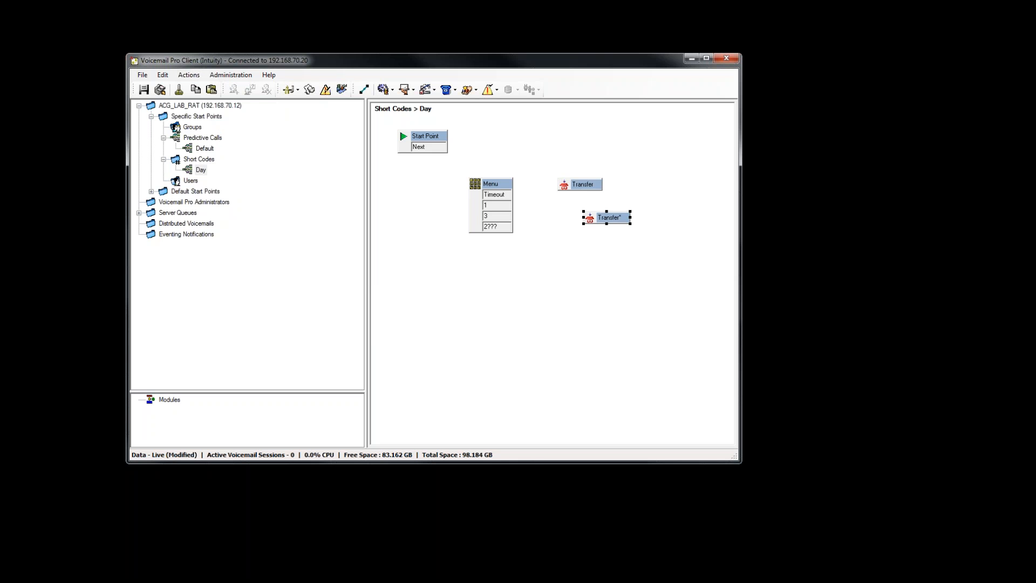
left_click(568, 253)
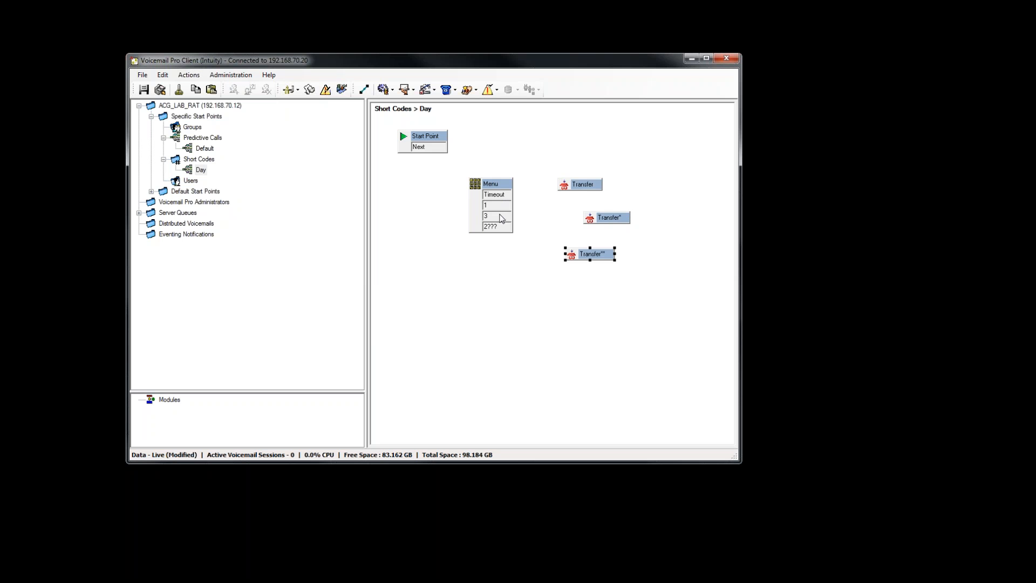
Add a fourth Transfer action to the Day call flow and arrange all four Transfer actions in a column beside the Menu action.
left_click(515, 283)
left_click(189, 75)
mouse_move(214, 90)
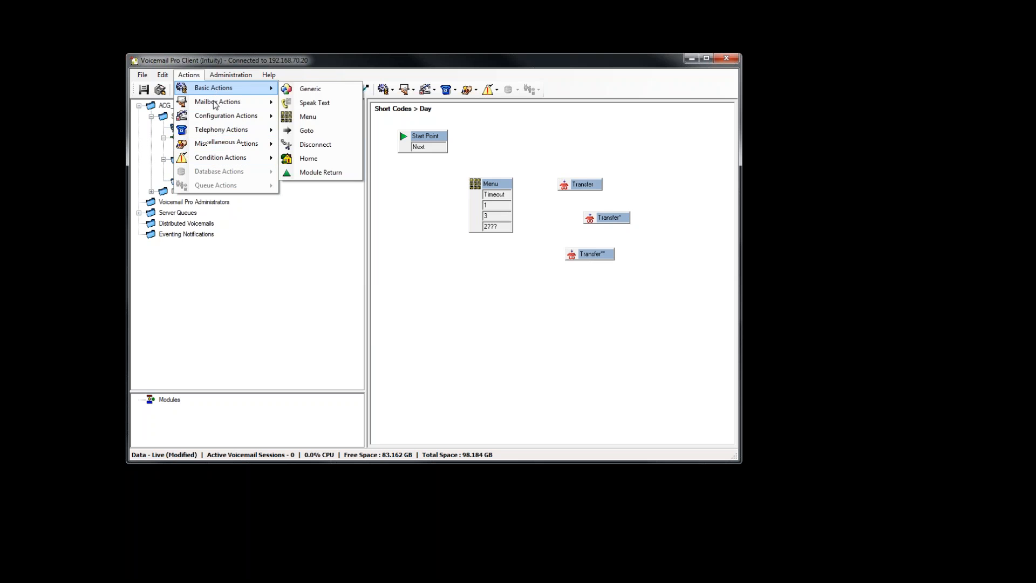
mouse_move(219, 134)
left_click(316, 175)
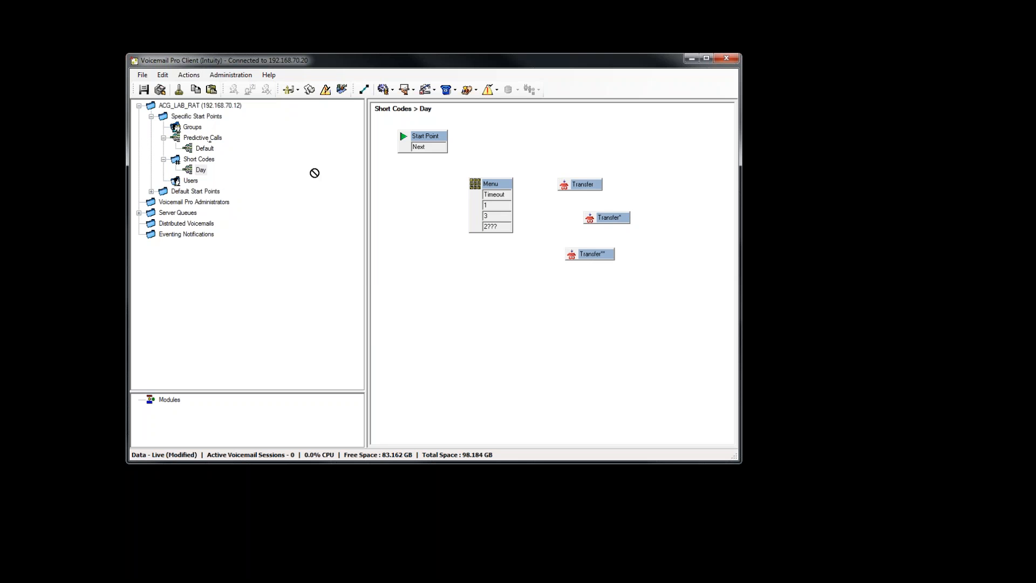
left_click(560, 164)
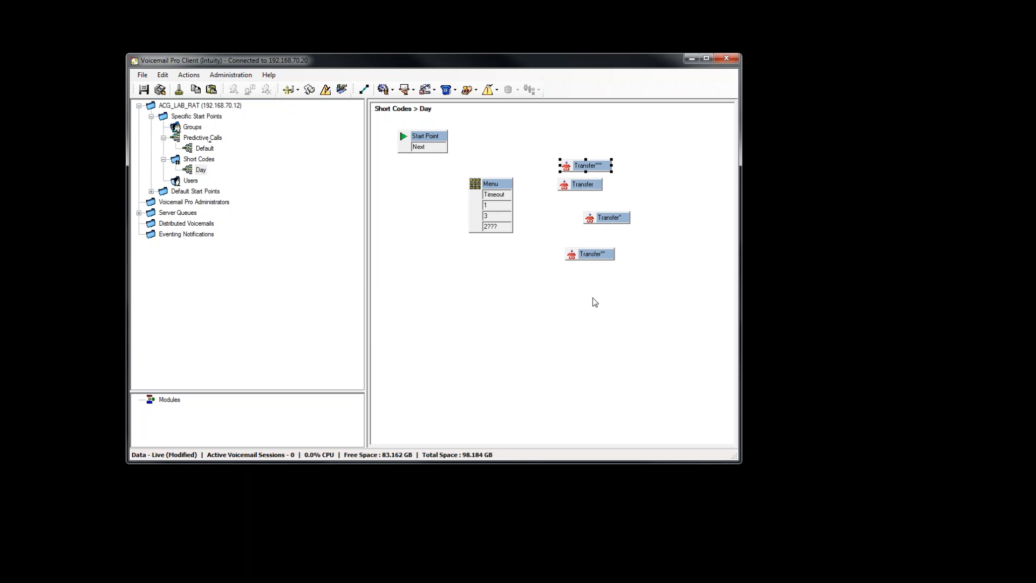
left_click(547, 292)
left_click_drag(607, 216, 579, 174)
left_click_drag(572, 246, 565, 247)
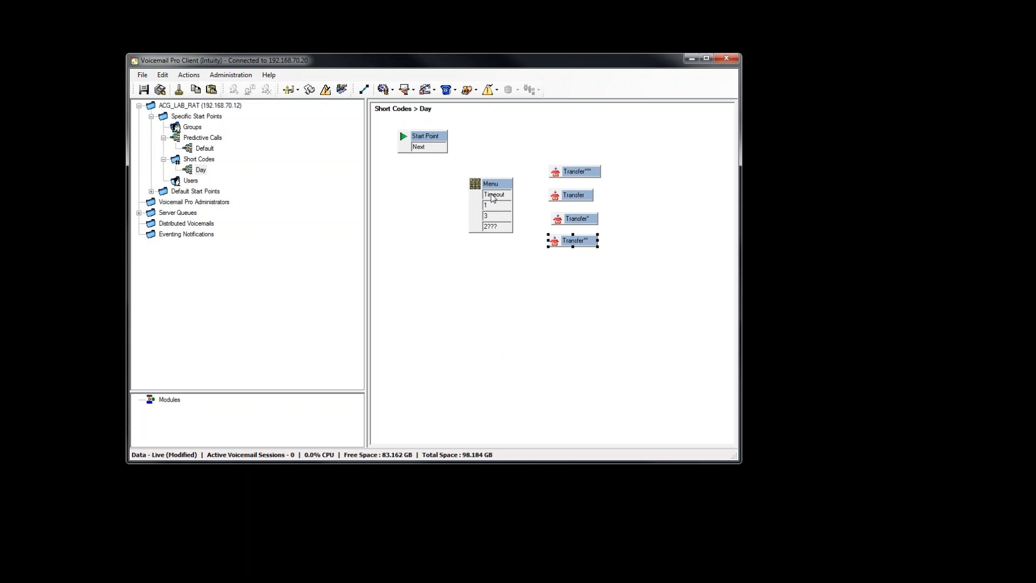
Set the topmost Transfer action's destination to 2000 and check it against the Main group's extension in Avaya IP Office Manager.
left_click(583, 176)
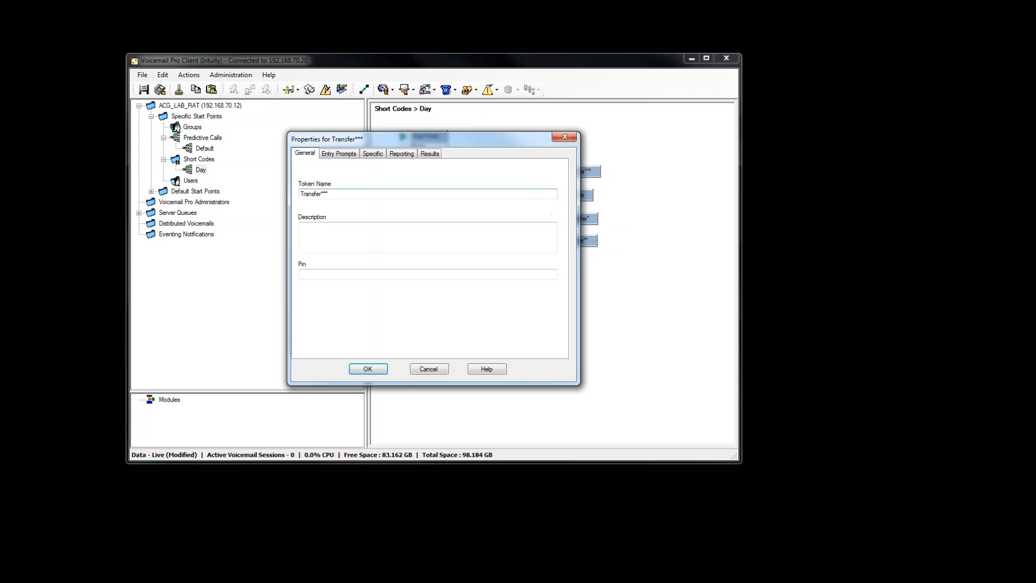
left_click(373, 153)
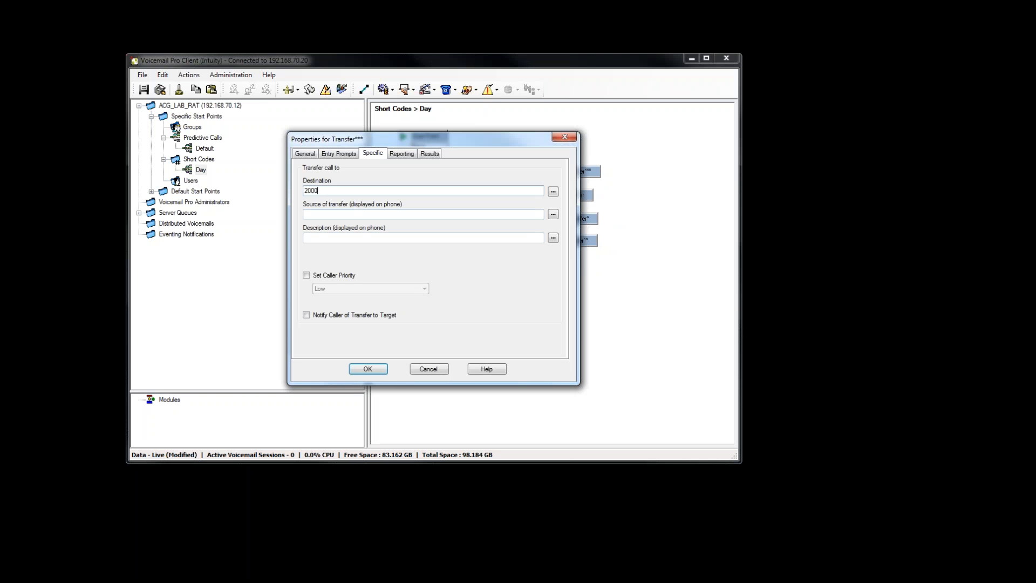
key("alt+Tab")
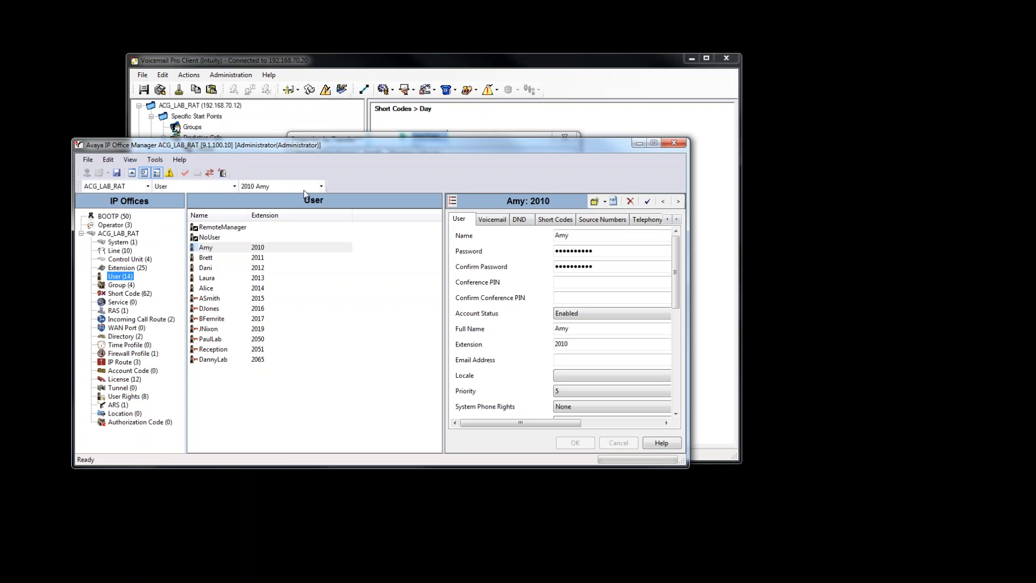
left_click(128, 285)
left_click(233, 258)
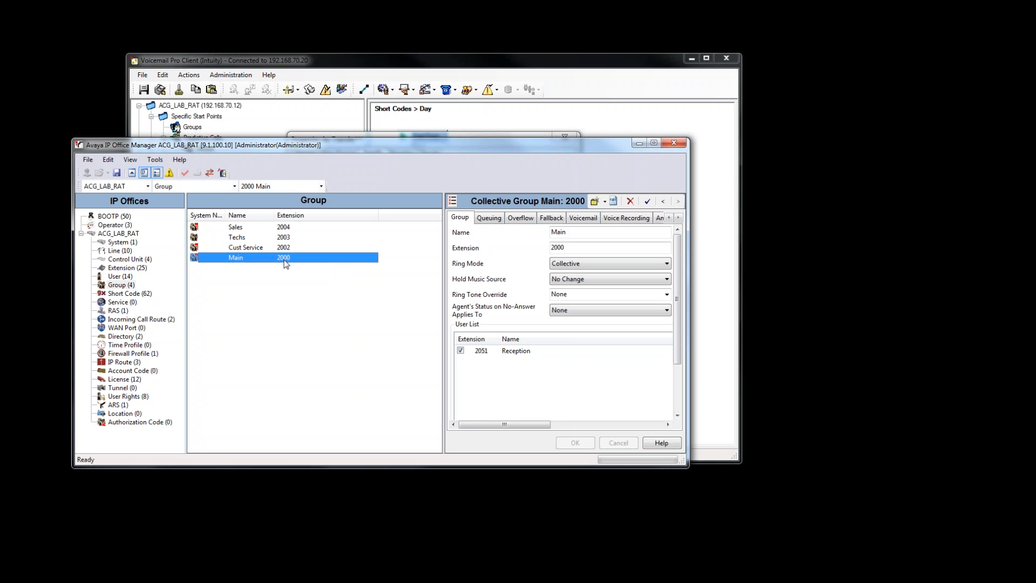
left_click_drag(363, 147, 380, 273)
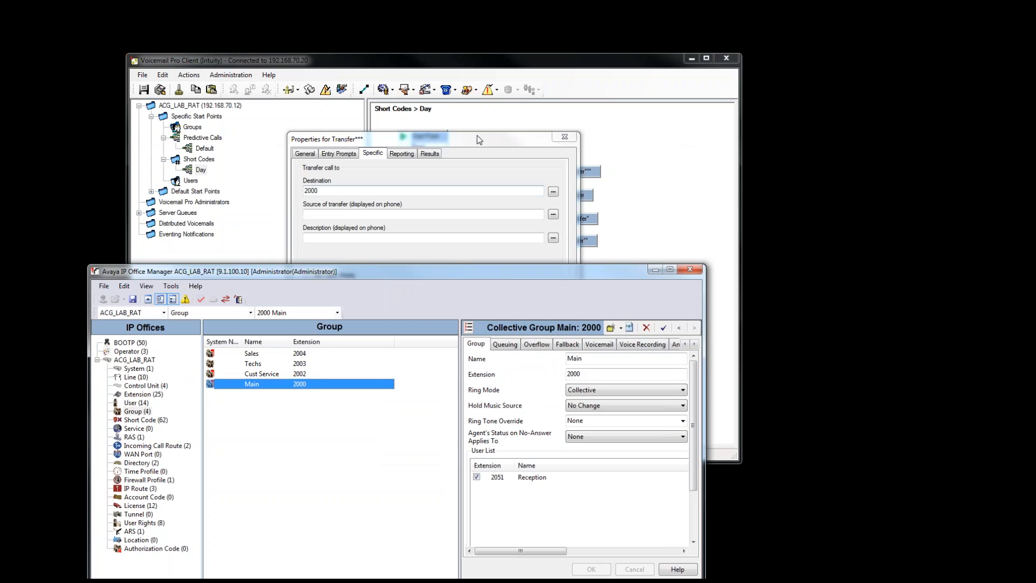
Return to Voicemail Pro, accept the topmost Transfer action's destination settings and rename its token as Reception.
left_click(471, 141)
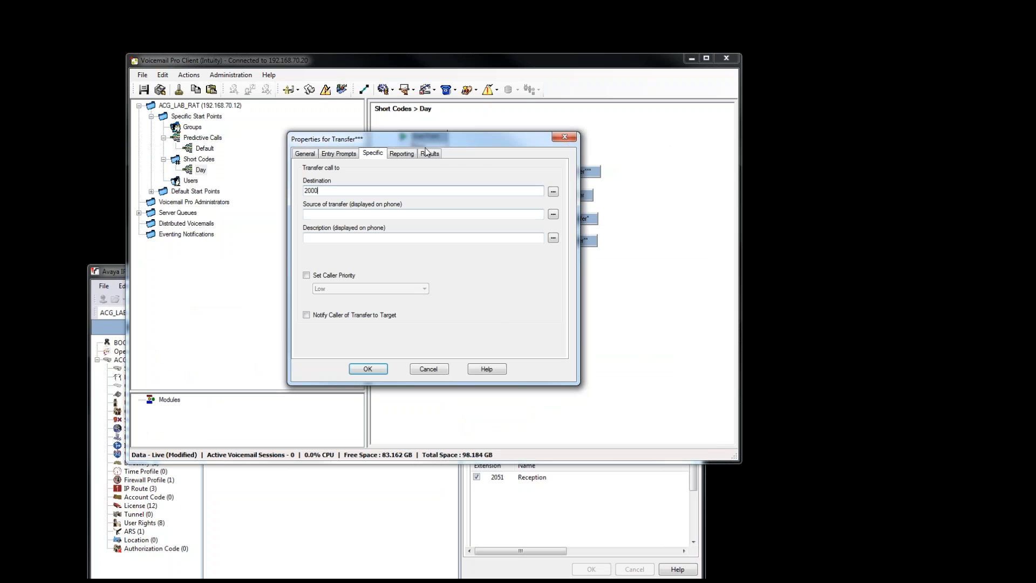
left_click_drag(425, 142, 574, 274)
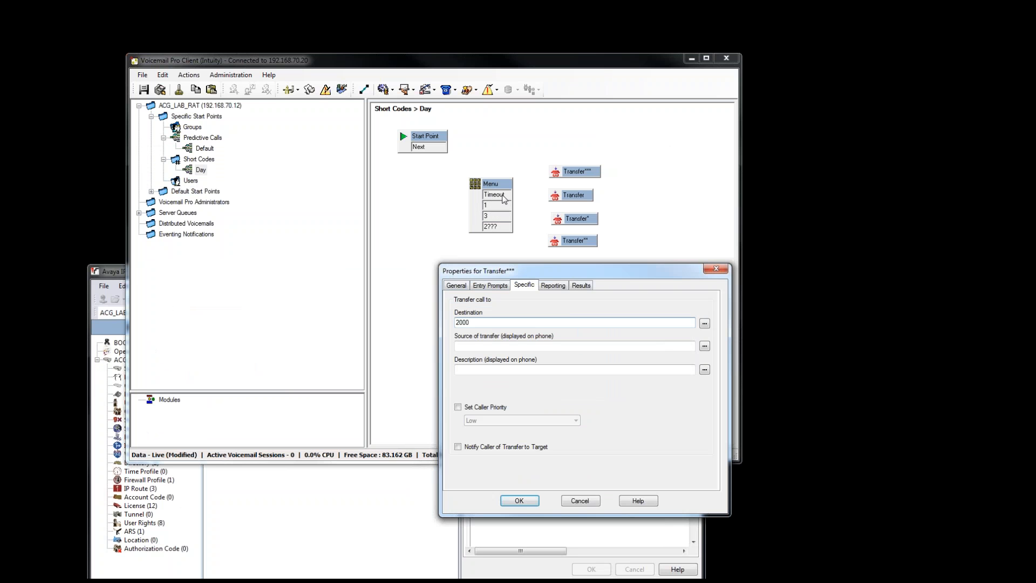
double_click(476, 319)
left_click(481, 324)
left_click(520, 501)
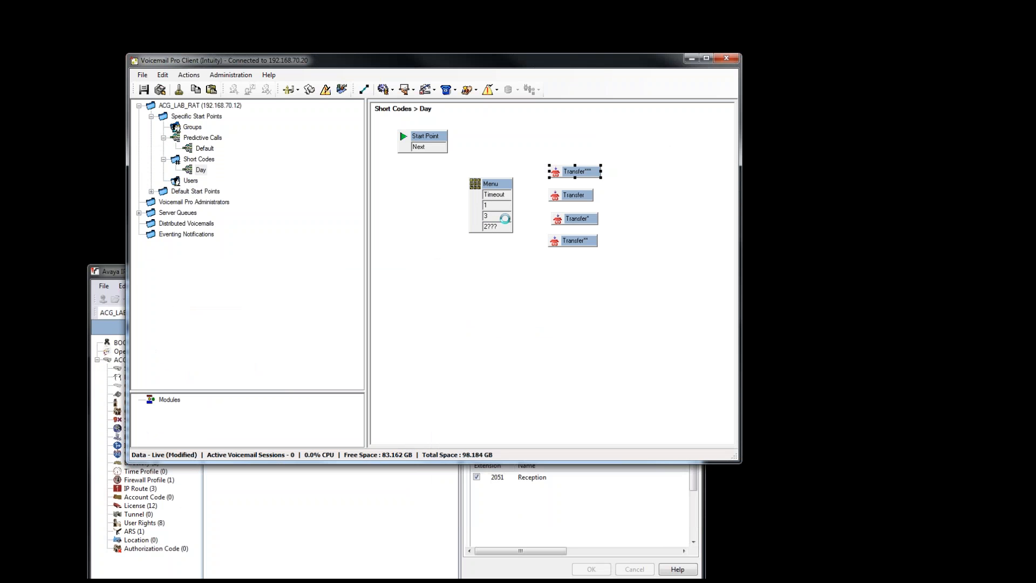
double_click(586, 173)
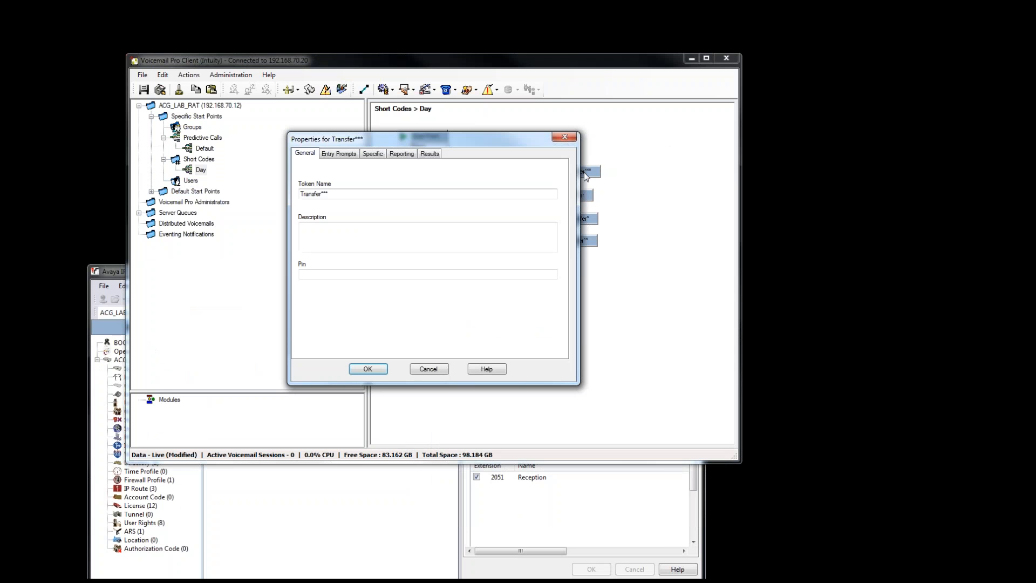
type("Reception")
left_click(365, 370)
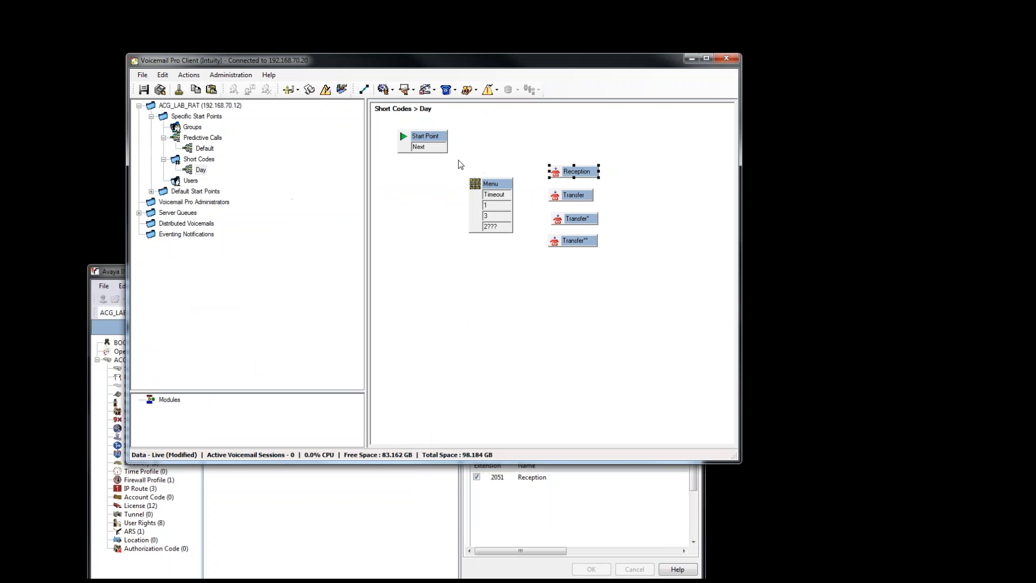
Rename the Transfer action below Reception as Sales and set its transfer destination to 2004.
left_click(573, 199)
double_click(564, 196)
double_click(334, 195)
type("Sales")
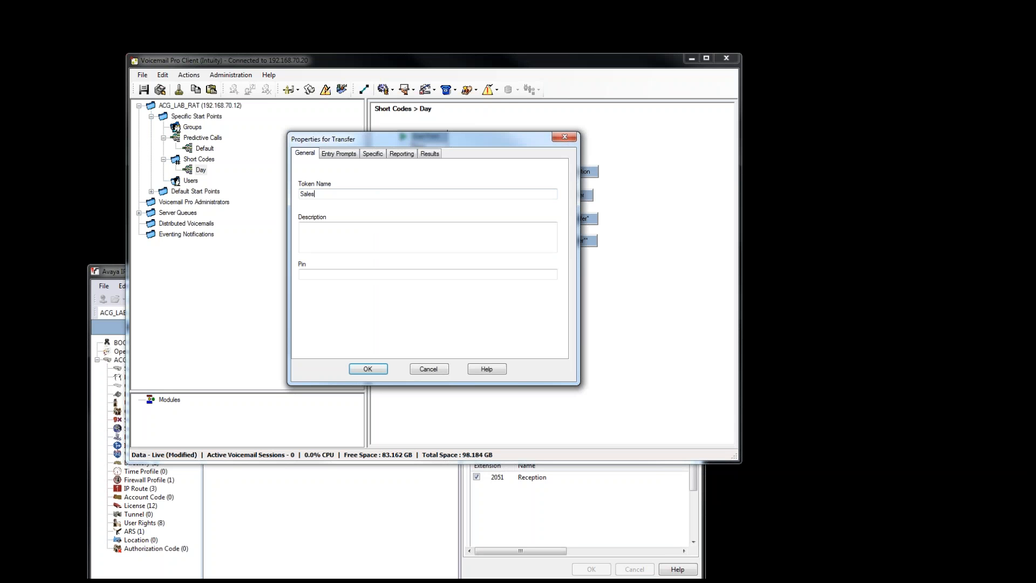
left_click(339, 153)
left_click(373, 153)
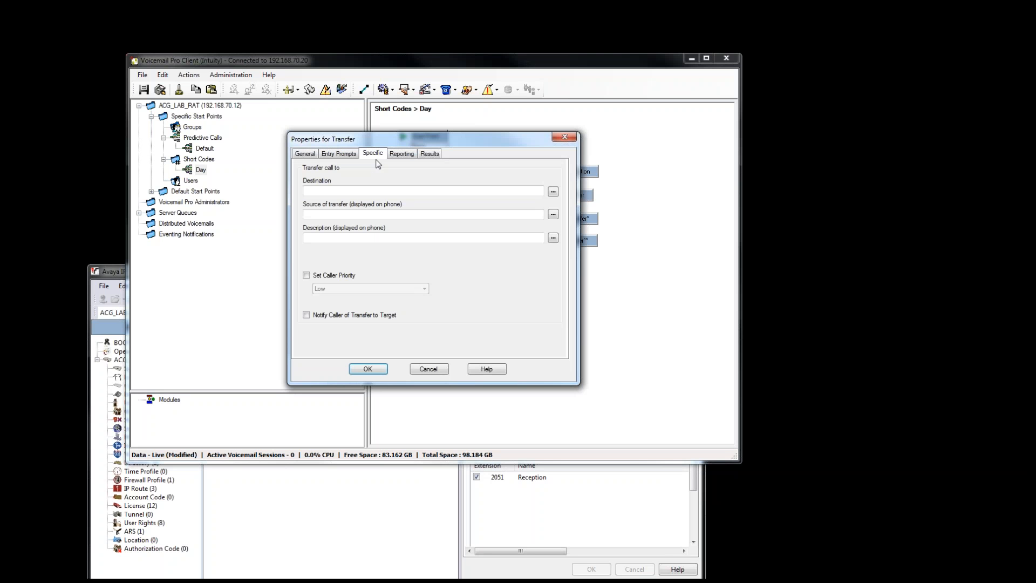
left_click(358, 191)
type("2004")
left_click(382, 368)
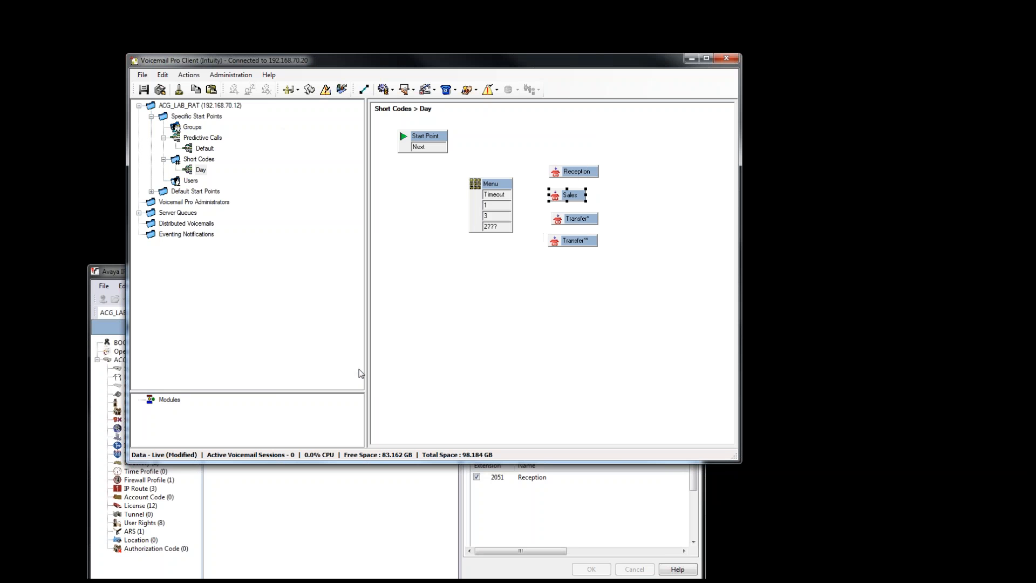
Rename the Transfer action below Sales as Accounting and set its transfer destination to 2010.
double_click(575, 221)
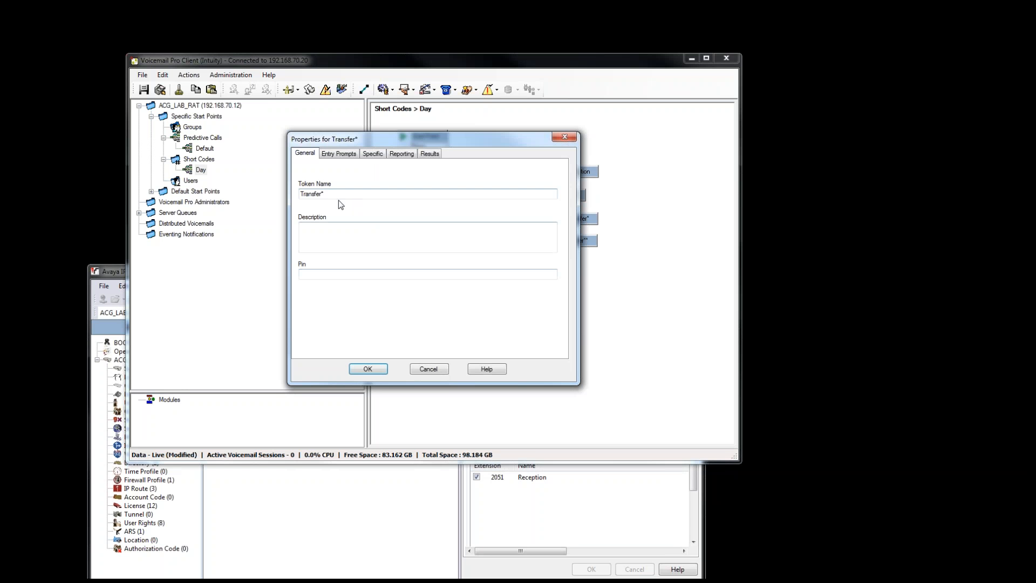
left_click_drag(368, 196, 213, 222)
type("Accounting")
left_click(375, 155)
left_click(325, 192)
type("2010")
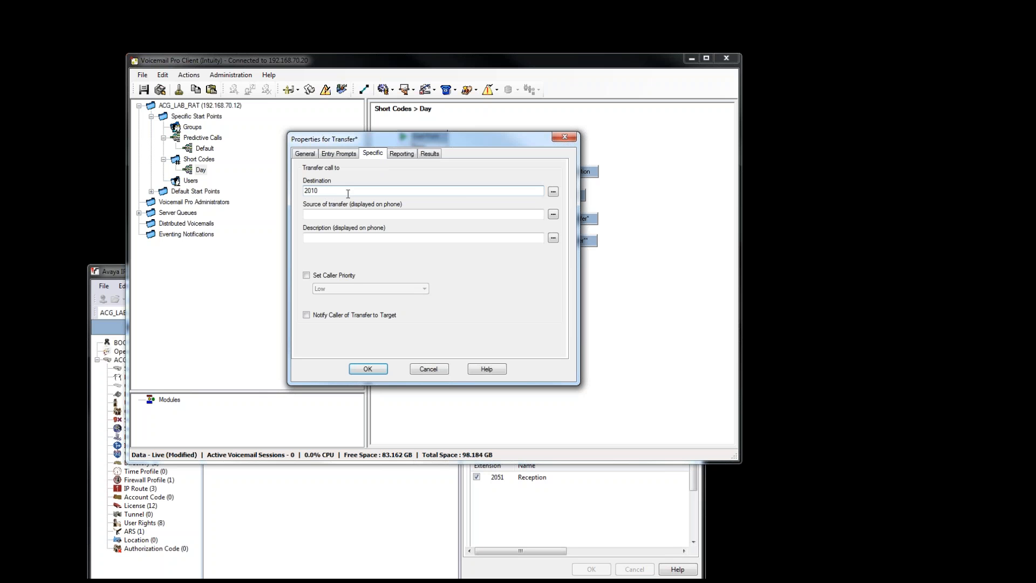
left_click(382, 369)
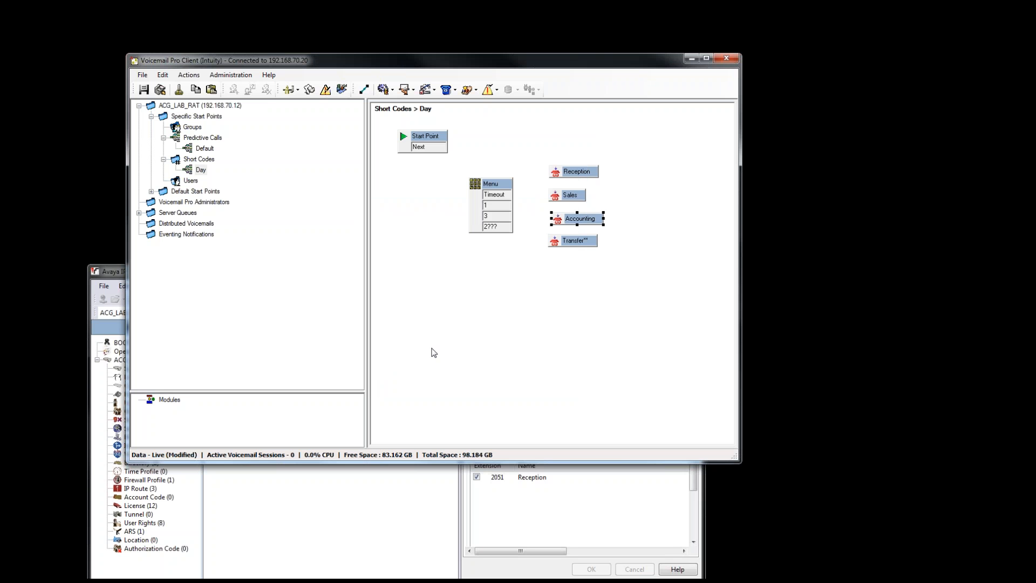
Set the token name of the lowest Transfer action to Extension and open its transfer destination settings.
left_click(565, 244)
double_click(343, 194)
type("Extension")
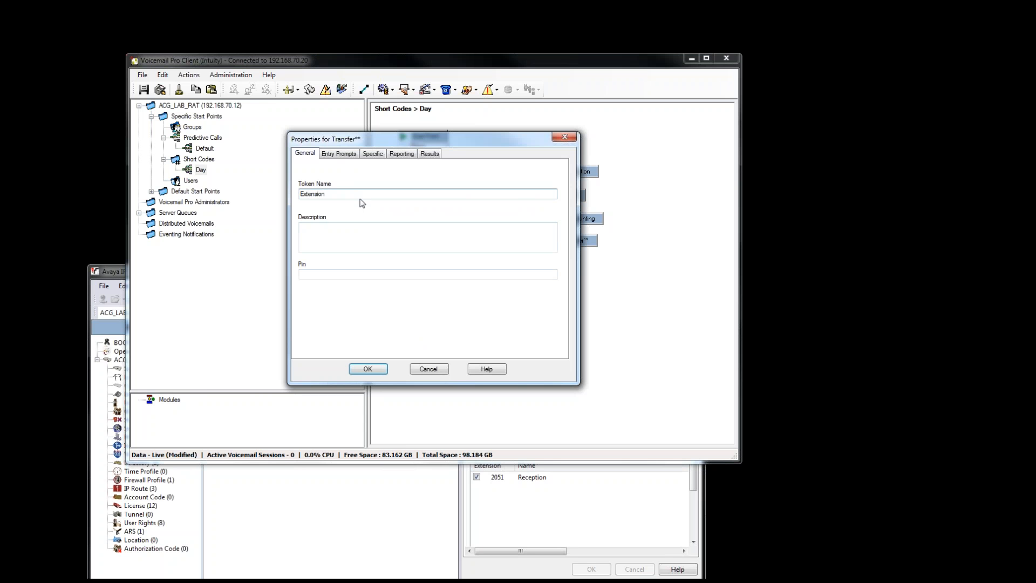
left_click(372, 154)
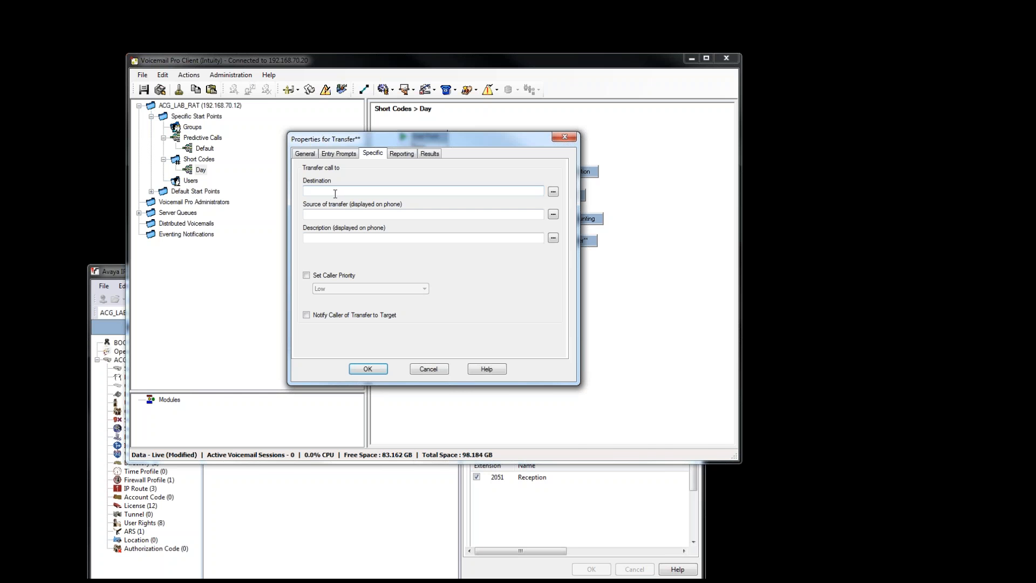
Switch to Avaya IP Office Manager, examine the user extensions and the user at extension 2017, and return to Voicemail Pro.
left_click(314, 520)
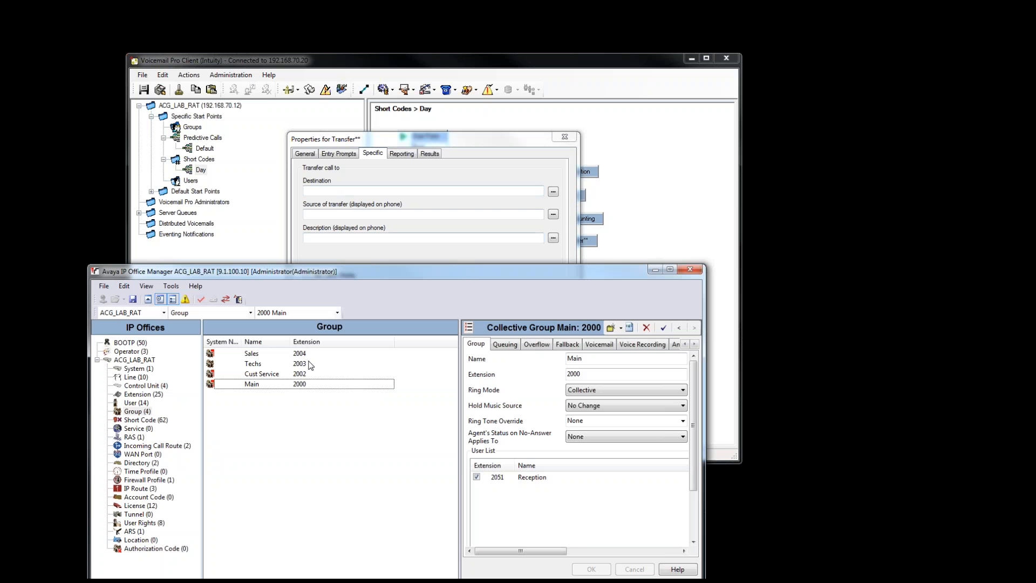
left_click(136, 403)
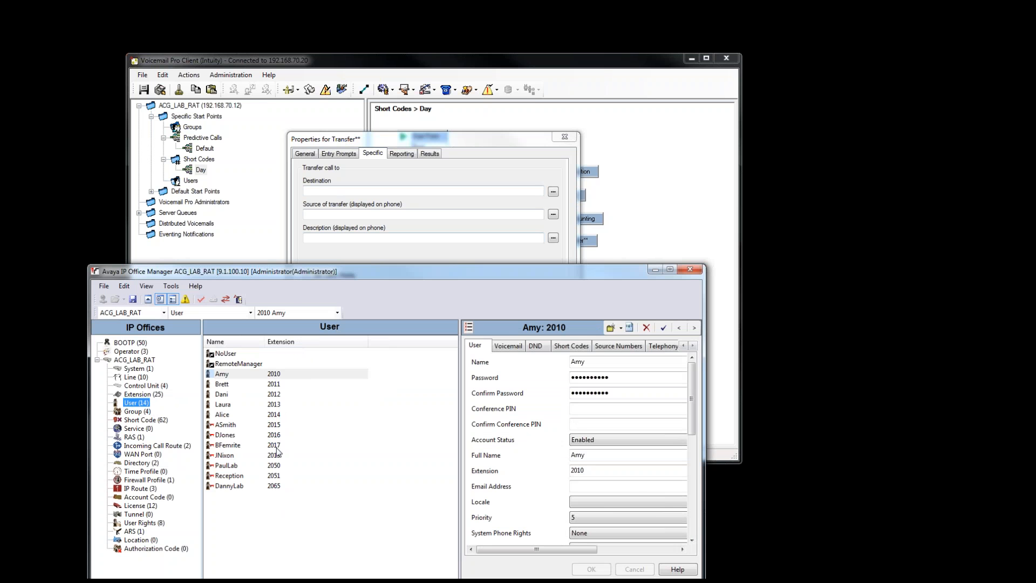
left_click(232, 447)
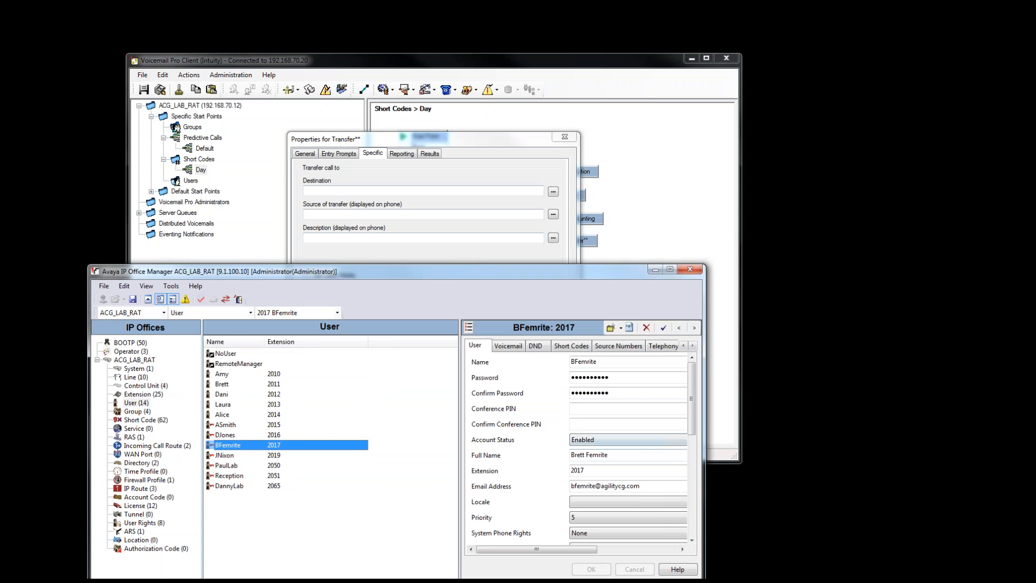
left_click(396, 177)
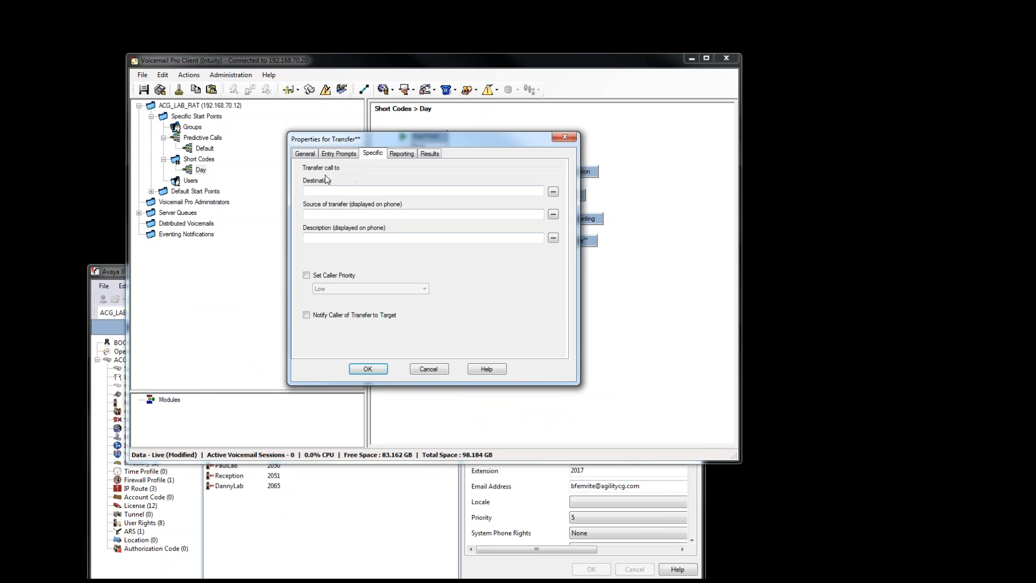
Set the Extension transfer's destination to the system variable $KEY, which holds the last DTMF series, and accept the properties.
left_click(553, 191)
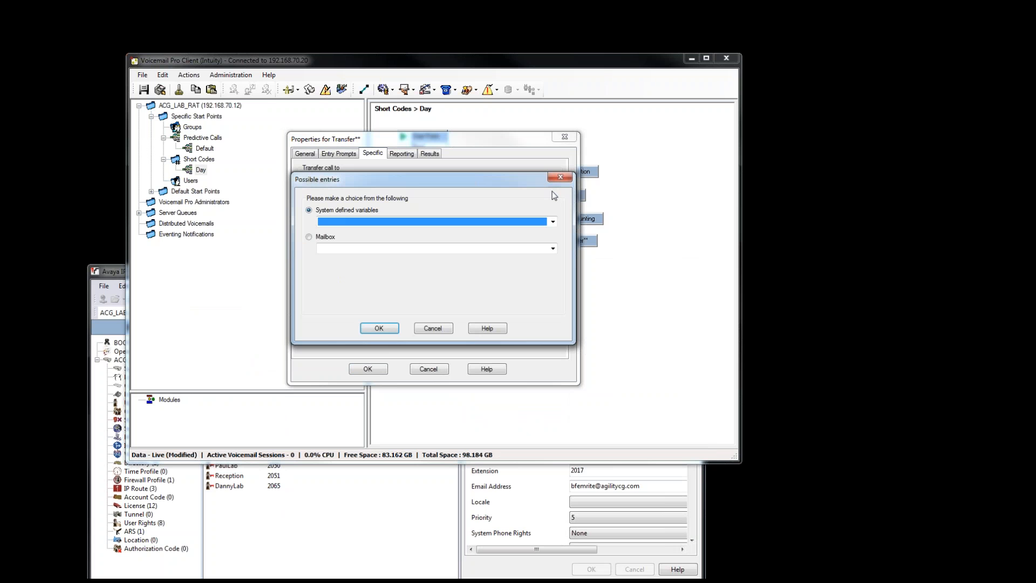
left_click_drag(520, 178, 519, 243)
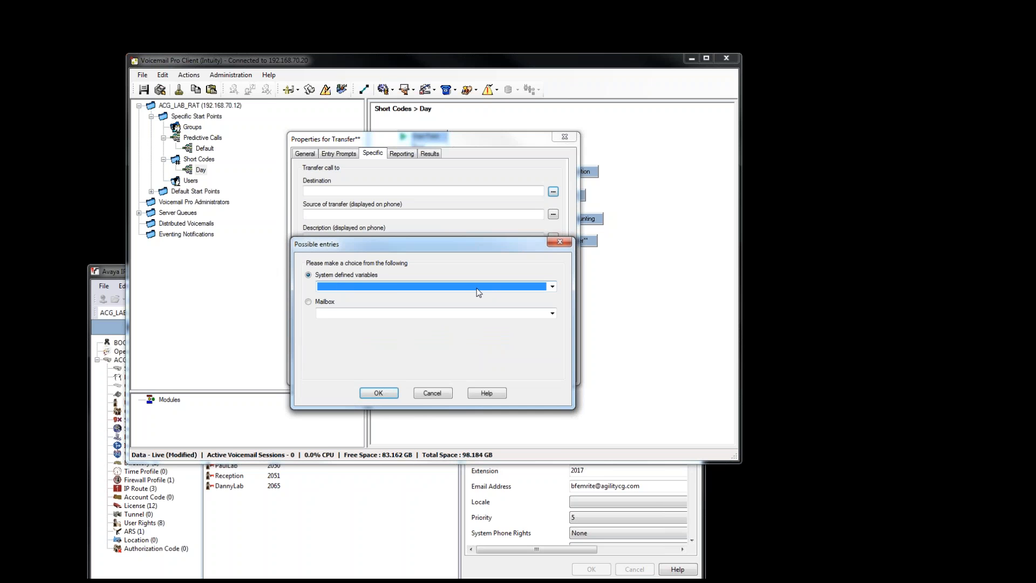
left_click(552, 287)
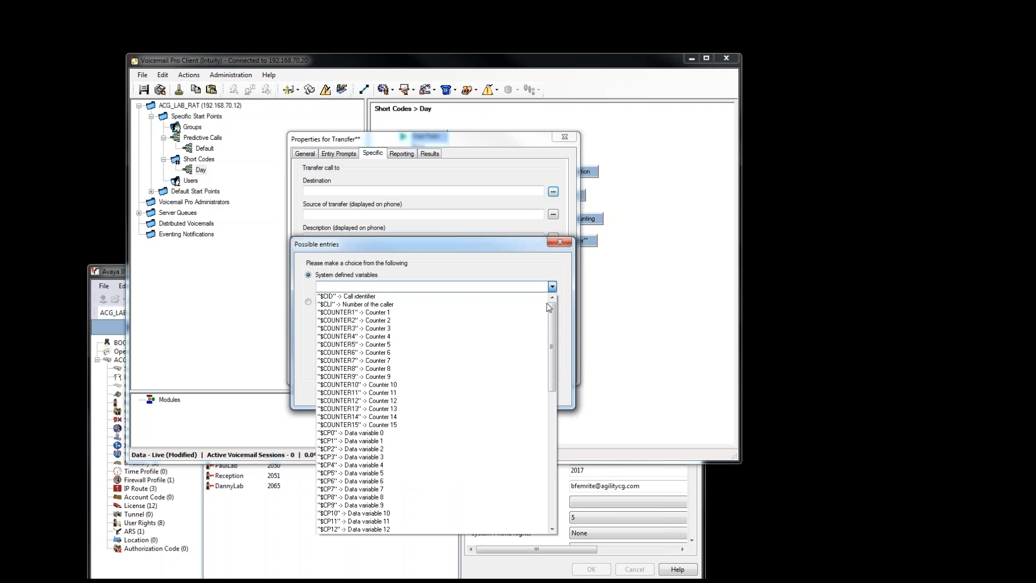
left_click_drag(553, 326, 559, 426)
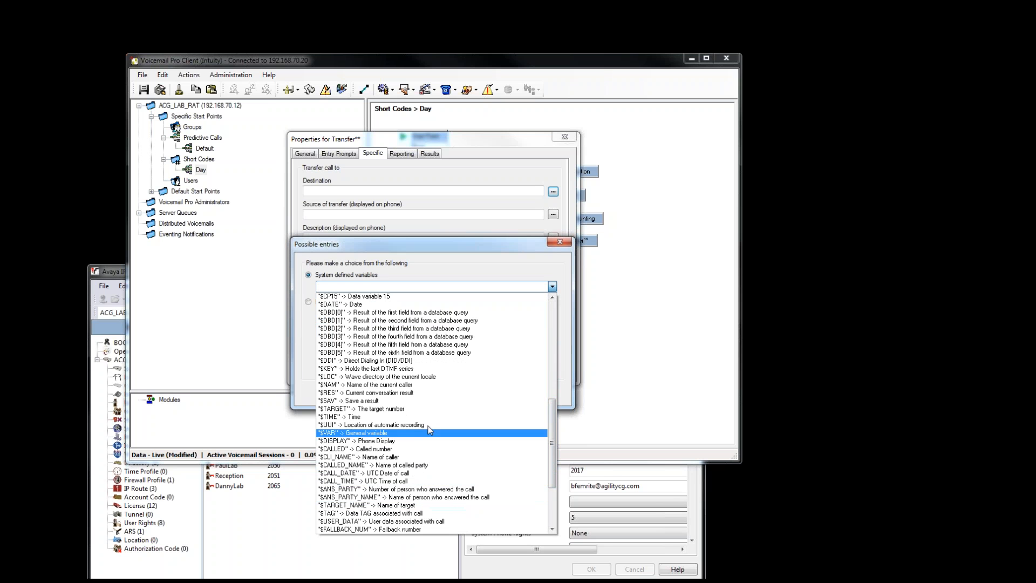
left_click(420, 370)
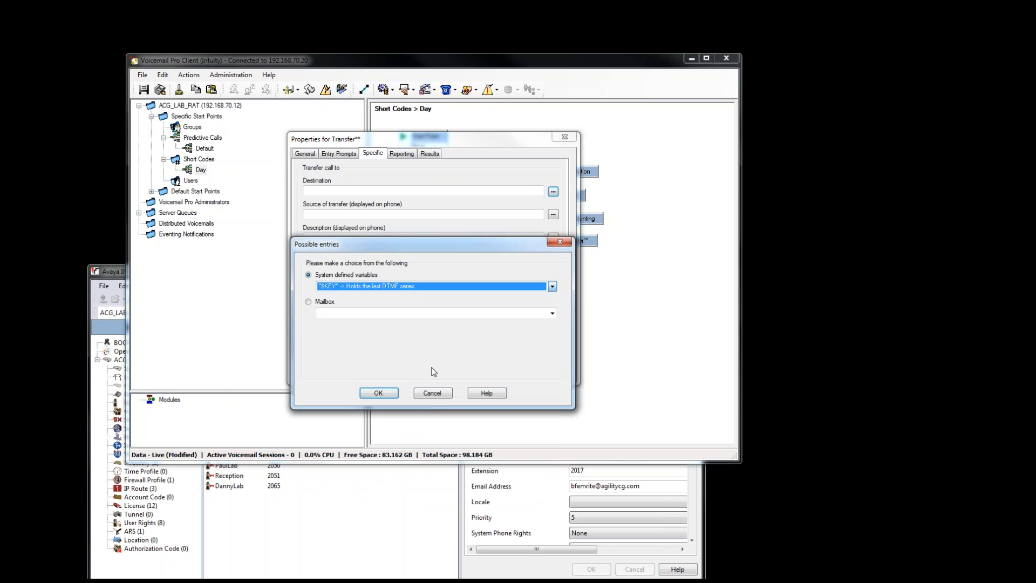
left_click(380, 398)
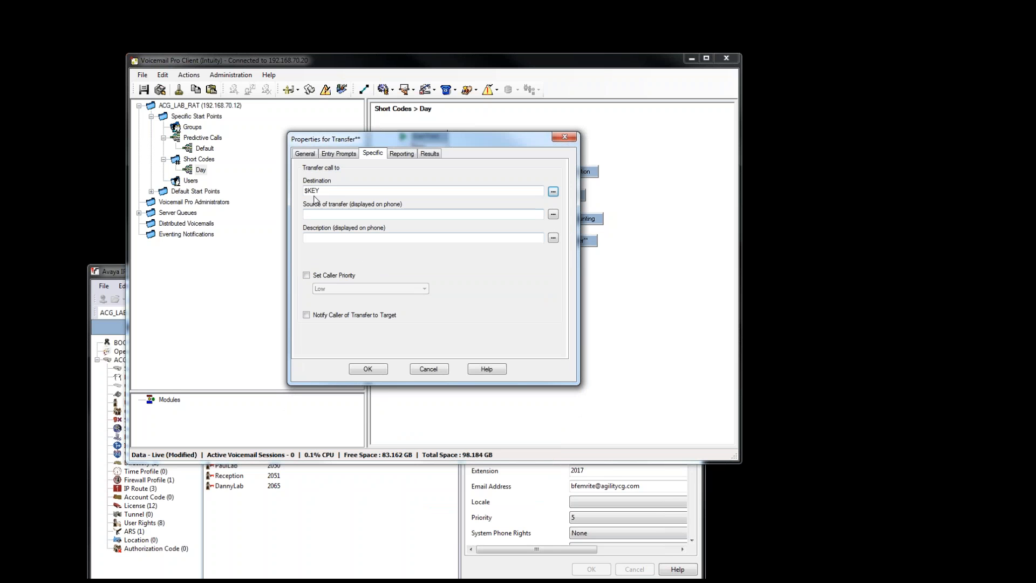
left_click(368, 369)
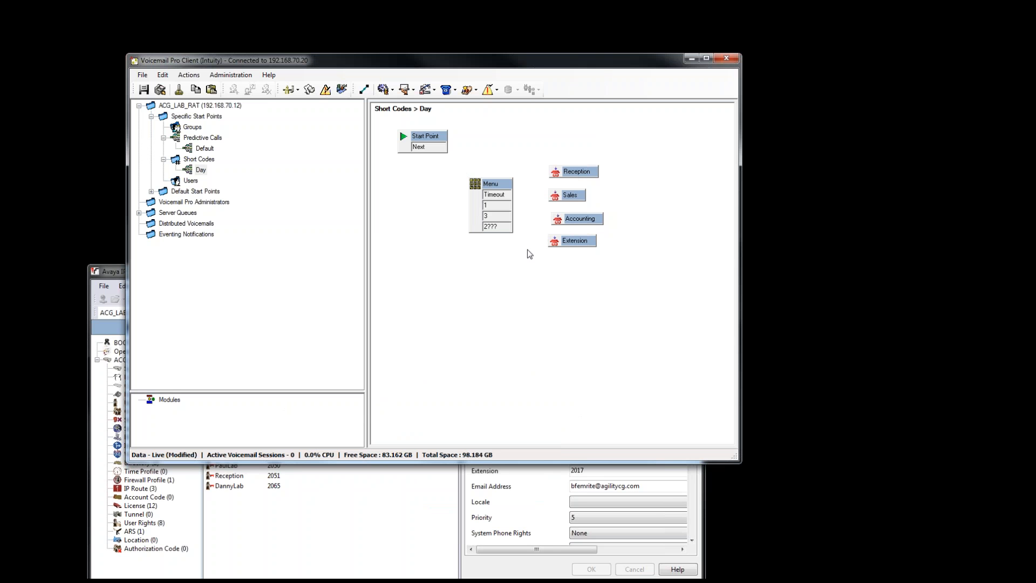
Connect Start Point to Menu, and link Menu's Timeout, 1, 3 and 2??? results to Reception, Sales, Accounting and Extension respectively.
left_click(364, 89)
left_click_drag(435, 148, 482, 188)
left_click_drag(551, 179, 568, 175)
left_click_drag(502, 208, 562, 198)
left_click_drag(501, 220, 566, 222)
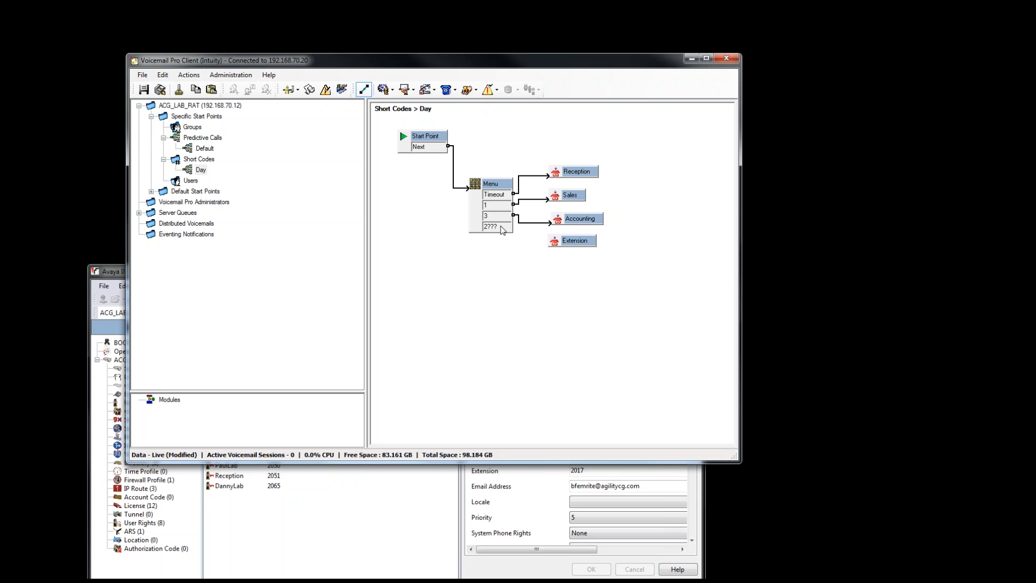
left_click_drag(539, 243, 562, 246)
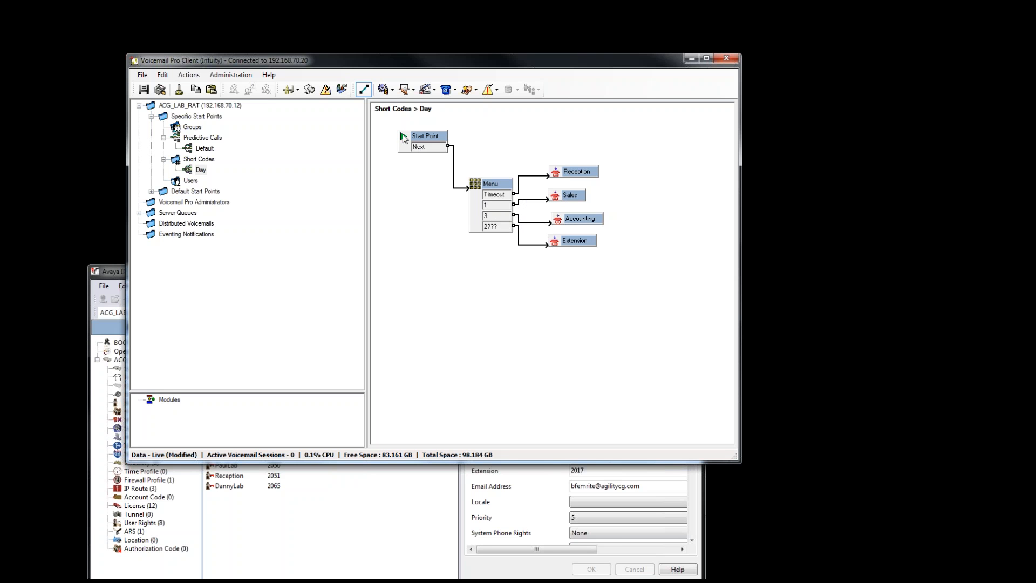
Save the connected Day call flow and make it live, confirming that the changes become permanent.
left_click(364, 90)
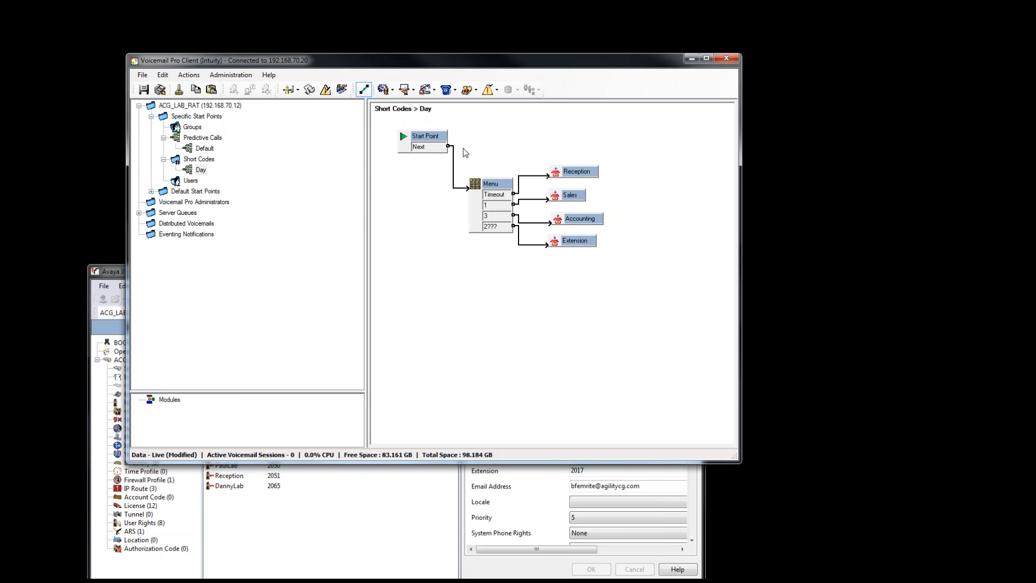
left_click(161, 89)
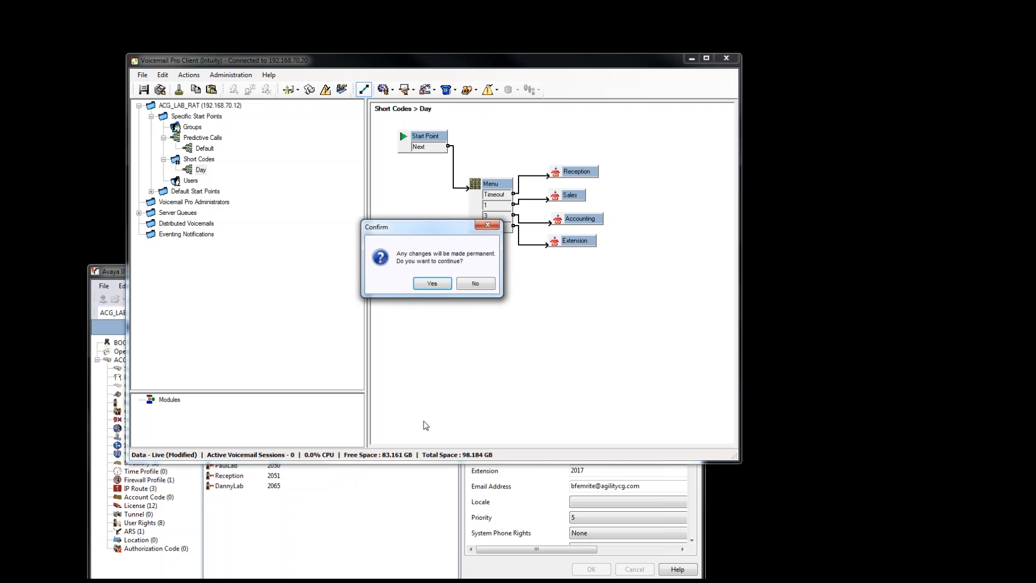
left_click(417, 289)
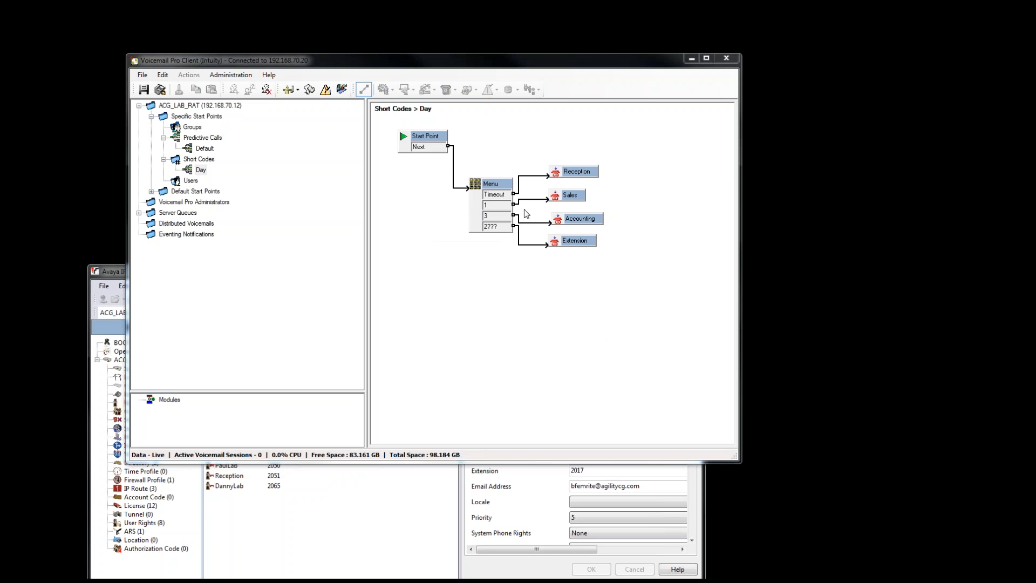
Open the Menu action's entry prompts and start adding a new prompt.
left_click(489, 188)
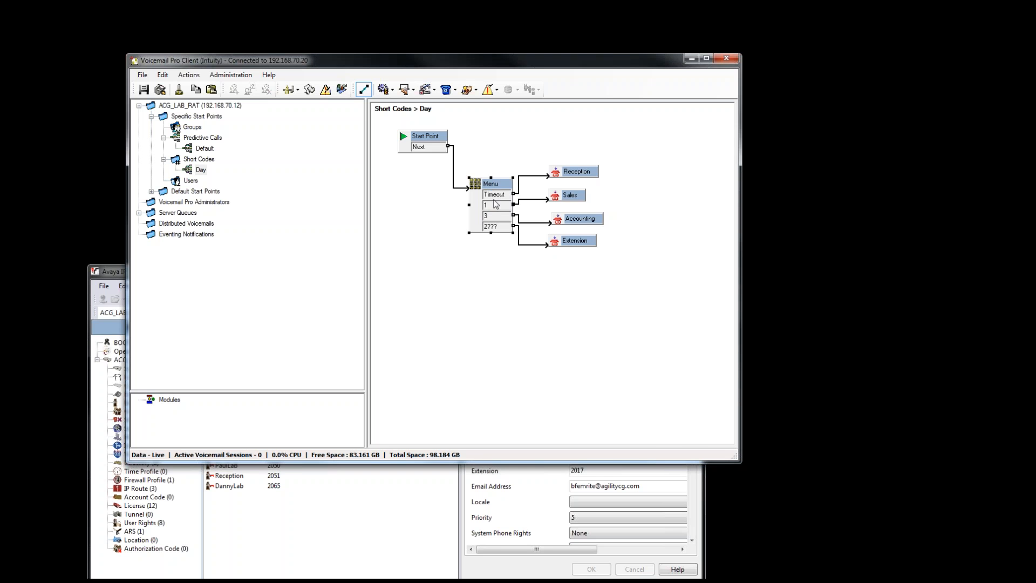
double_click(494, 188)
left_click_drag(457, 139, 420, 301)
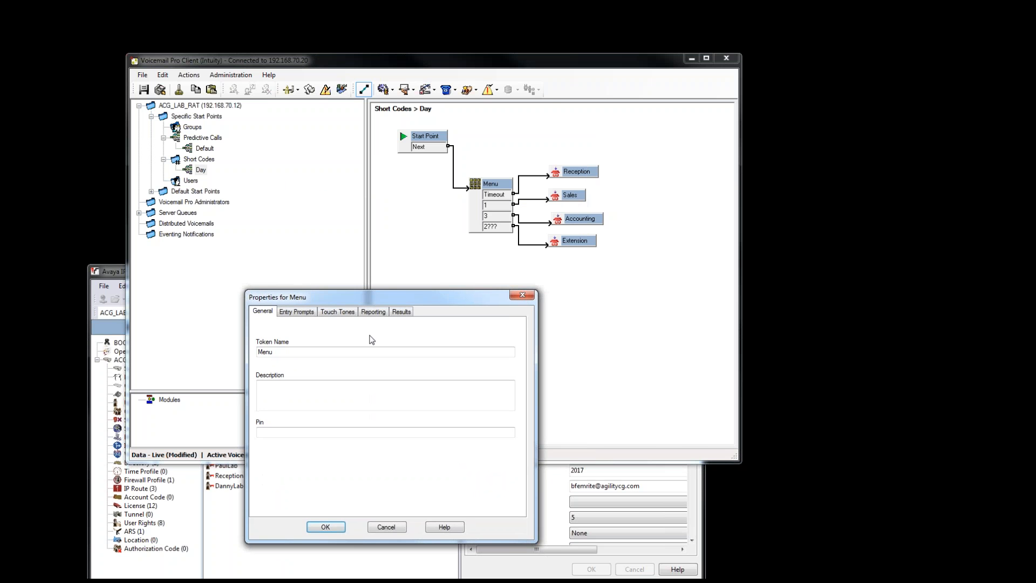
left_click(296, 313)
left_click_drag(328, 297, 310, 240)
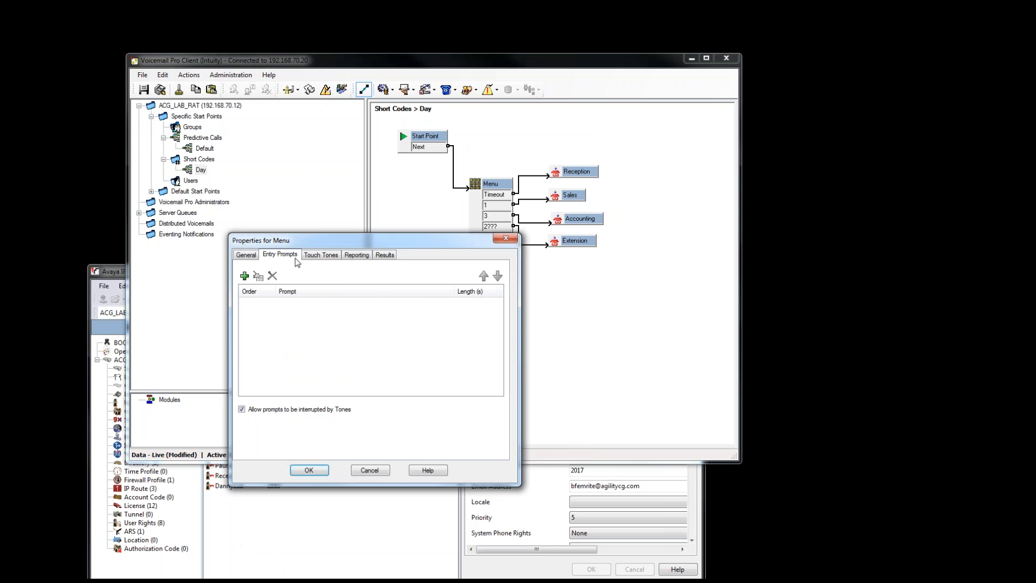
left_click(245, 276)
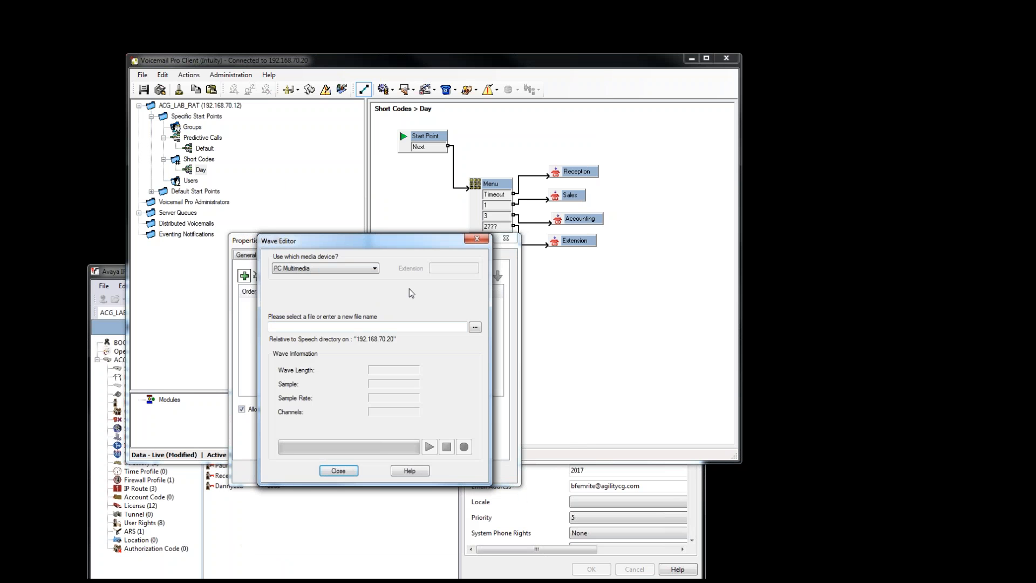
Record the entry prompt Day.wav with the Telephony Handset as media device at extension 2051.
left_click(351, 267)
left_click(346, 287)
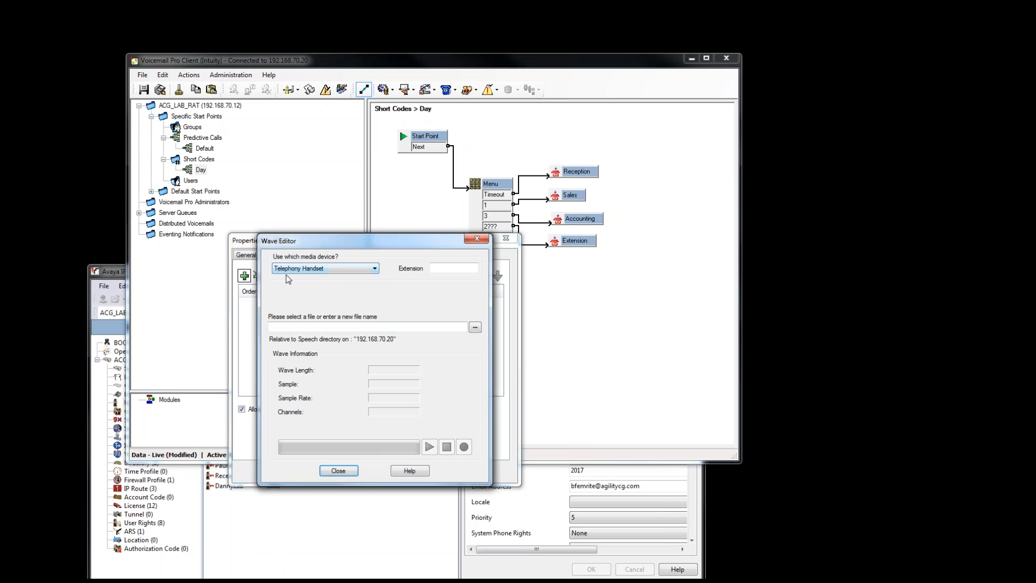
left_click(442, 270)
type("2051")
type("Day.wav")
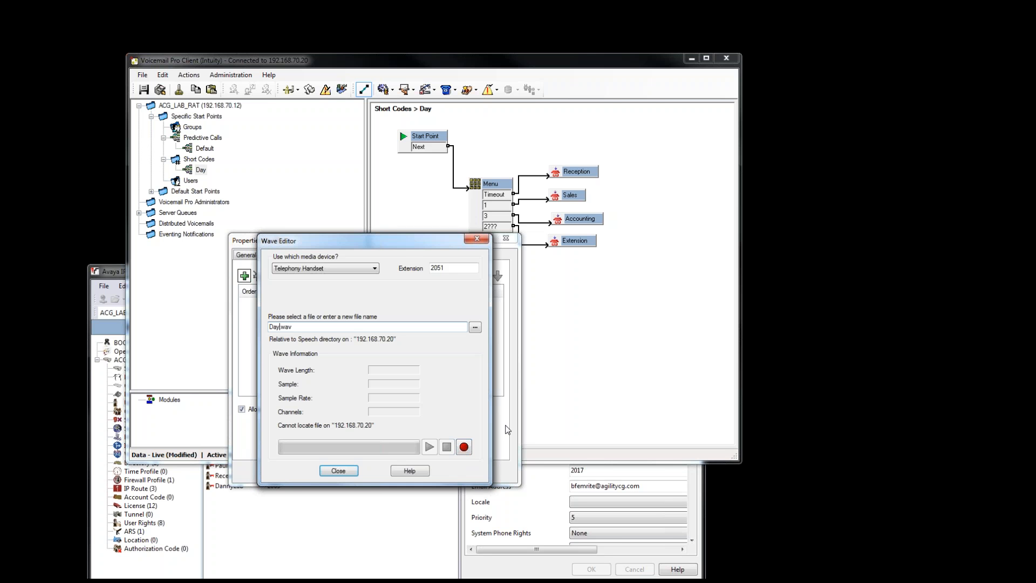
left_click(464, 447)
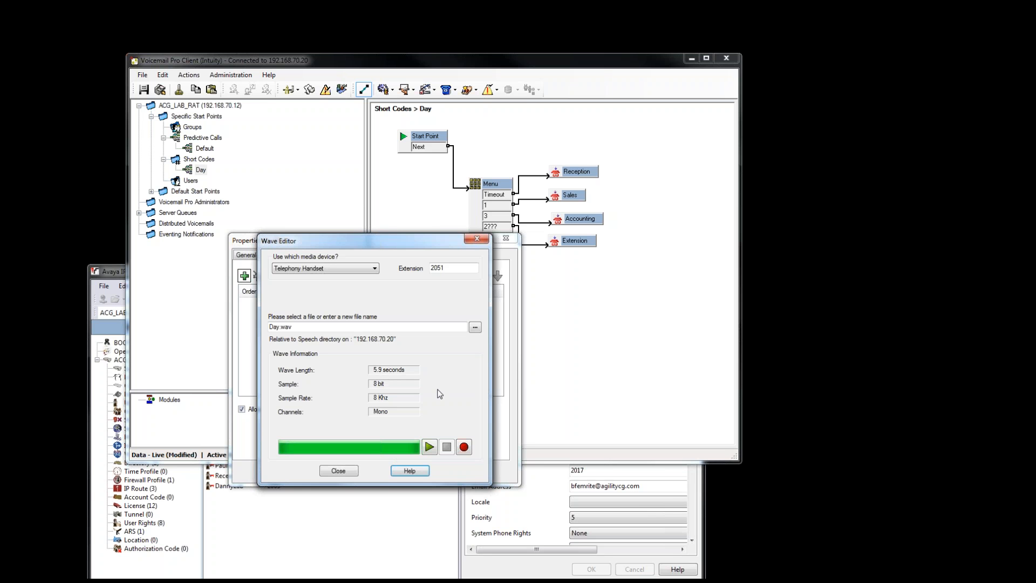
Play back the Day.wav recording, close the Wave Editor and accept the Menu properties with the prompt.
left_click(429, 448)
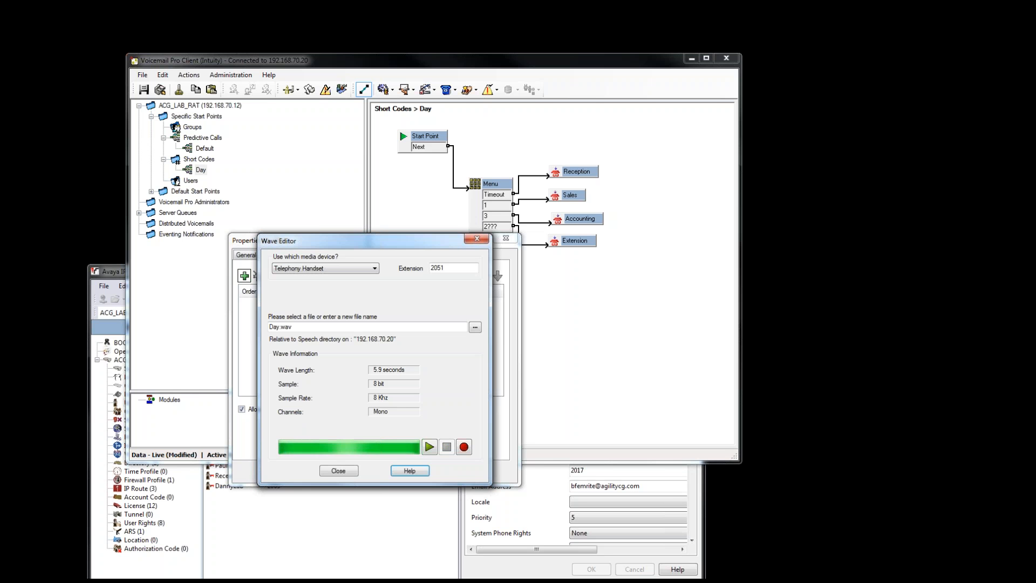
left_click(353, 471)
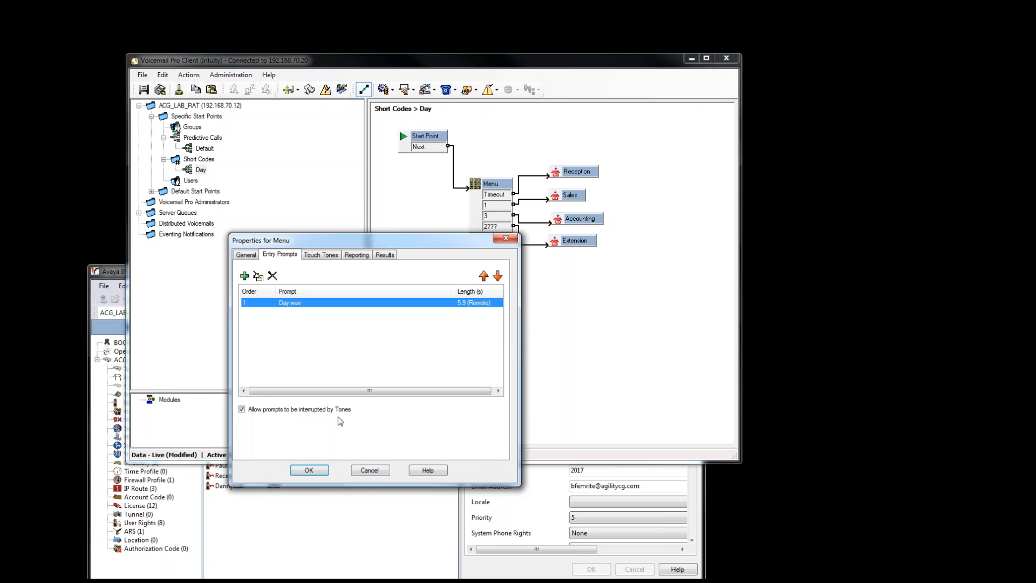
left_click(311, 471)
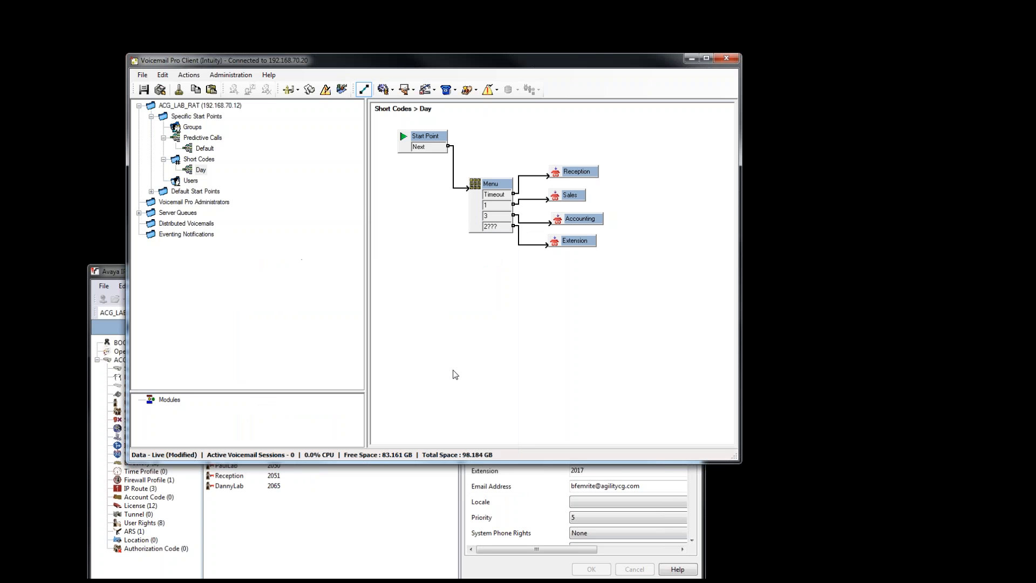
Save the call flow with its new prompt, make it live, and select the Day start point.
left_click(160, 89)
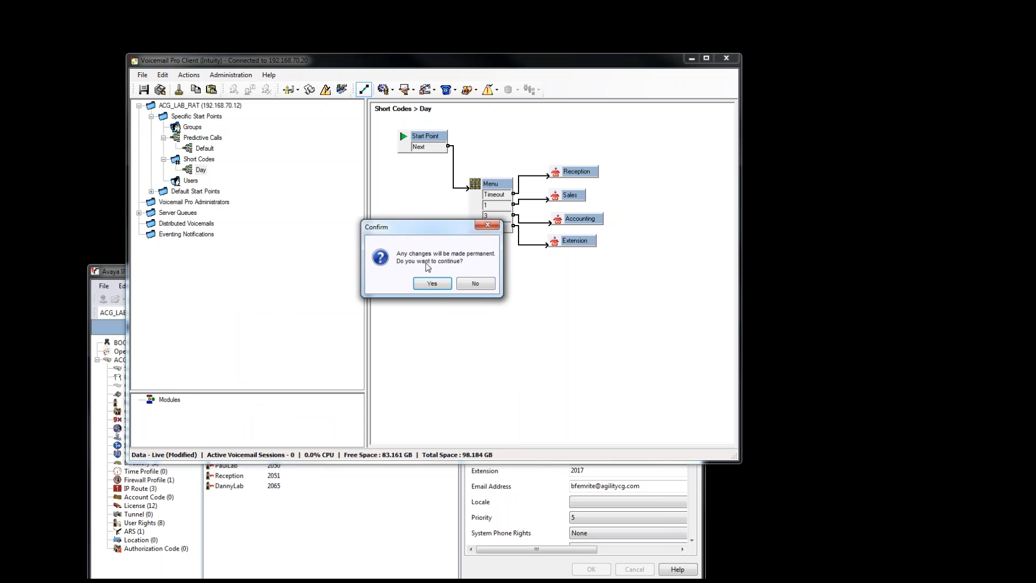
left_click(437, 284)
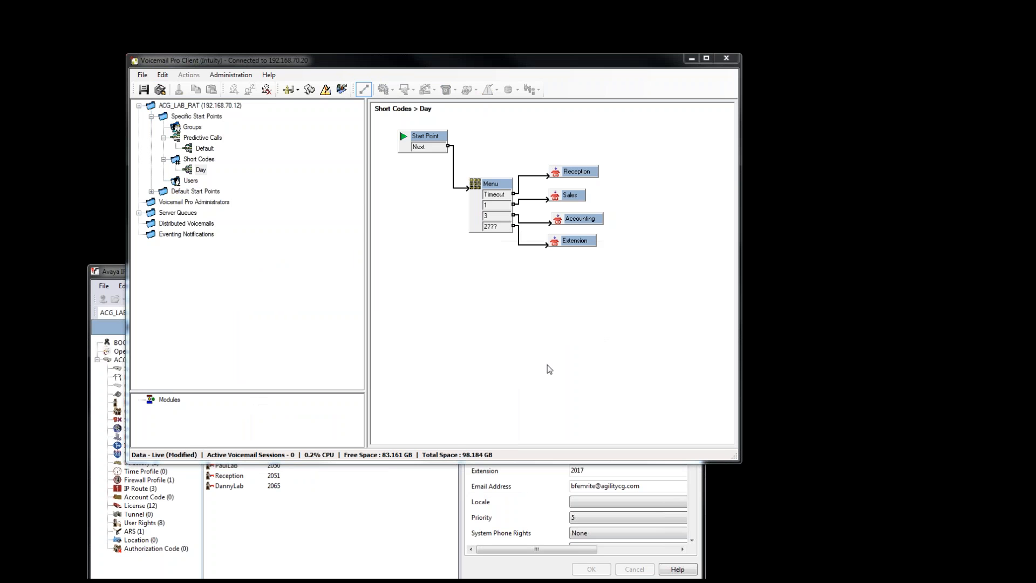
left_click(201, 170)
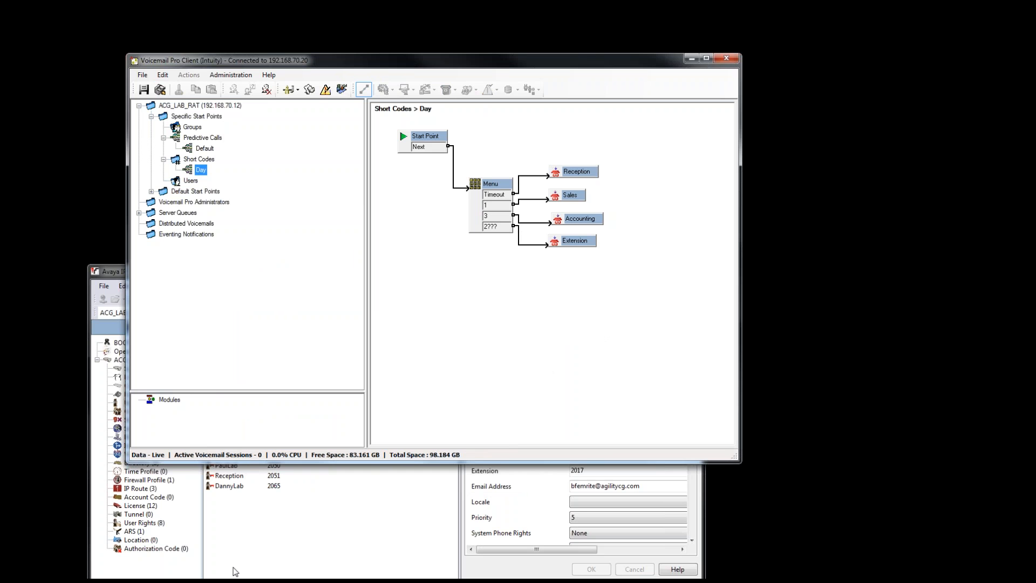
Switch to Avaya IP Office Manager, sort the short codes by code and examine the entries around *9000*.
left_click(284, 527)
left_click_drag(252, 273, 274, 211)
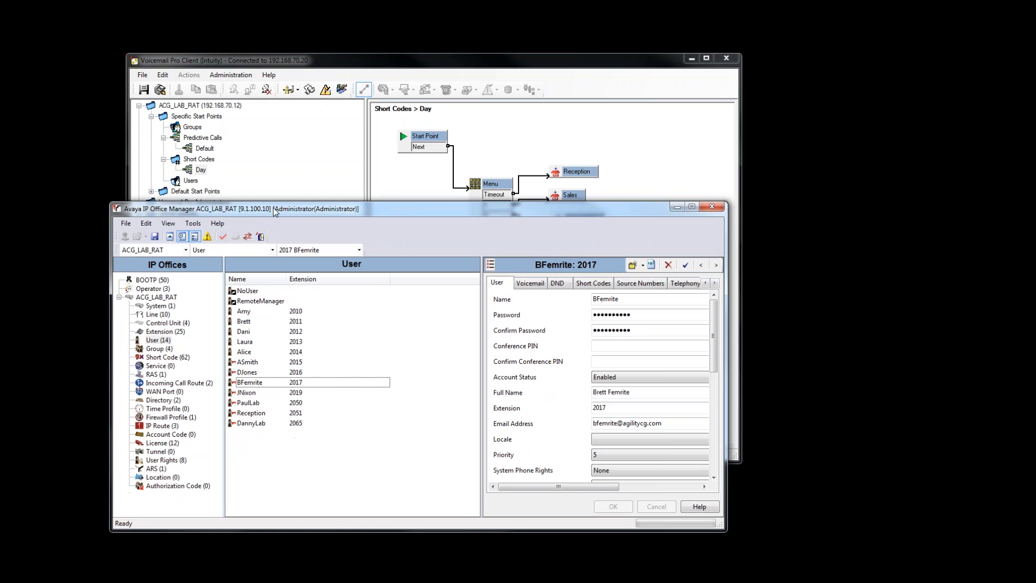
left_click(162, 357)
left_click(288, 396)
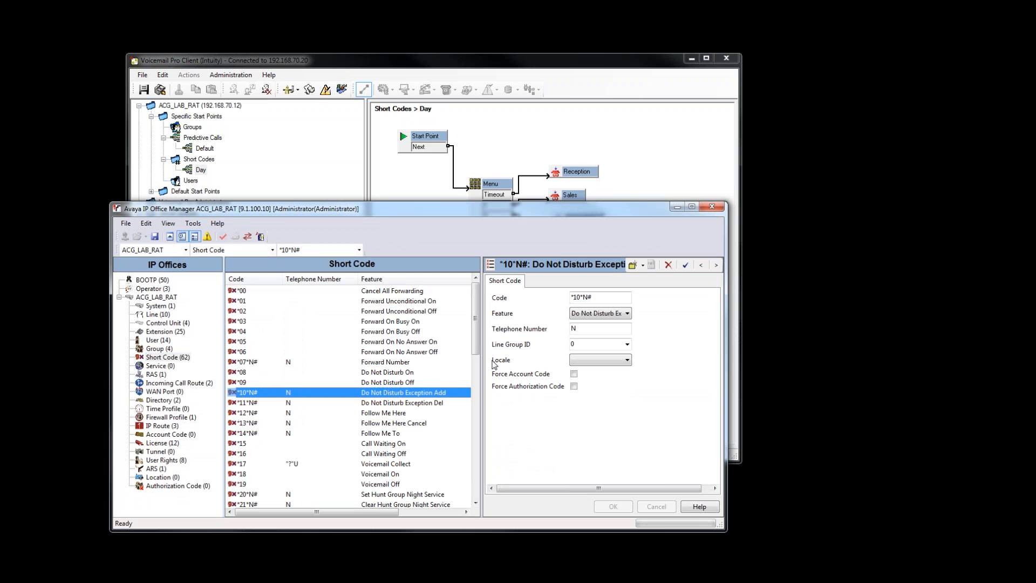
scroll(288, 397, "down", 4)
left_click(265, 282)
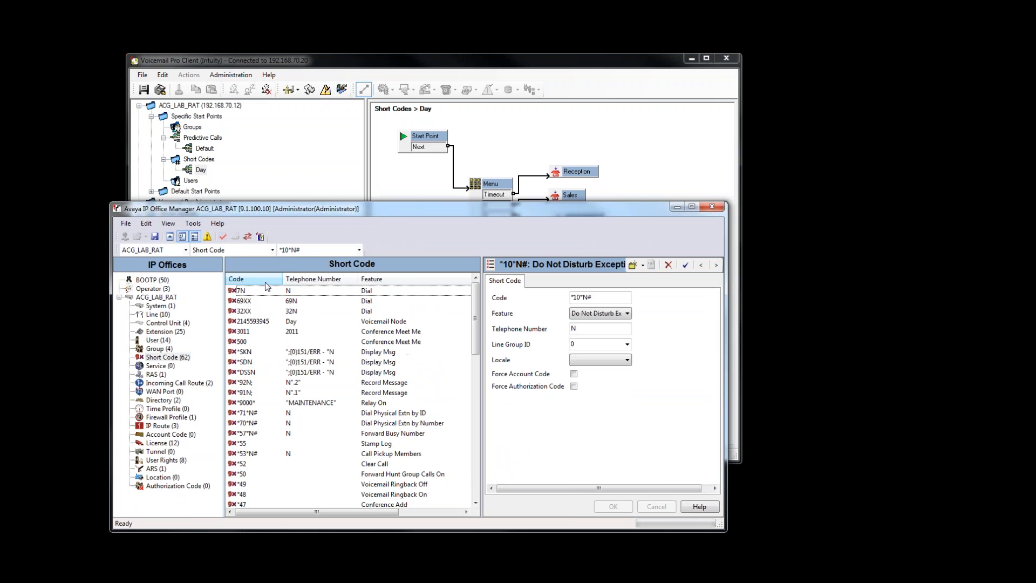
left_click(265, 282)
scroll(268, 338, "down", 12)
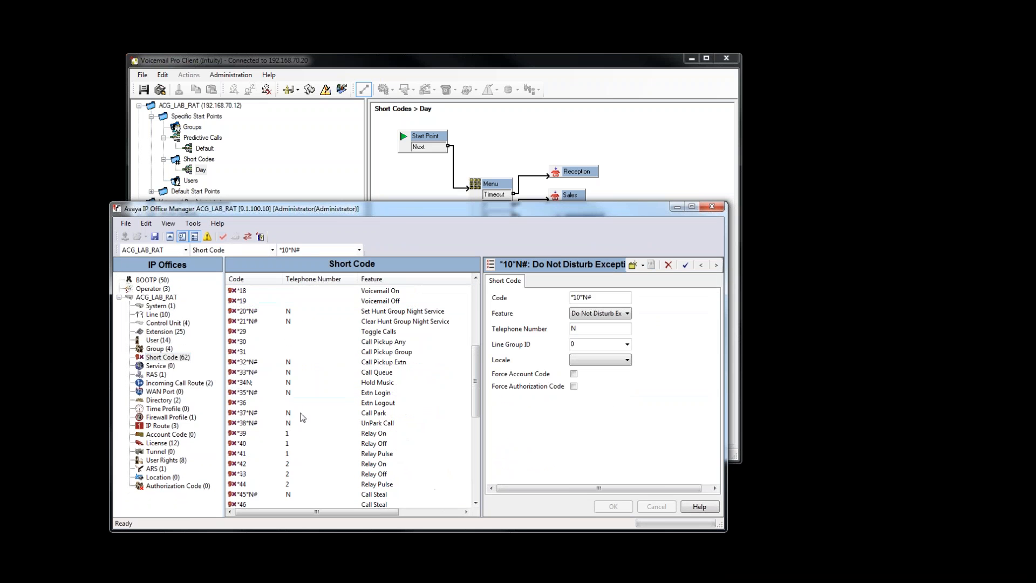
left_click(253, 484)
scroll(261, 486, "down", 3)
left_click(259, 384)
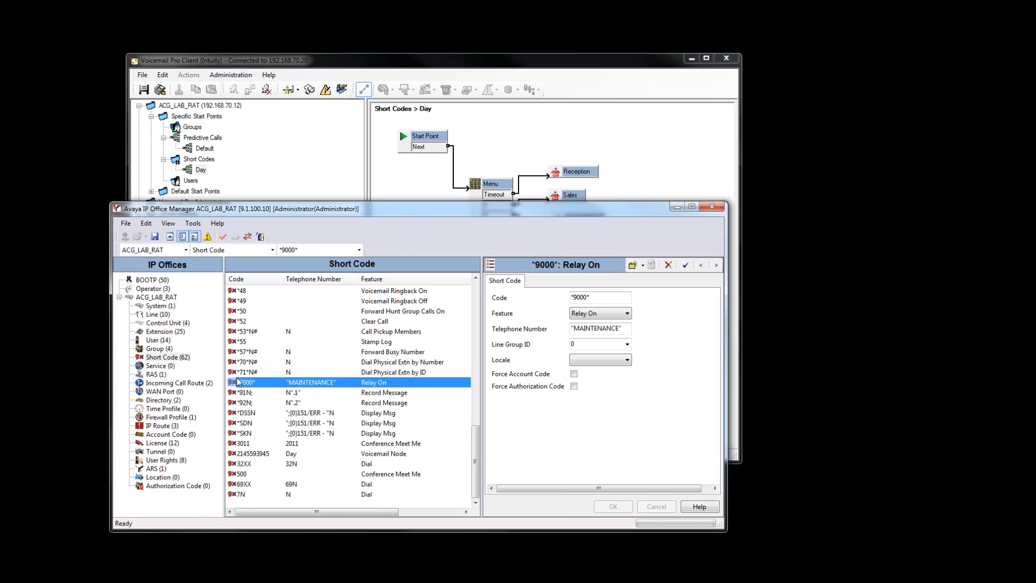
Create short code *901 with the feature Voicemail Node and the telephone number Day.
right_click(258, 362)
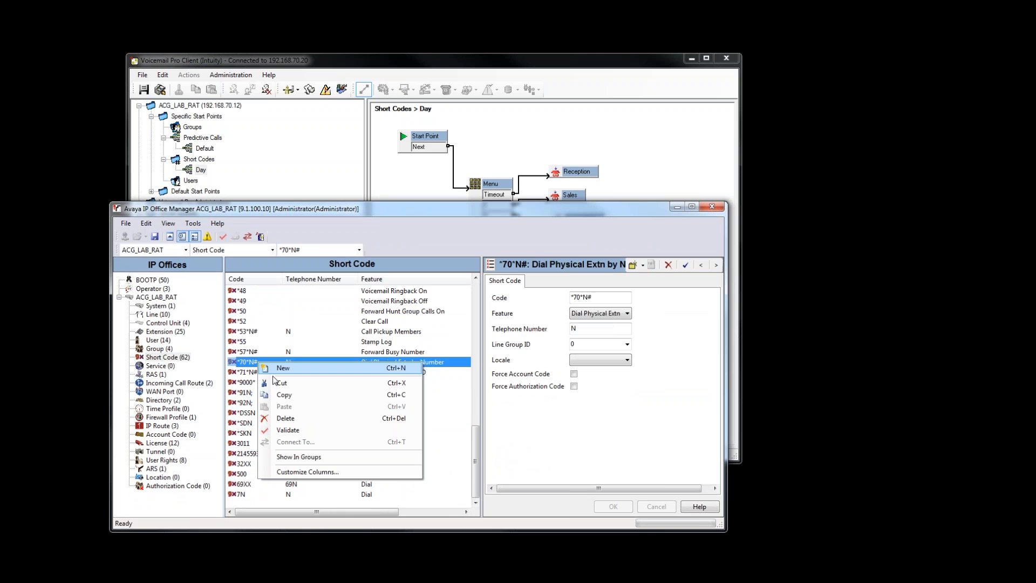
left_click(297, 372)
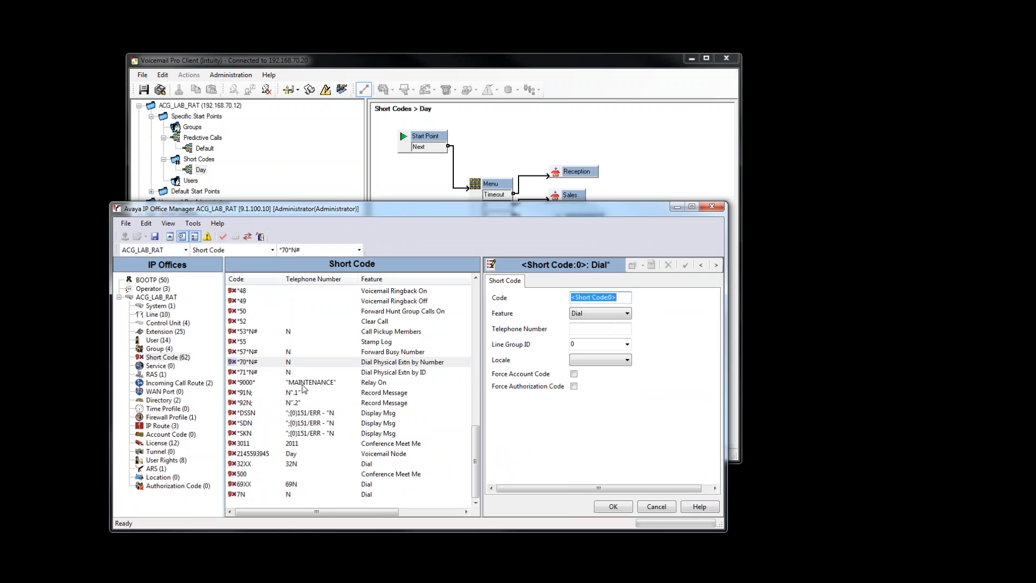
type("*901")
left_click(594, 314)
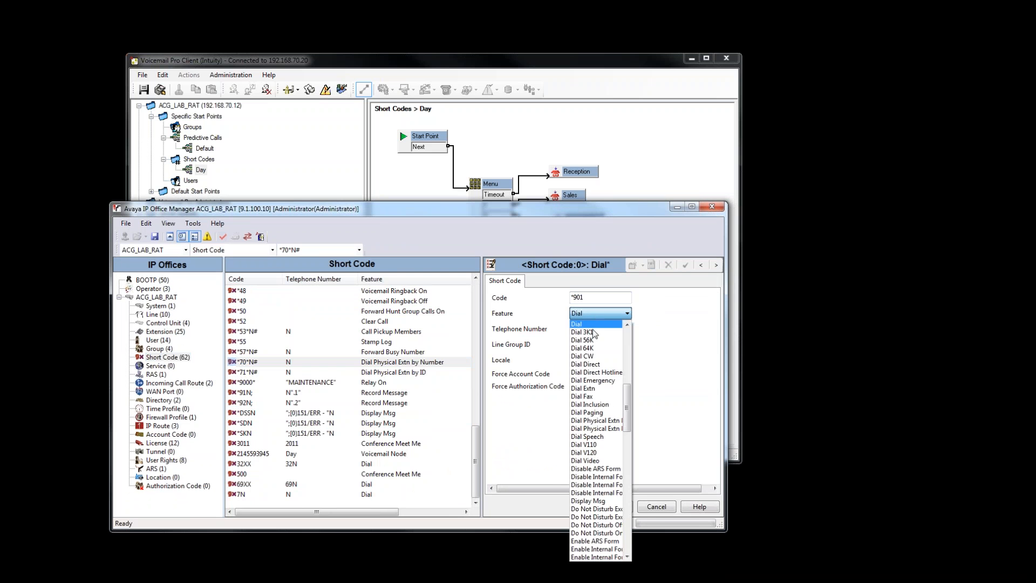
left_click_drag(629, 425, 636, 542)
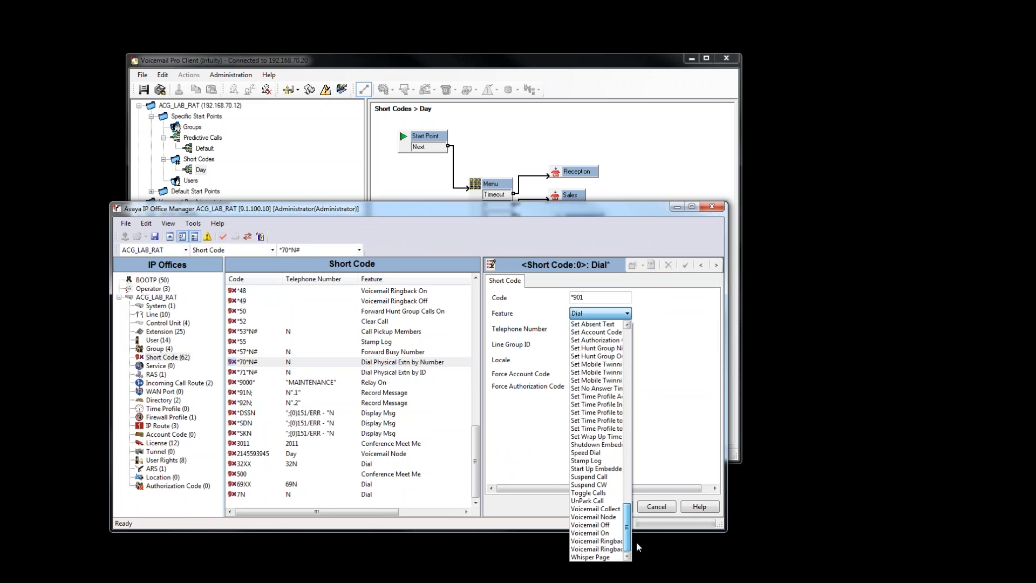
left_click(605, 519)
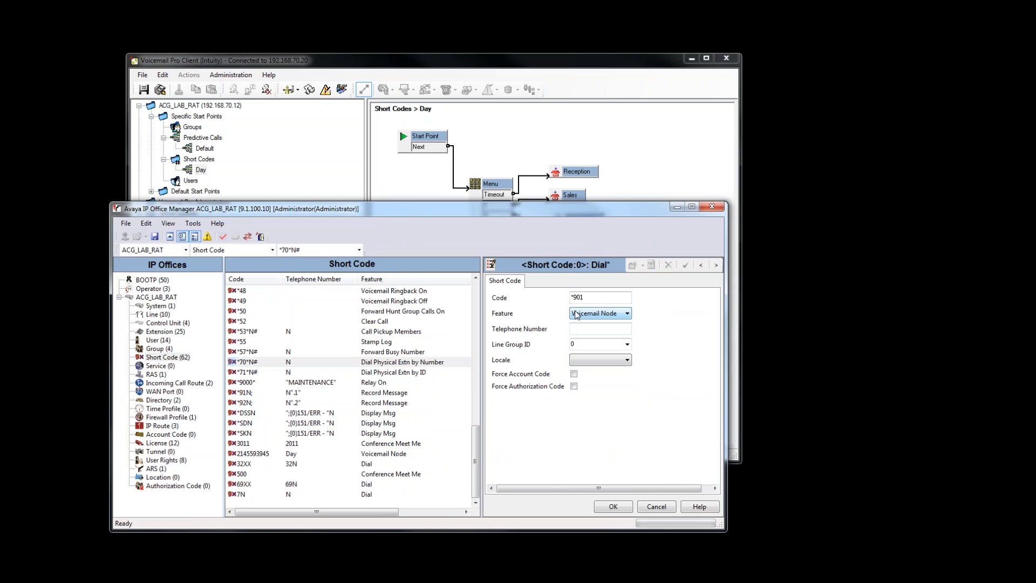
left_click(586, 329)
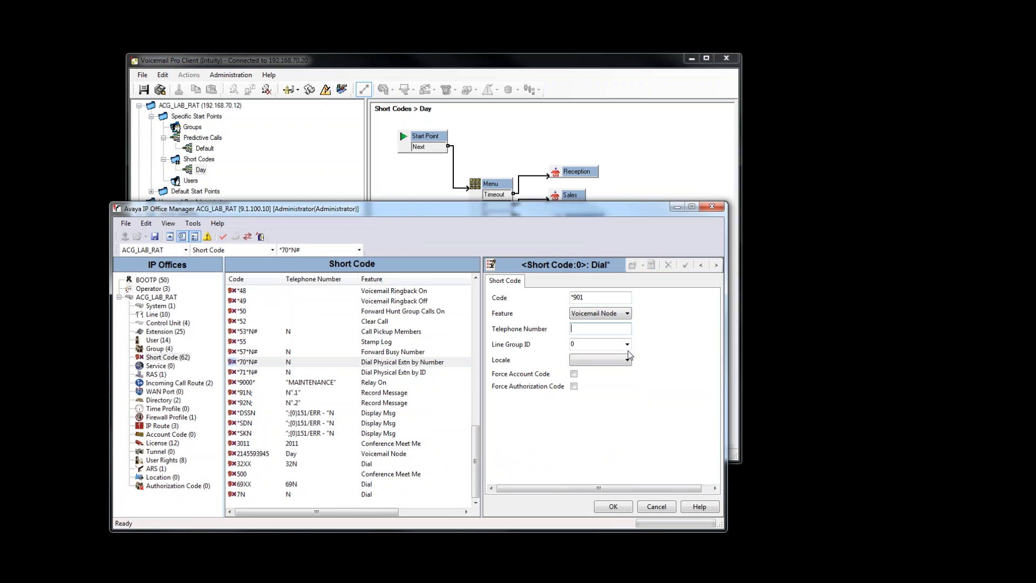
type("Day")
left_click(616, 508)
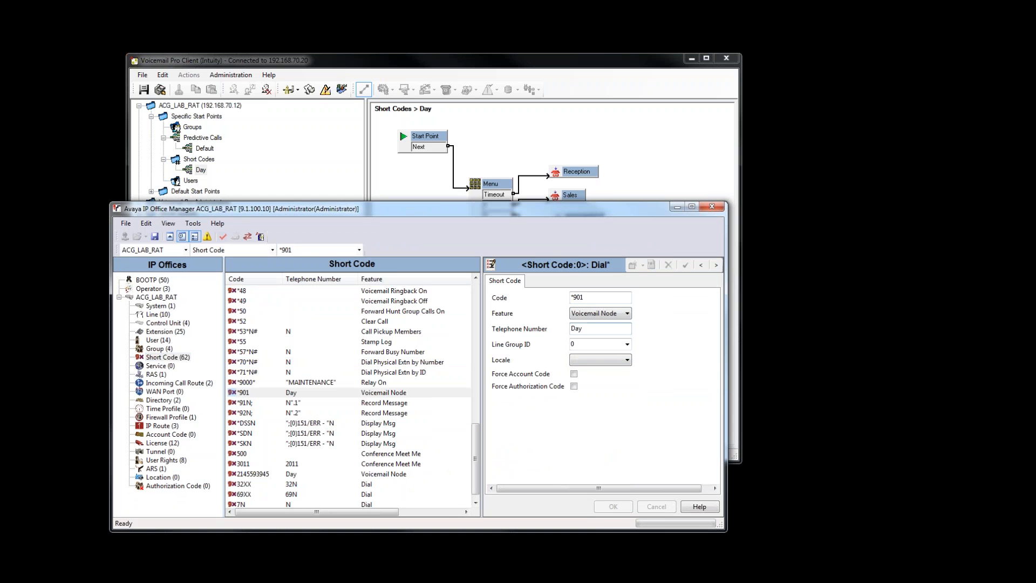
Compare the telephone number of short code *901 with the Day start point's name in Voicemail Pro.
left_click_drag(397, 209, 392, 187)
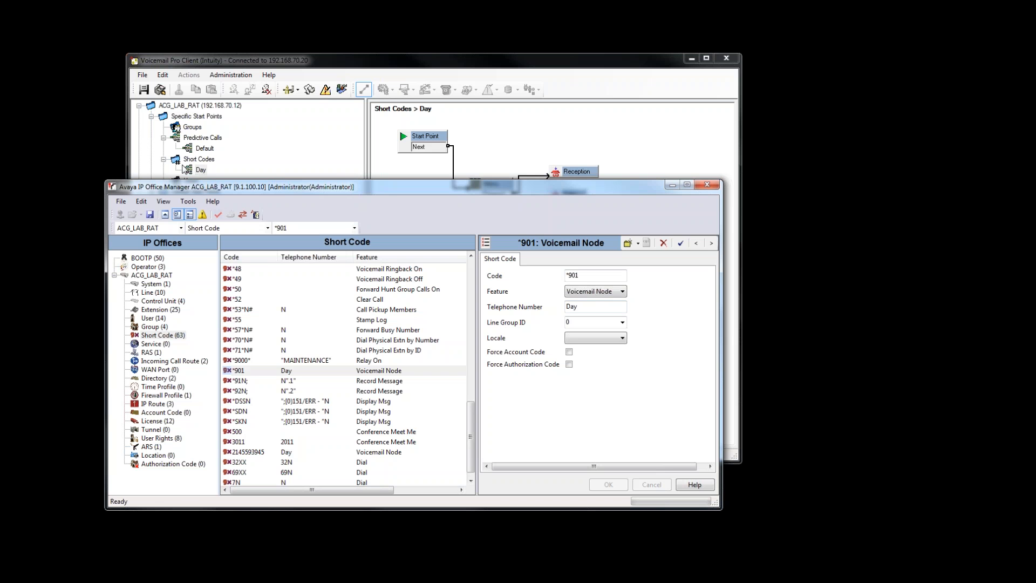
left_click(201, 171)
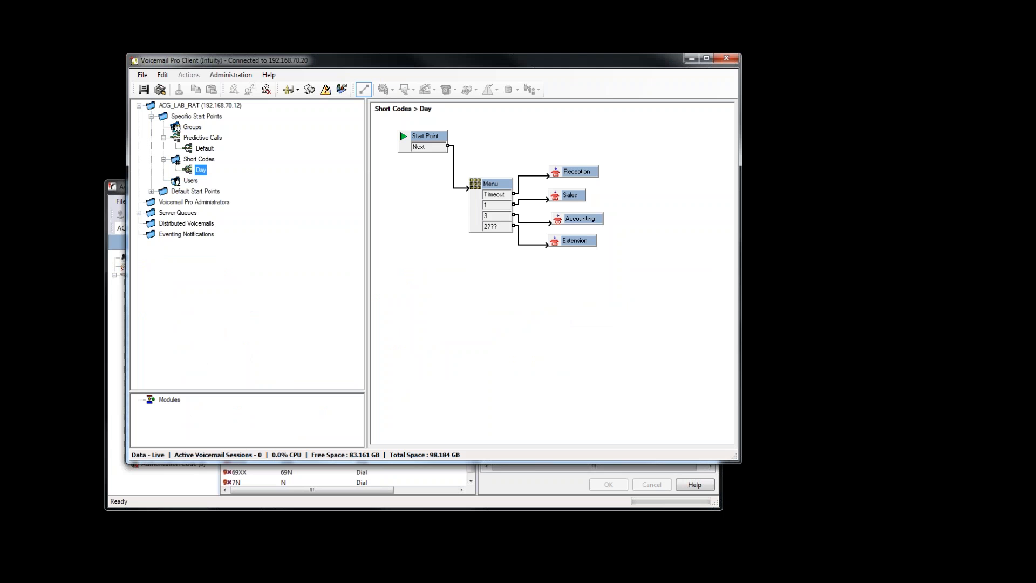
left_click(121, 189)
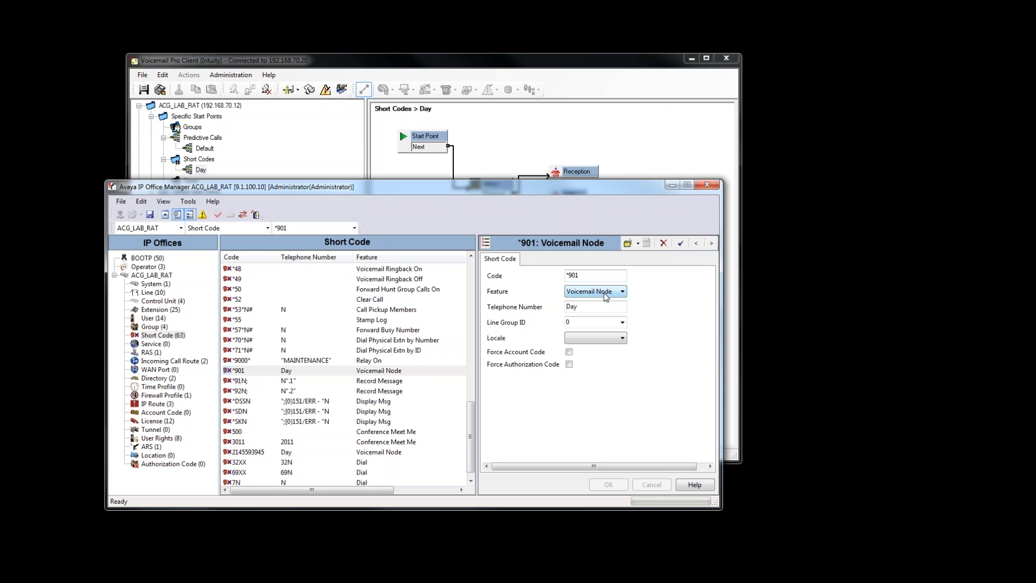
key("Tab")
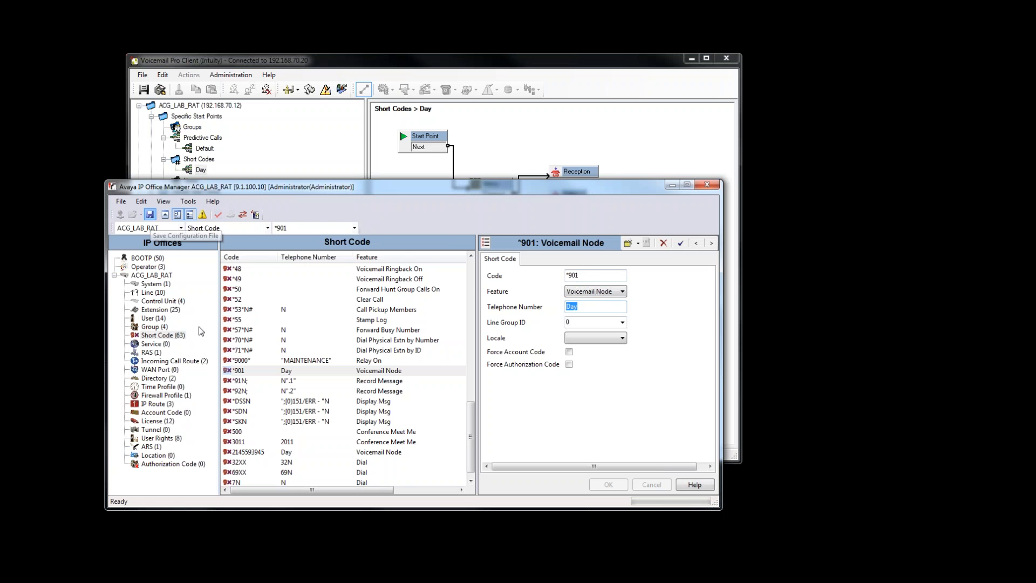
Save the ACG_LAB_RAT configuration to the system using the Merge reboot mode.
key("ctrl+s")
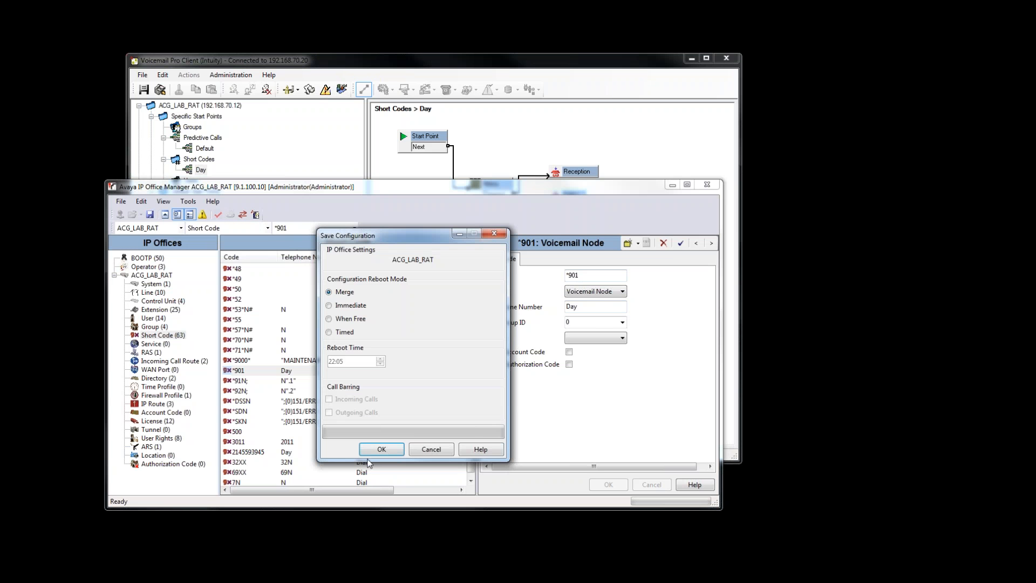
key("Return")
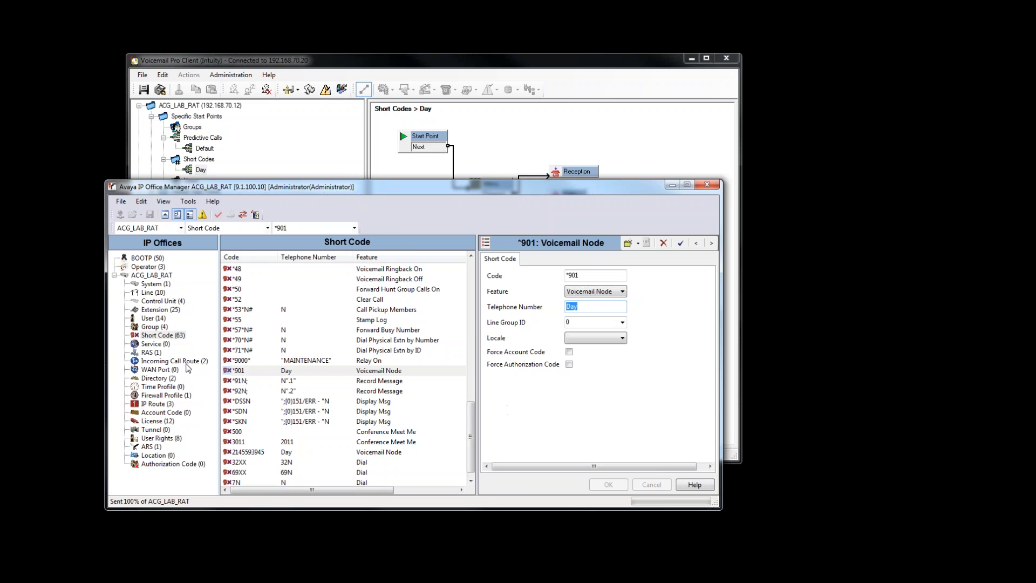
Set the default destination of the incoming call route currently pointing to *900 to short code *901.
left_click(189, 362)
left_click(363, 270)
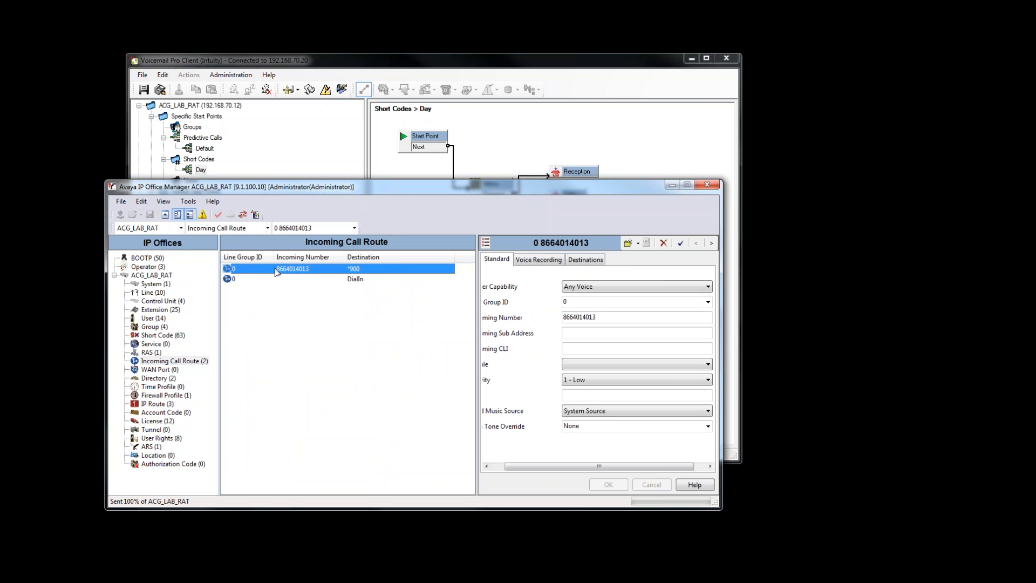
left_click(587, 261)
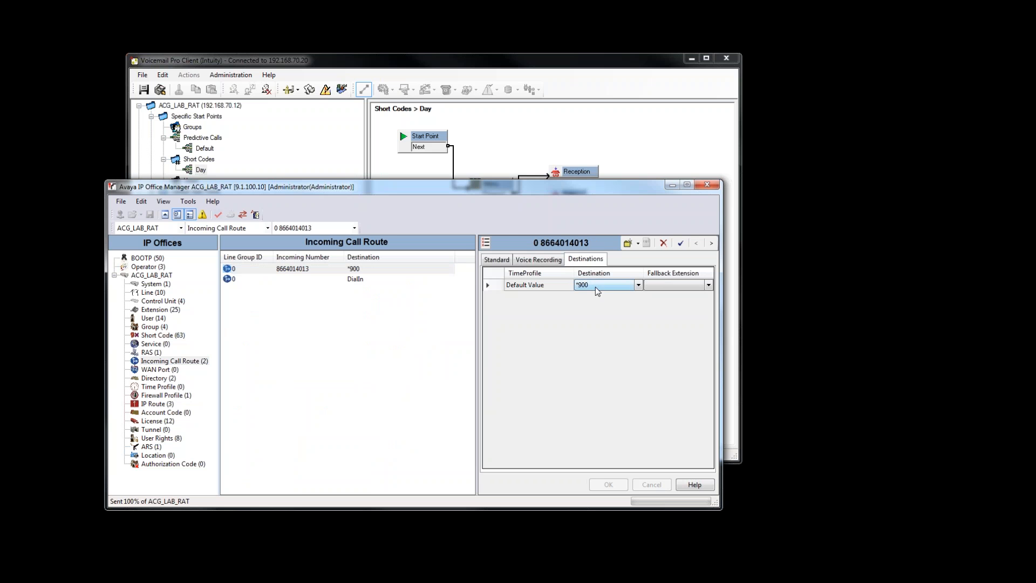
left_click(507, 261)
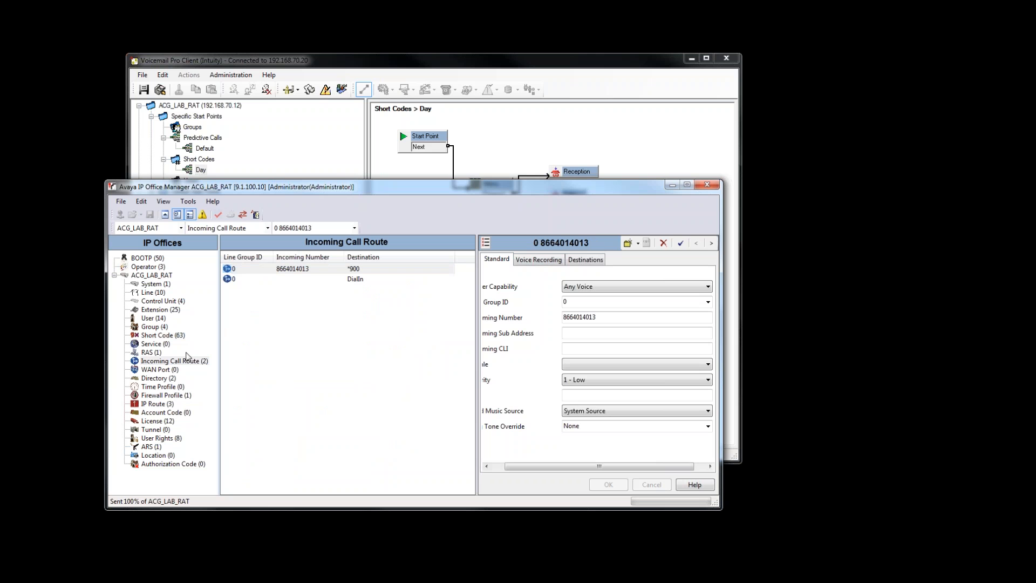
left_click(178, 361)
left_click(291, 269)
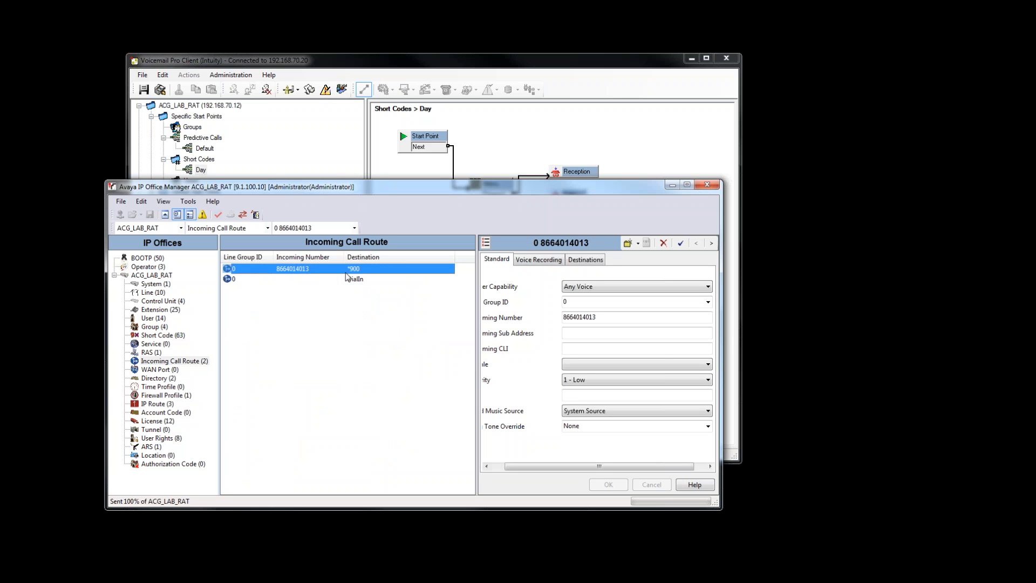
left_click(579, 263)
left_click(610, 286)
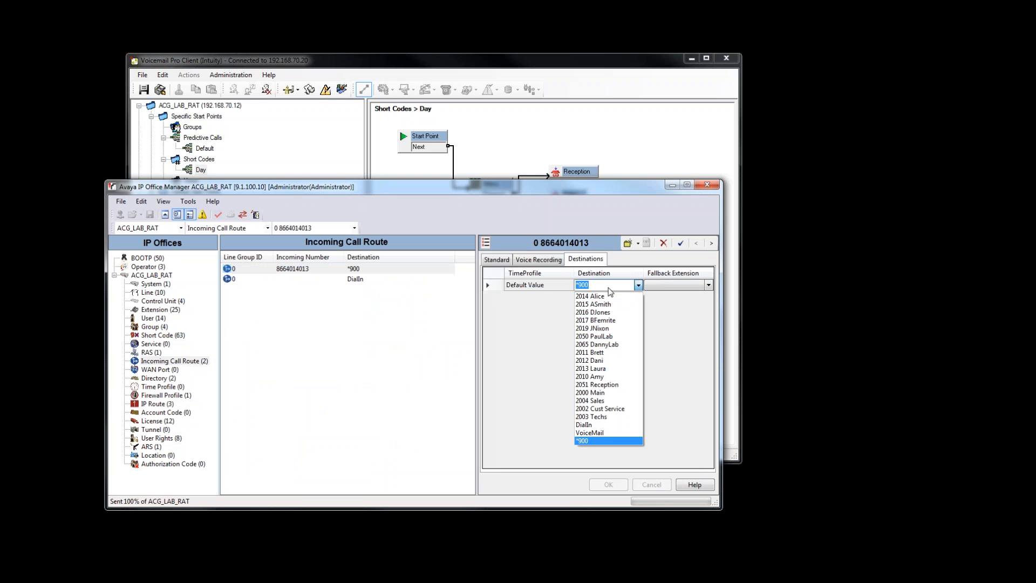
type("*90")
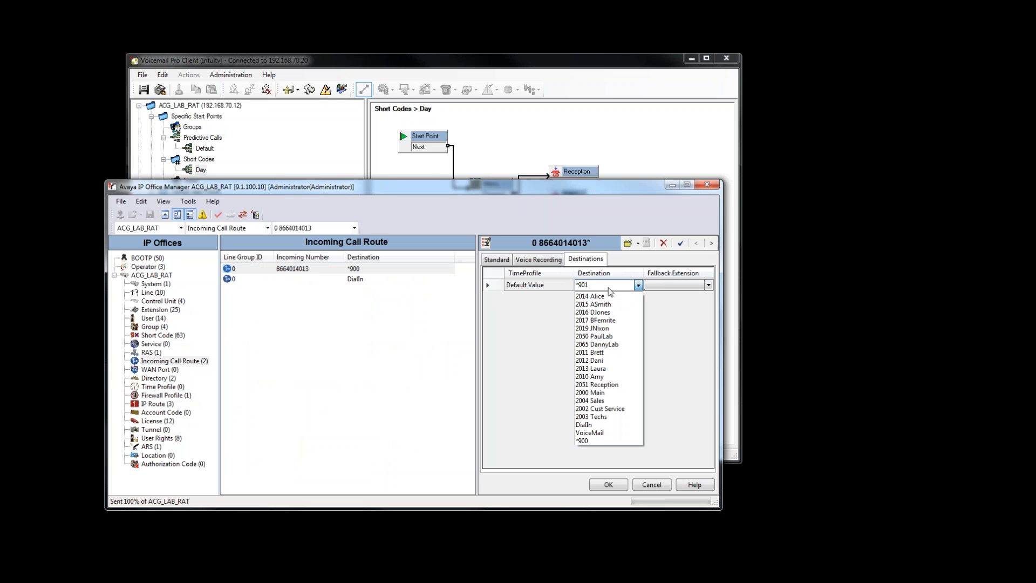
key("Return")
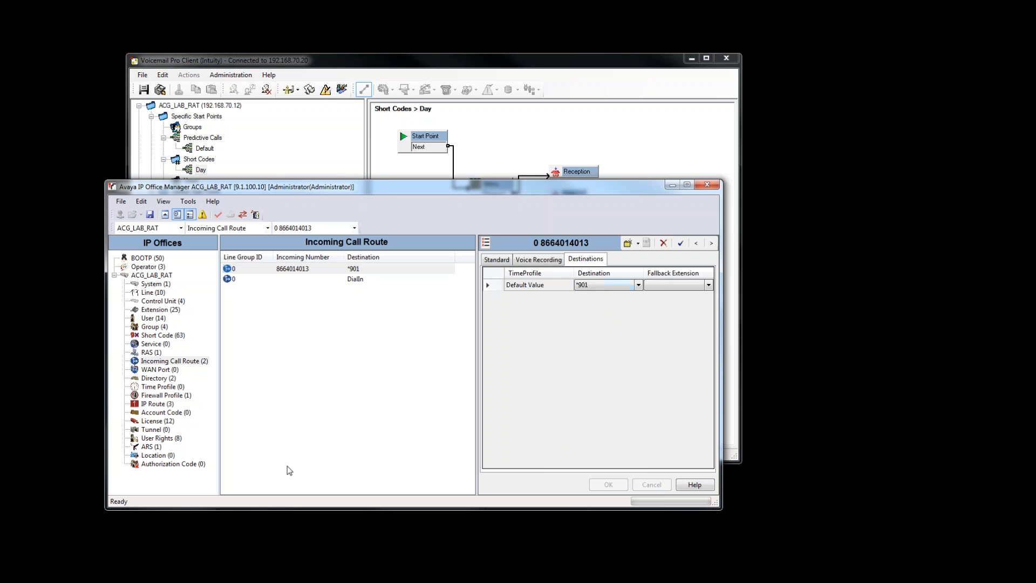
Review short code *901's telephone number and save the ACG_LAB_RAT configuration to the system using the Merge reboot mode.
left_click(178, 336)
left_click(179, 336)
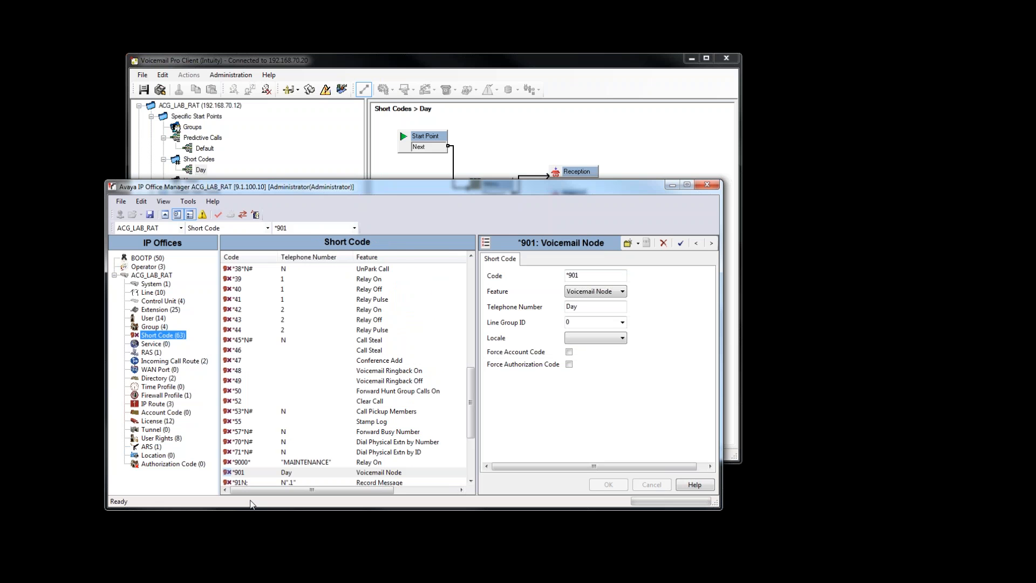
left_click(253, 472)
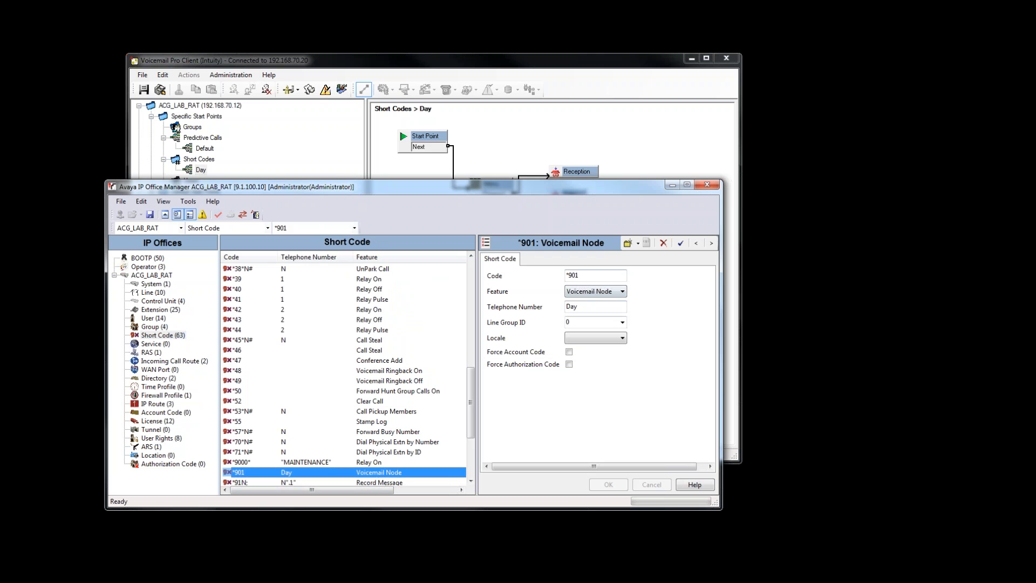
left_click(579, 306)
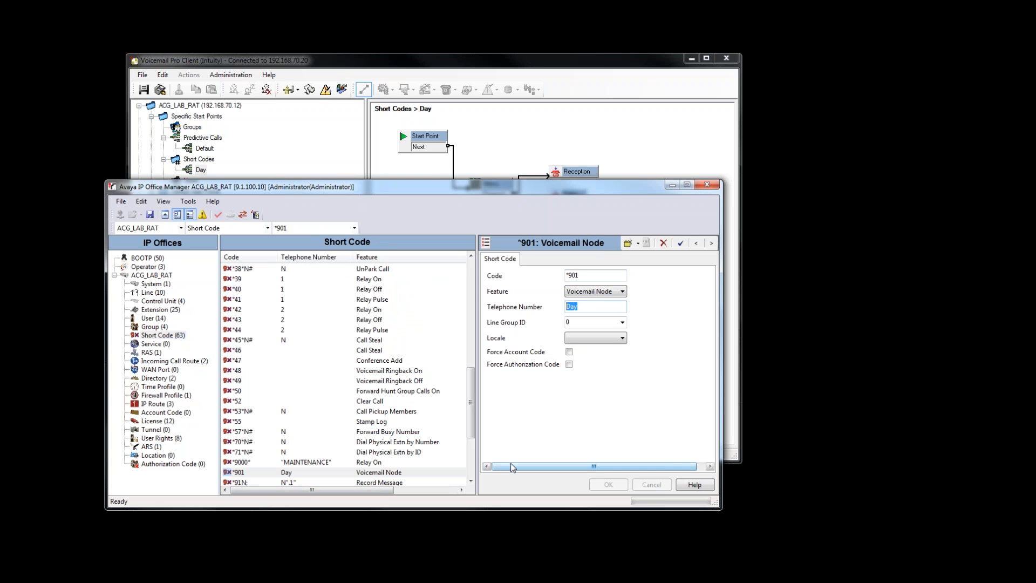
left_click(150, 215)
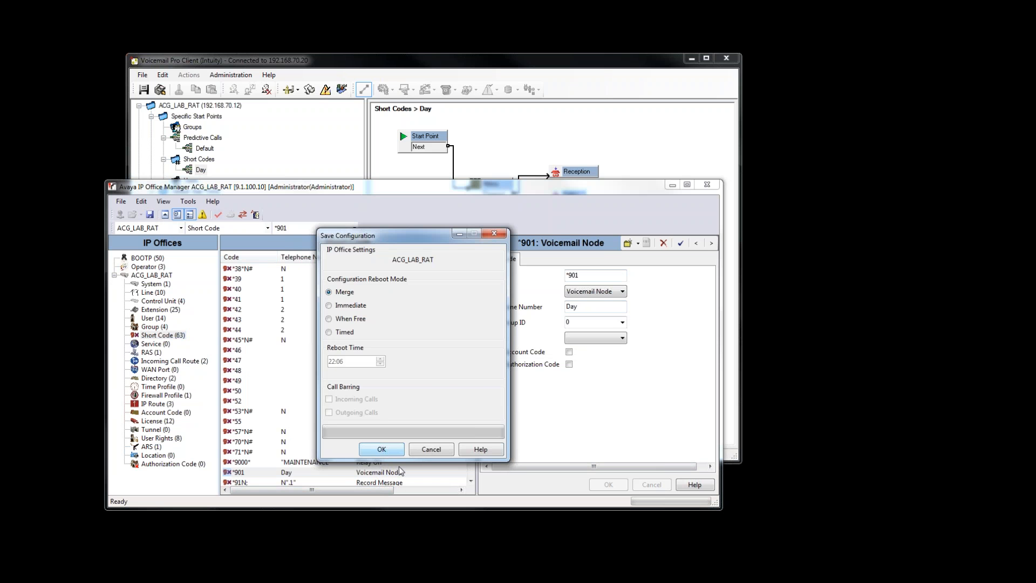
key("Return")
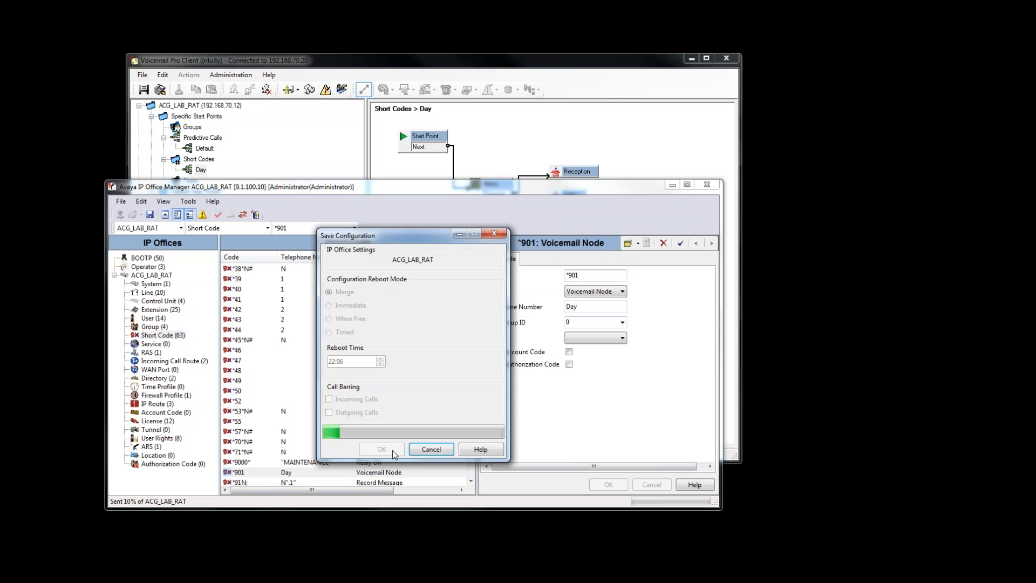
Compare the incoming call route's destination in IP Office Manager with the Day call flow in Voicemail Pro.
left_click(610, 104)
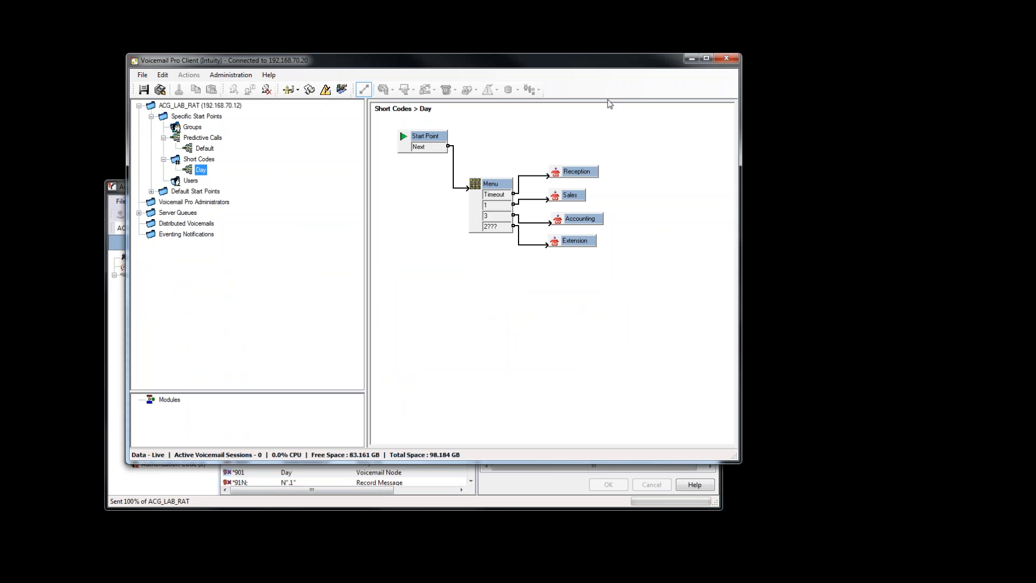
left_click(496, 500)
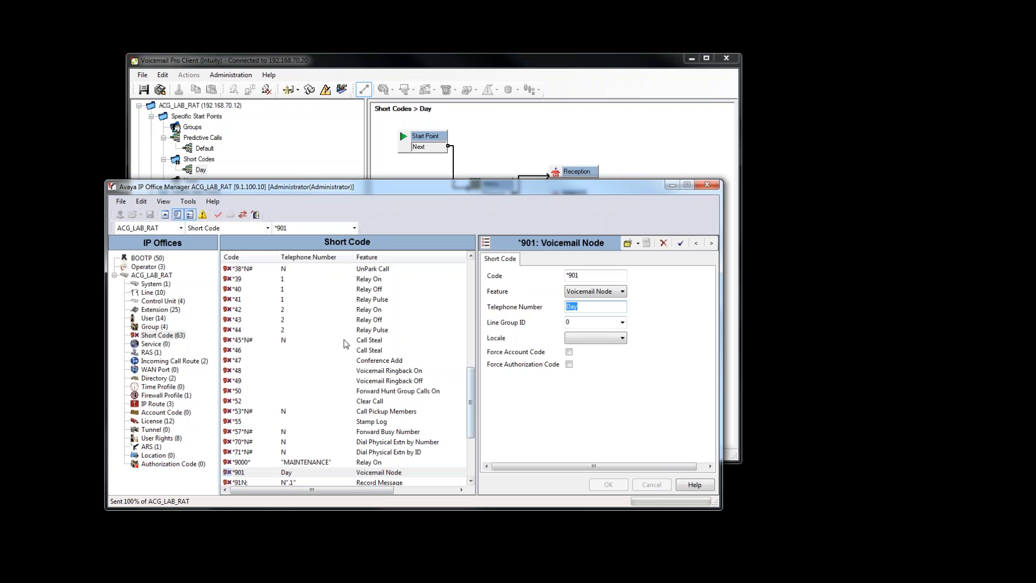
left_click(176, 360)
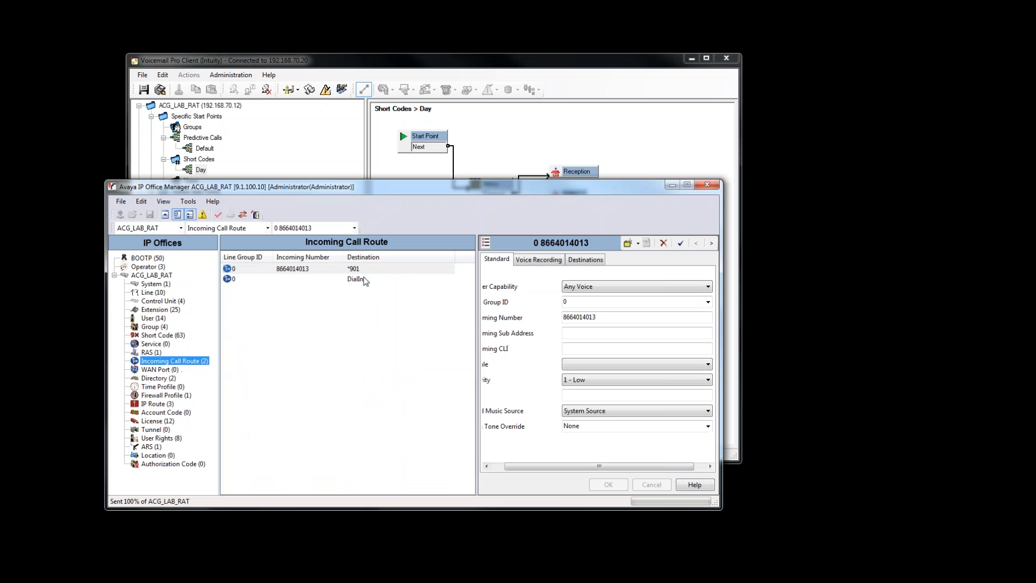
left_click(585, 259)
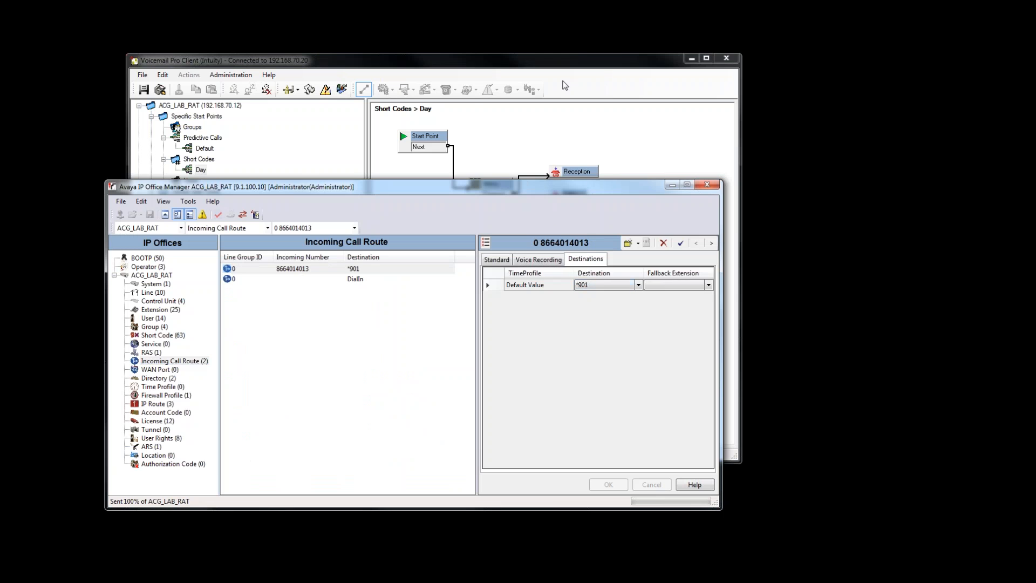
left_click(478, 112)
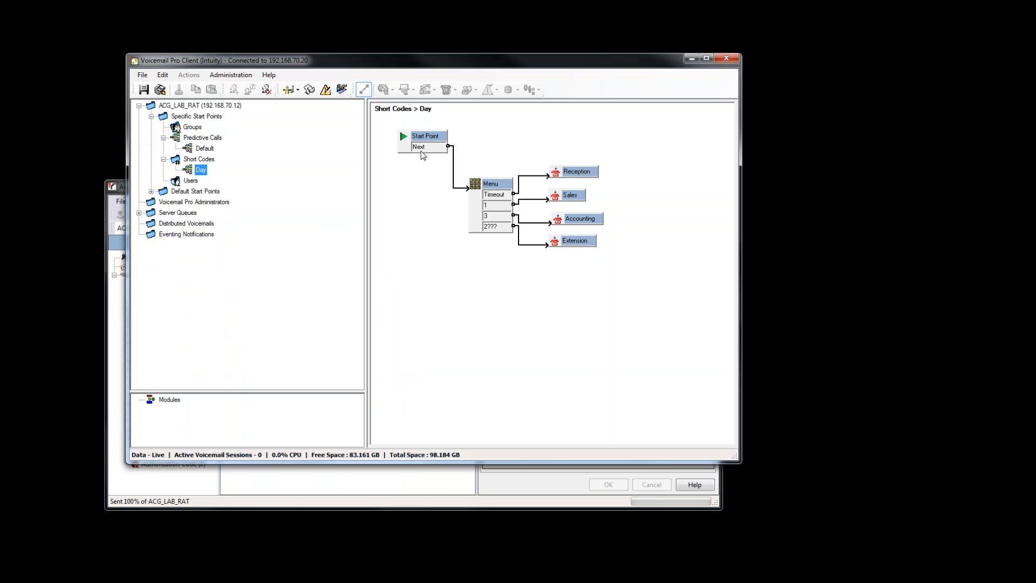
left_click(448, 271)
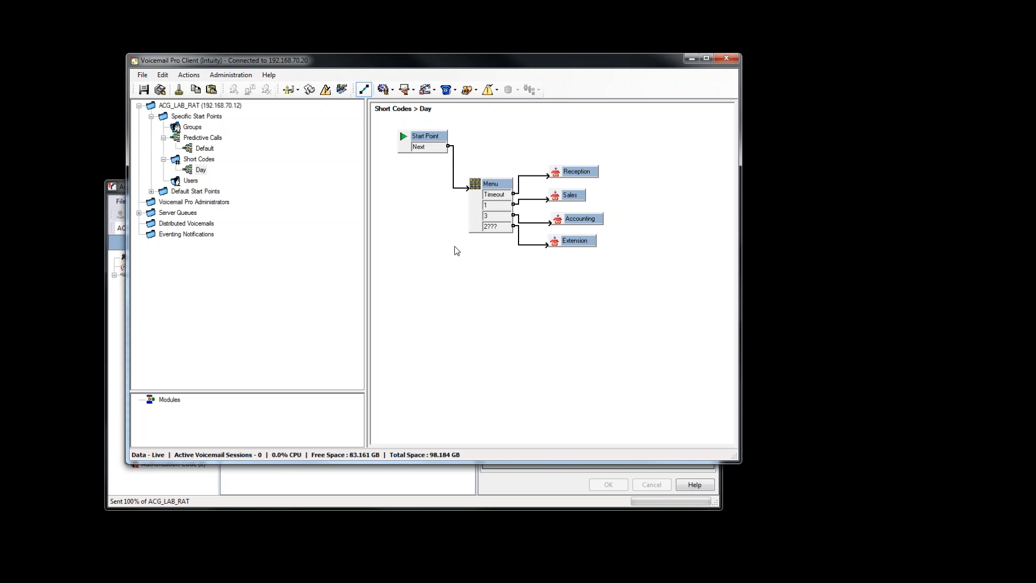
right_click(208, 161)
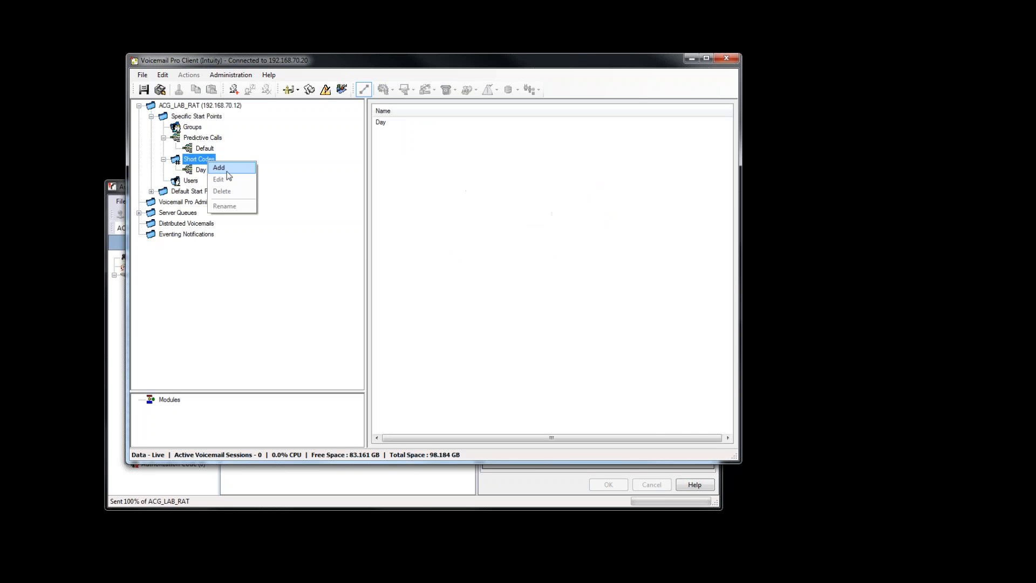
left_click(219, 167)
left_click(438, 241)
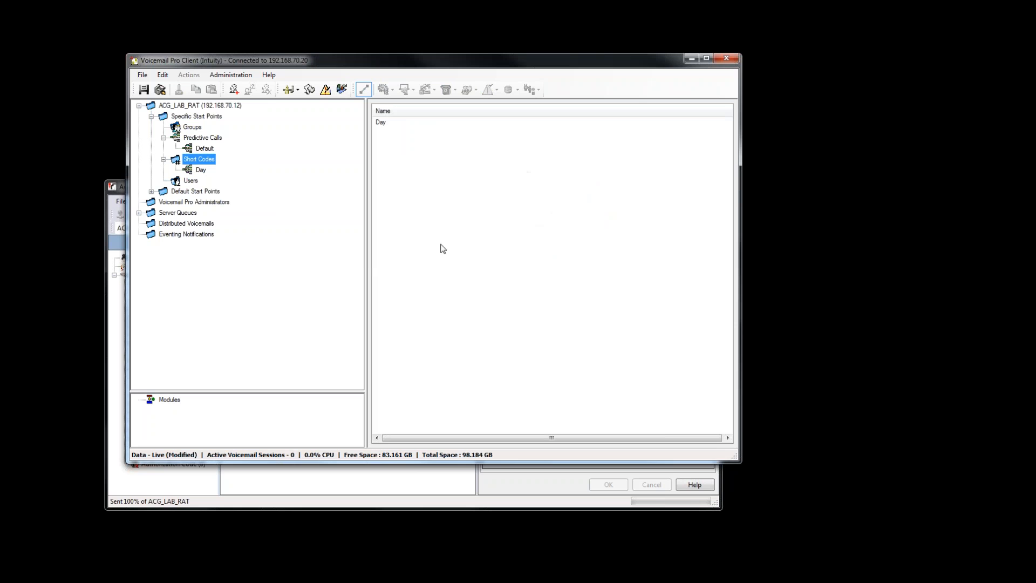
Add a new start point named Night under the Short Codes start points in Voicemail Pro.
right_click(202, 161)
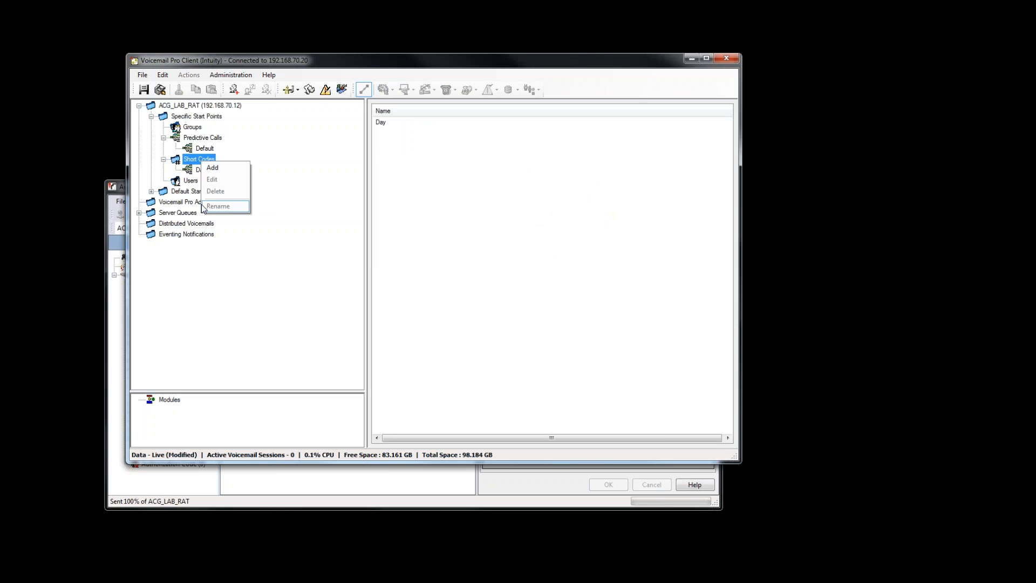
left_click(231, 169)
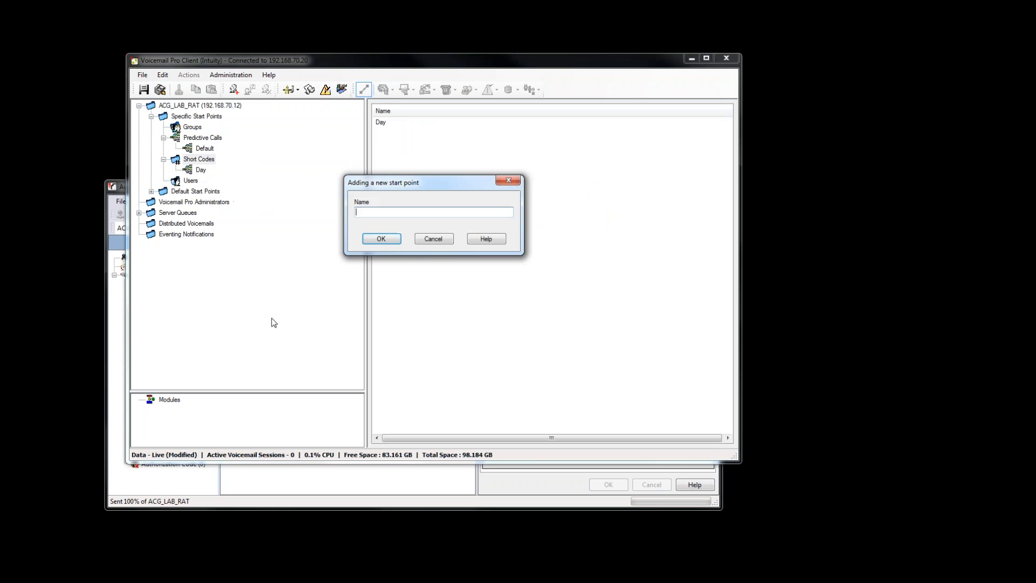
type("Night")
left_click(396, 241)
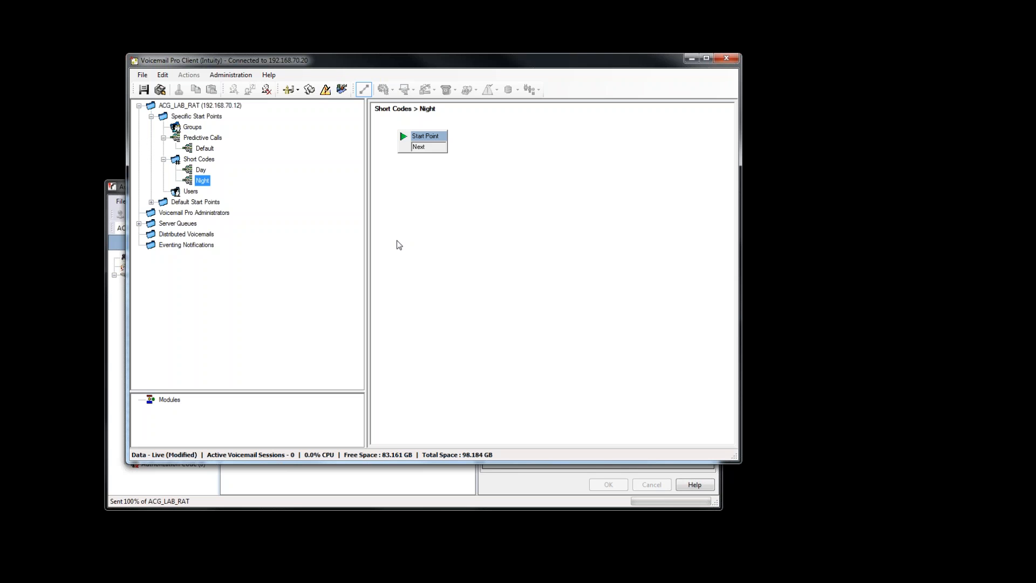
Add a Menu action below the start point in the Night call flow and open its properties.
left_click(430, 233)
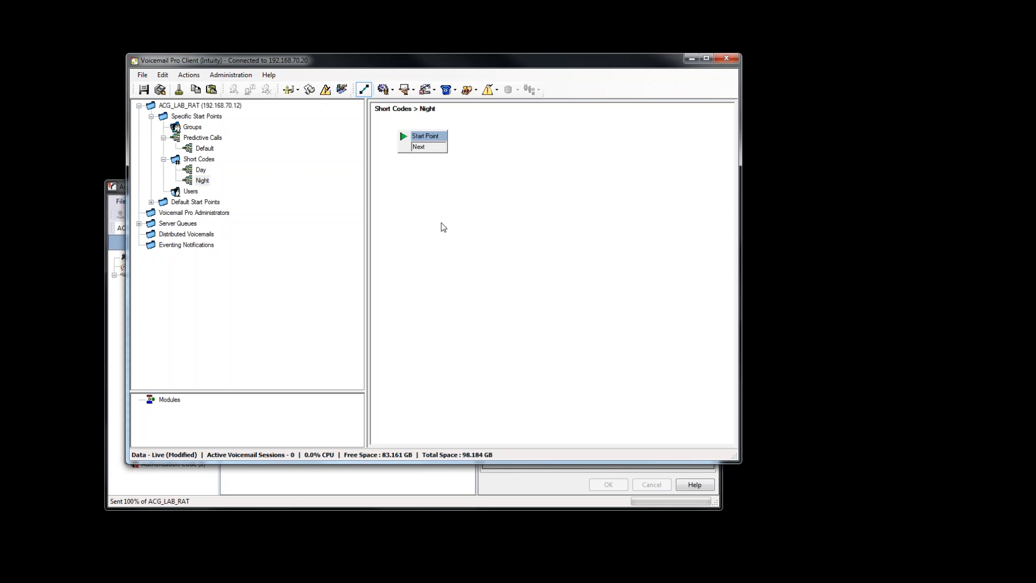
left_click(189, 75)
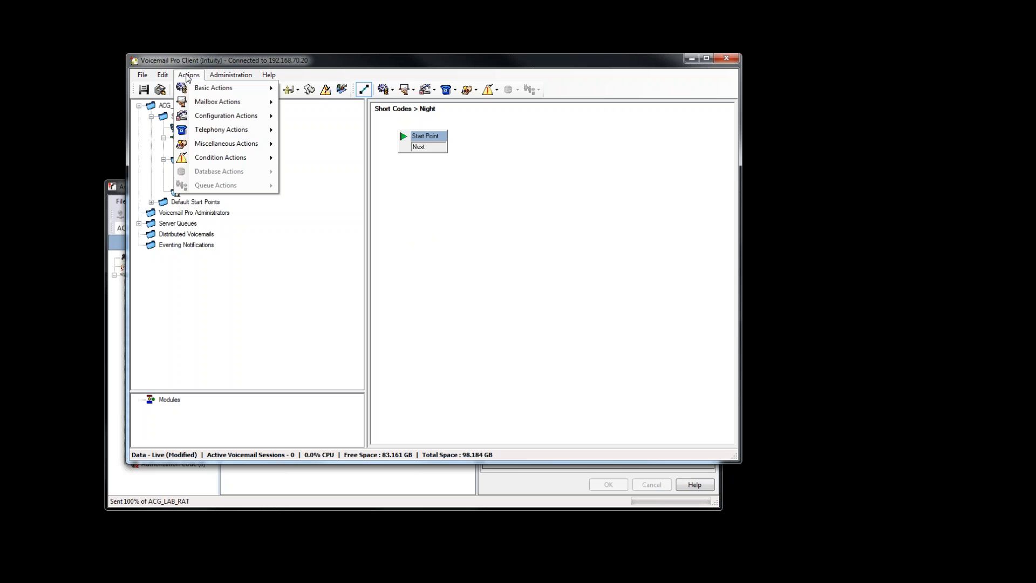
left_click(502, 253)
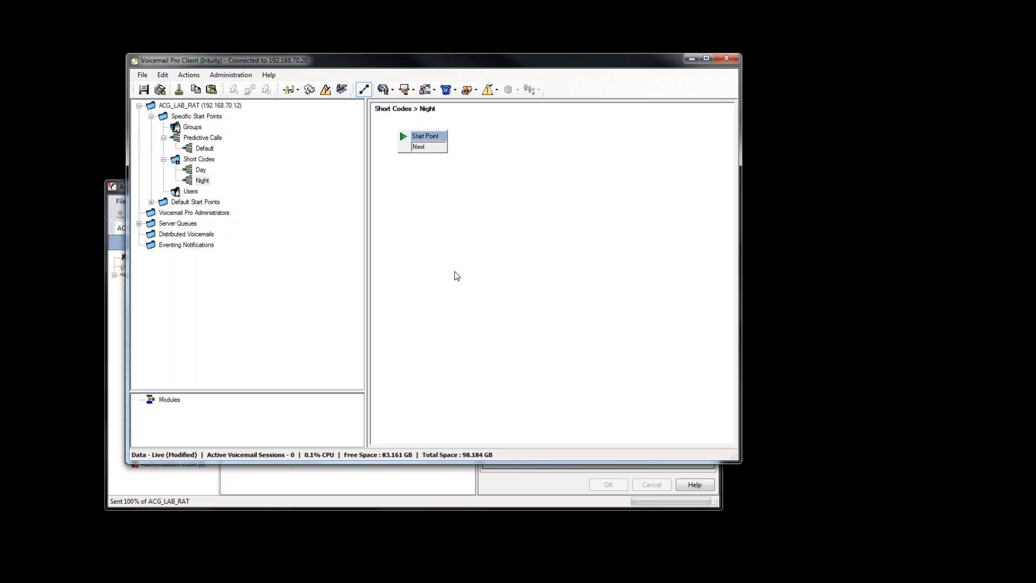
left_click(194, 76)
mouse_move(199, 87)
left_click(296, 118)
left_click(444, 173)
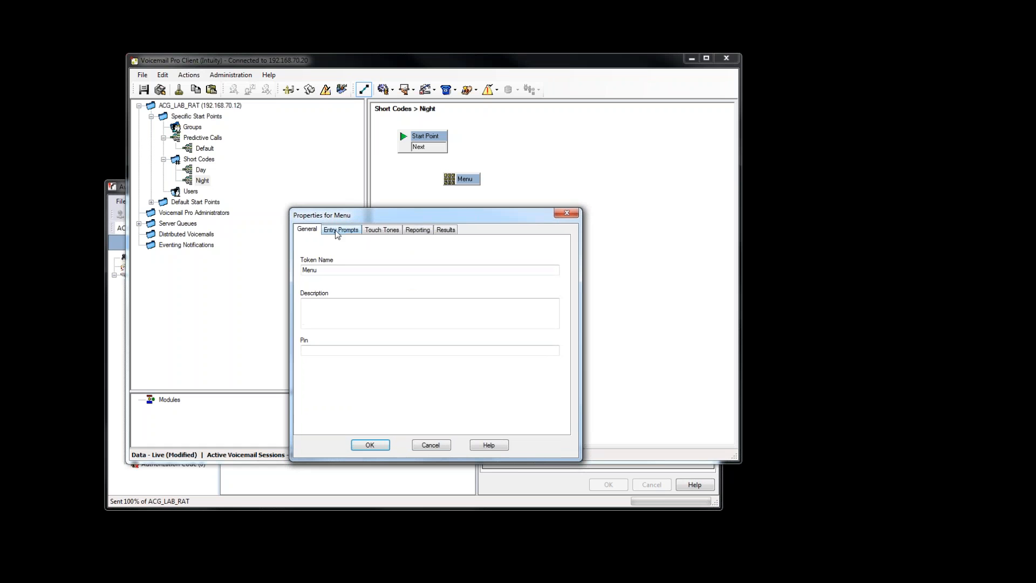
Enable touch tones 1, 3 and 5 for the Night Menu action and add the touch tone sequence 2???
left_click(409, 232)
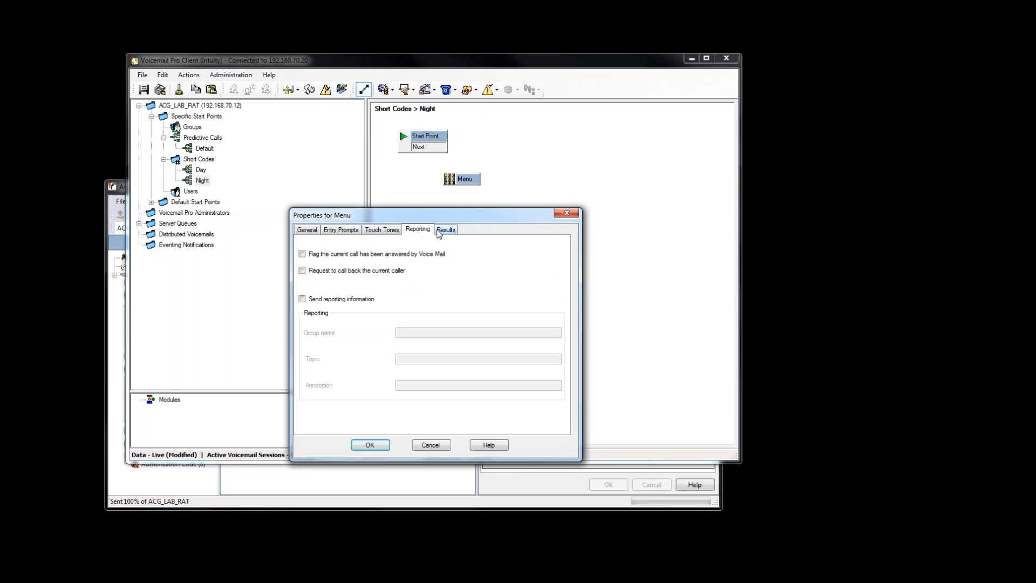
left_click(381, 230)
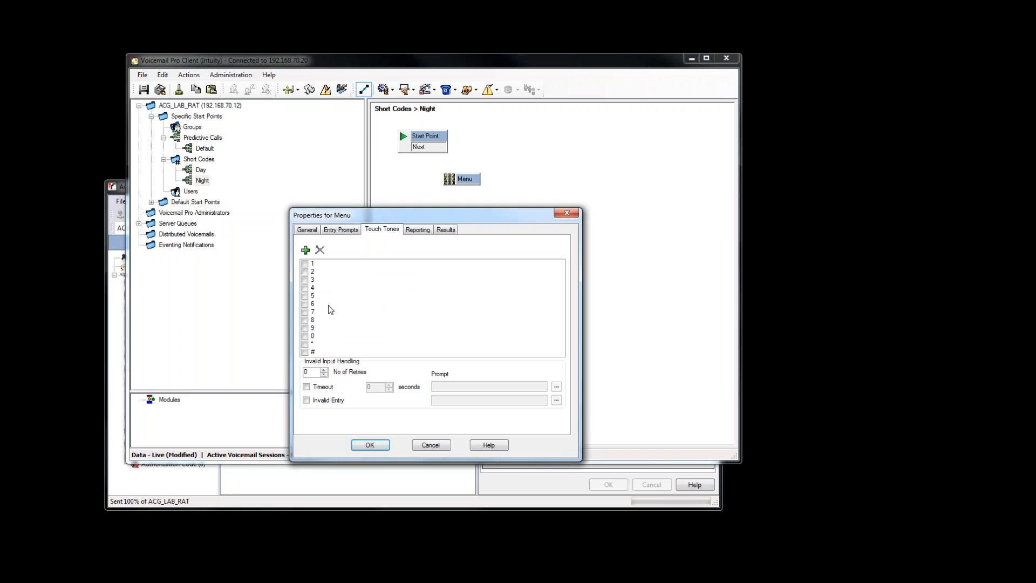
left_click(305, 265)
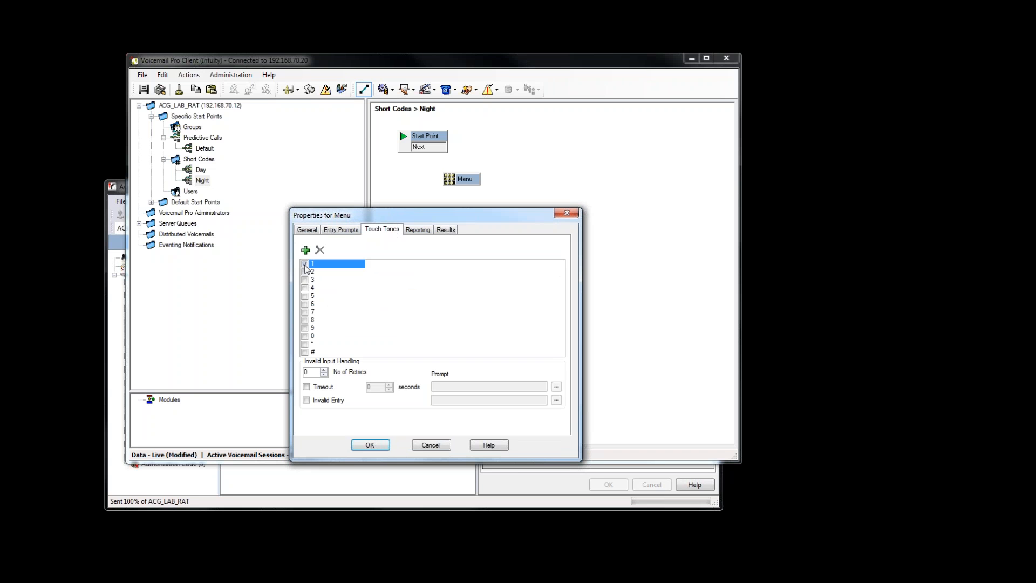
left_click(305, 280)
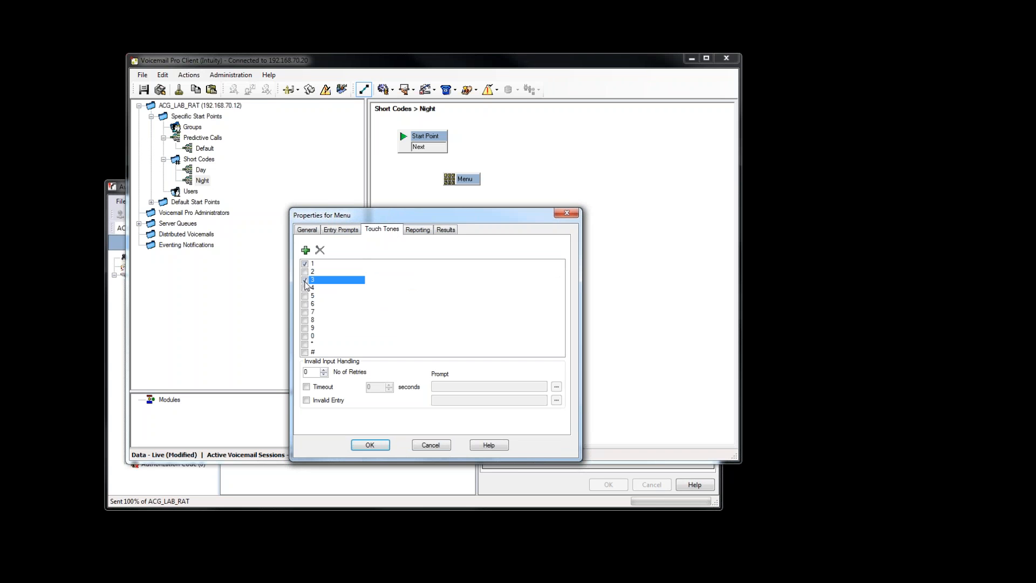
left_click(305, 296)
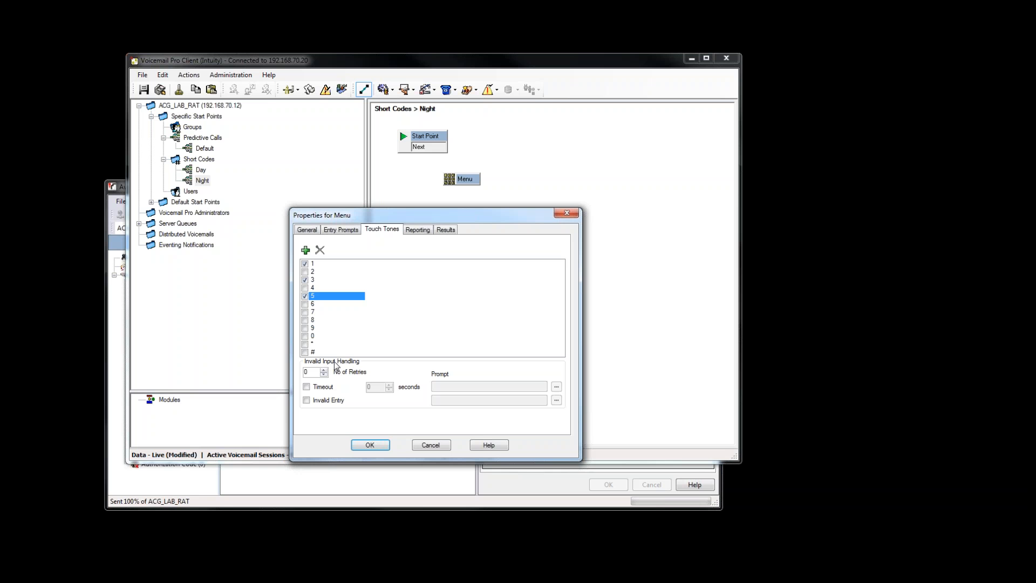
left_click(305, 249)
left_click(304, 280)
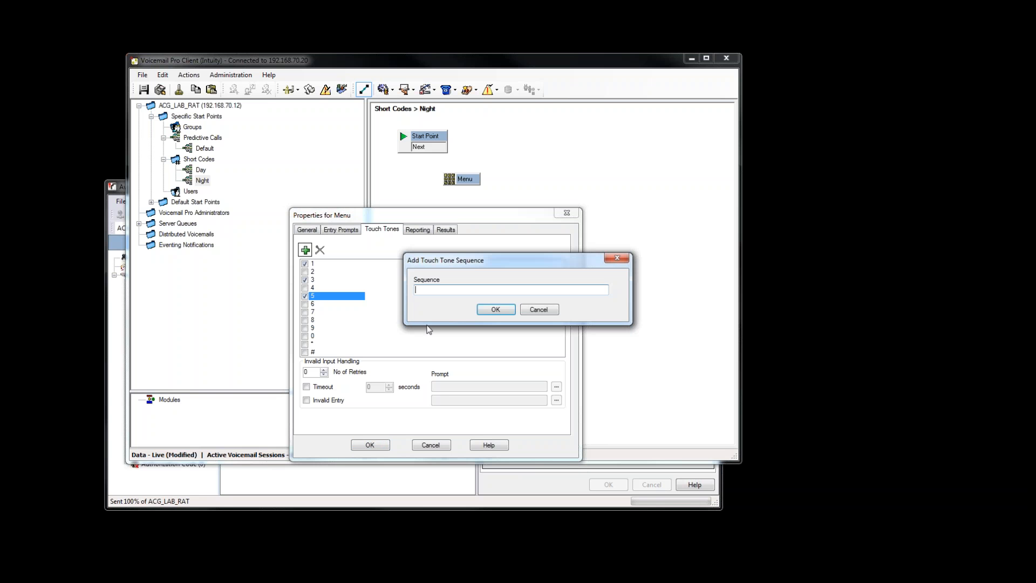
type("2???")
left_click(495, 310)
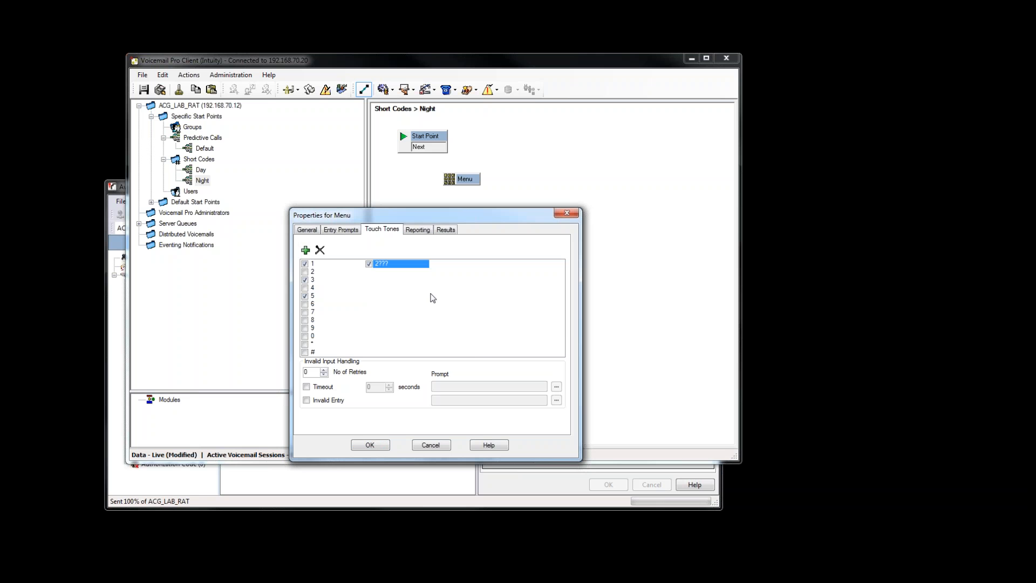
left_click(383, 447)
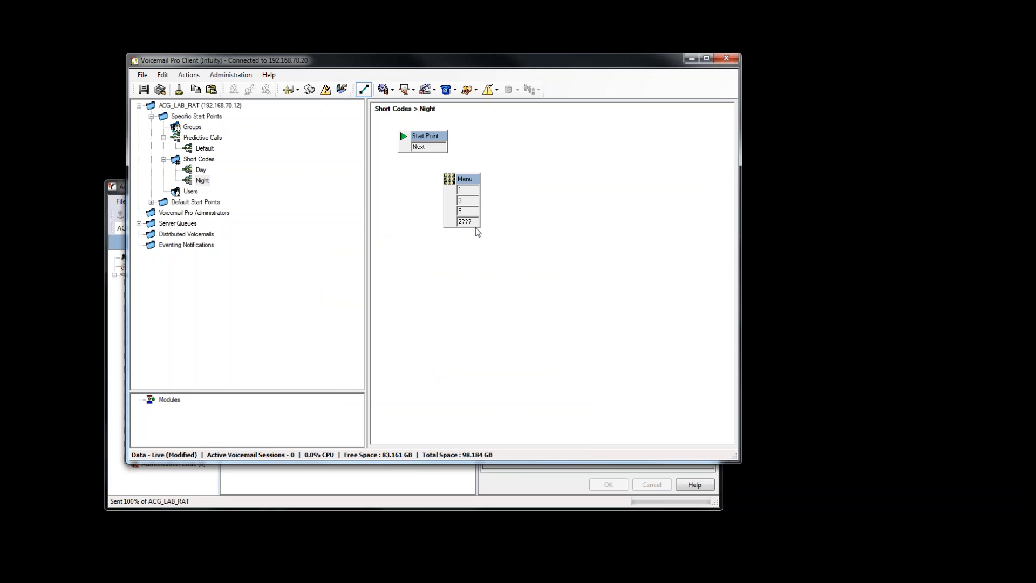
Add two Transfer telephony actions beside the Menu action in the Night call flow.
left_click(189, 75)
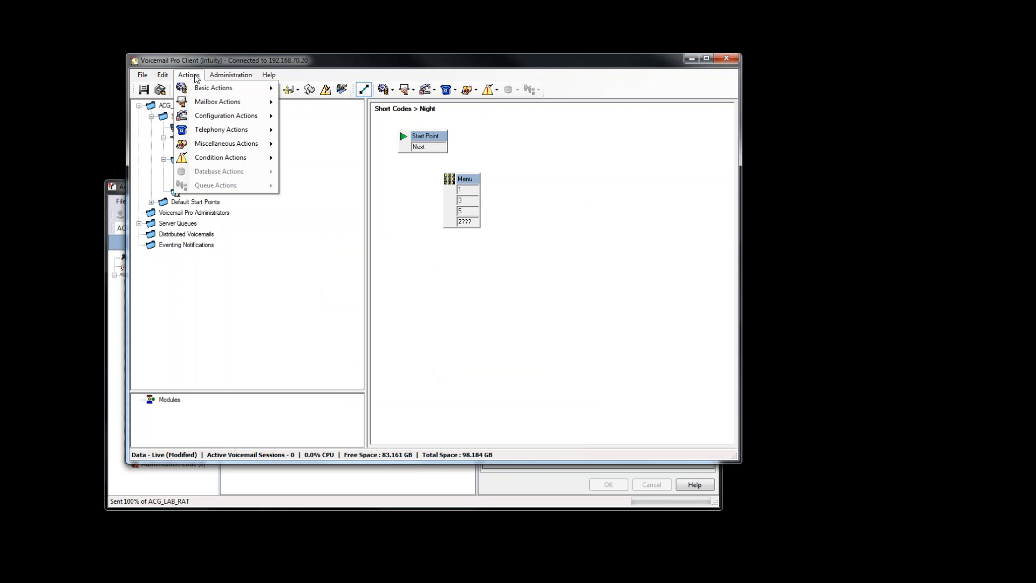
mouse_move(229, 94)
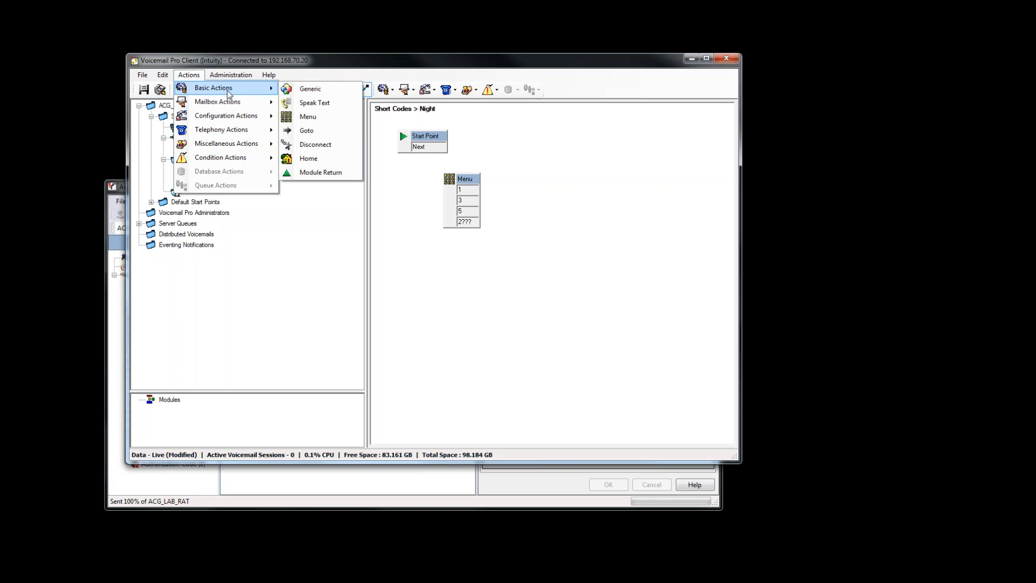
mouse_move(236, 132)
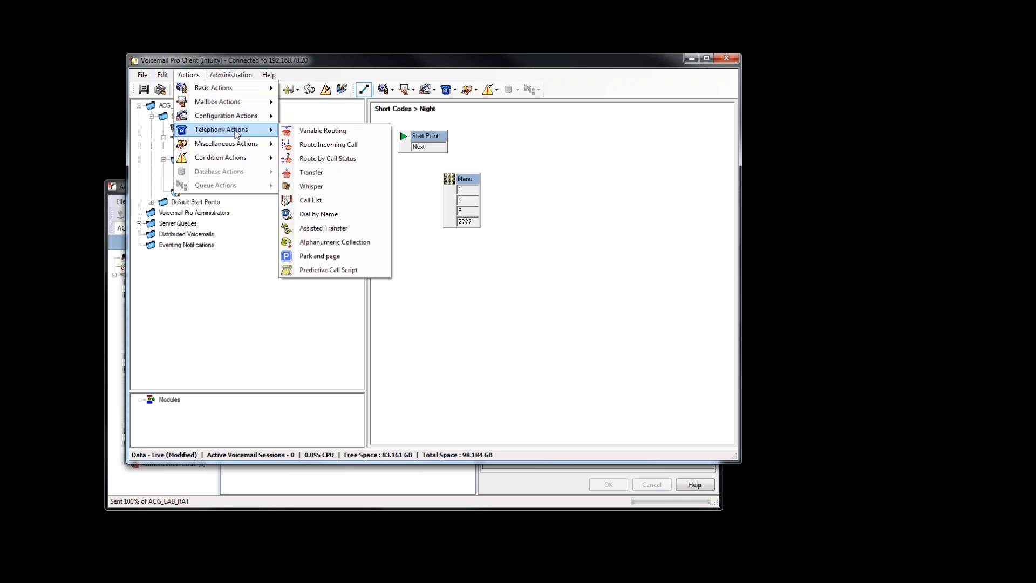
left_click(324, 172)
left_click(526, 175)
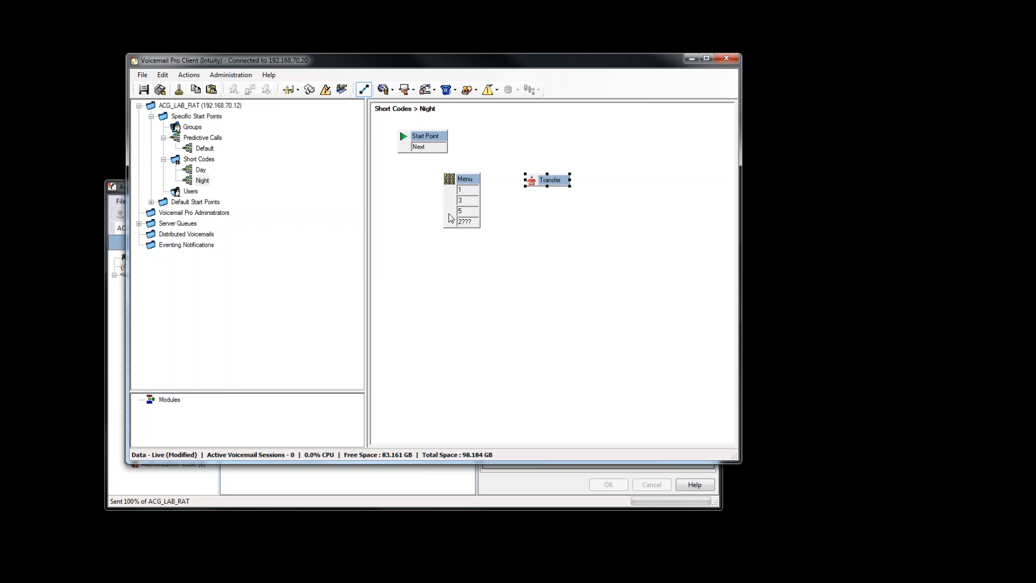
left_click(201, 76)
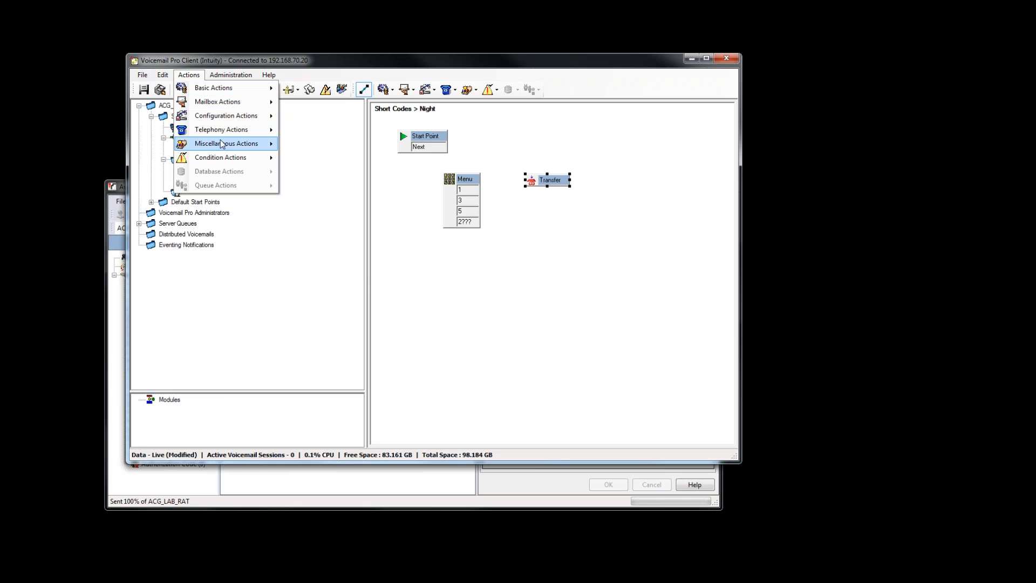
left_click(340, 182)
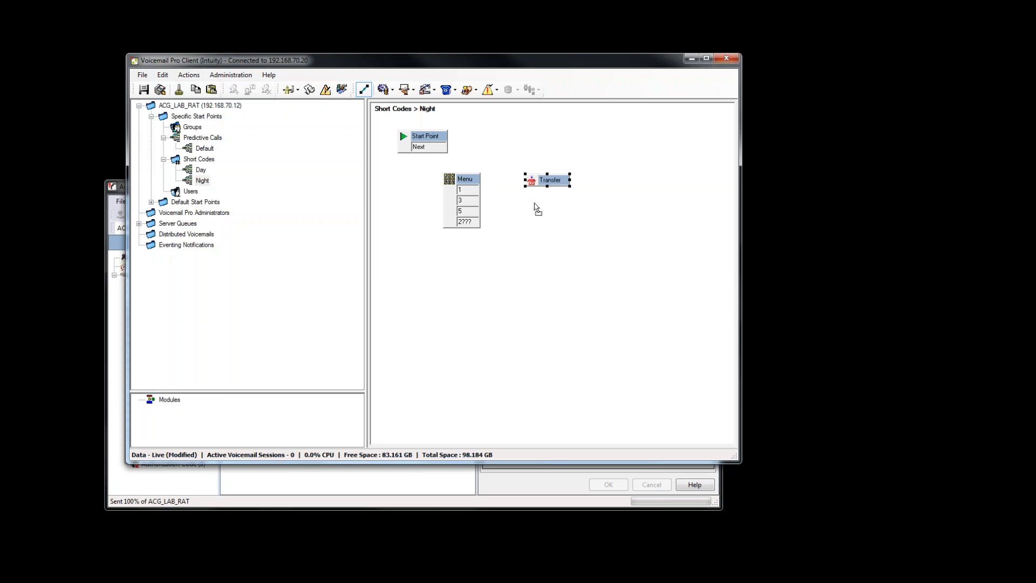
left_click(535, 209)
Add two more Transfer telephony actions below the existing ones in the Night call flow.
left_click(189, 74)
mouse_move(221, 130)
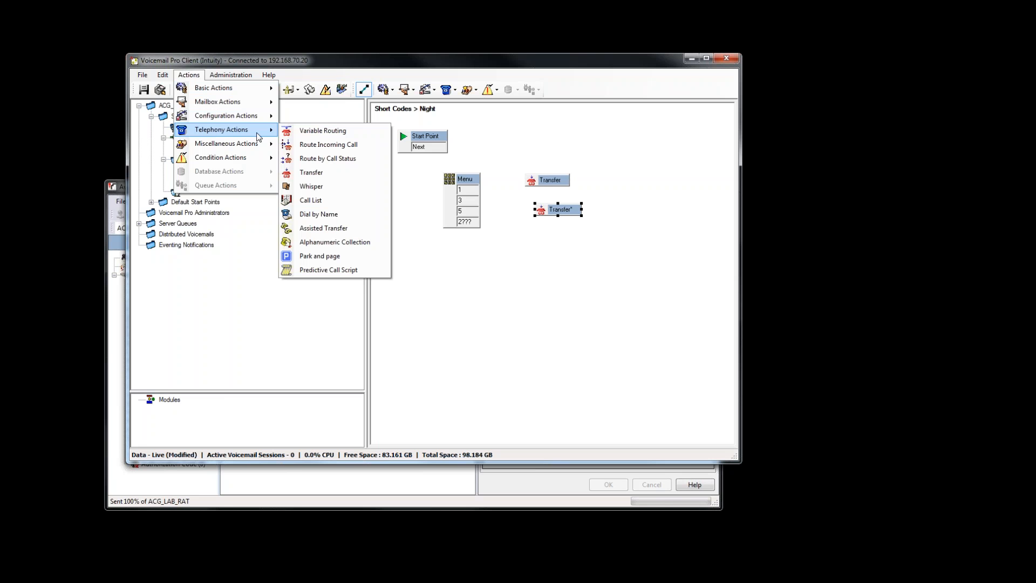
left_click(324, 173)
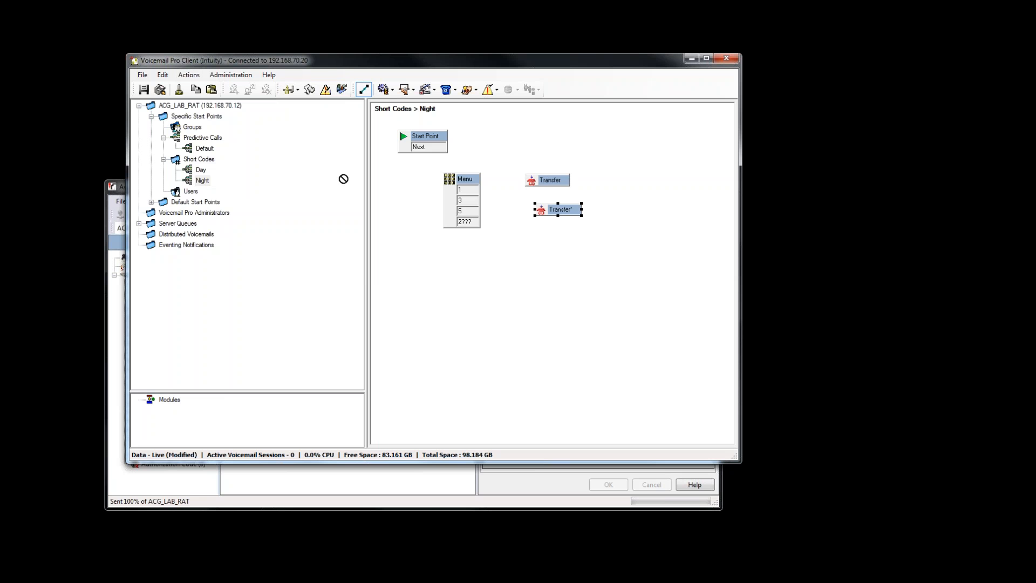
left_click(498, 232)
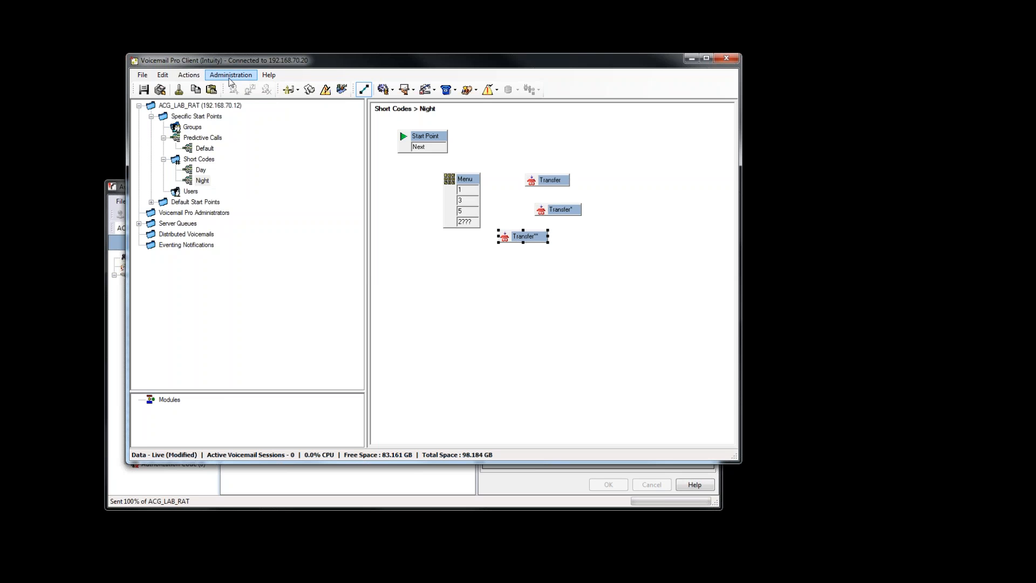
left_click(188, 75)
mouse_move(215, 134)
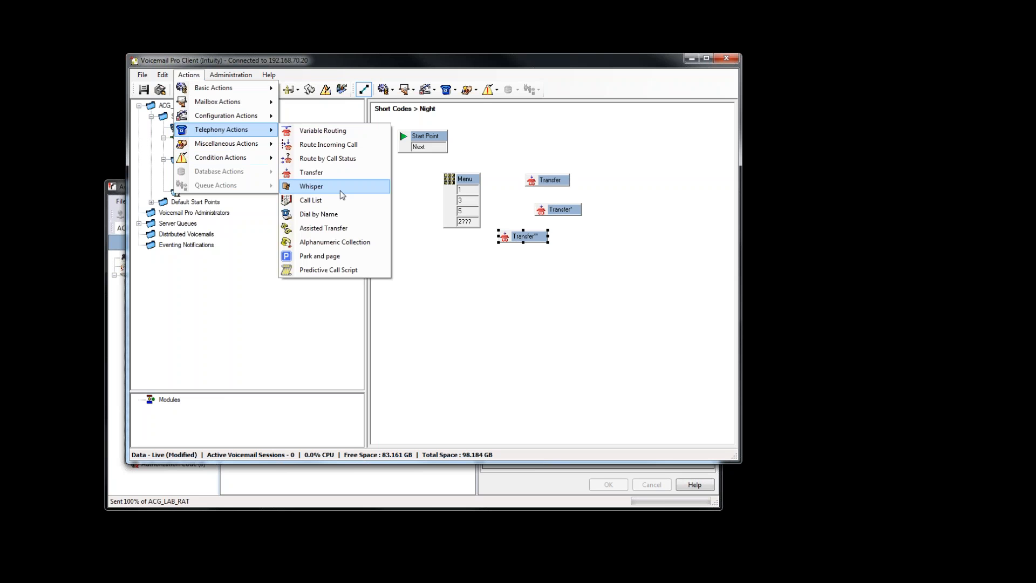
left_click(326, 171)
left_click(556, 280)
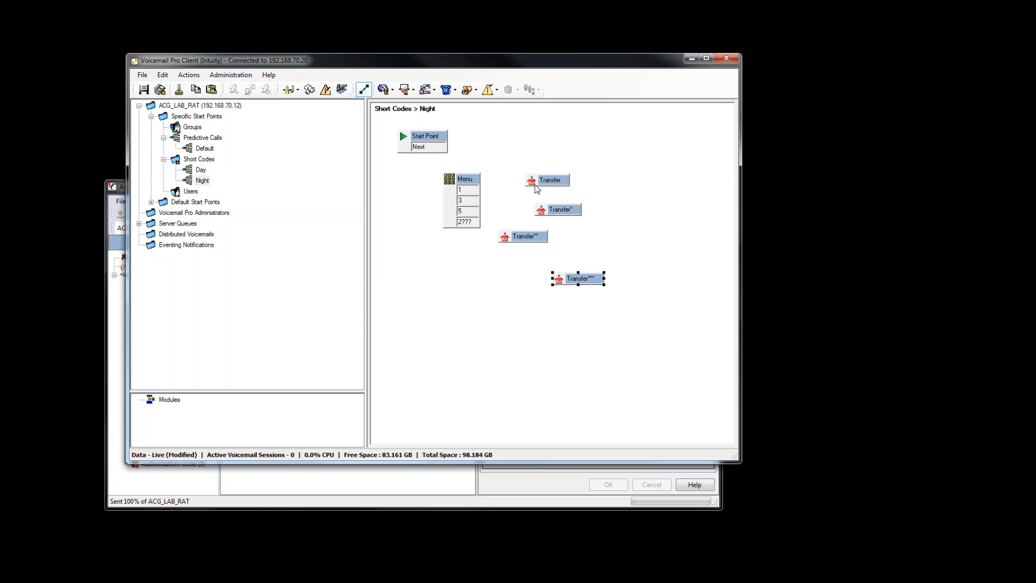
Arrange the four Transfer actions in a vertical column beside the Menu action, level with its touch tone entries.
left_click_drag(540, 179, 555, 249)
left_click(590, 331)
left_click(364, 89)
left_click(543, 182)
left_click_drag(529, 168, 528, 160)
left_click_drag(554, 211, 532, 183)
left_click_drag(537, 239, 554, 206)
left_click_drag(573, 275, 539, 226)
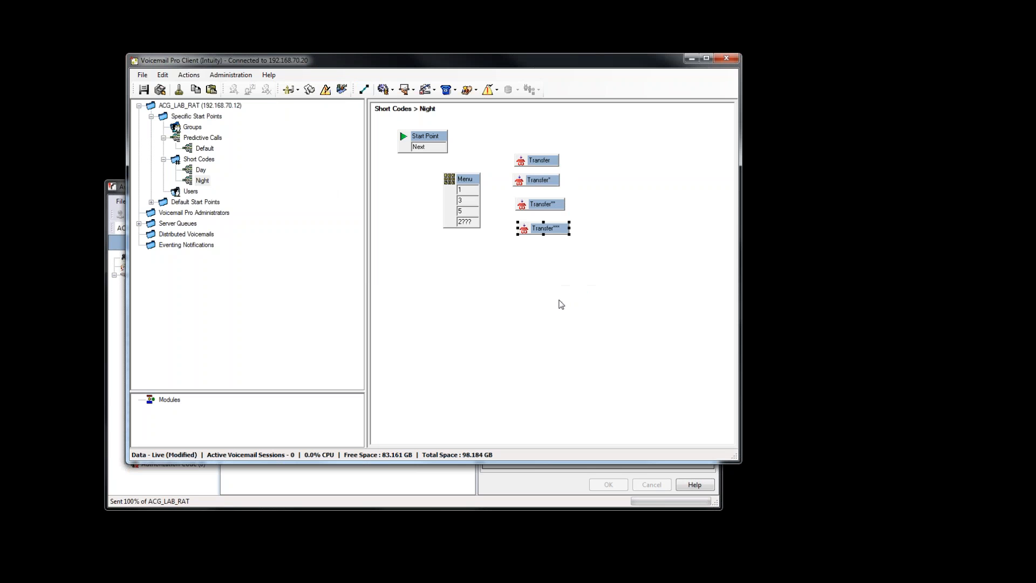
left_click(551, 319)
Rename the topmost Transfer action as Sales and set its transfer destination to 2004.
left_click(537, 162)
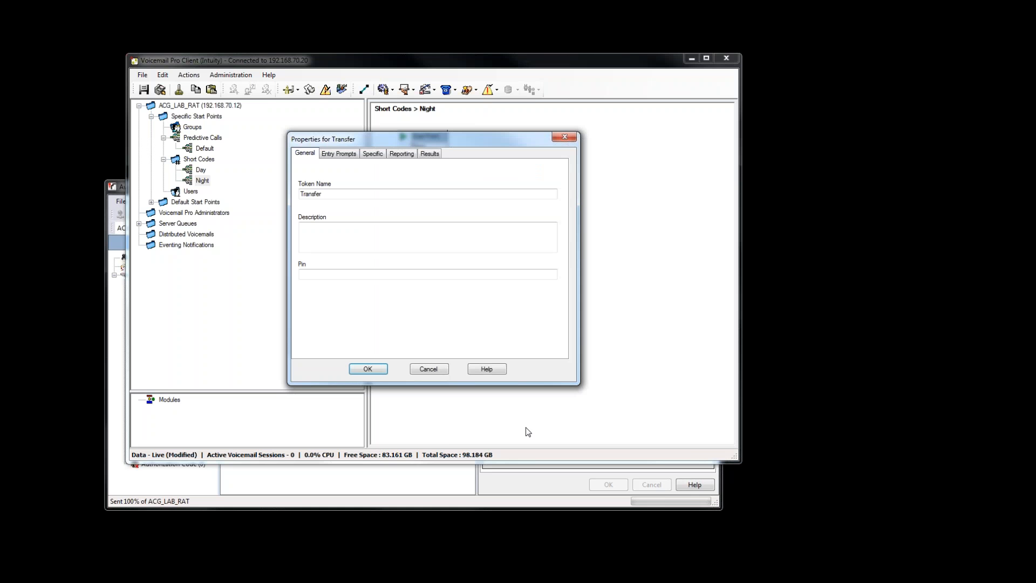
left_click_drag(442, 142, 525, 210)
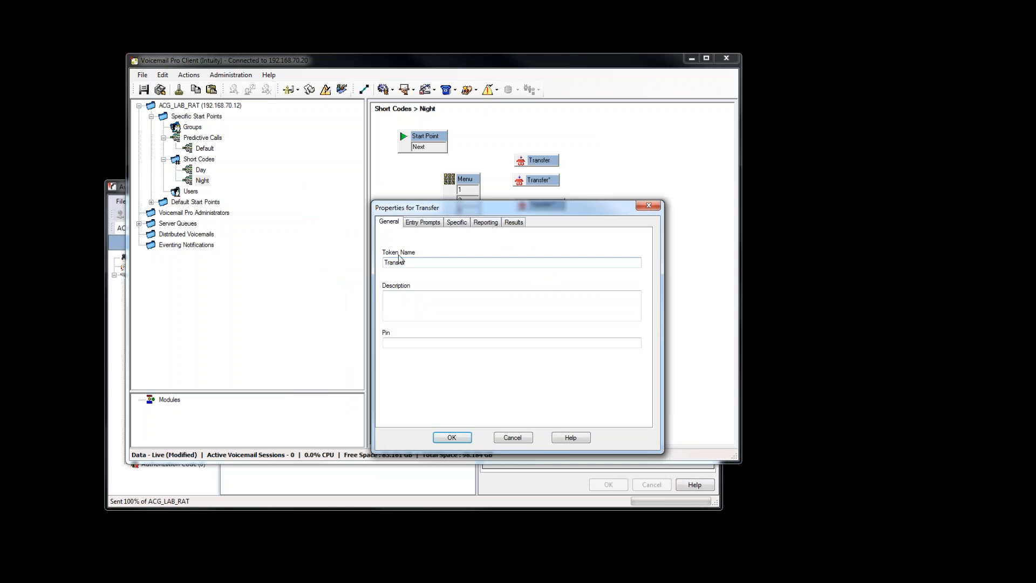
key("shift+Home")
type("Sa")
left_click(425, 224)
left_click(454, 224)
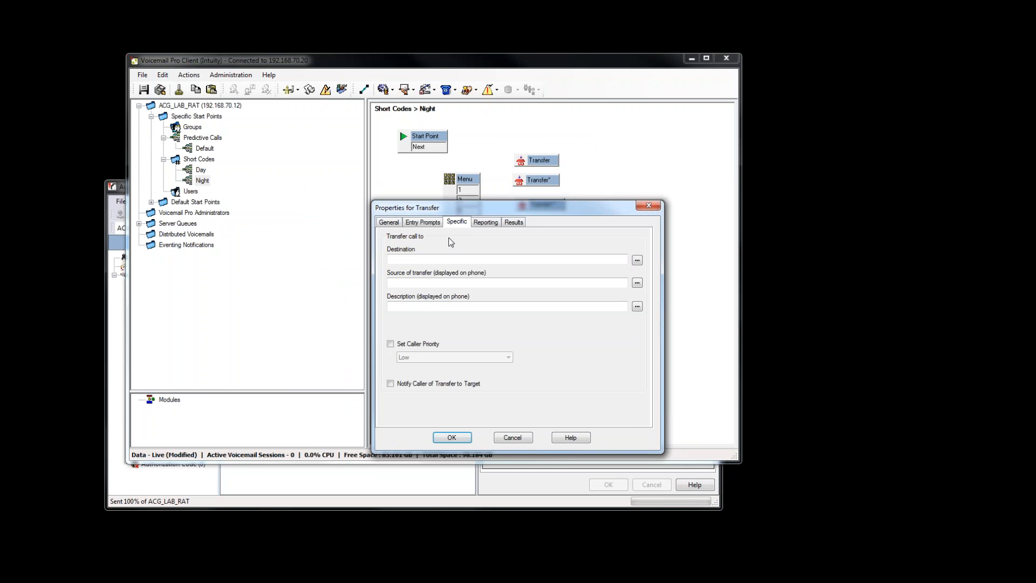
left_click(450, 261)
type("2004")
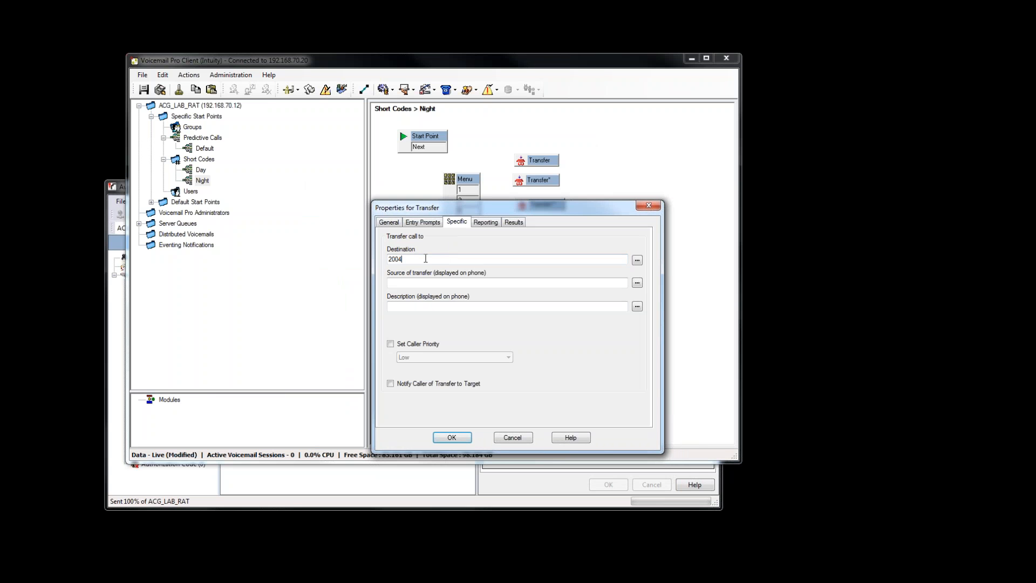
left_click(453, 437)
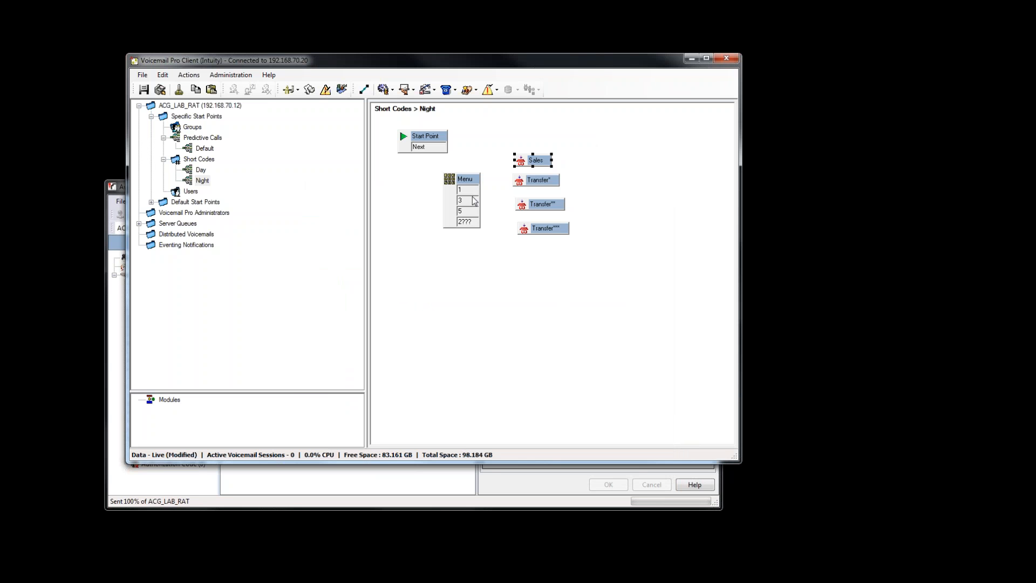
Rename the second Transfer action as Accounting and set its transfer destination to 2010.
double_click(555, 208)
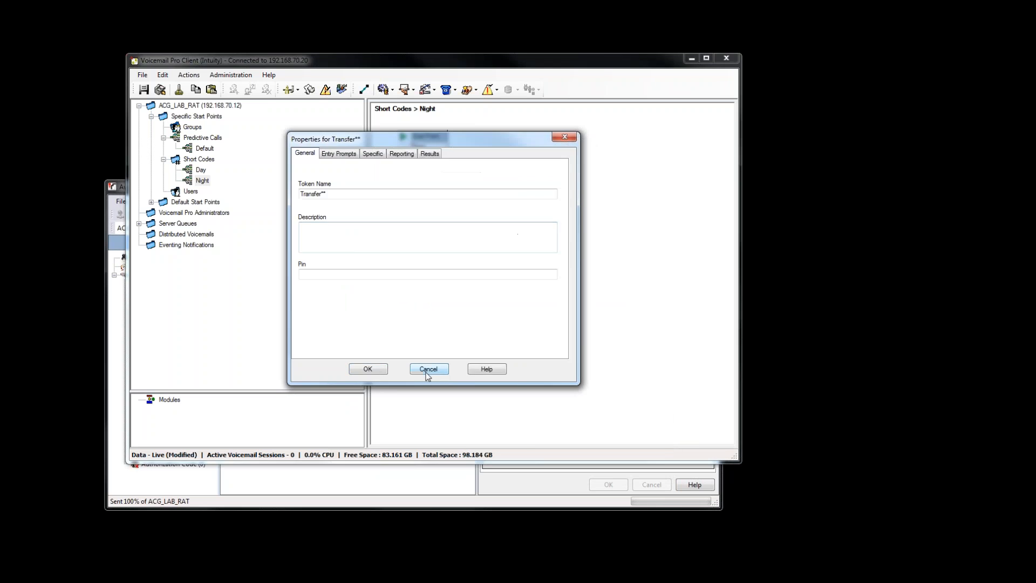
left_click(428, 370)
double_click(536, 182)
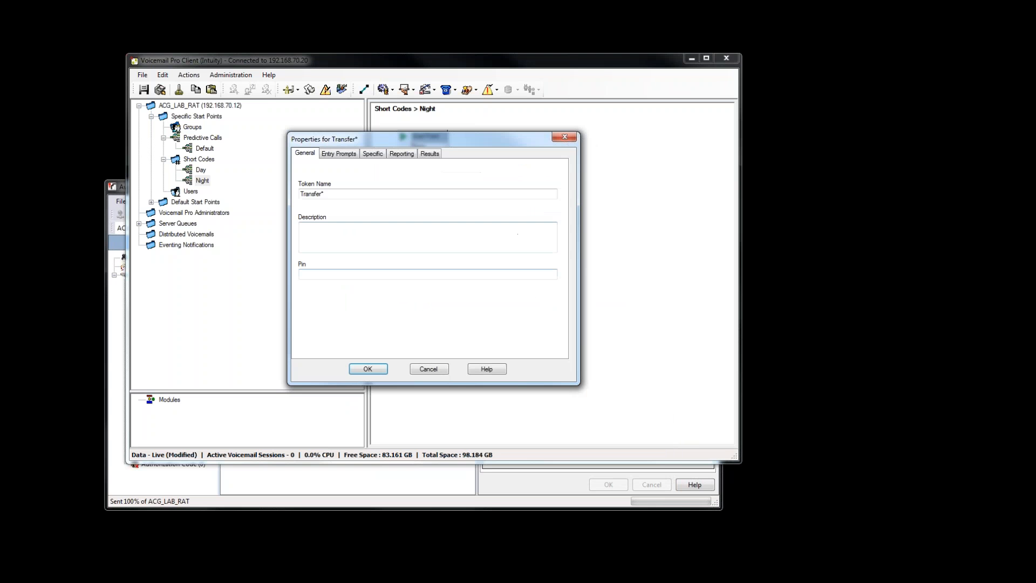
type("Accounting")
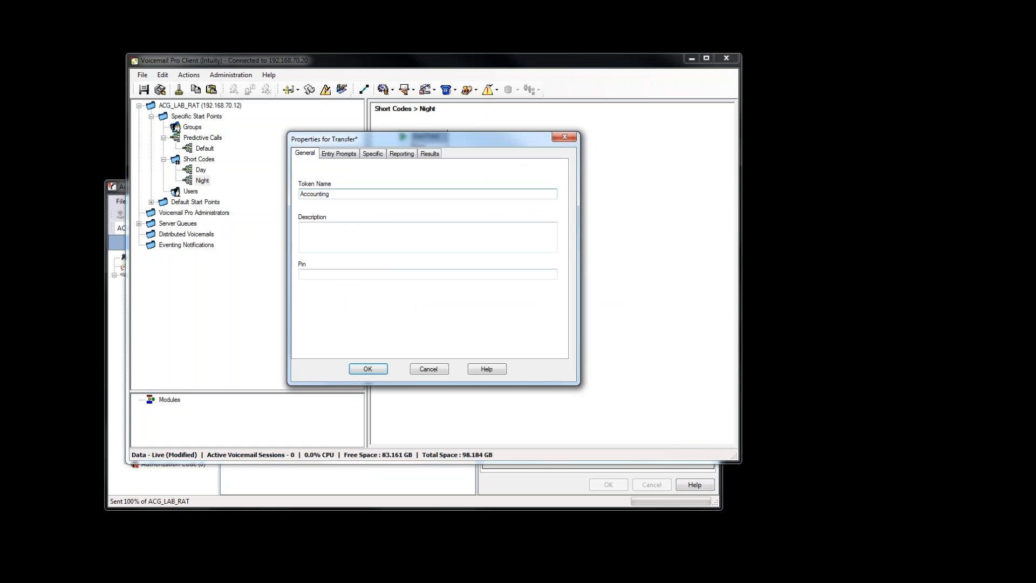
left_click(372, 154)
left_click(361, 191)
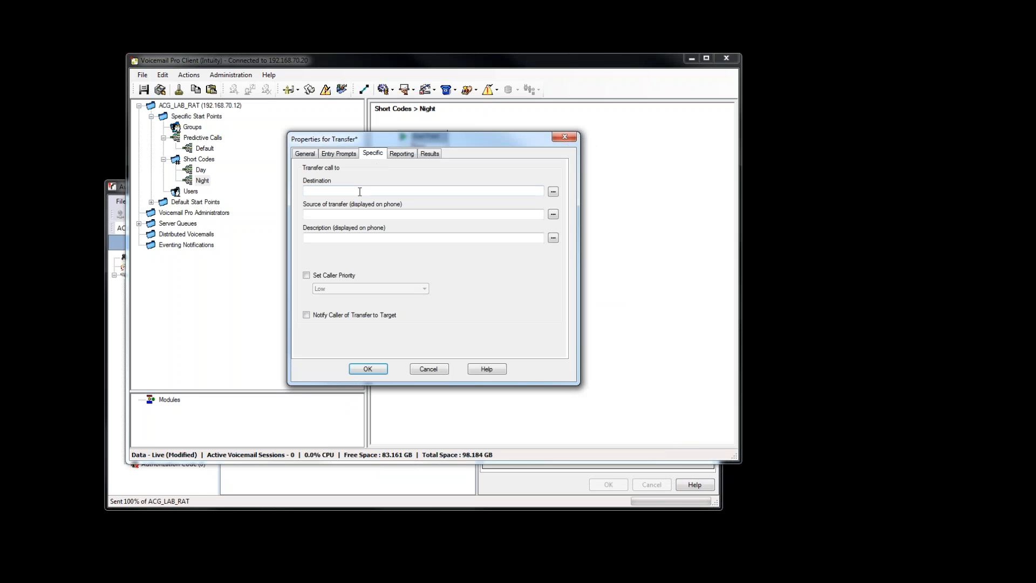
type("2010")
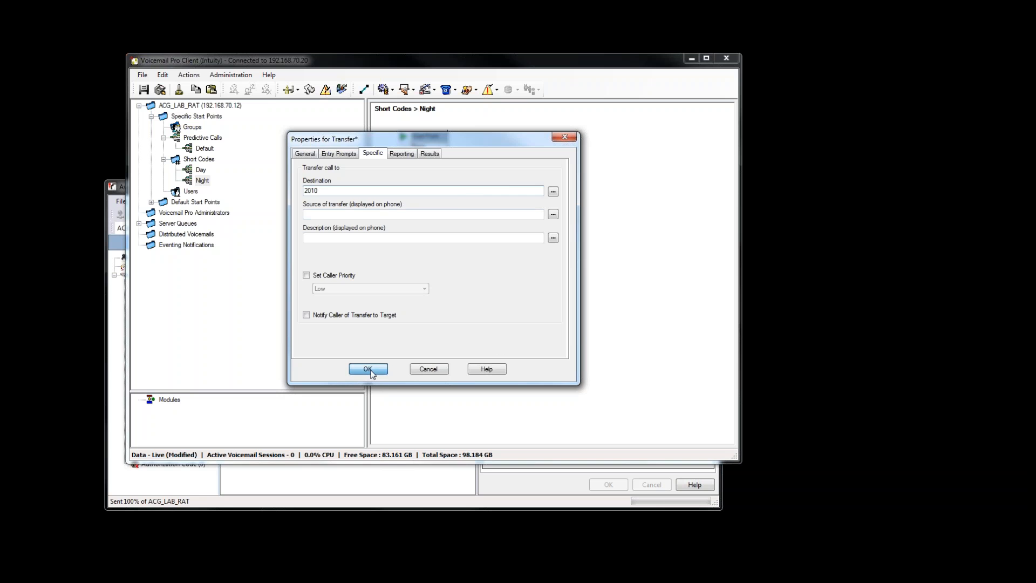
key("Return")
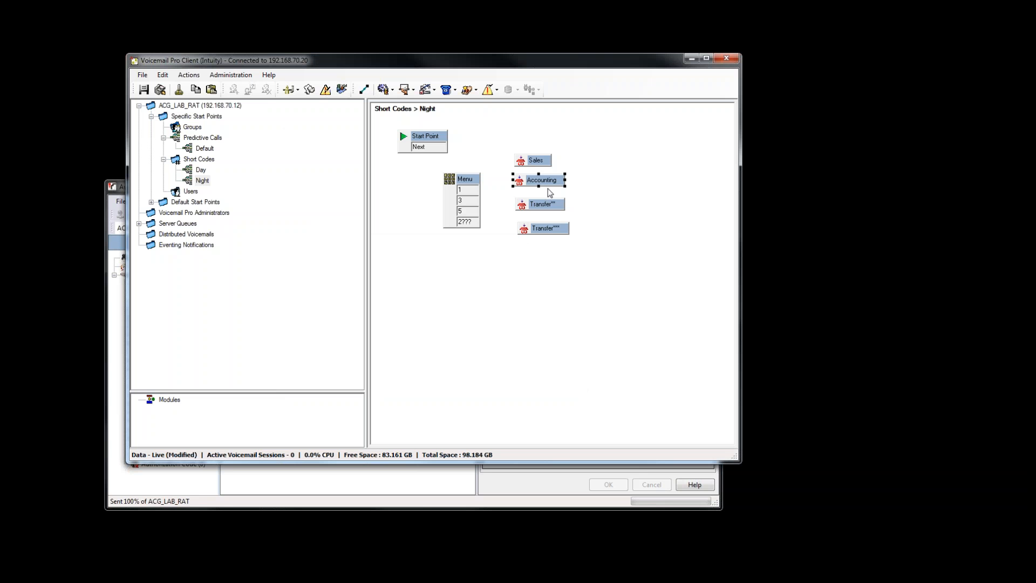
Rename the third Transfer action as Rec VM and set its transfer destination to 2000.
left_click(543, 212)
double_click(557, 208)
left_click_drag(349, 195, 273, 199)
key("Delete")
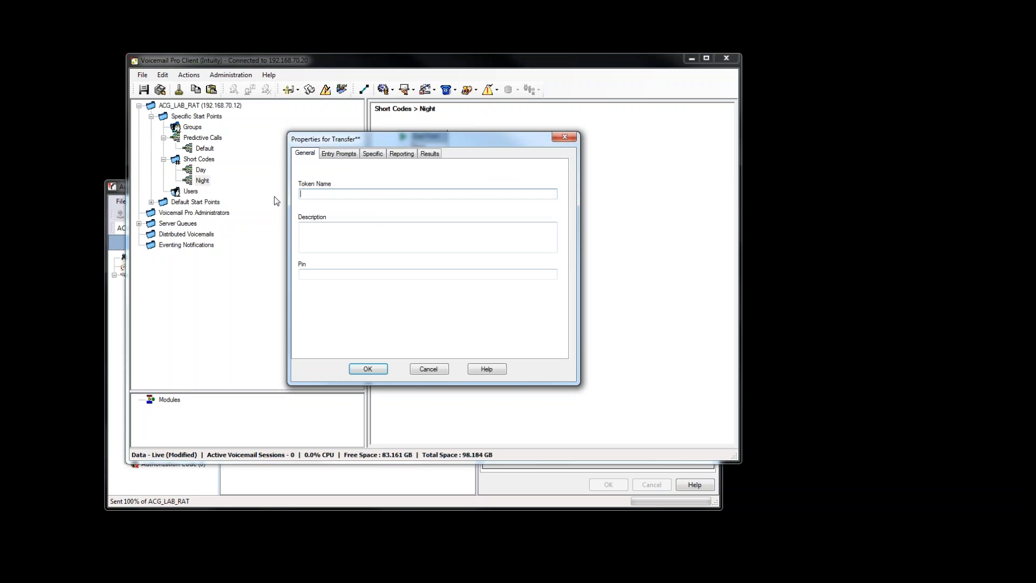
type("Rec VM")
left_click(345, 155)
left_click(371, 155)
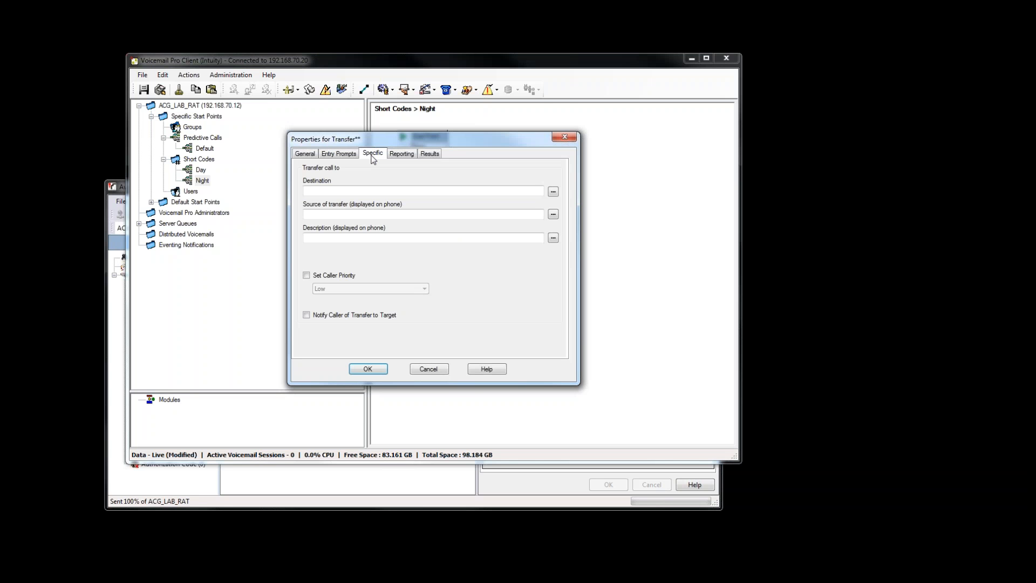
left_click(357, 191)
type("2000")
left_click(368, 369)
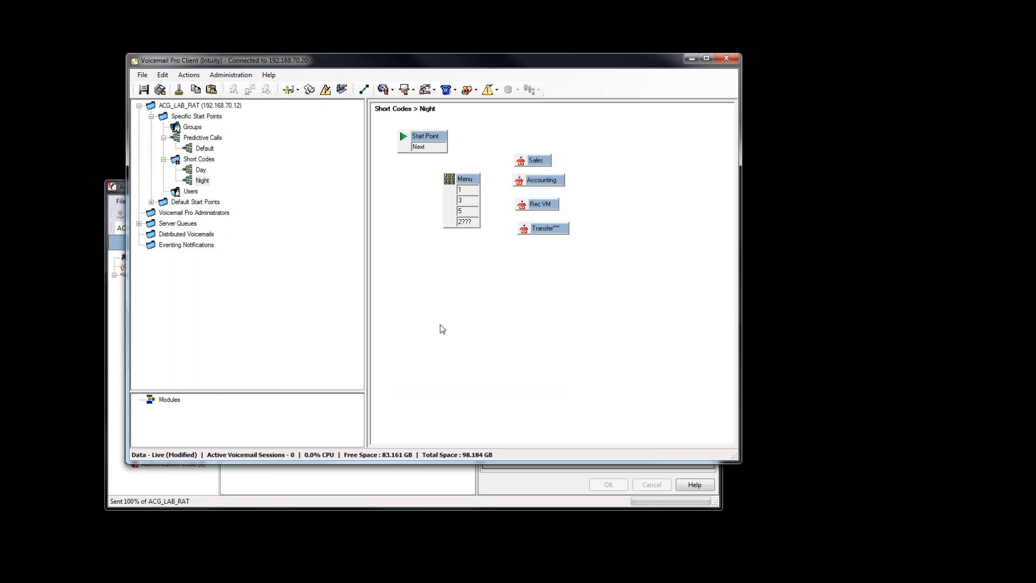
Connect the start point's Next result to the Menu action and delete the stray link looping from touch tone 1 to the Menu.
left_click(364, 89)
left_click_drag(442, 149, 511, 168)
left_click(467, 186)
left_click(487, 180)
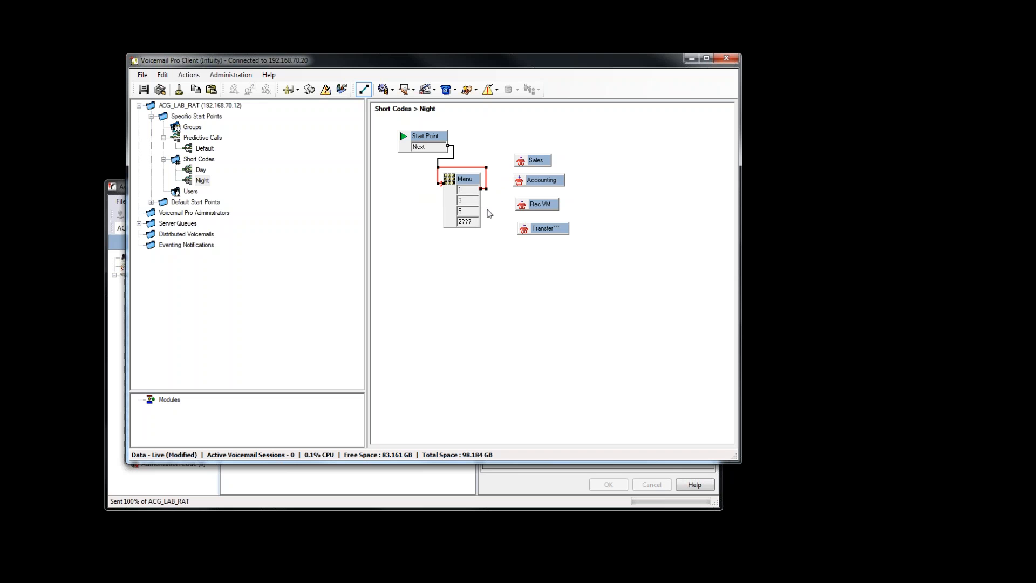
key("Delete")
Connect Menu touch tone 1 to Sales, 3 to Accounting, 5 to Rec VM and 2??? to the remaining Transfer action.
left_click(363, 93)
left_click_drag(475, 191, 523, 161)
left_click_drag(474, 204, 532, 181)
left_click_drag(479, 213, 532, 207)
left_click_drag(480, 222, 533, 230)
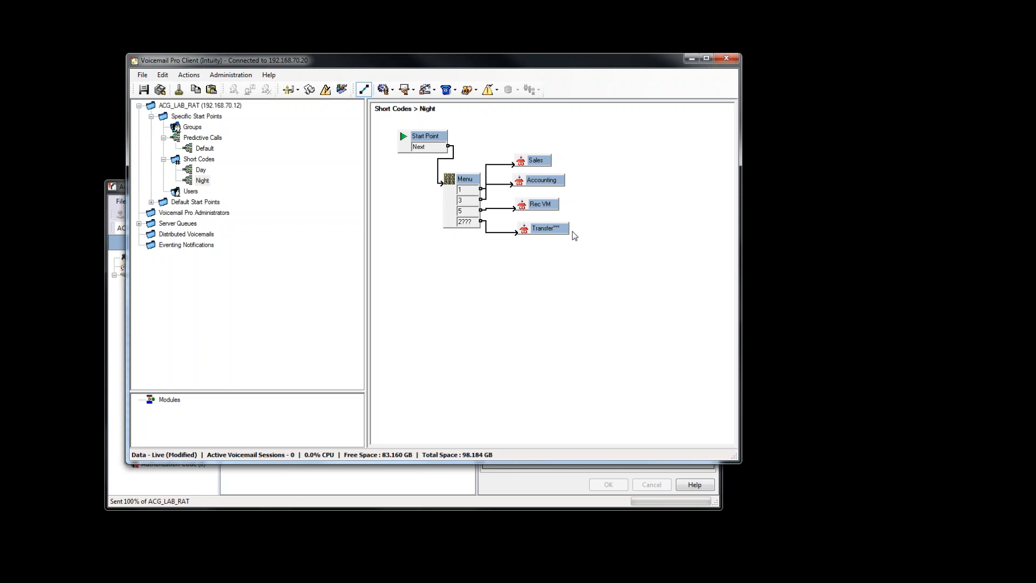
Set the token name of the Transfer action linked to 2??? to Extension and clear the misplaced text from its destination.
left_click(557, 229)
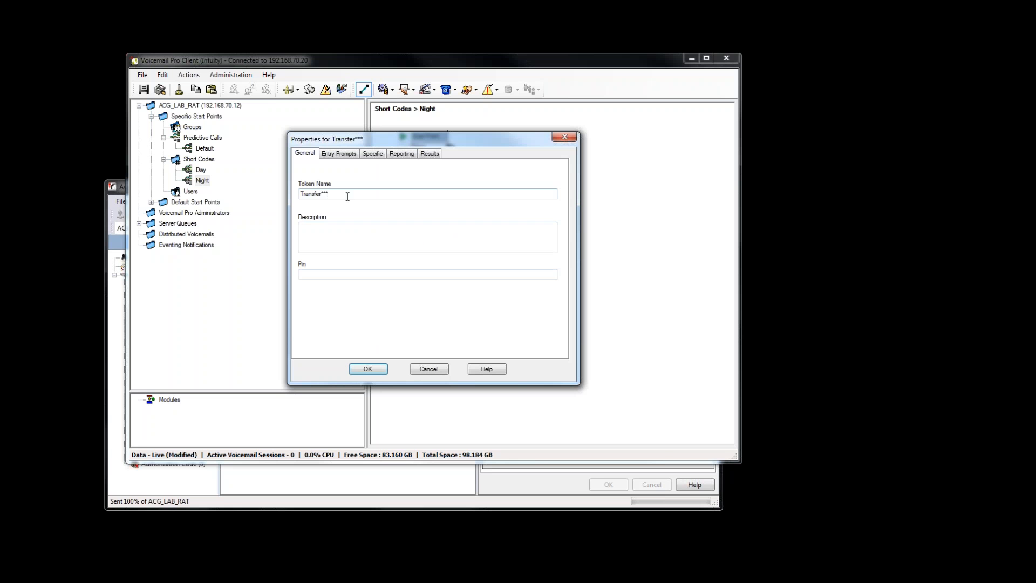
type("Ex")
left_click(379, 370)
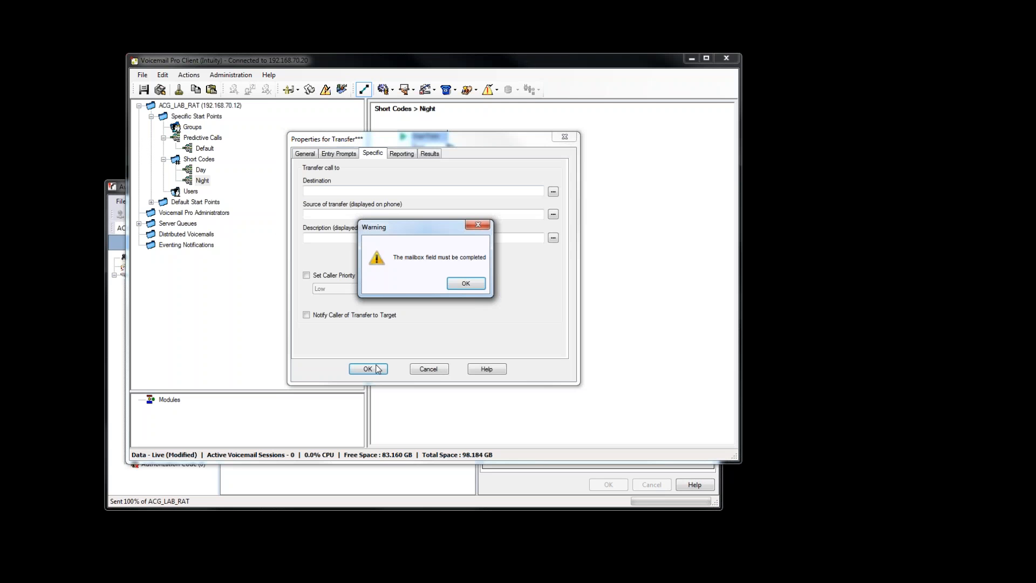
left_click(463, 285)
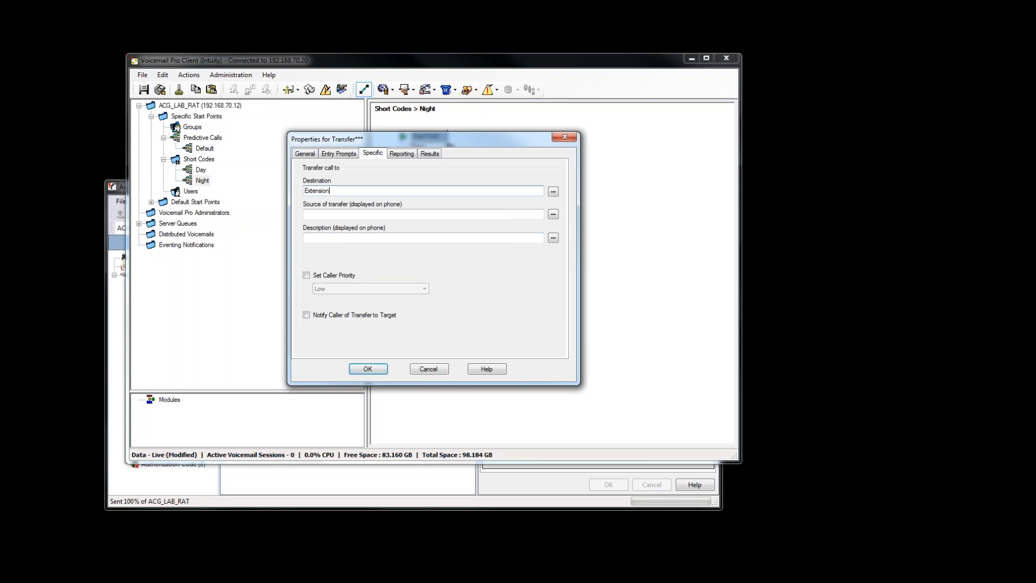
left_click(400, 153)
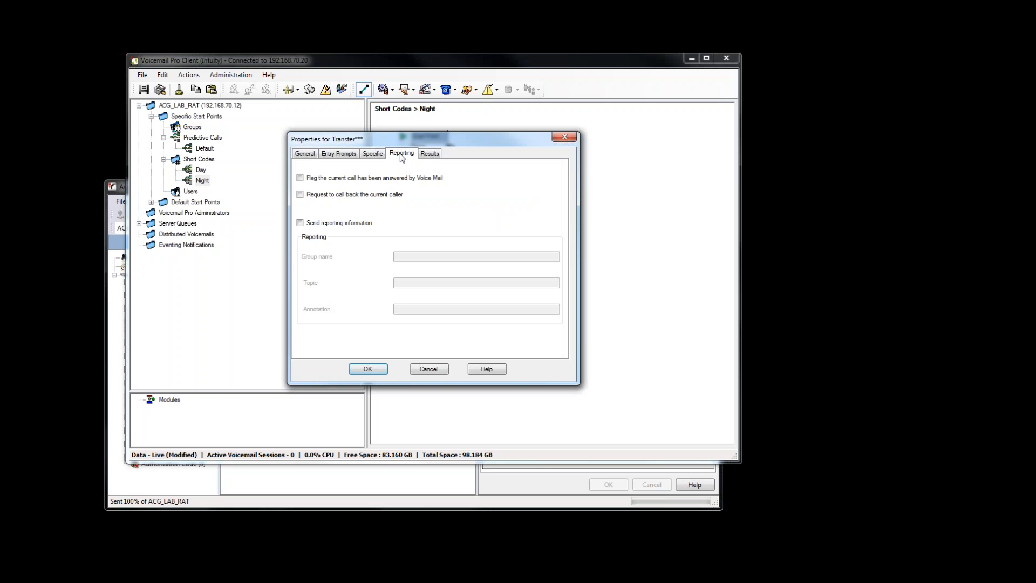
left_click(373, 153)
left_click_drag(352, 190, 302, 198)
right_click(310, 194)
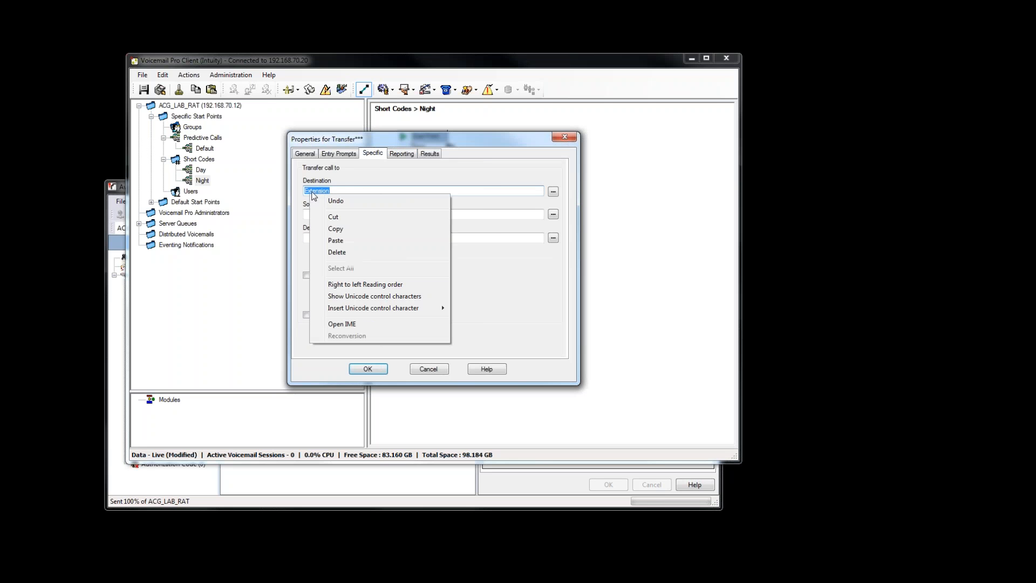
left_click(335, 222)
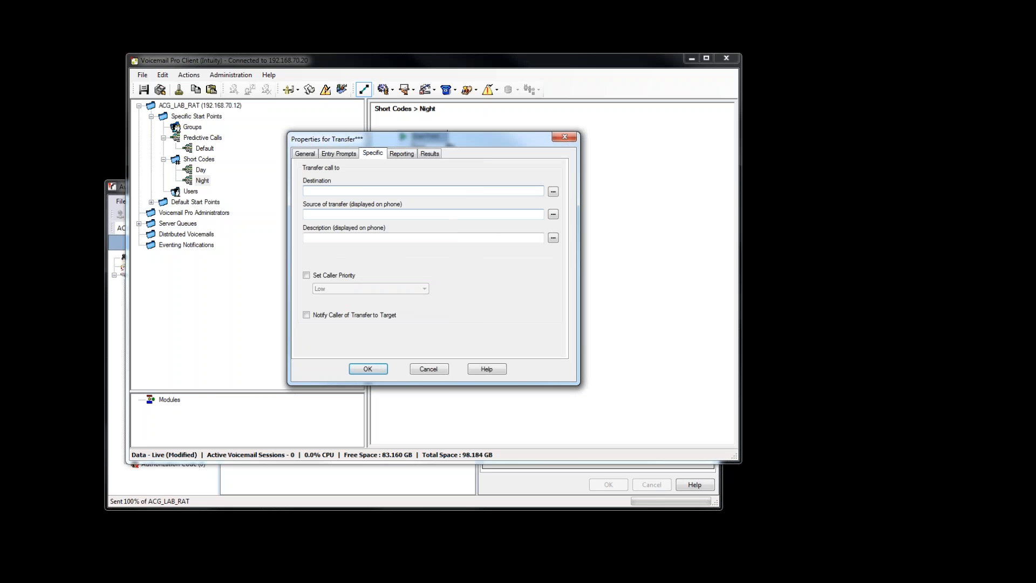
left_click(305, 154)
left_click(326, 193)
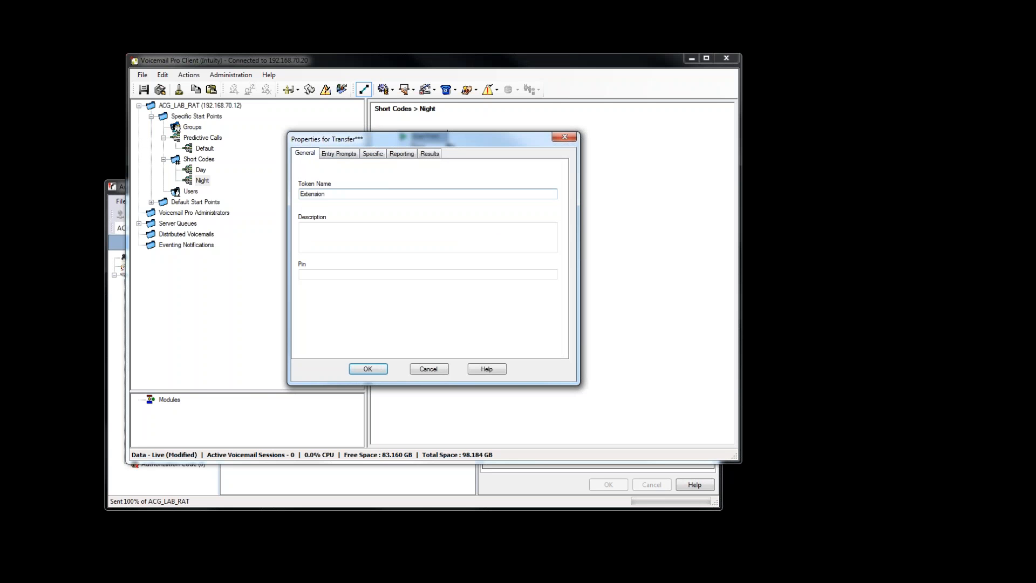
Set the Extension transfer's destination to the $KEY system variable, then save the Night call flow and make it live.
left_click(373, 153)
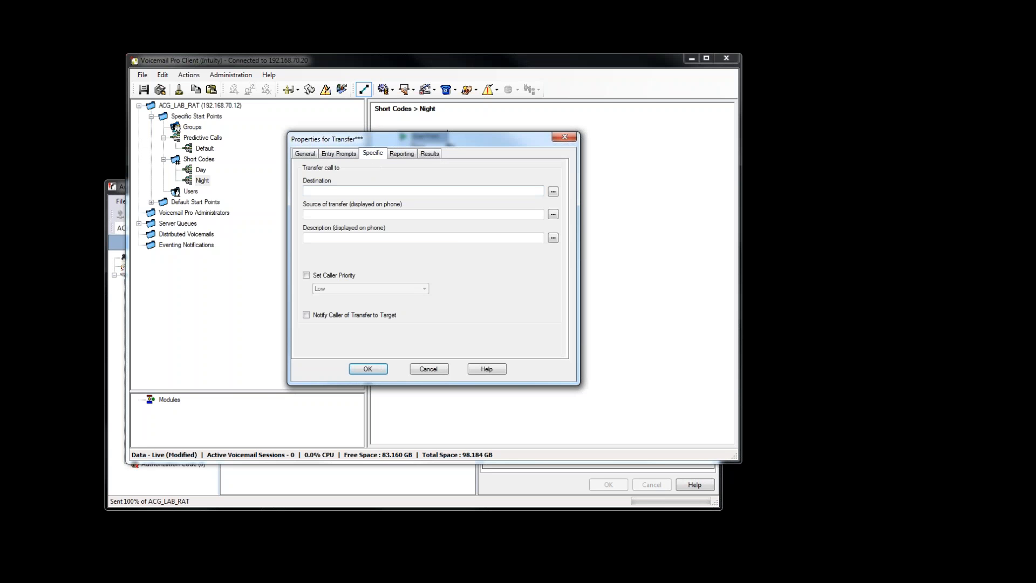
left_click(553, 191)
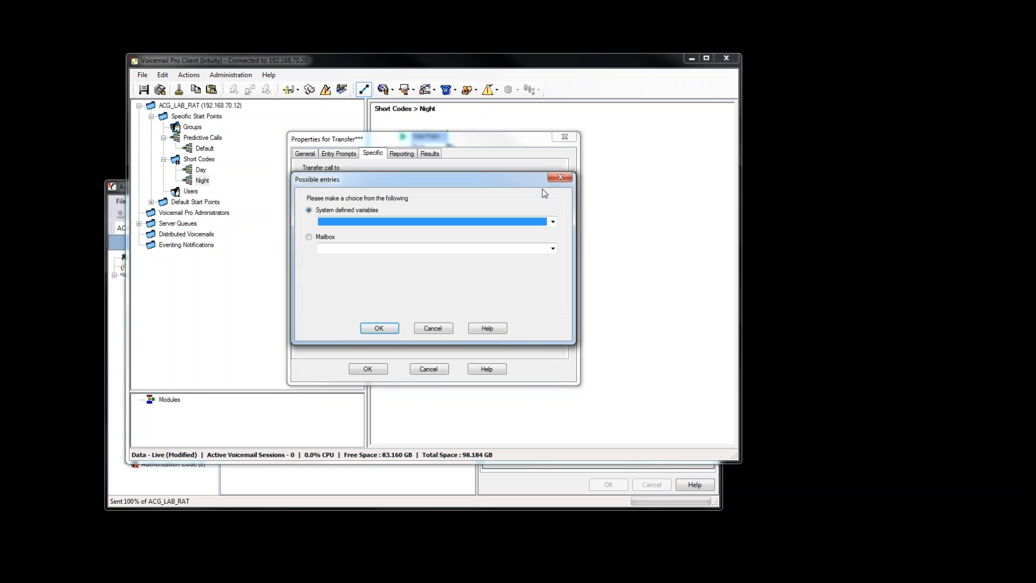
left_click_drag(504, 182, 504, 225)
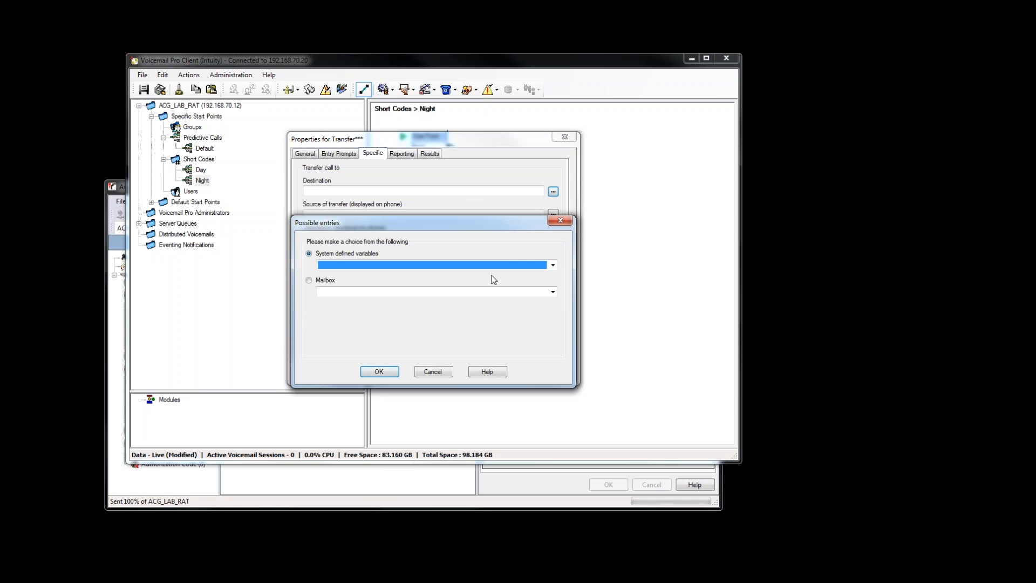
left_click(553, 265)
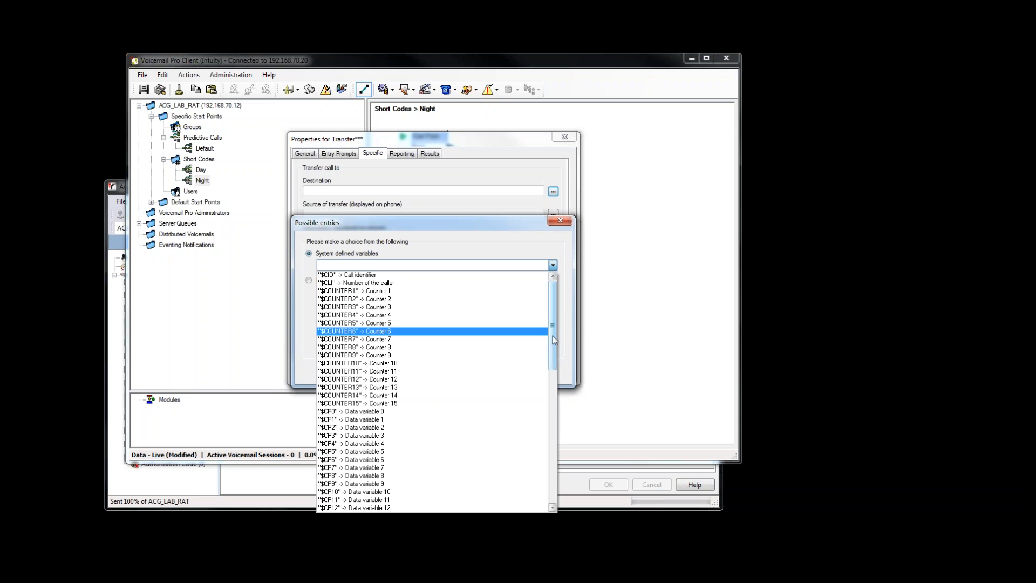
left_click_drag(554, 373, 552, 417)
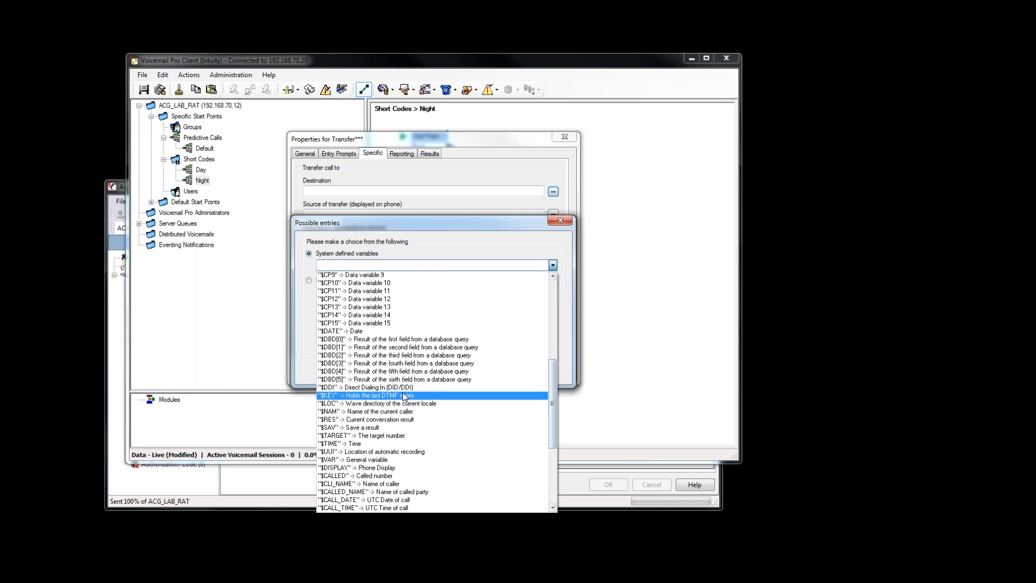
left_click(361, 396)
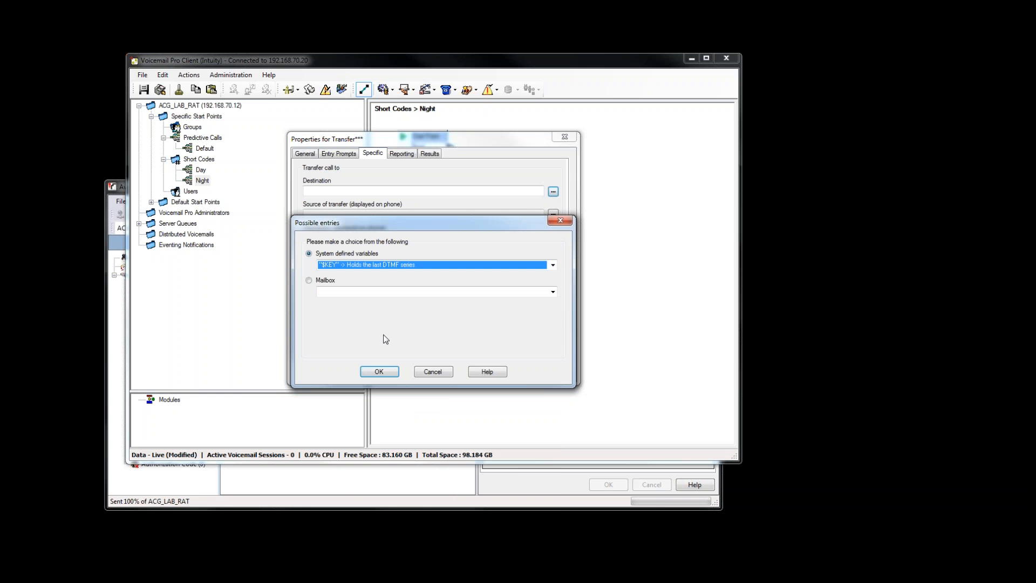
left_click(381, 371)
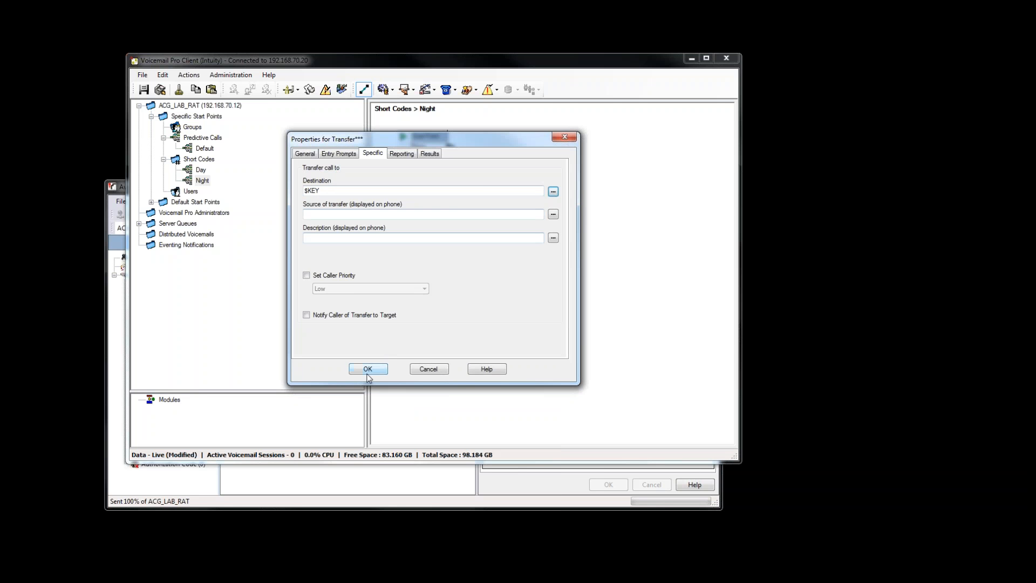
left_click(369, 370)
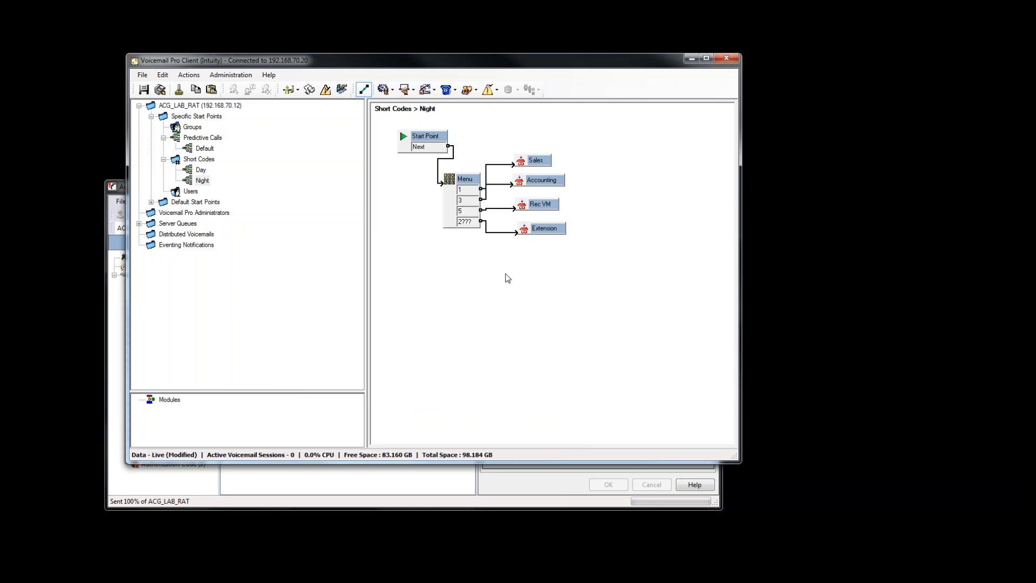
left_click(178, 90)
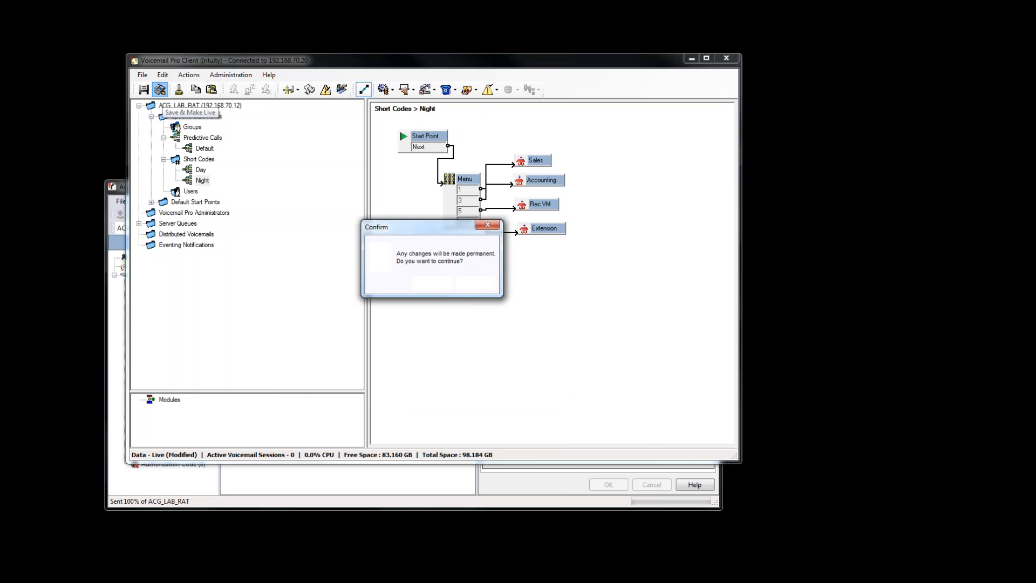
left_click(433, 284)
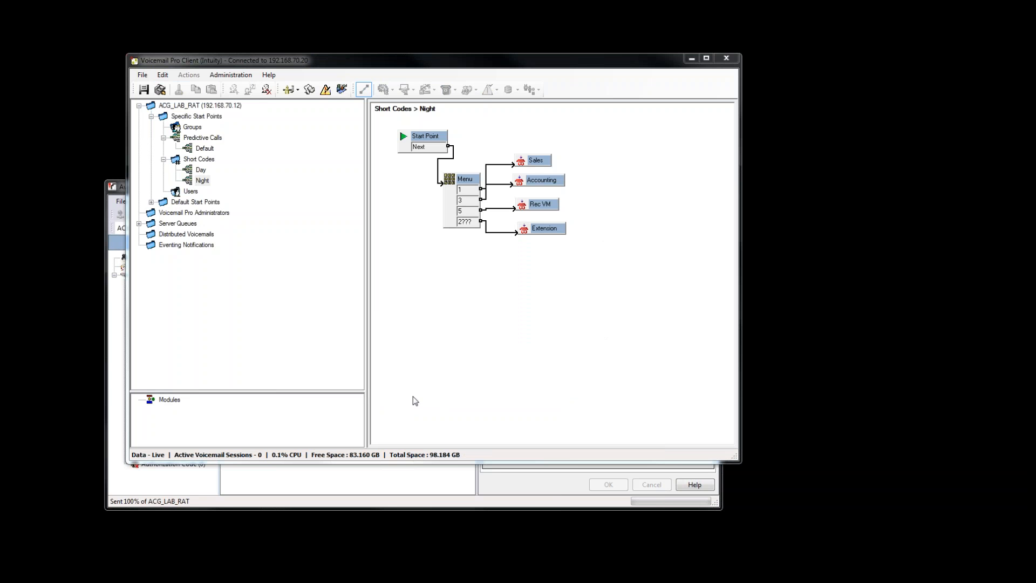
Add a new entry prompt named Night to the Night flow's Menu action, with Telephony Handset as the media device.
left_click(468, 190)
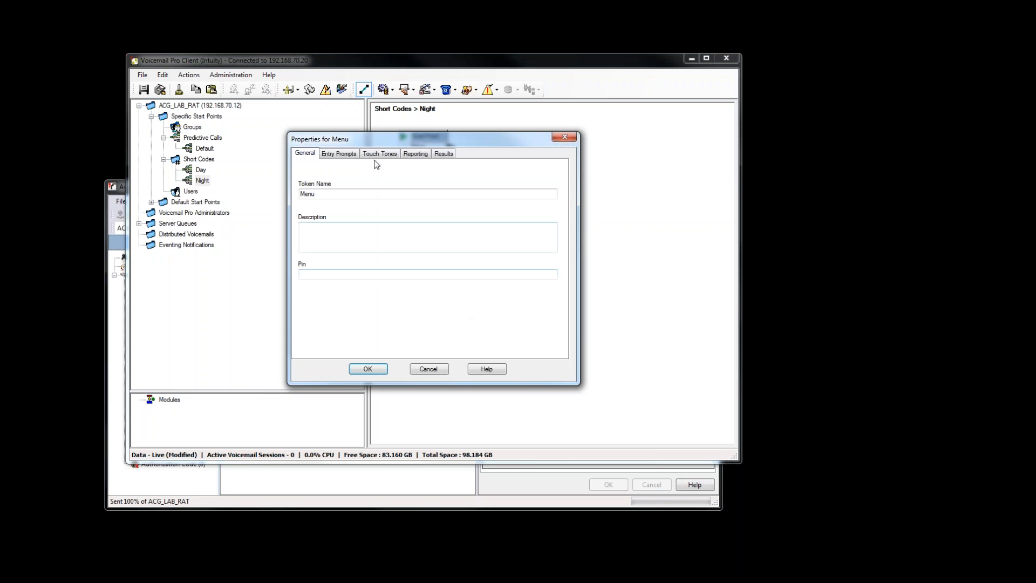
left_click(338, 153)
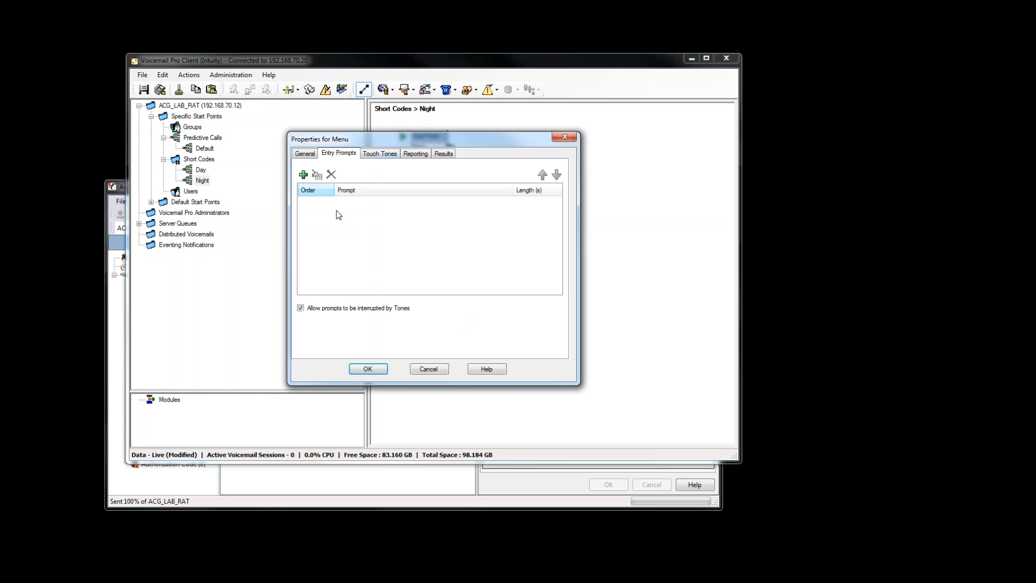
left_click(304, 174)
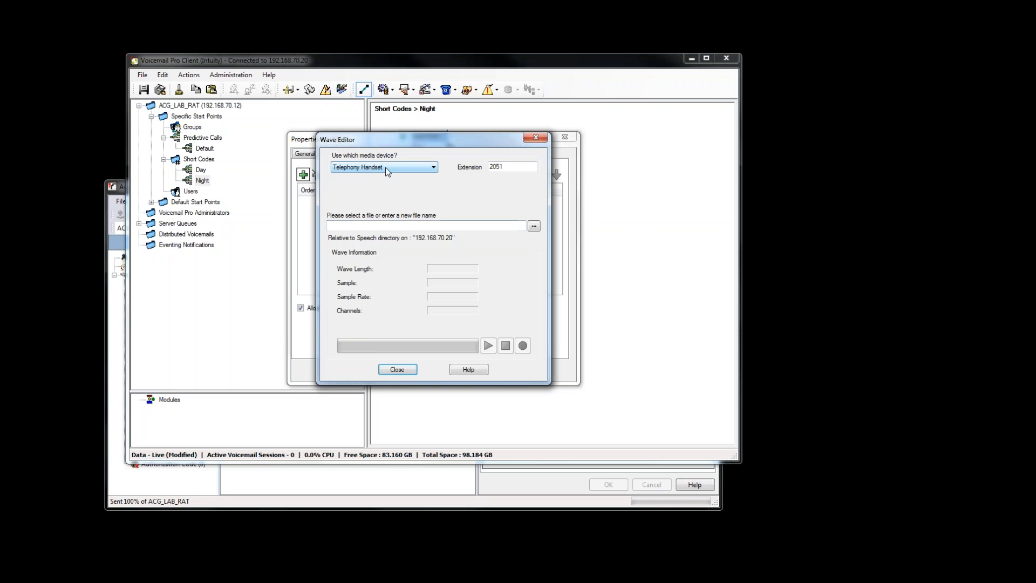
left_click_drag(509, 167, 461, 168)
left_click(463, 225)
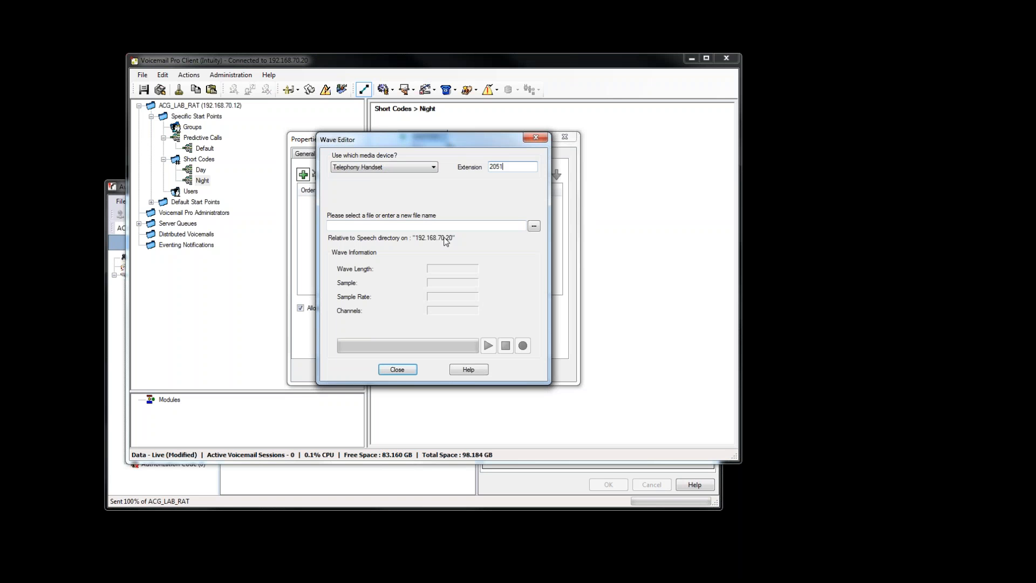
left_click(425, 225)
type("Night")
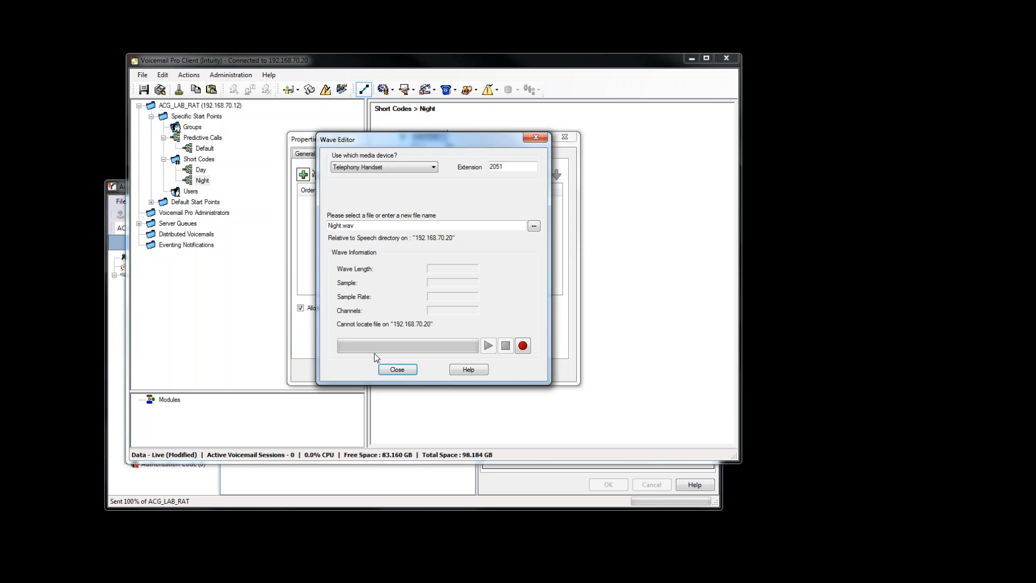
Record the Night.wav prompt, replace the first take with a second recording, and save the changes live.
left_click(522, 346)
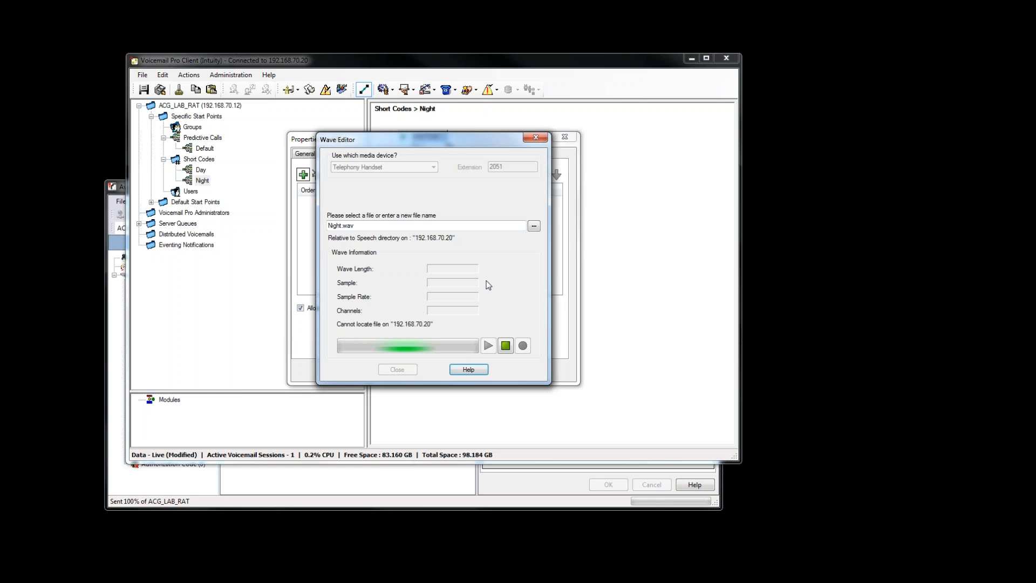
left_click(506, 345)
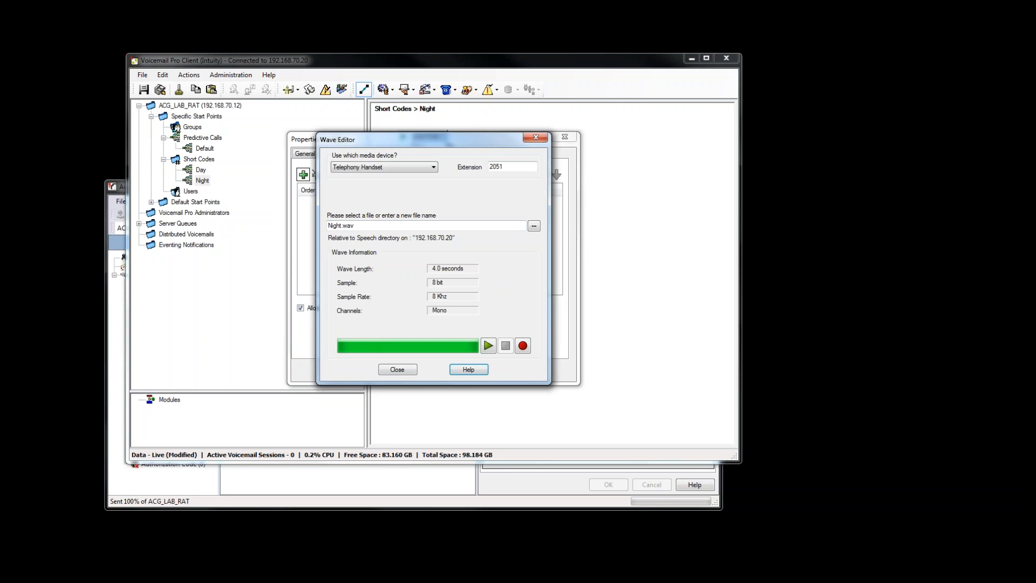
left_click(523, 346)
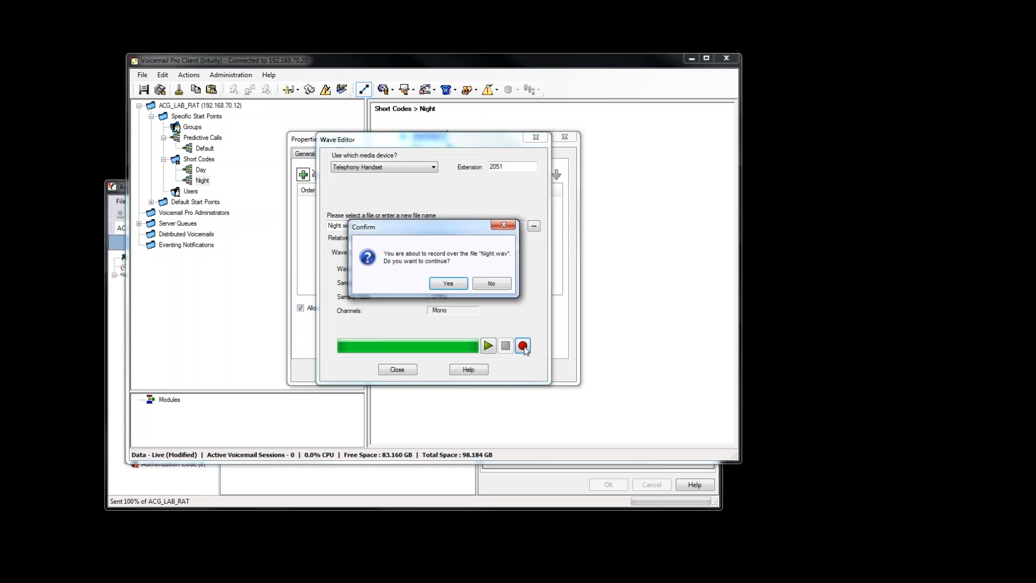
left_click(460, 284)
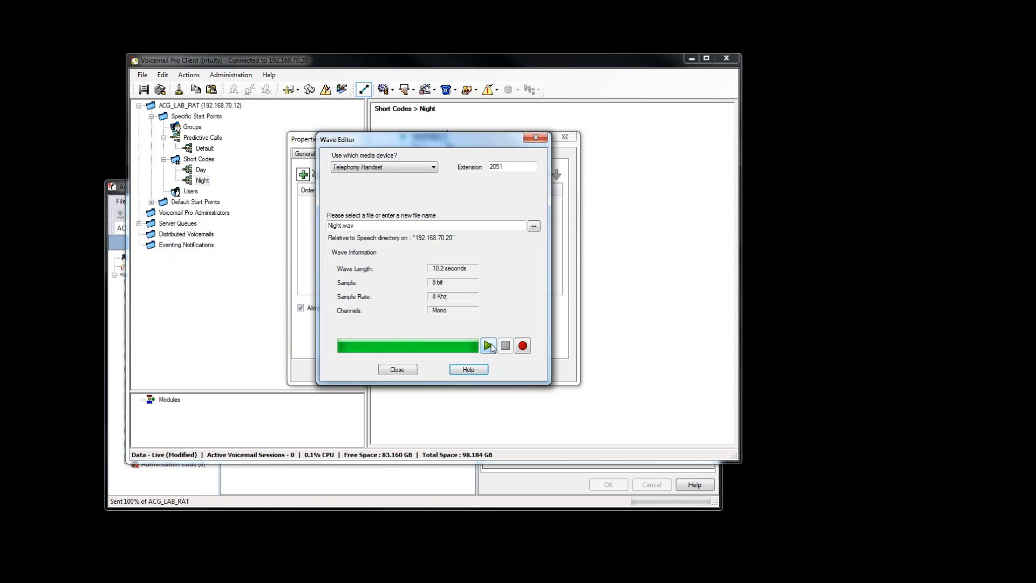
left_click(397, 371)
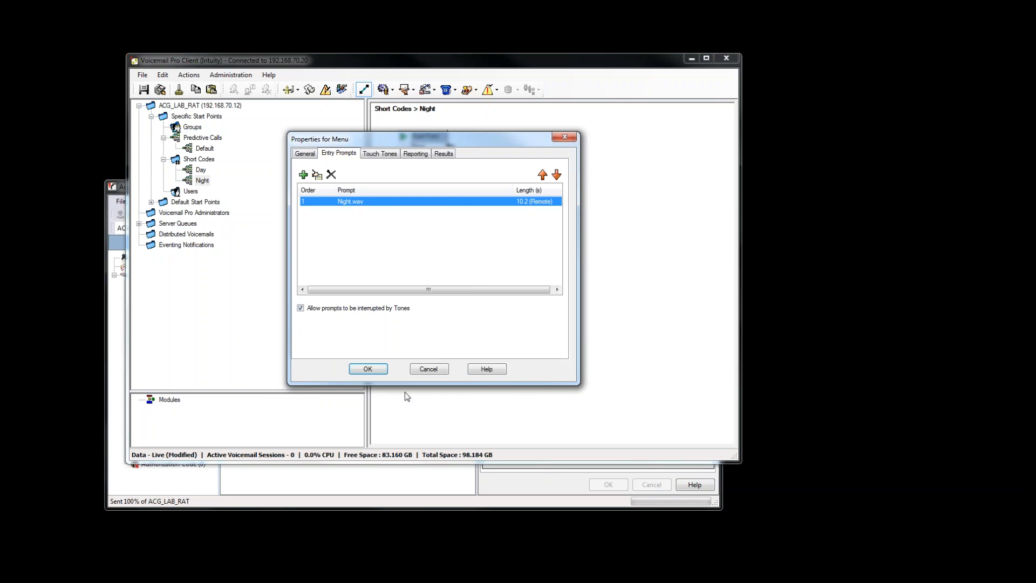
left_click(367, 369)
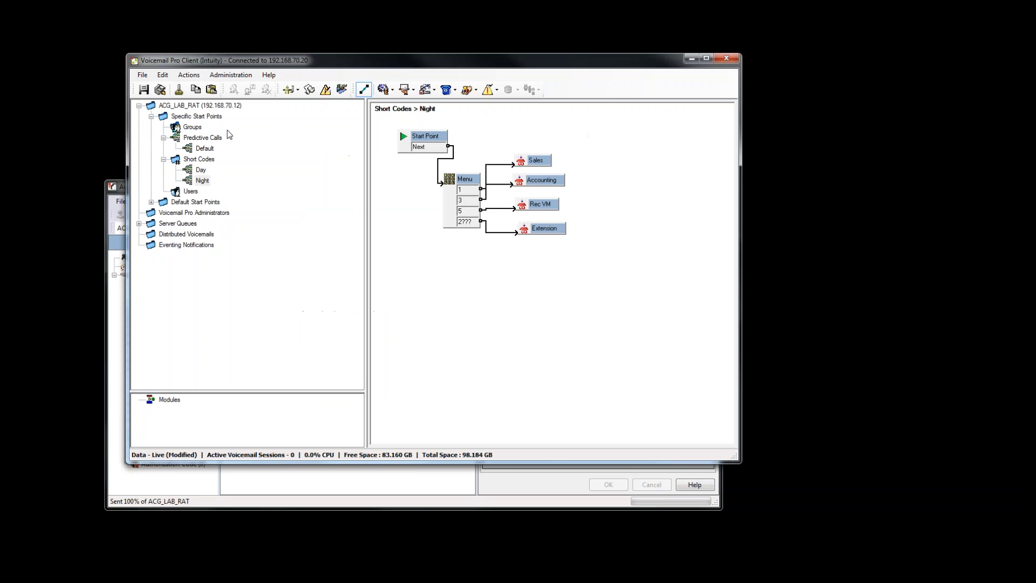
left_click(160, 92)
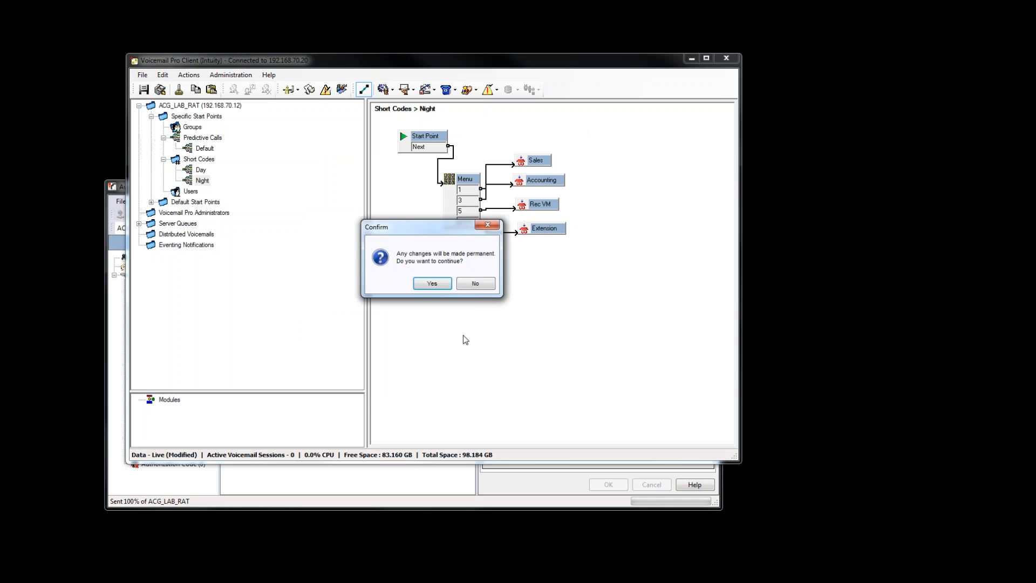
left_click(432, 287)
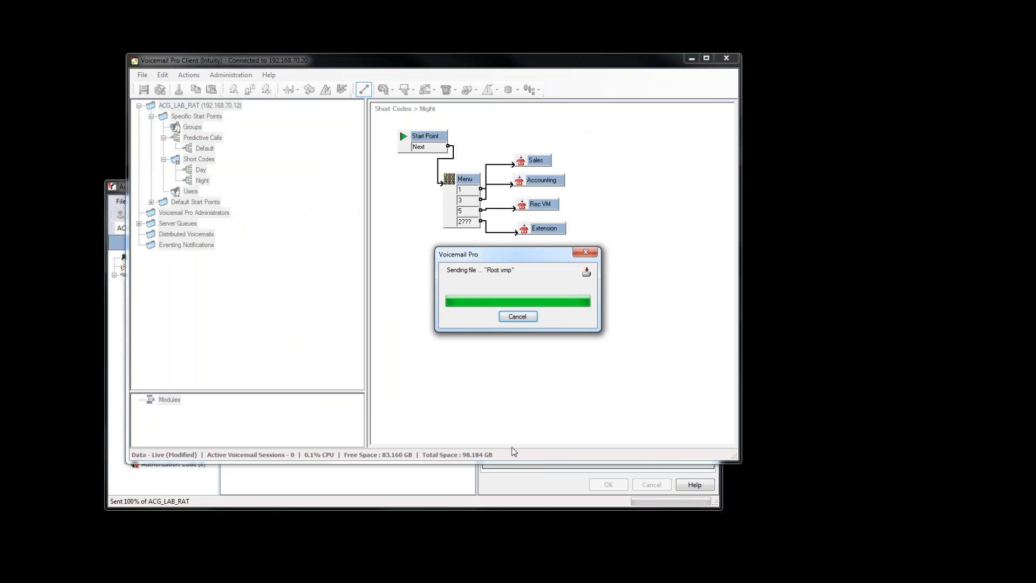
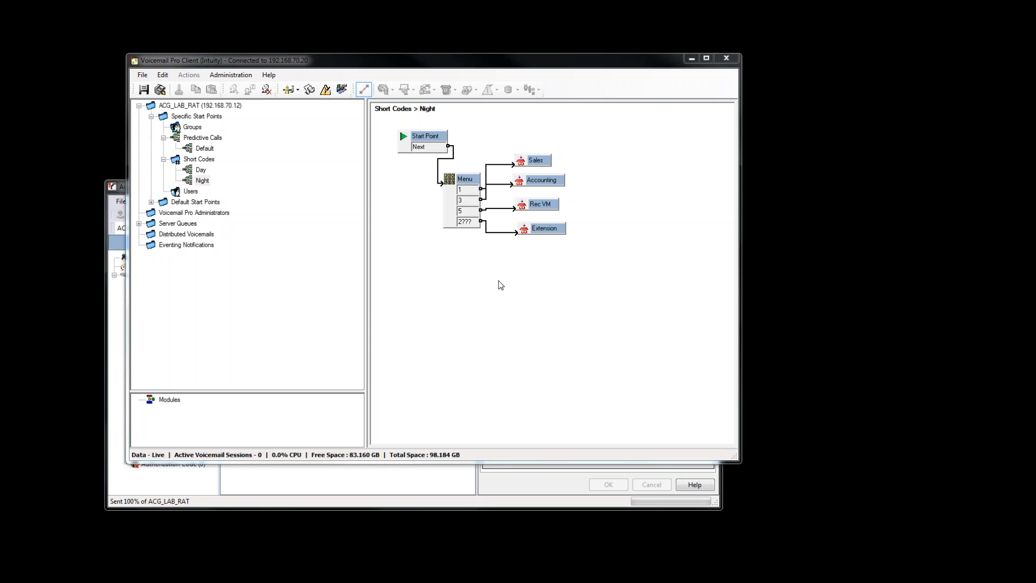
Add a Short Codes start point named Holiday.
right_click(199, 160)
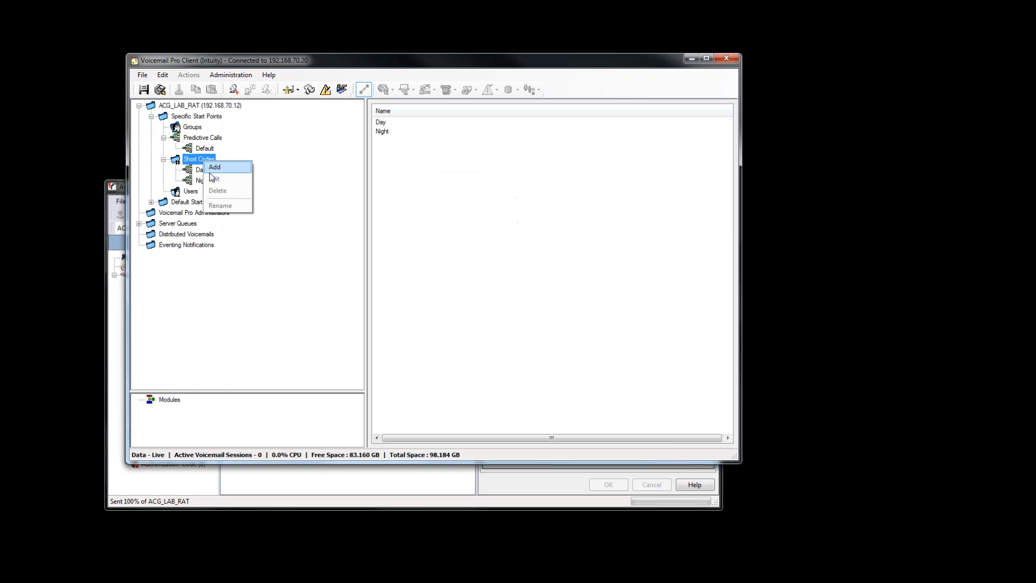
left_click(236, 174)
type("Holiday")
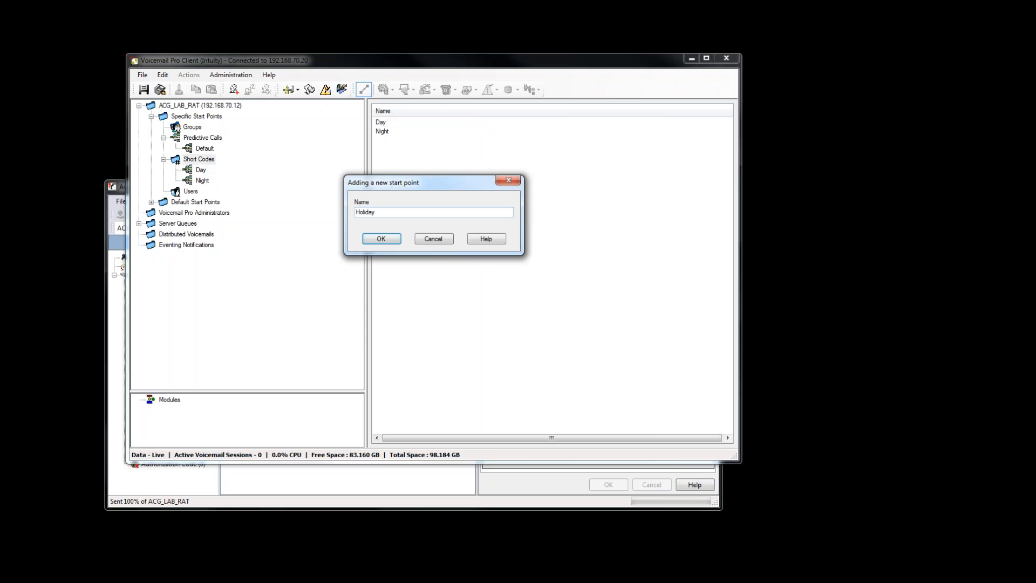
left_click(391, 238)
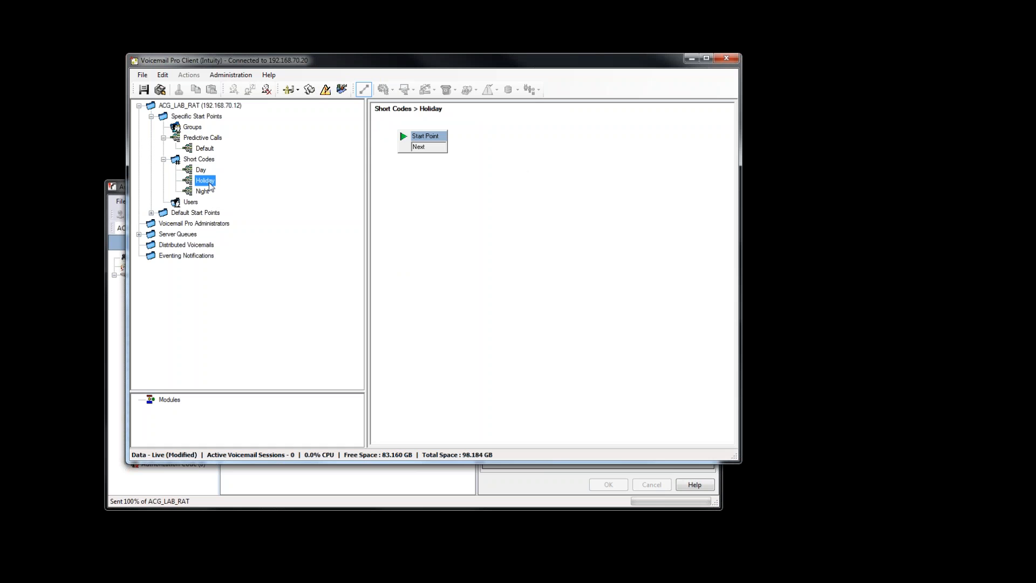
Place a Menu action below and to the right of the Holiday start point.
left_click(406, 194)
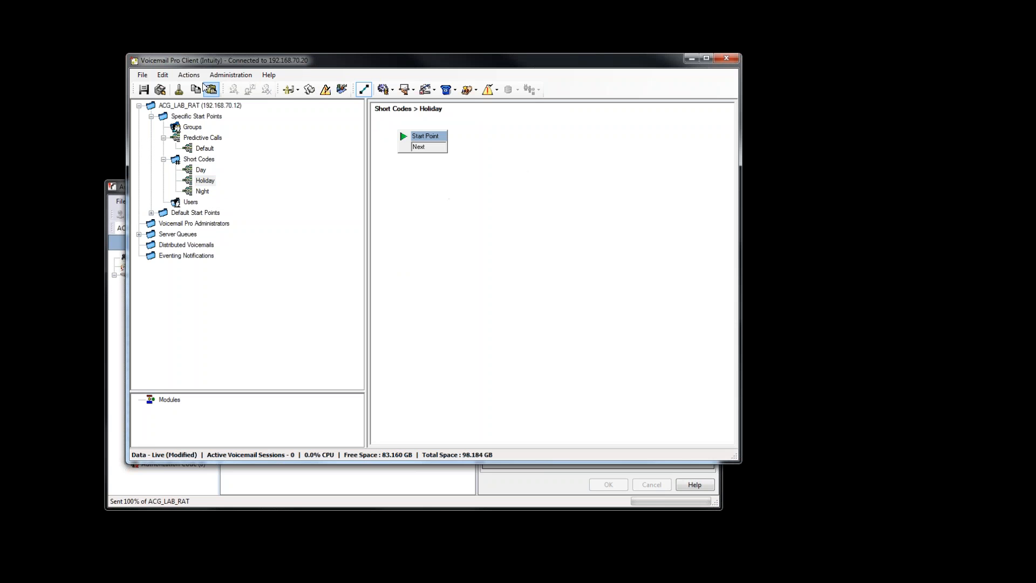
left_click(189, 75)
mouse_move(216, 86)
left_click(318, 118)
left_click(456, 197)
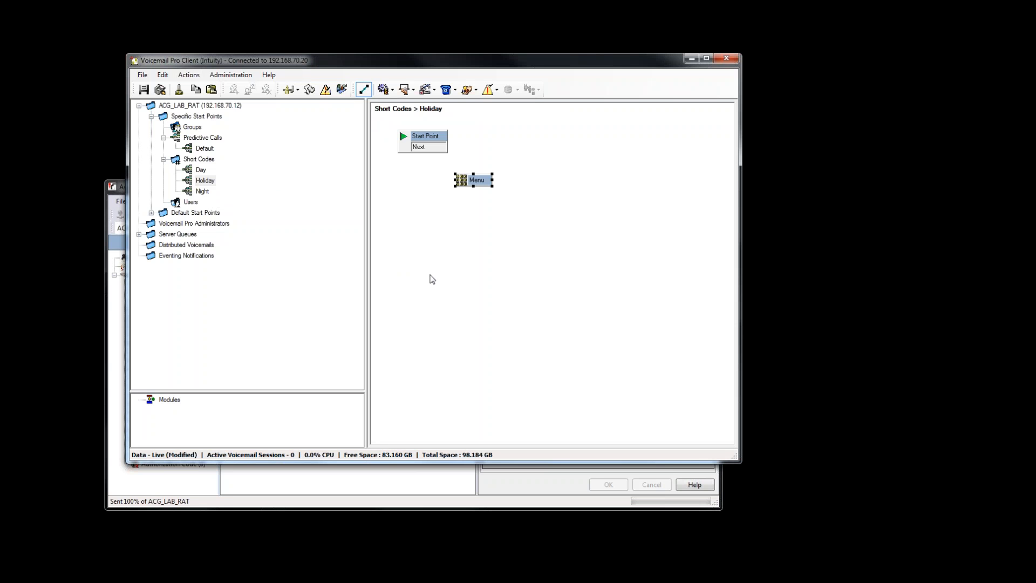
Enable touch tones 1, 3 and 5 in the Holiday Menu action.
double_click(472, 181)
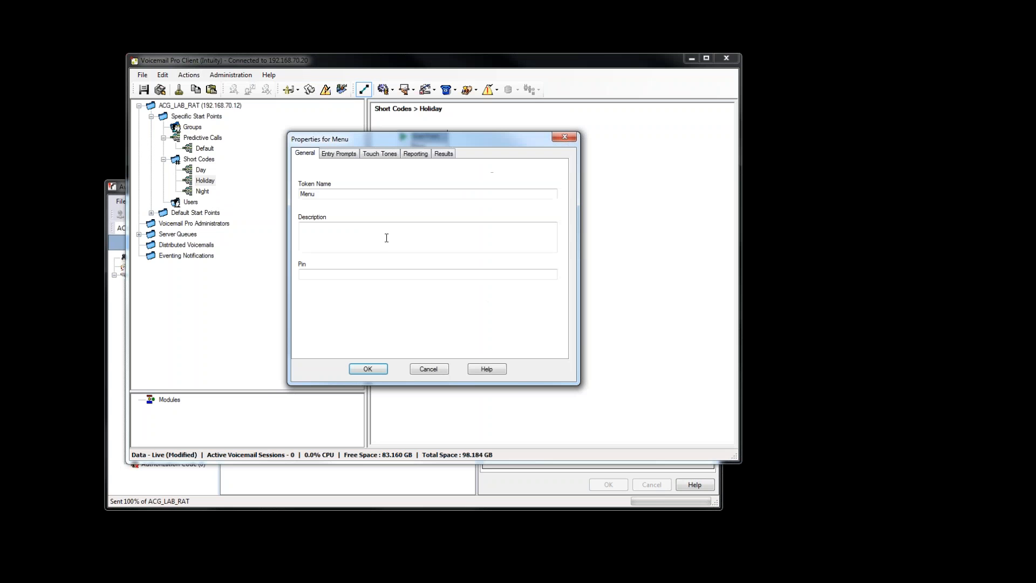
left_click(329, 153)
left_click(384, 154)
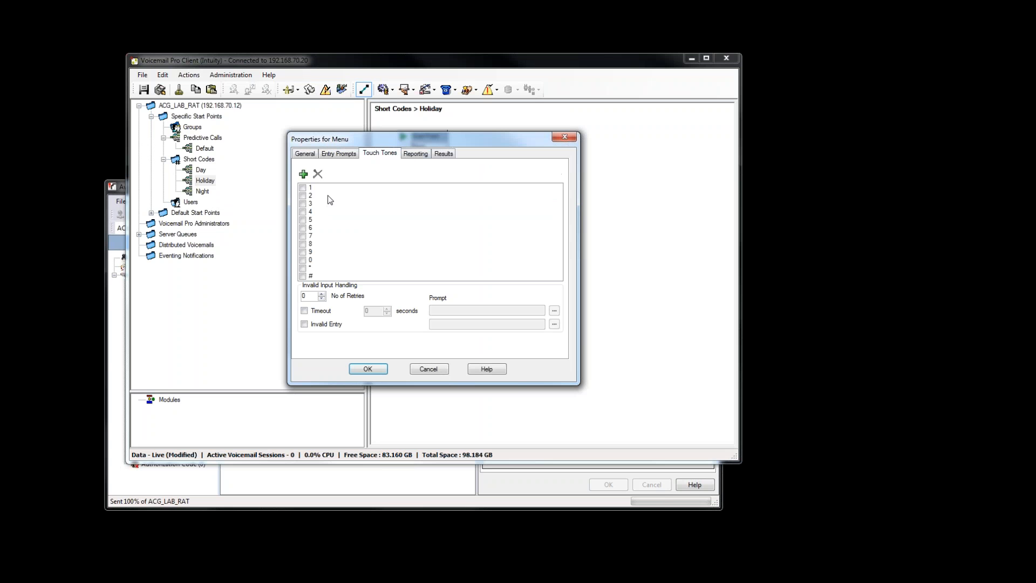
left_click(303, 188)
left_click(304, 203)
left_click(303, 219)
left_click(368, 369)
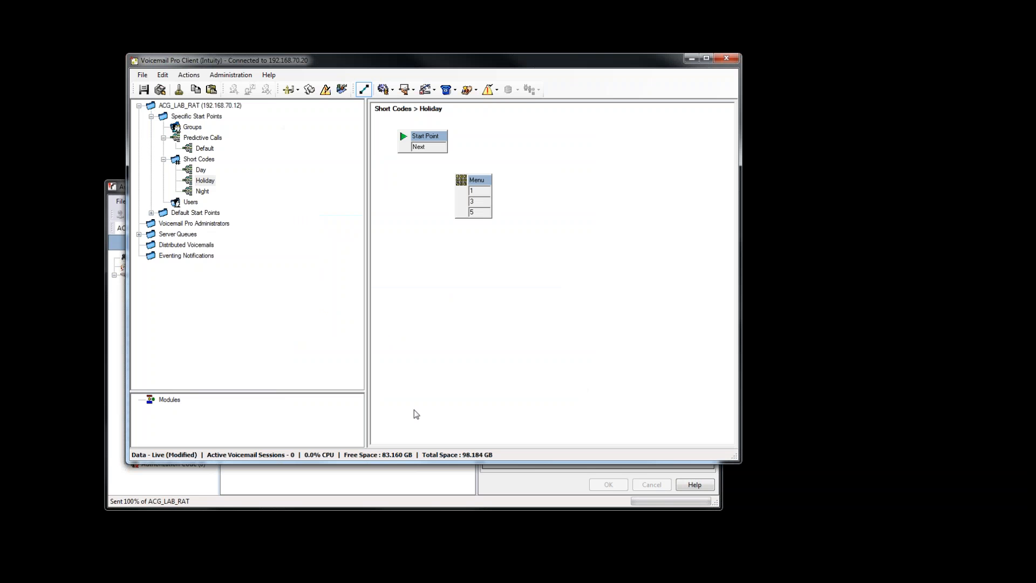
Place a Transfer action to the right of the Menu in the Holiday call flow.
left_click(189, 75)
mouse_move(218, 90)
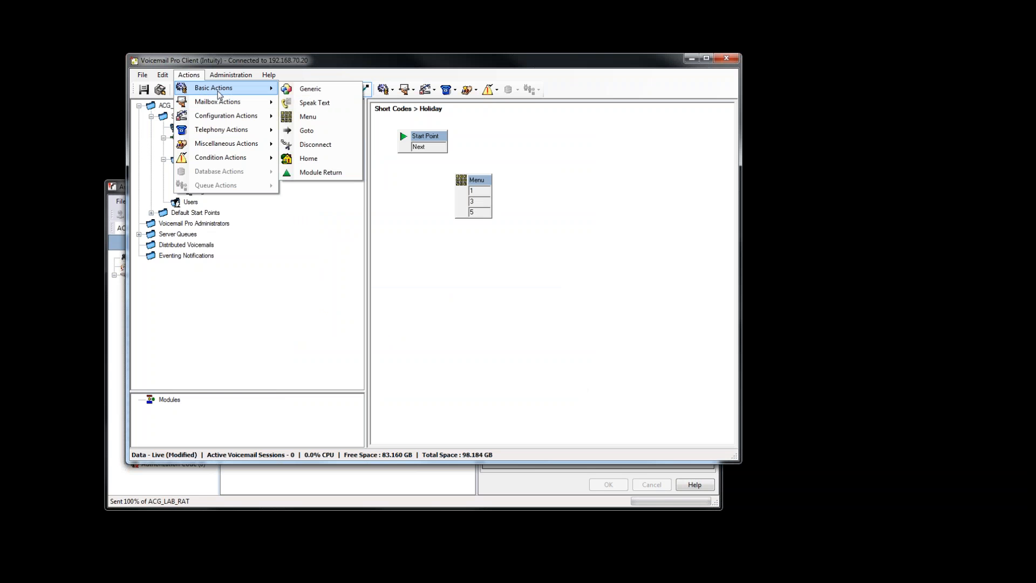
mouse_move(220, 134)
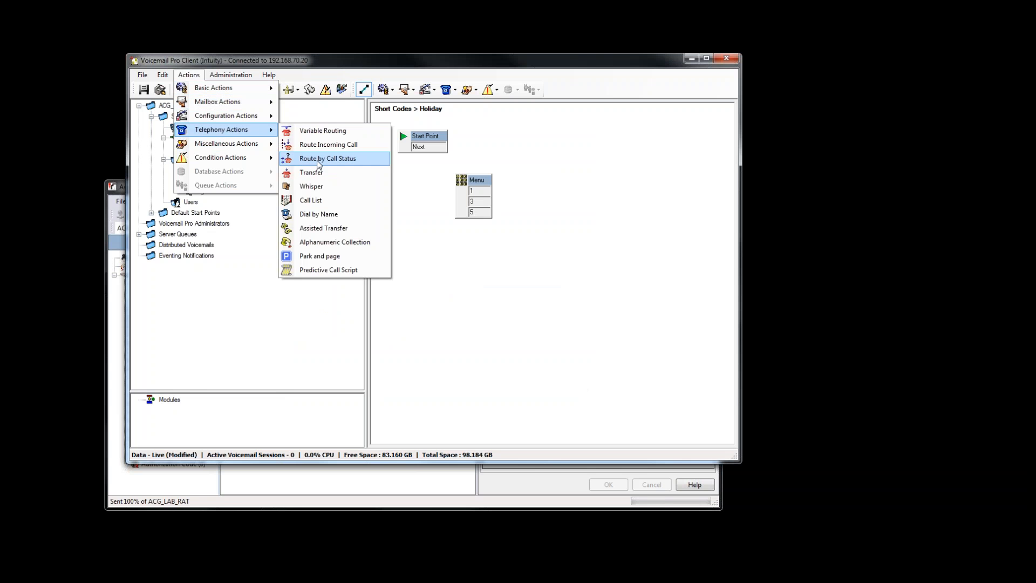
left_click(312, 172)
left_click(547, 175)
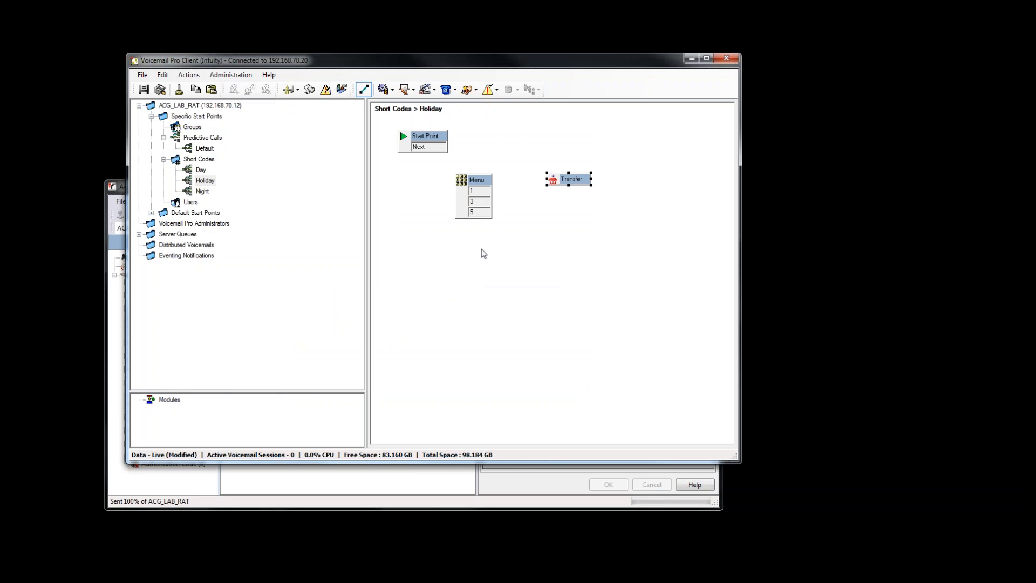
Add two more Transfer telephony actions to the Holiday call flow, stacked below the existing Transfer.
left_click(189, 75)
mouse_move(221, 130)
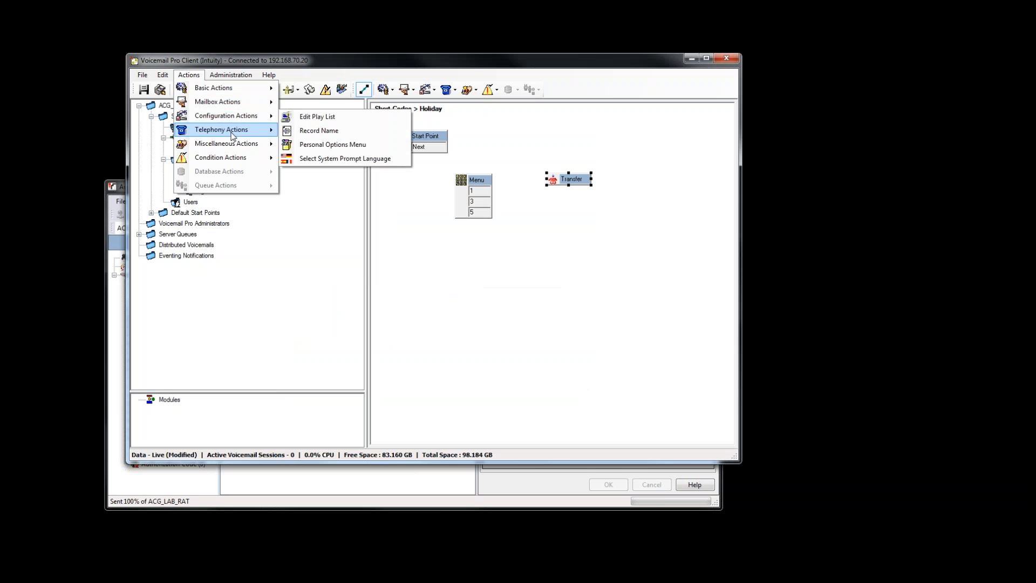
left_click(312, 171)
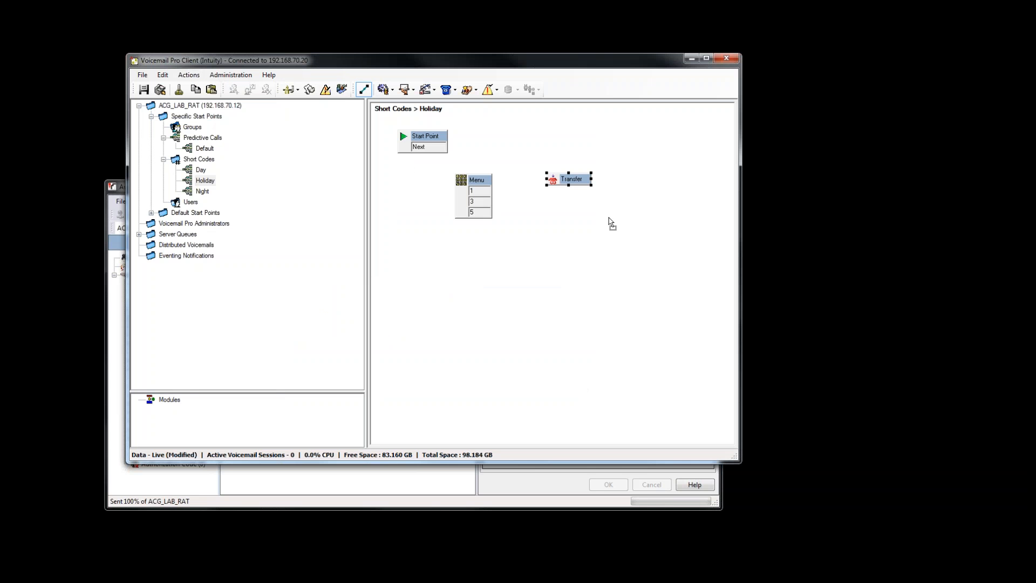
left_click(558, 200)
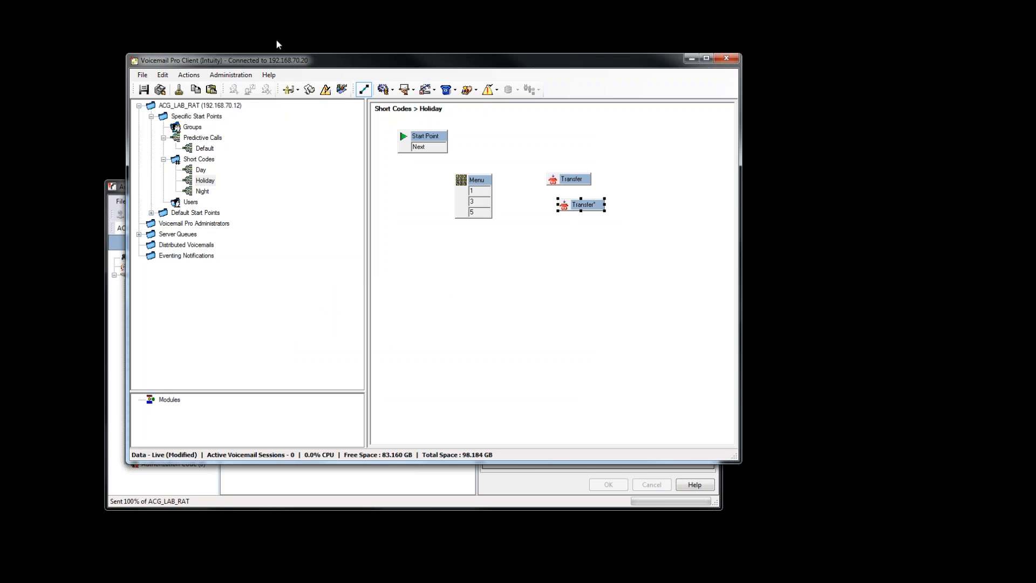
left_click(188, 74)
mouse_move(217, 132)
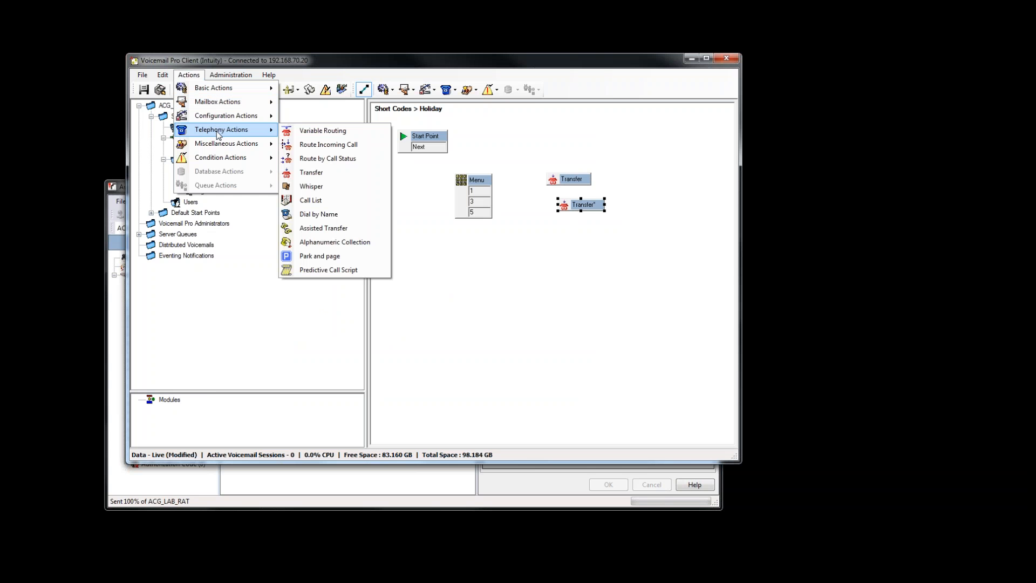
left_click(310, 173)
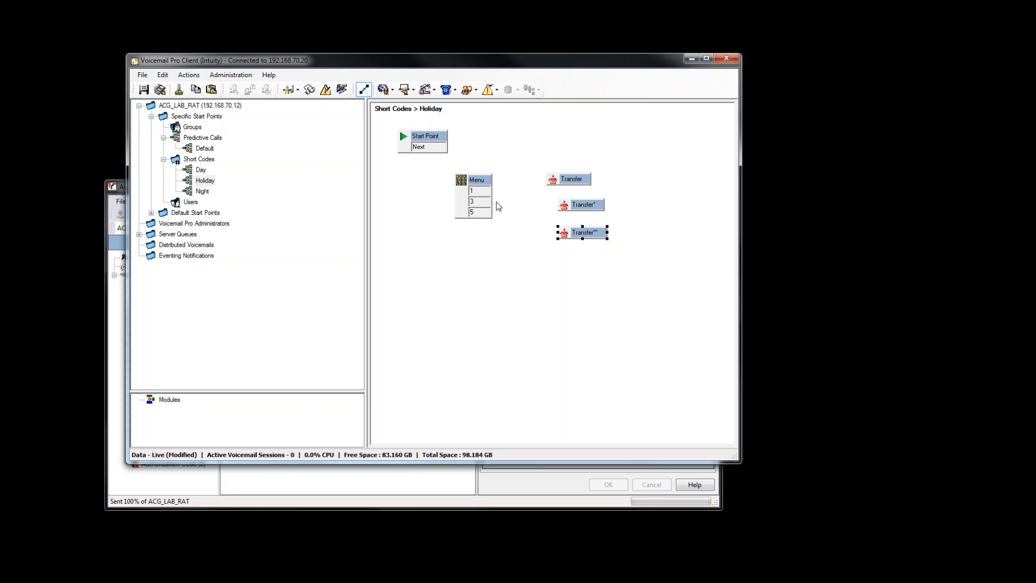
left_click(541, 241)
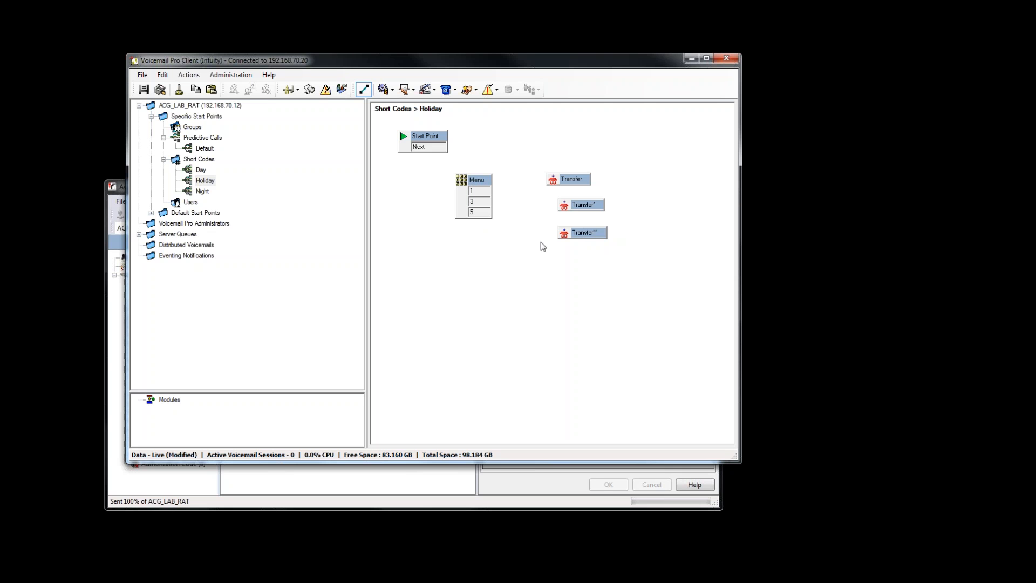
Enable the Timeout option in the Menu's touch tone settings and raise its duration above 0 seconds.
double_click(475, 183)
left_click_drag(451, 140, 366, 241)
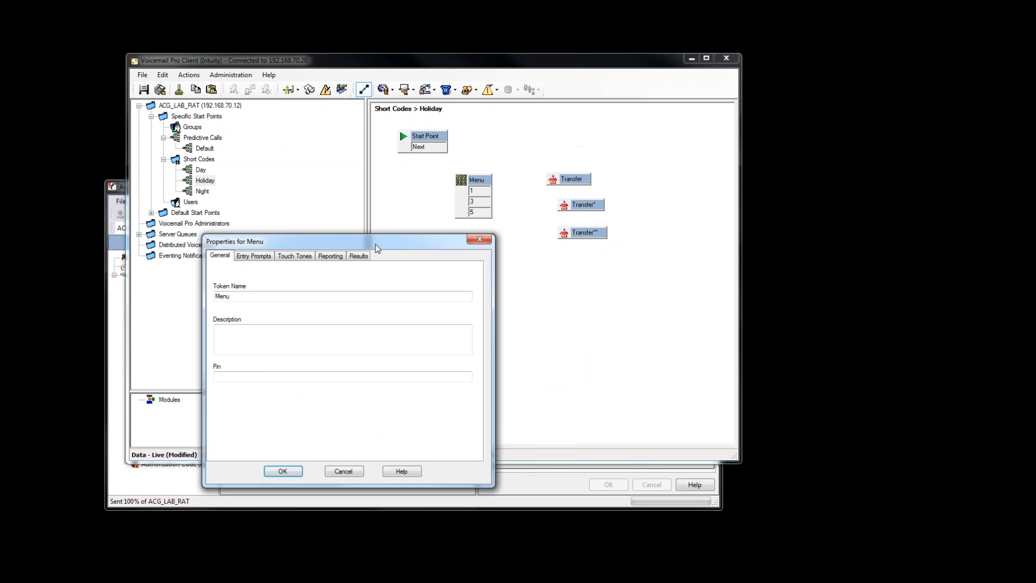
left_click(295, 256)
left_click(220, 414)
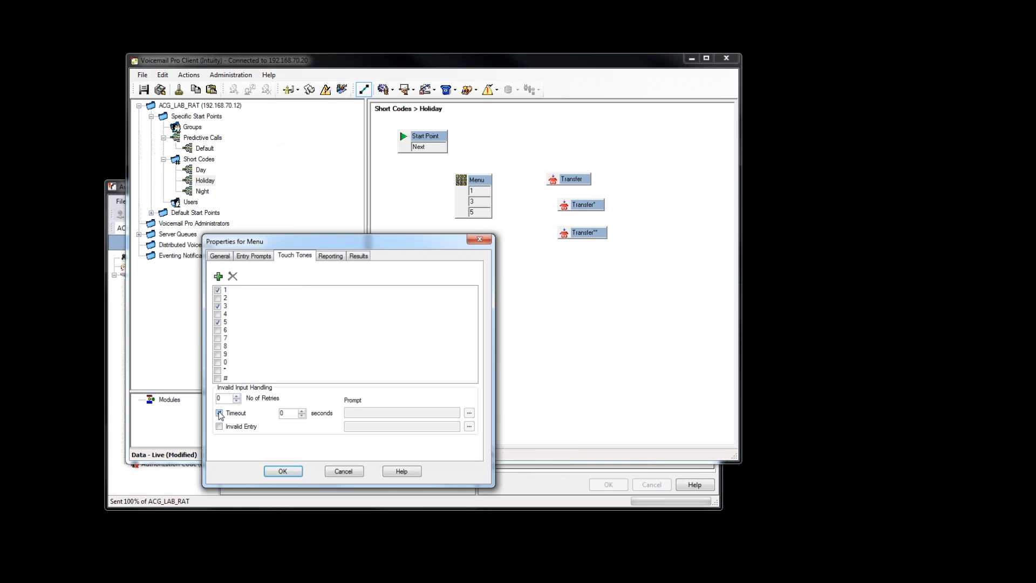
left_click(302, 411)
left_click(302, 411)
left_click(302, 411)
left_click(283, 471)
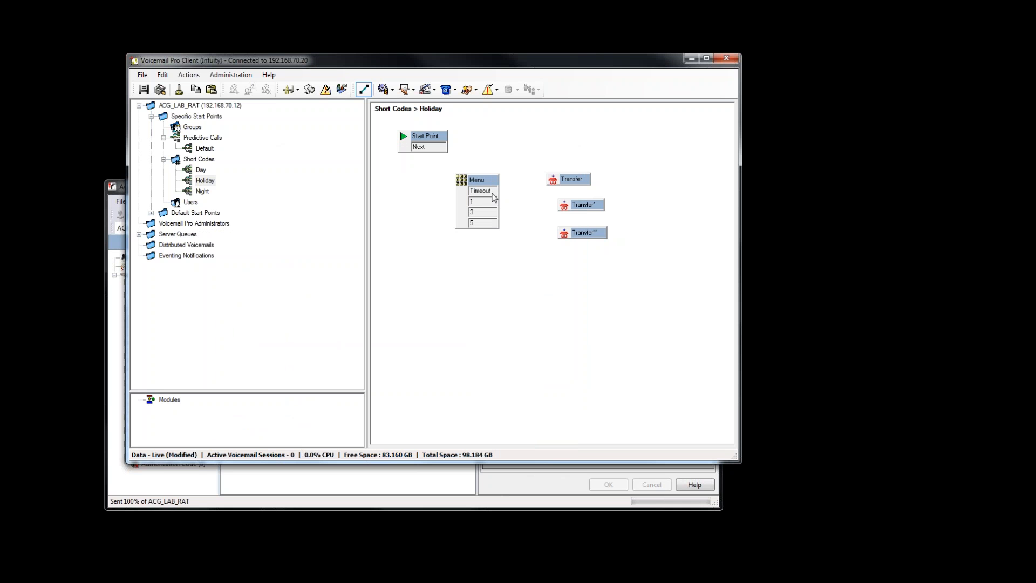
left_click(198, 76)
mouse_move(229, 135)
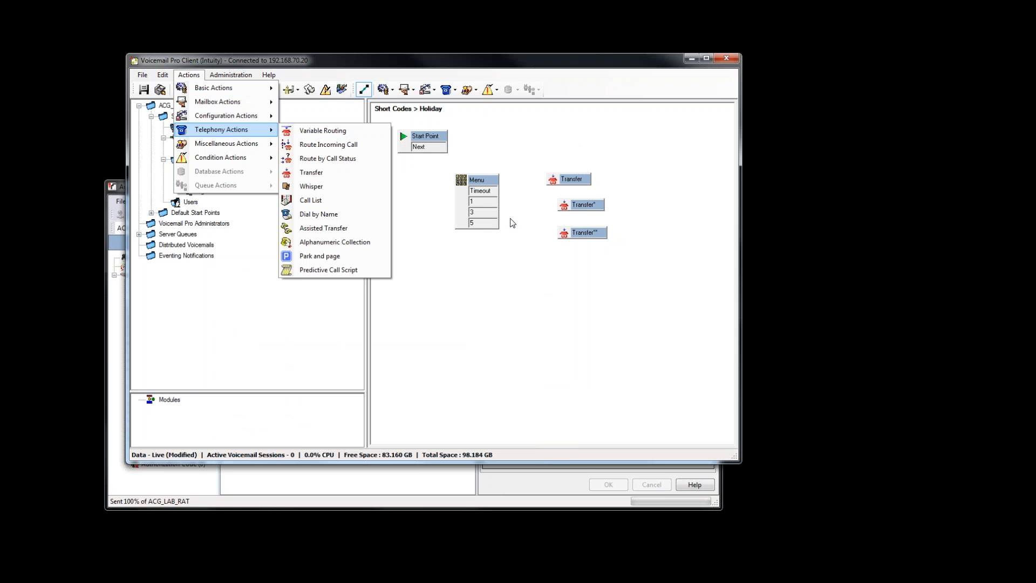
left_click(502, 257)
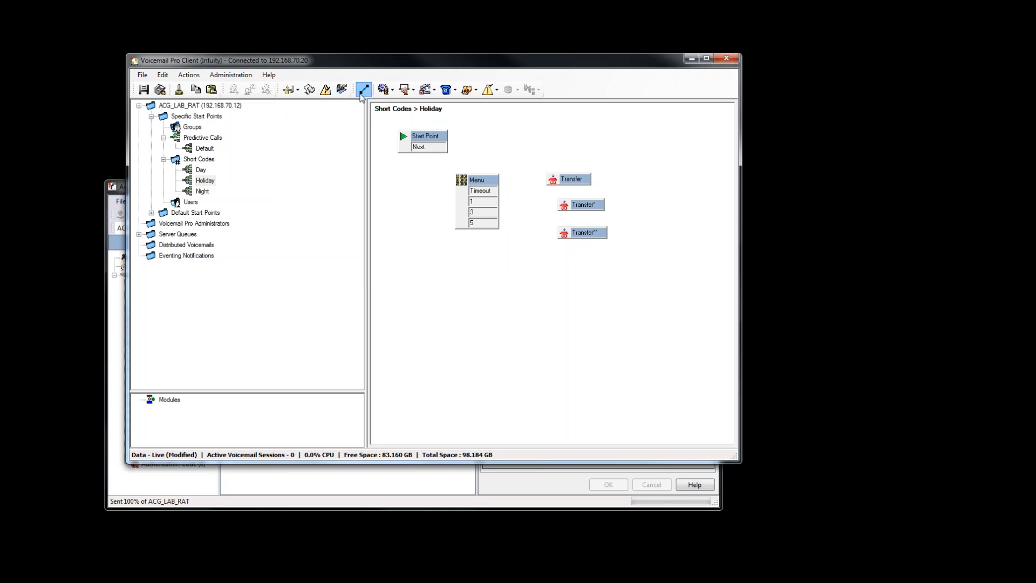
Connect the Start Point's Next result to the Menu action.
left_click_drag(446, 146, 569, 238)
key("Delete")
Rename the first Transfer action to Sales and set its transfer destination to 2004.
left_click(573, 182)
left_click_drag(329, 196, 257, 211)
type("Sales")
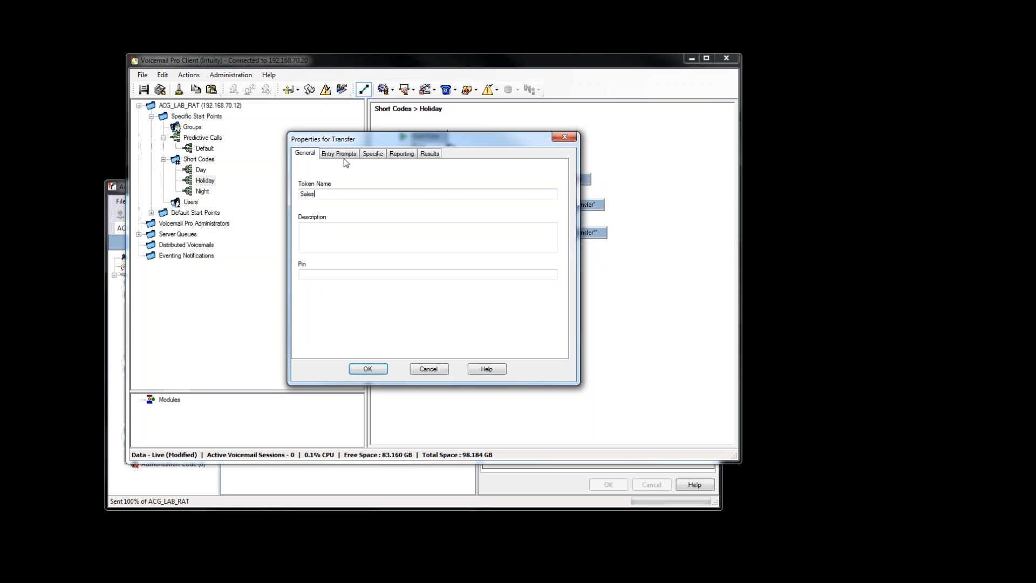
left_click(344, 157)
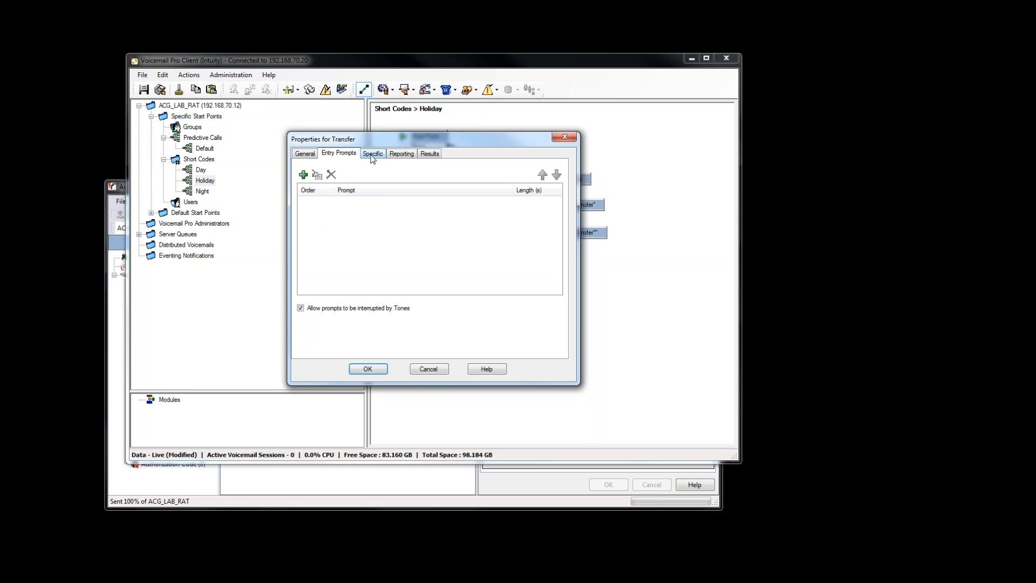
left_click(372, 154)
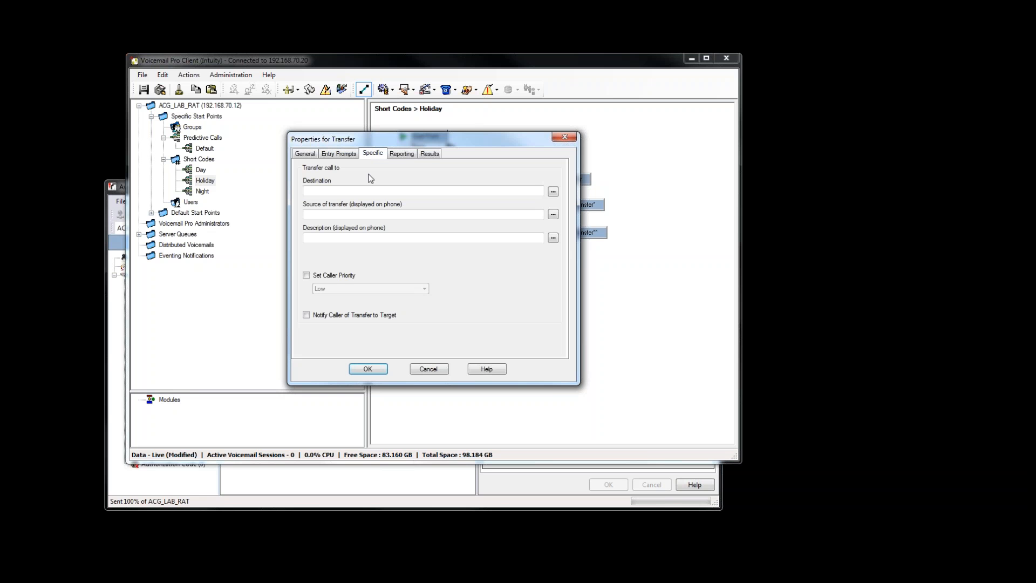
left_click(341, 188)
type("2004")
left_click(367, 368)
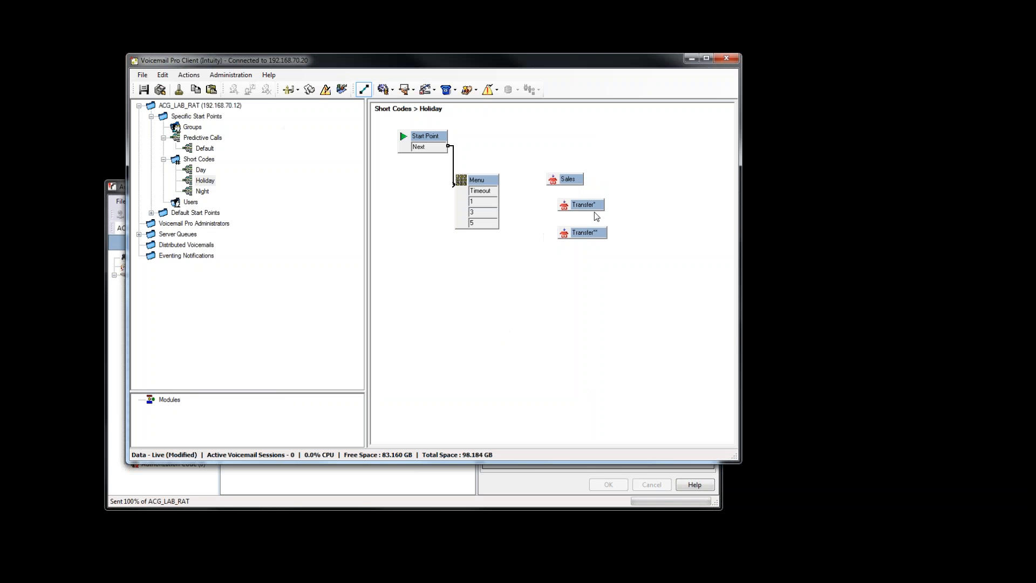
Rename the second Transfer action to Accounting and set its transfer destination to 2010.
left_click(583, 209)
double_click(584, 213)
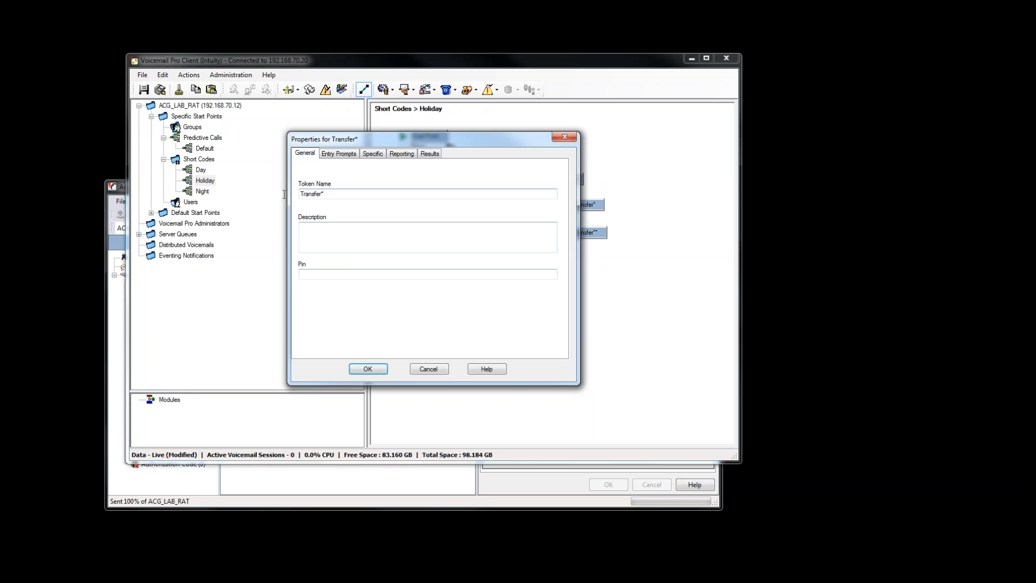
type("Accounting")
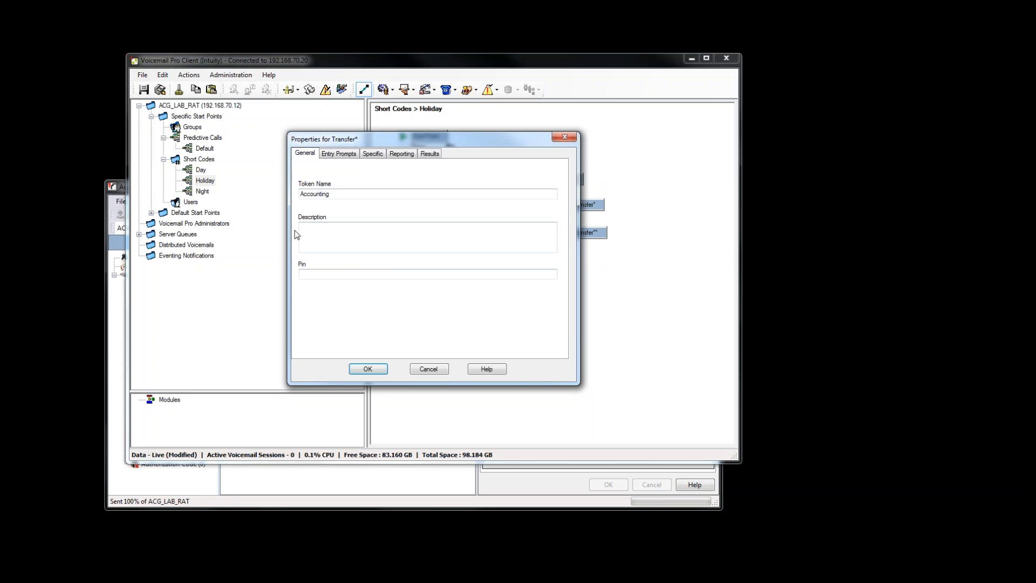
left_click(339, 154)
left_click(373, 154)
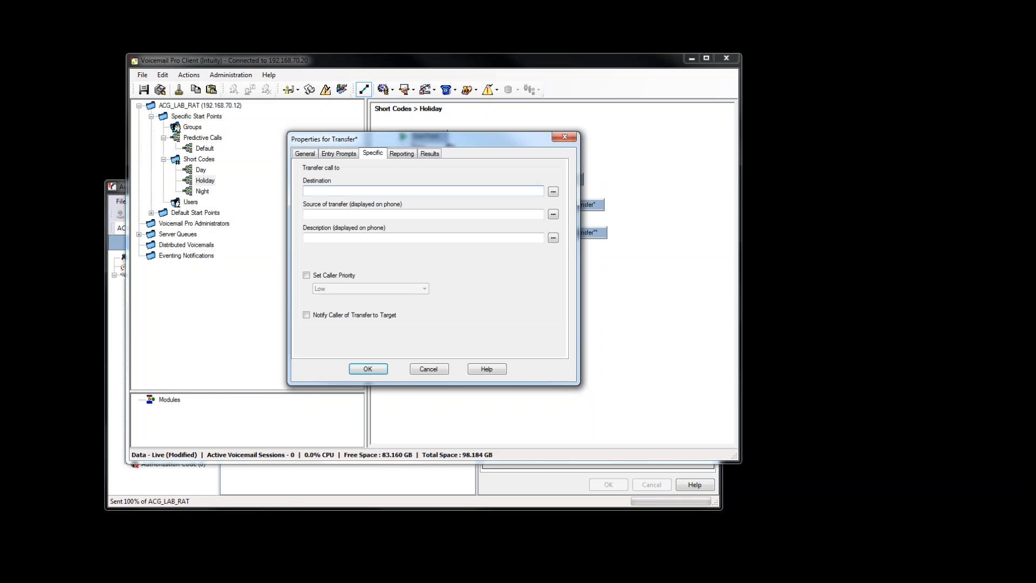
type("2010")
left_click(377, 372)
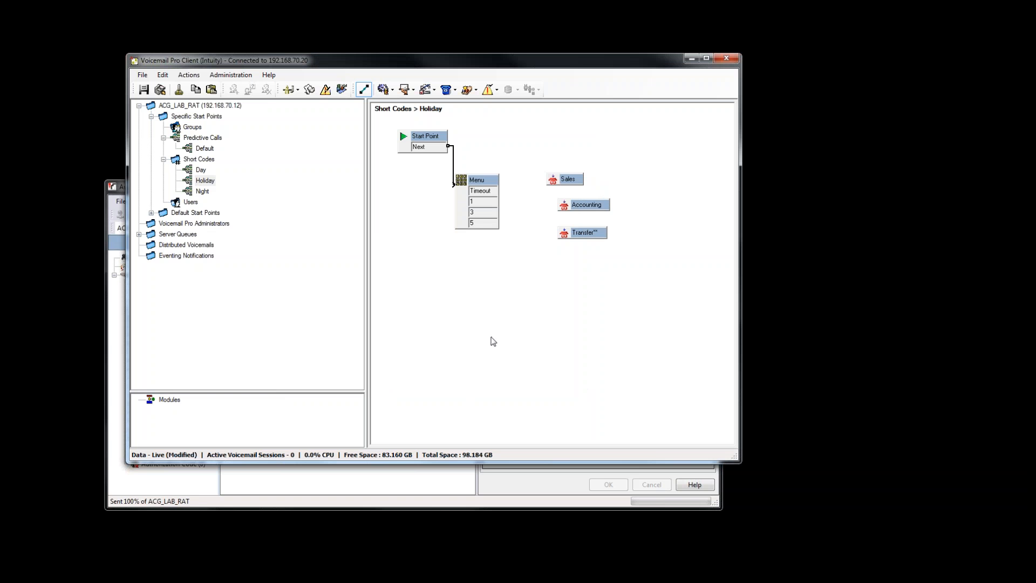
Rename the third Transfer action to Recp VM and set its transfer destination to 2000.
double_click(591, 235)
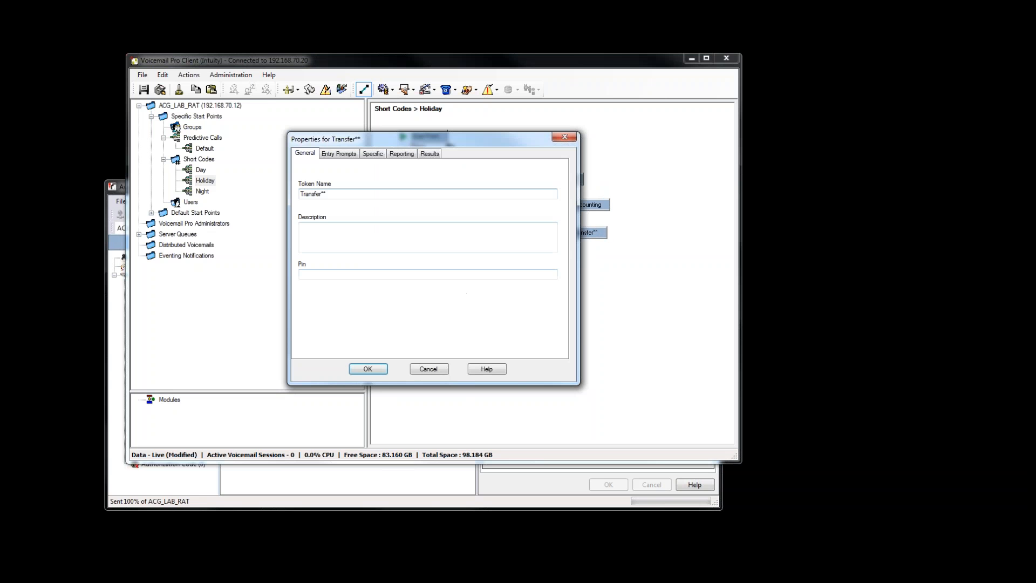
type("Recp VM")
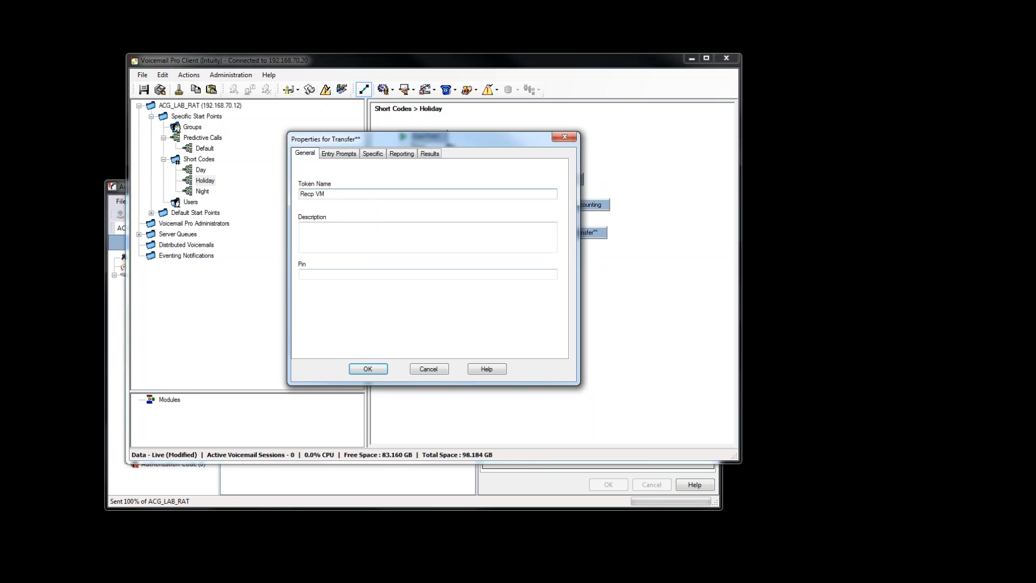
left_click(340, 154)
left_click(372, 154)
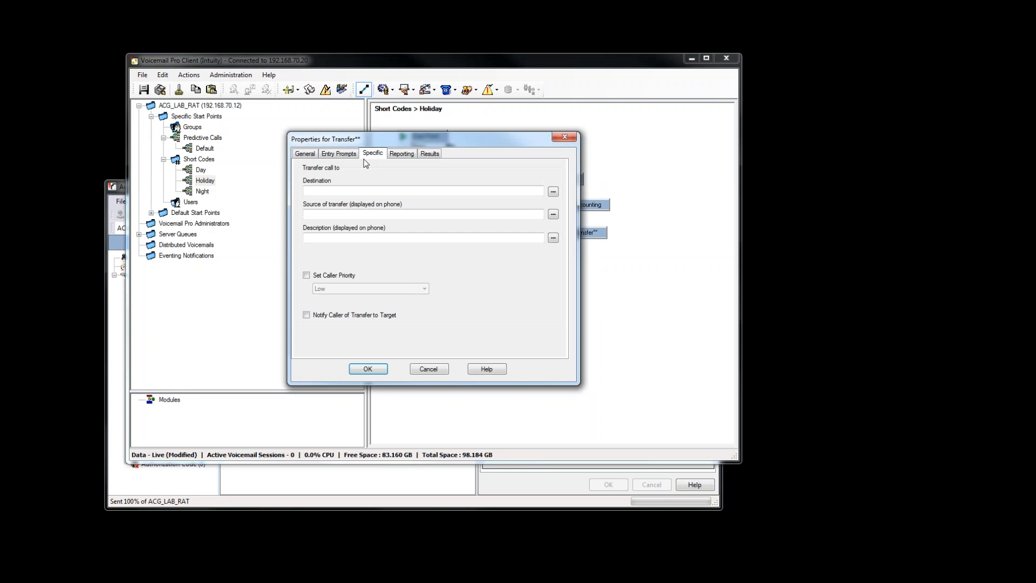
left_click(329, 192)
type("2000")
left_click(378, 369)
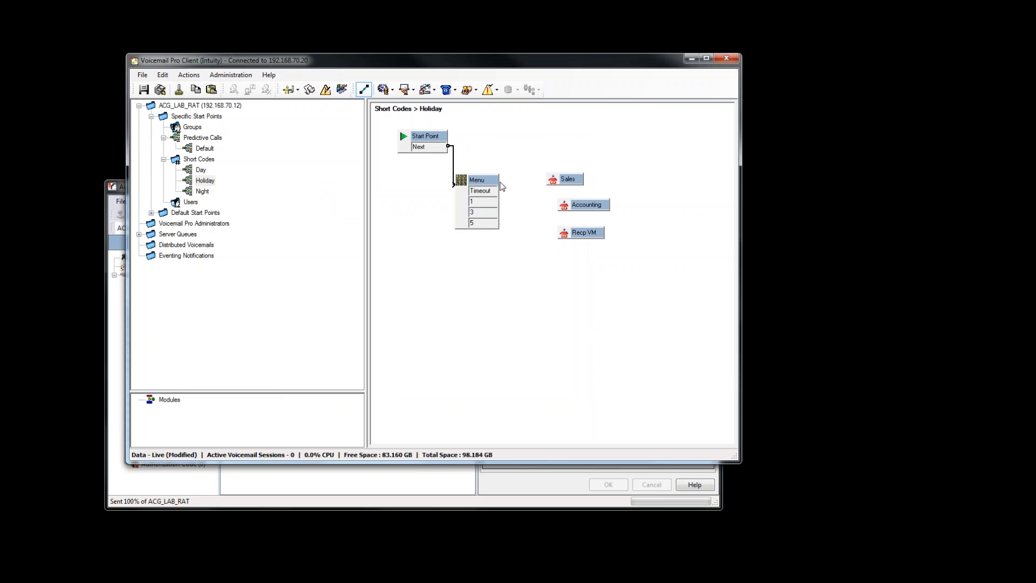
Connect the Menu's result 1 to Sales, 3 to Accounting, and both Timeout and 5 to Recp VM.
left_click_drag(489, 192, 570, 238)
left_click_drag(486, 202, 572, 178)
left_click_drag(487, 215, 573, 208)
left_click_drag(521, 235, 585, 236)
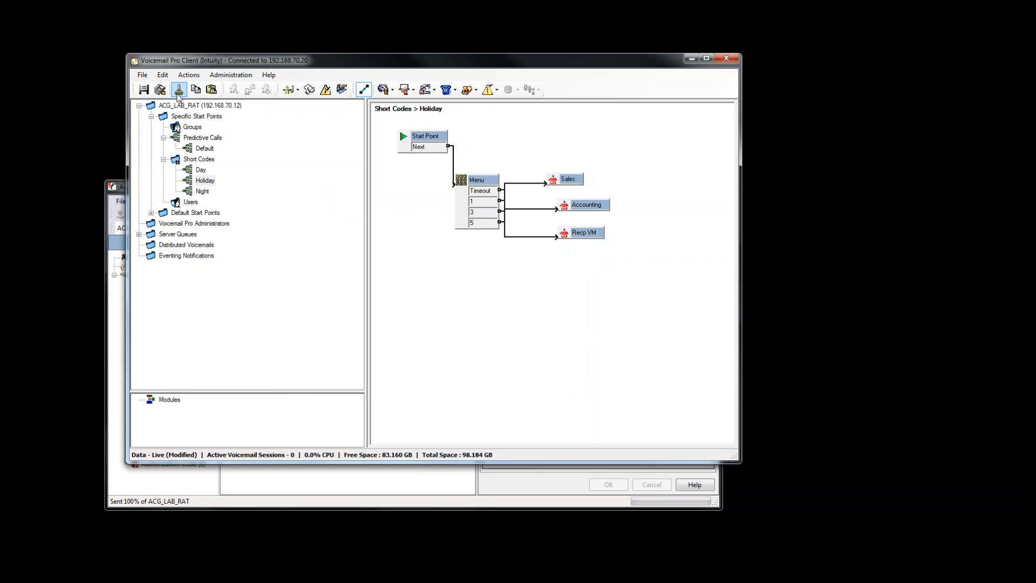
Save the Holiday call flow, make it live, and accept that the changes become permanent.
left_click(160, 90)
left_click(418, 283)
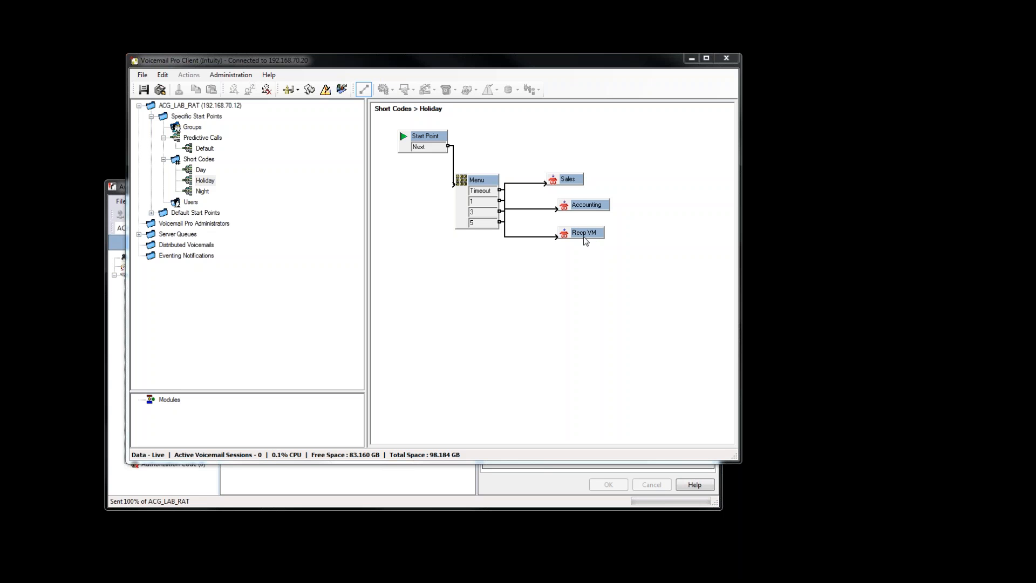
left_click(584, 236)
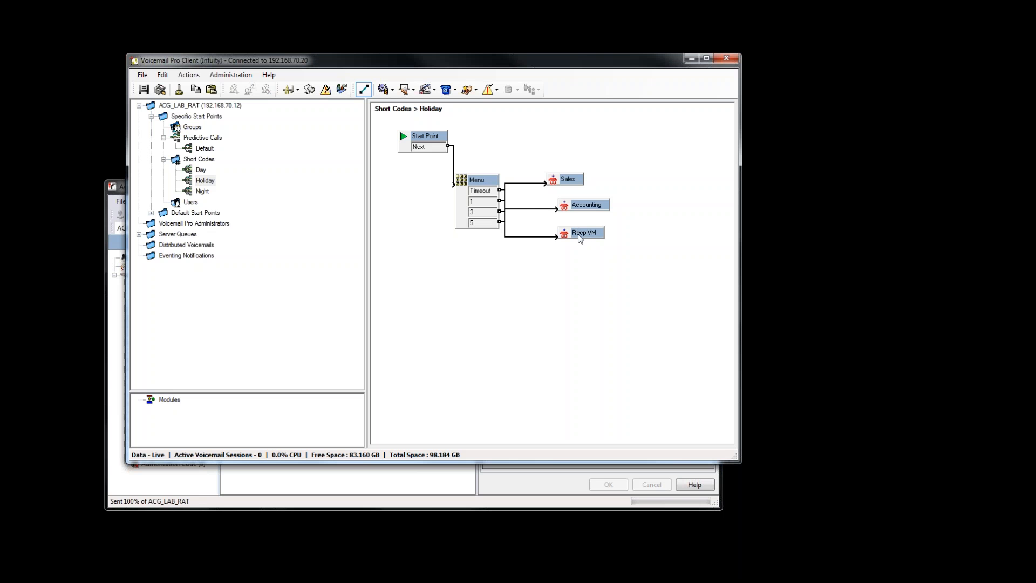
Add a Leave Mail mailbox action to the Holiday call flow below Recp VM.
left_click(189, 75)
mouse_move(217, 157)
mouse_move(218, 104)
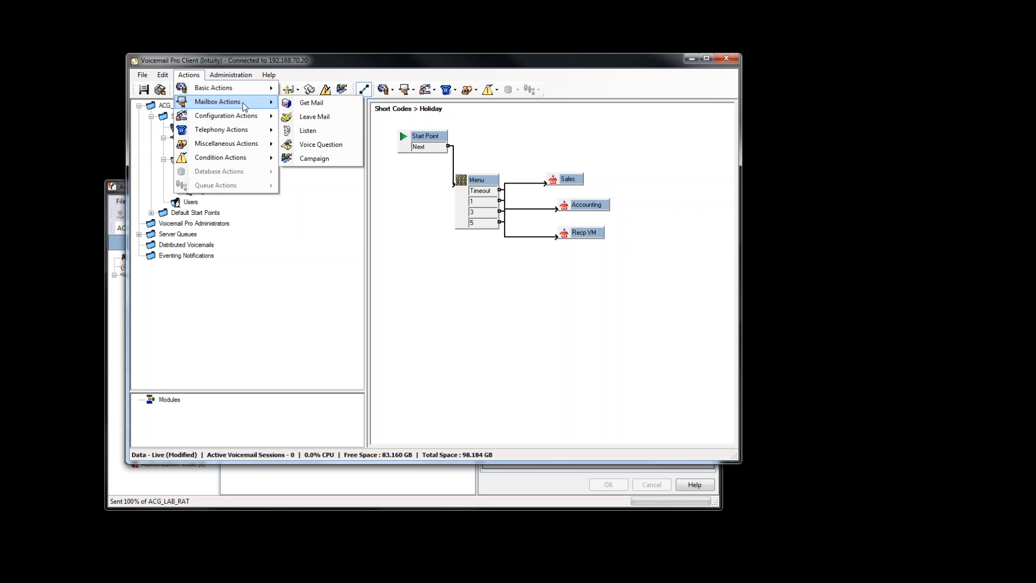
left_click(315, 117)
left_click(537, 266)
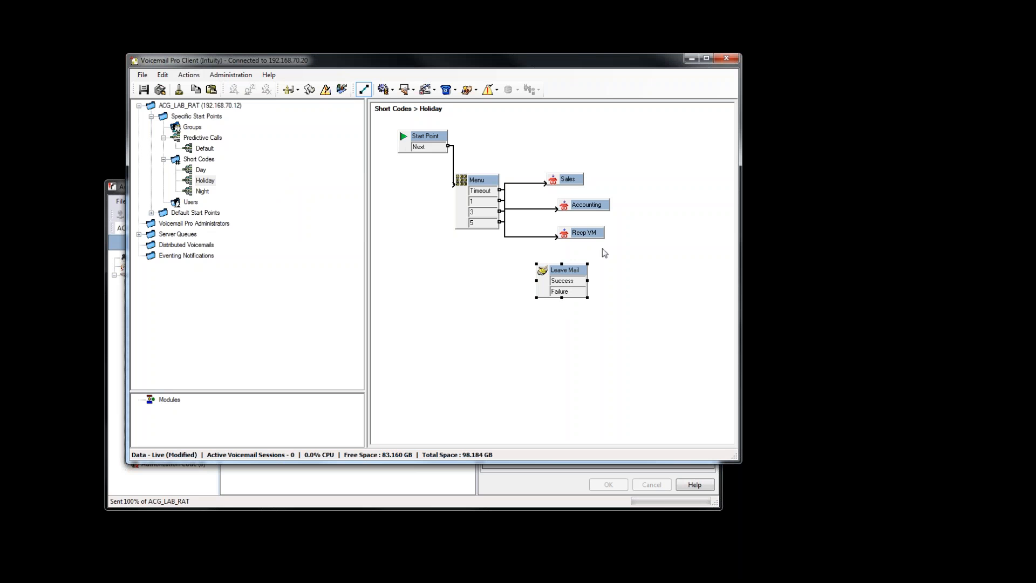
Delete the Recp VM action and move the Leave Mail action into its place below Accounting.
left_click(365, 90)
left_click(574, 231)
key("Delete")
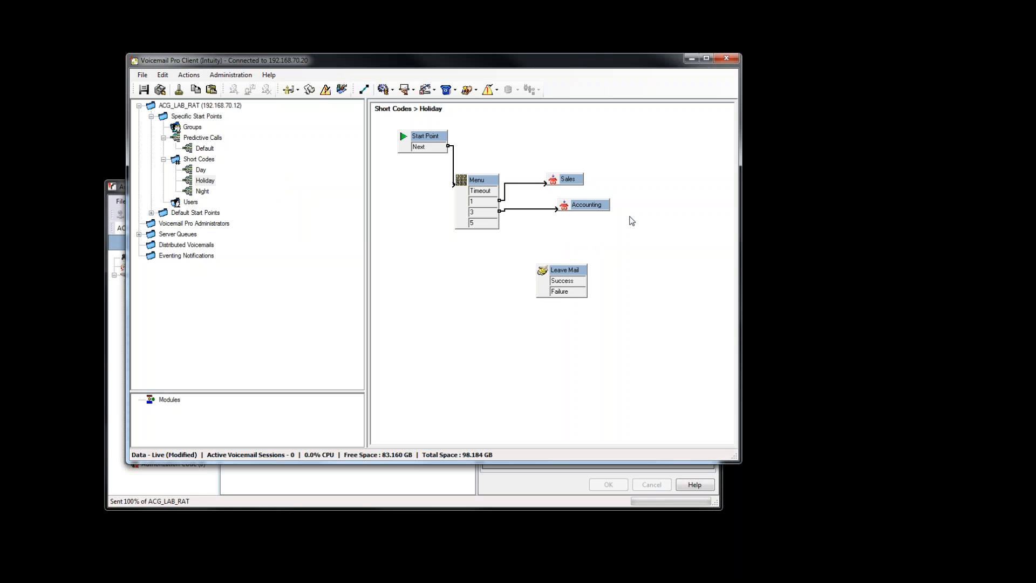
left_click_drag(571, 272, 569, 233)
mouse_move(497, 225)
left_mouse_down()
mouse_move(507, 227)
mouse_move(498, 227)
left_mouse_up()
Connect the Menu's Timeout and 5 results to the Leave Mail action.
left_click(364, 89)
left_click_drag(483, 192, 550, 242)
left_click_drag(489, 225, 552, 234)
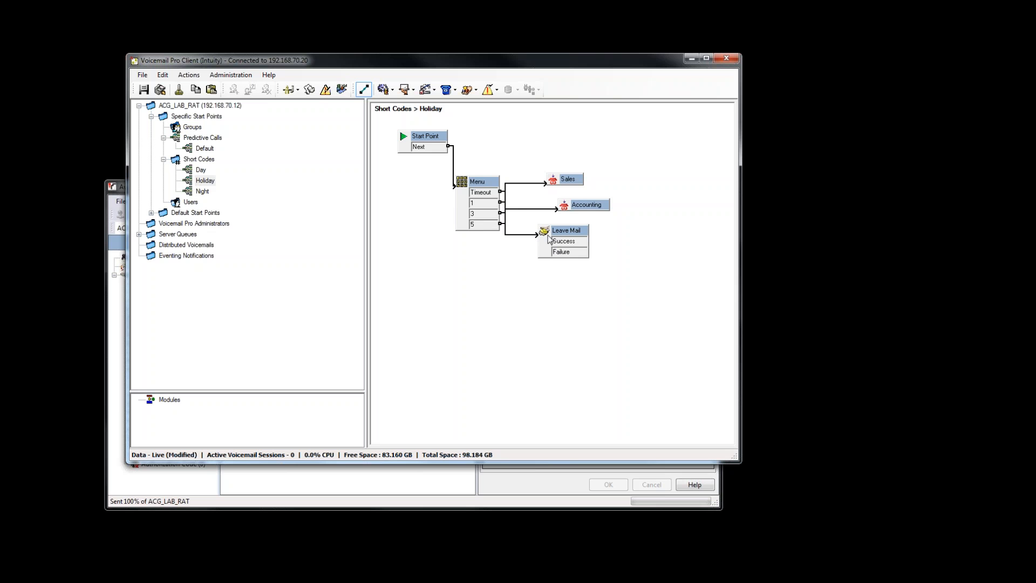
Set the Leave Mail action to leave messages in a specific mailbox, 2000.
double_click(558, 232)
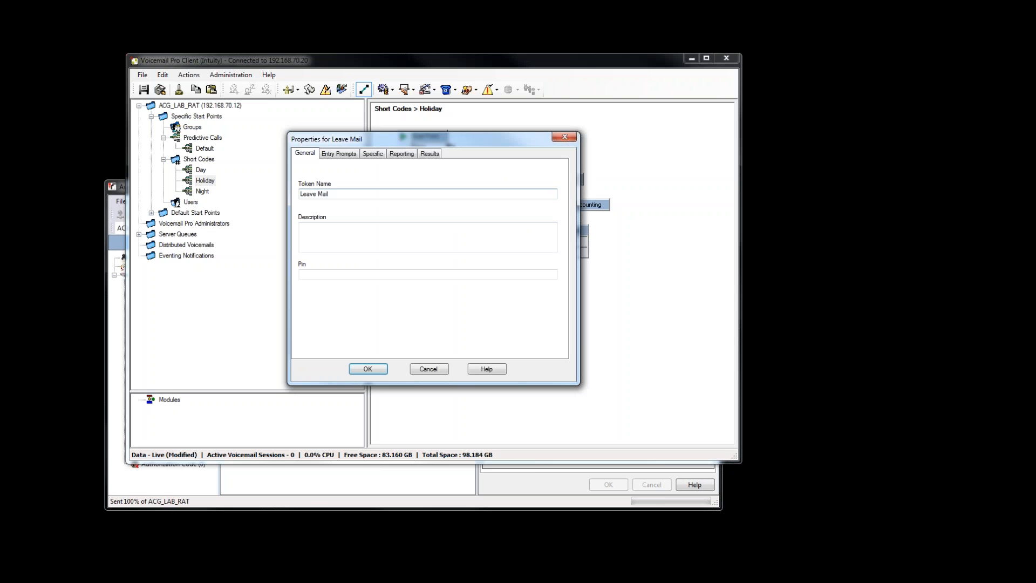
left_click(373, 154)
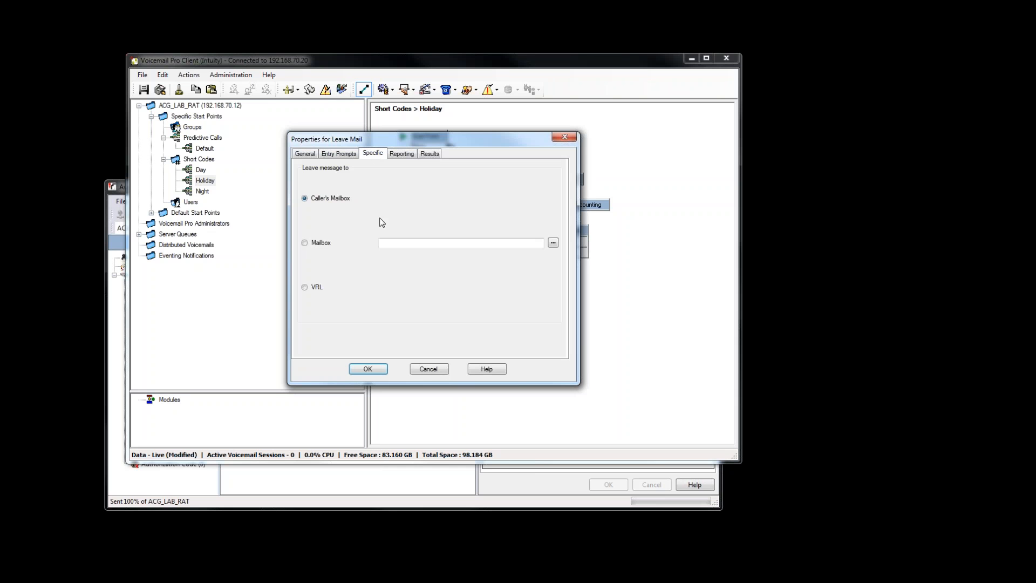
left_click(326, 246)
left_click(410, 243)
type("2000")
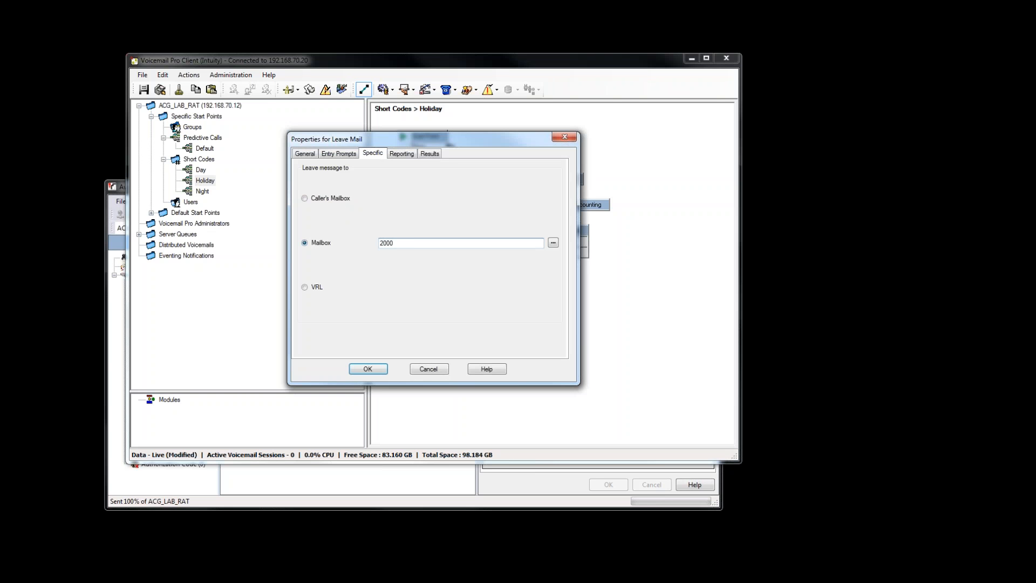
left_click(367, 369)
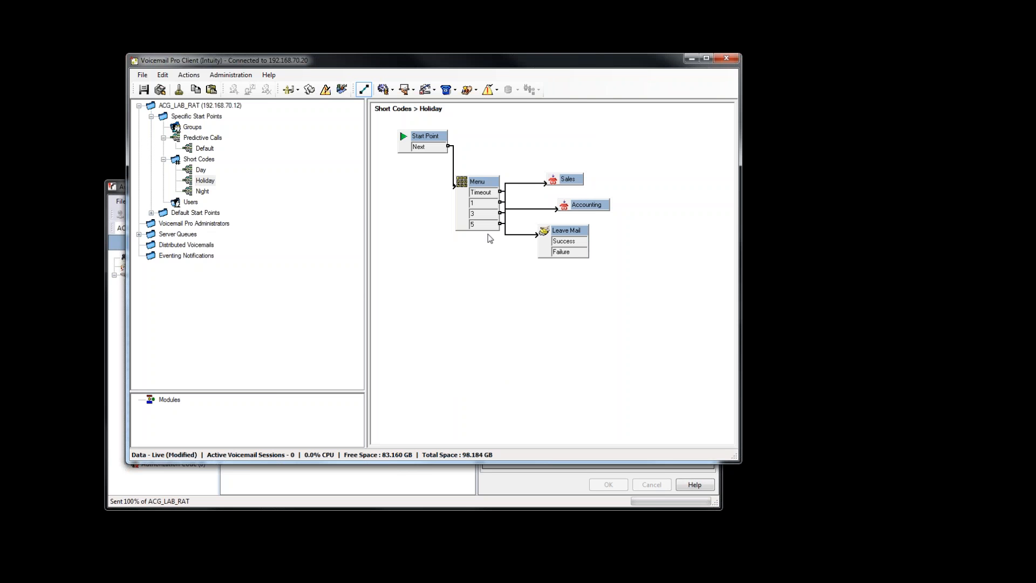
Save the Holiday call flow changes and make them live.
left_click(160, 90)
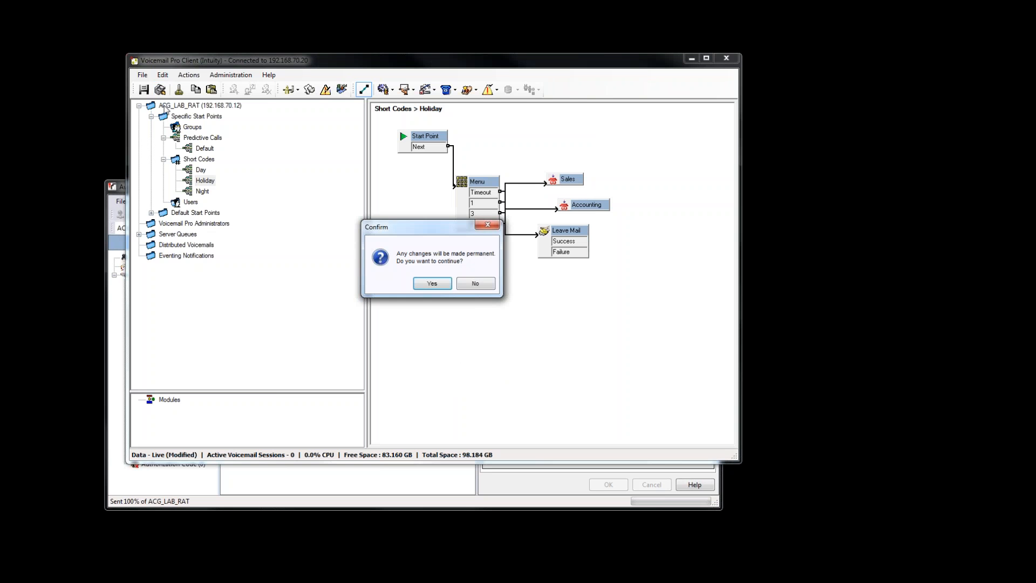
left_click(432, 283)
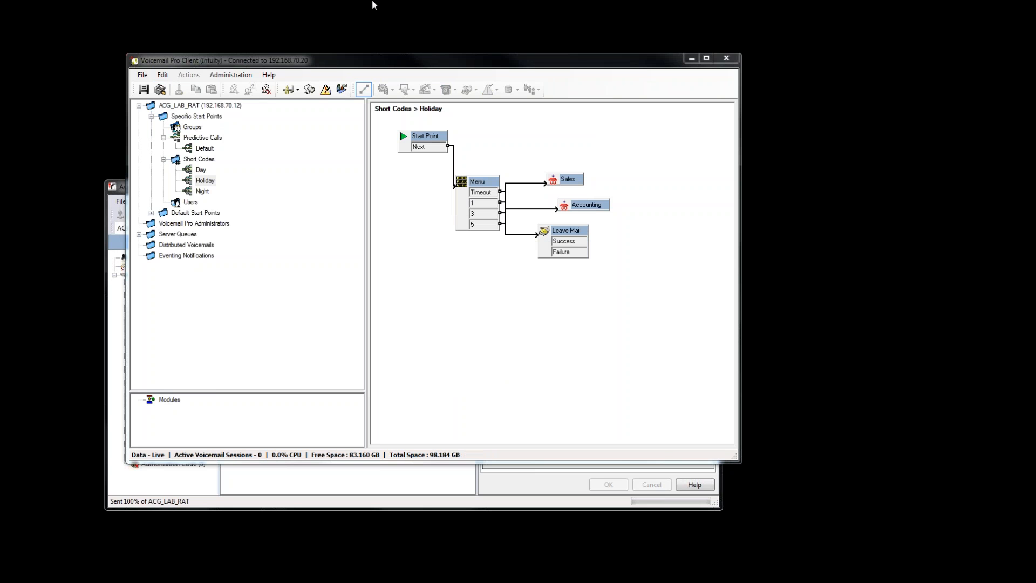
Record a new entry prompt named Holiday.wav for the Holiday flow's Menu action, using the telephone handset as the media device.
left_click(476, 187)
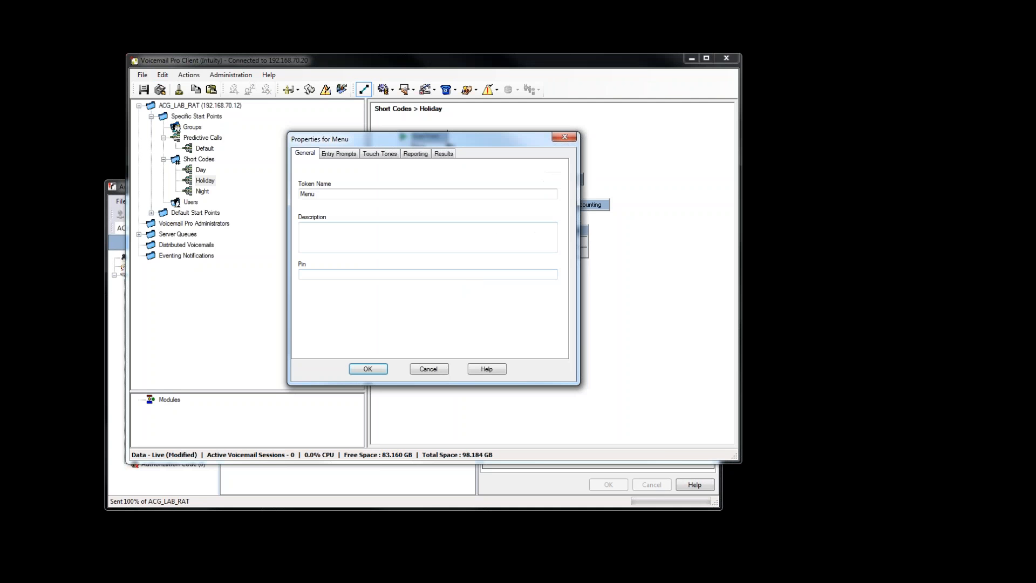
left_click(350, 155)
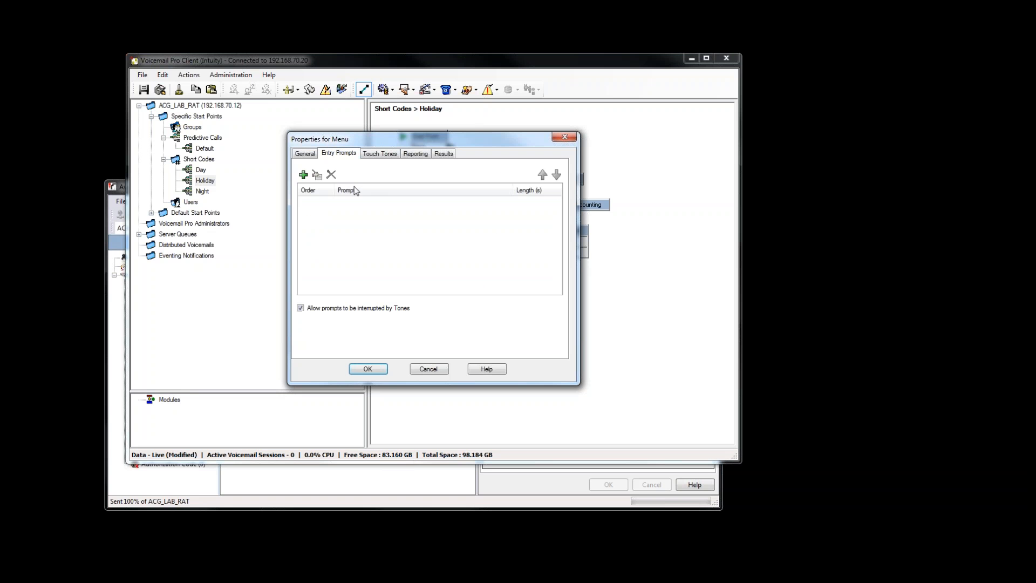
left_click(305, 157)
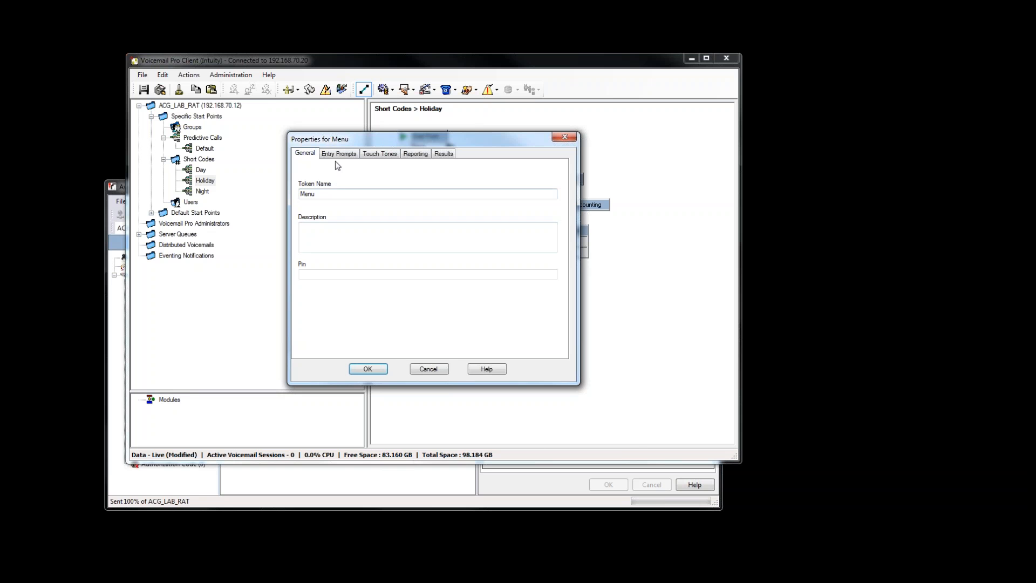
left_click_drag(325, 144, 376, 235)
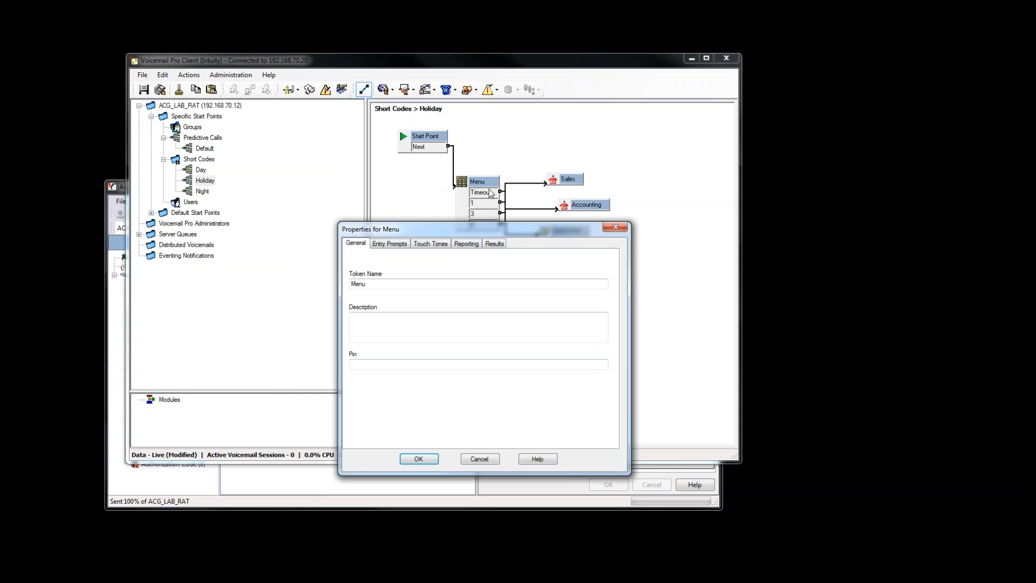
left_click(391, 244)
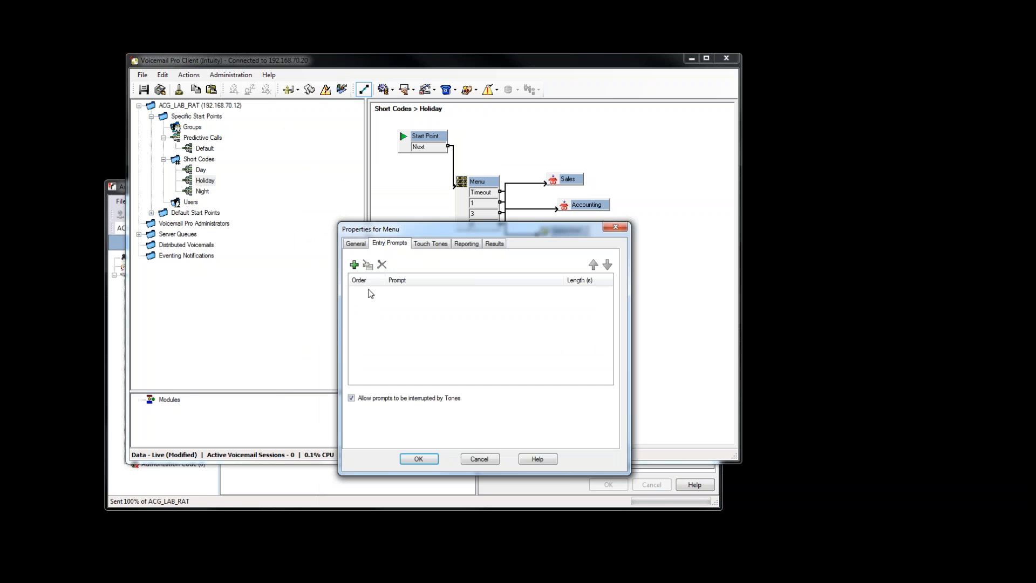
left_click(355, 266)
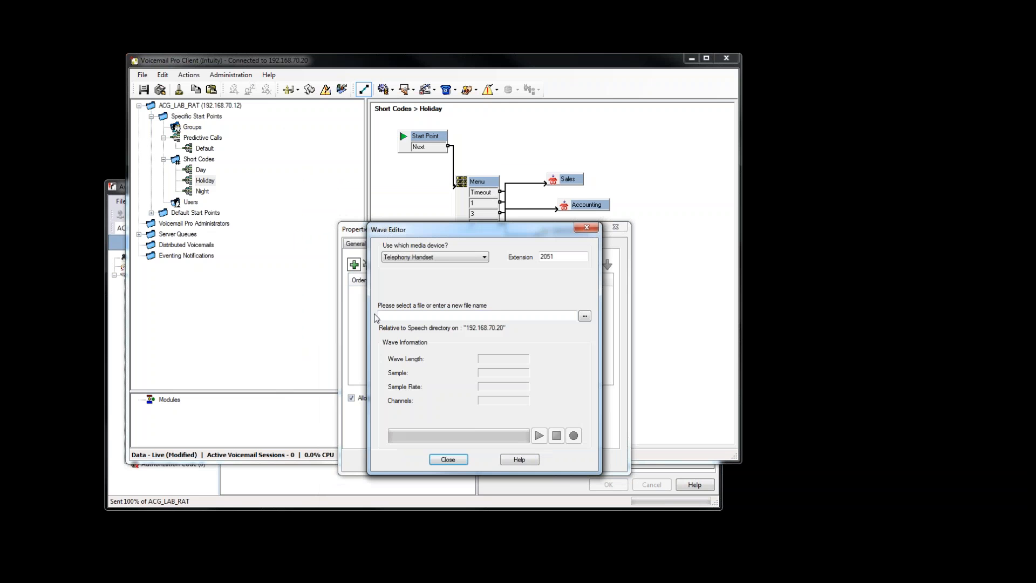
left_click(411, 316)
type("Holiday.wav")
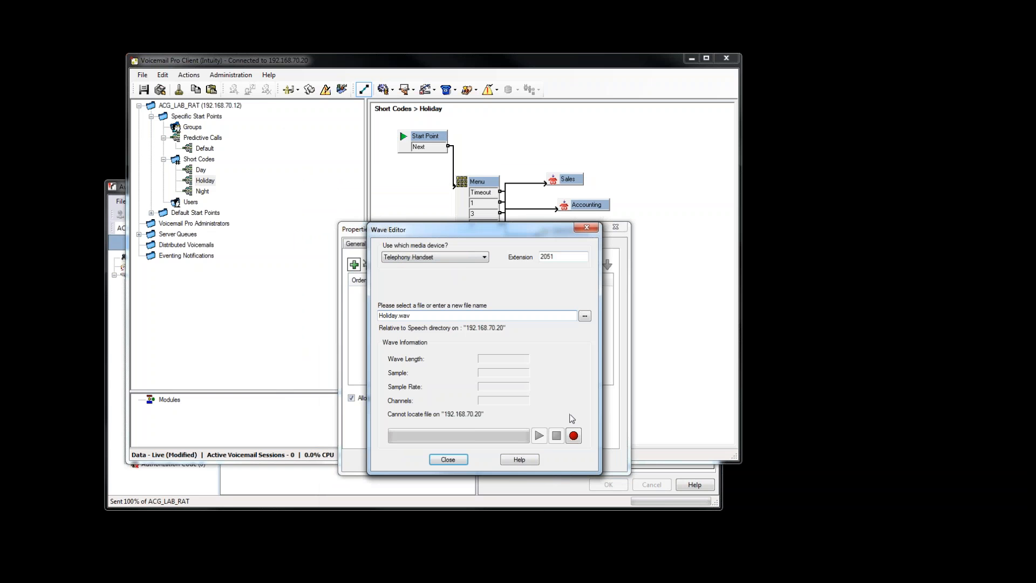
left_click(573, 435)
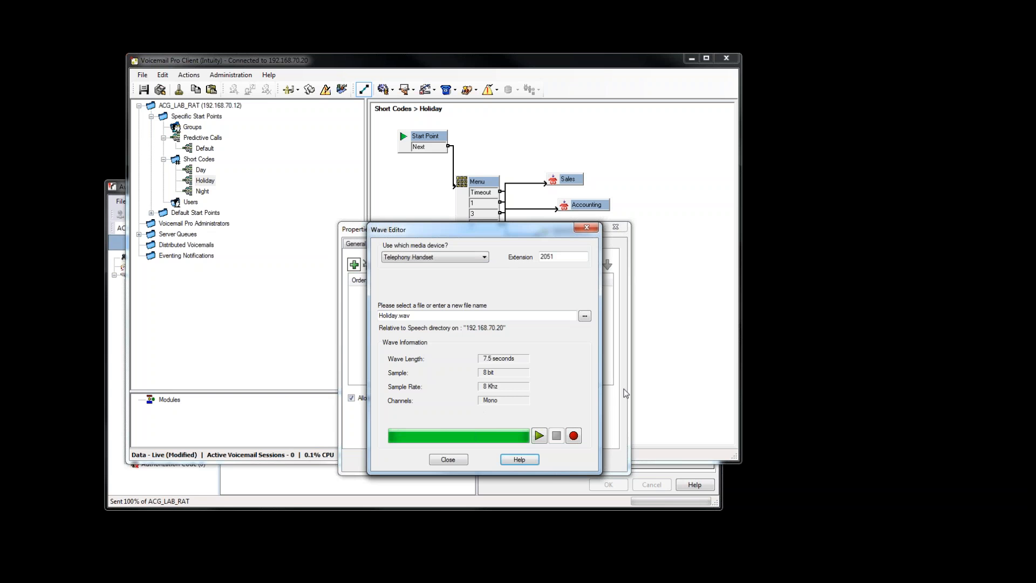
left_click(448, 459)
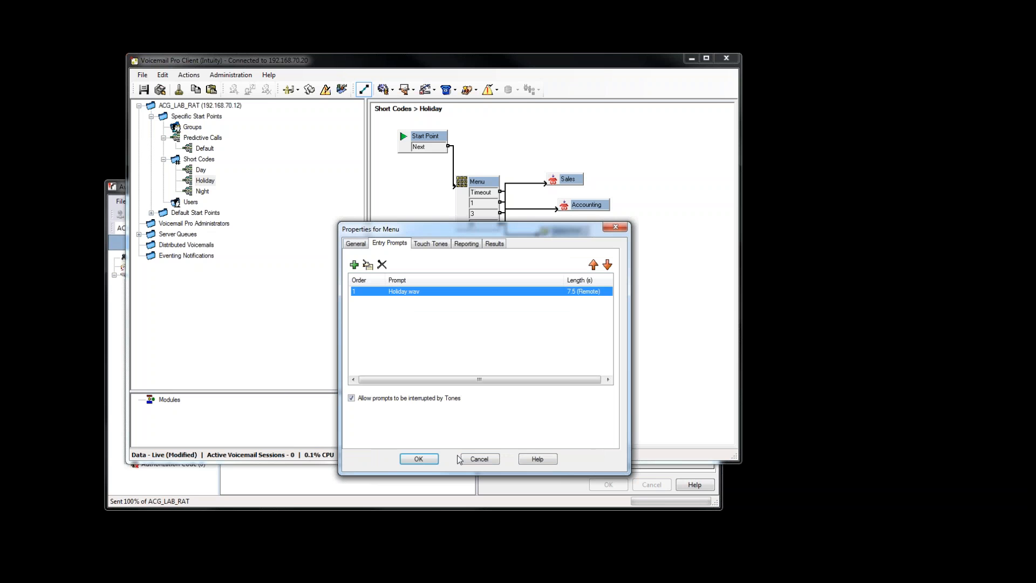
left_click(427, 459)
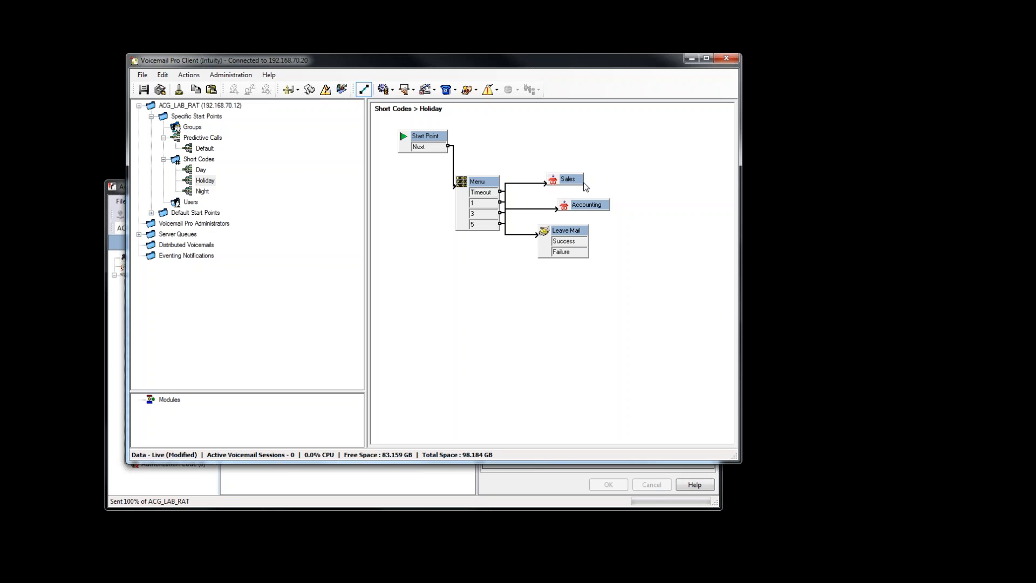
Display the Night call flow, then save the pending voicemail changes and make them live.
left_click(204, 192)
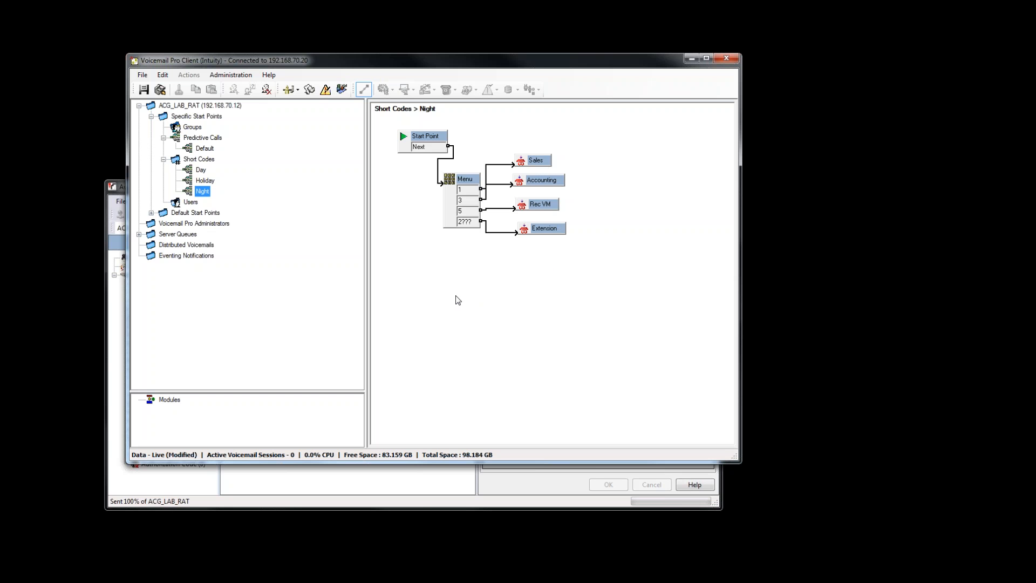
left_click(160, 89)
left_click(418, 284)
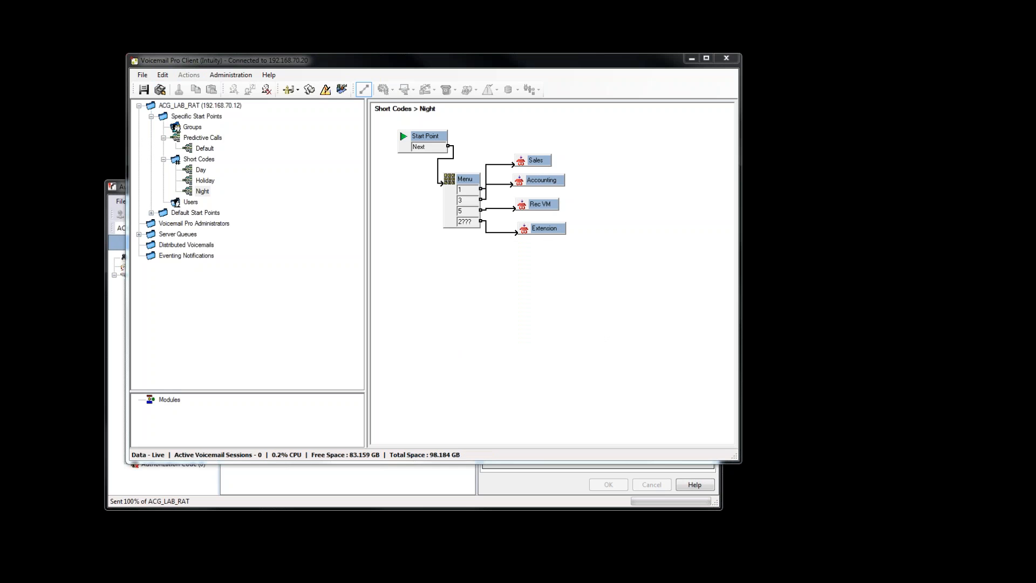
left_click(647, 309)
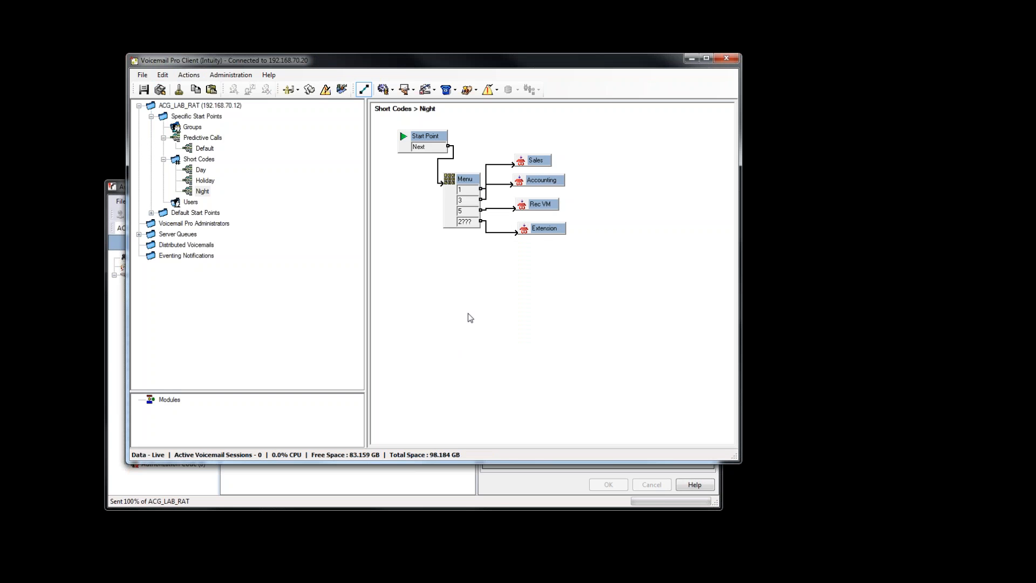
Switch to IP Office Manager and view the existing *901 entry among the short codes.
left_click(328, 485)
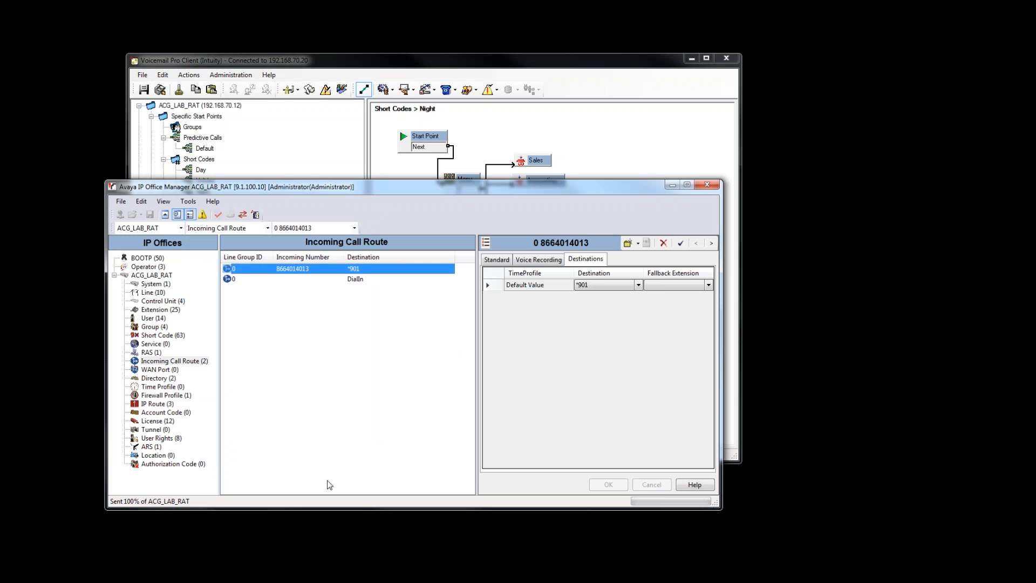
left_click_drag(358, 187, 348, 233)
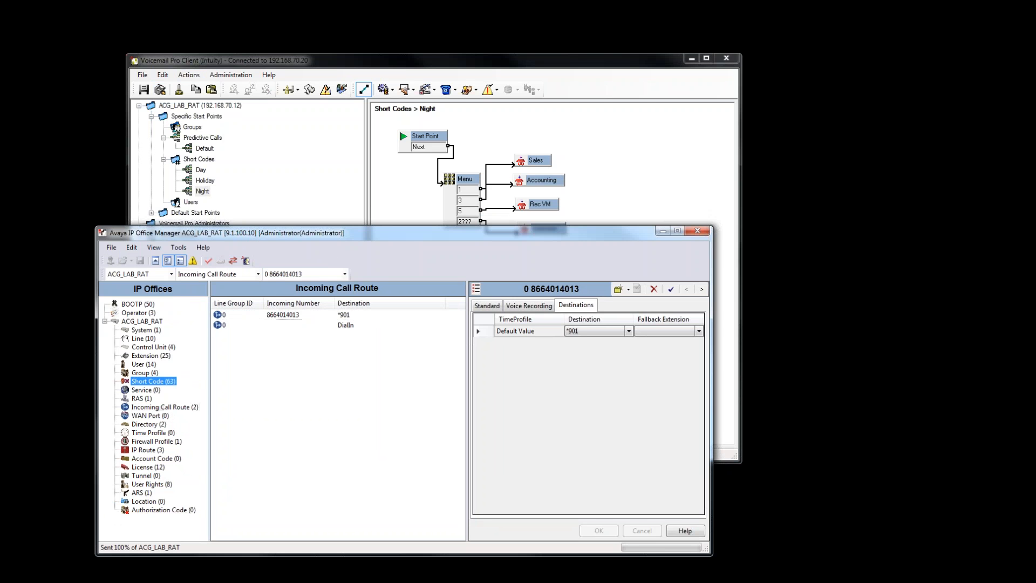
left_click(140, 383)
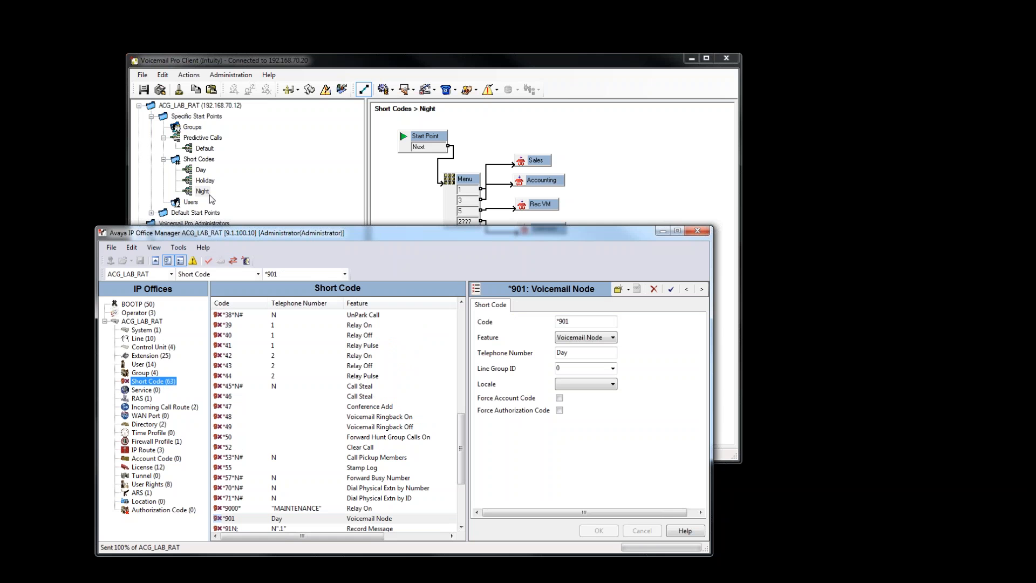
left_click(277, 519)
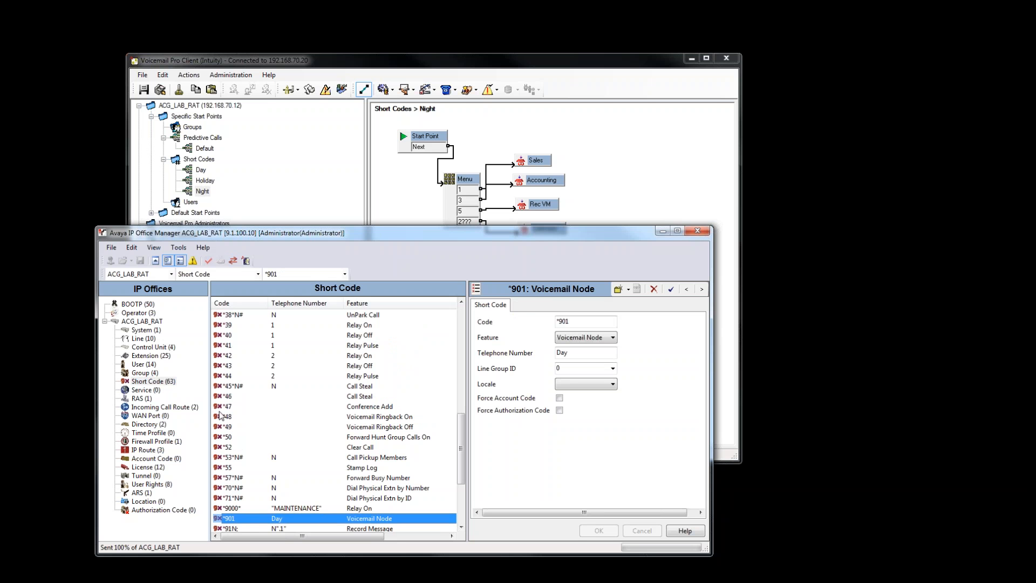
Create short code *902 with the Voicemail Node feature and Night as its telephone number.
right_click(234, 509)
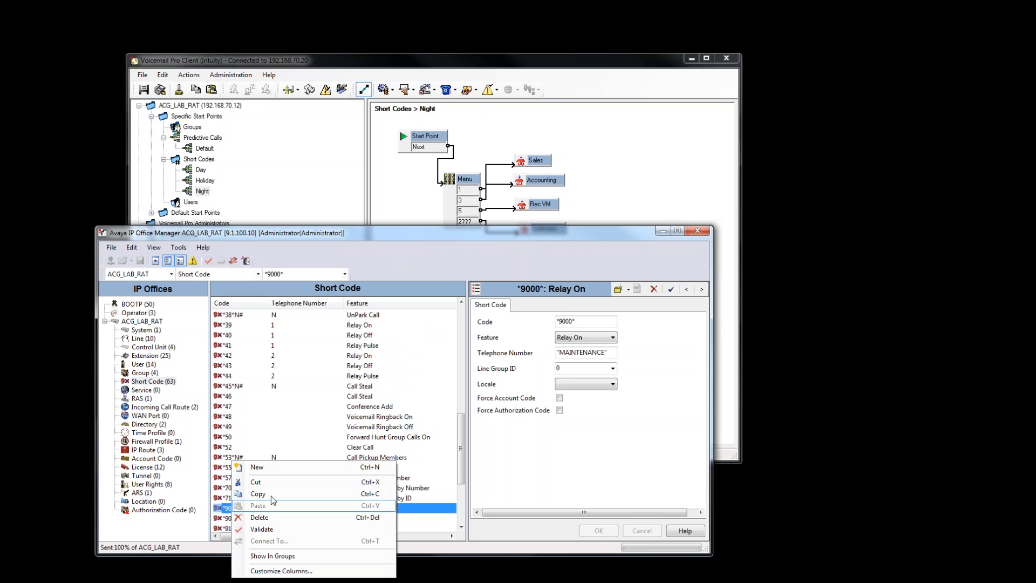
left_click(268, 466)
type("*902")
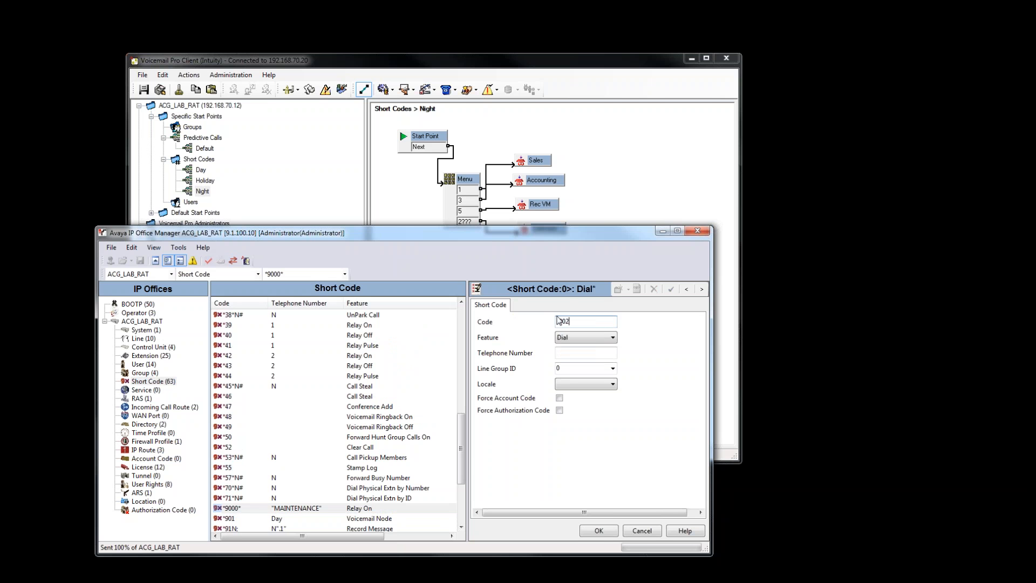
left_click(576, 337)
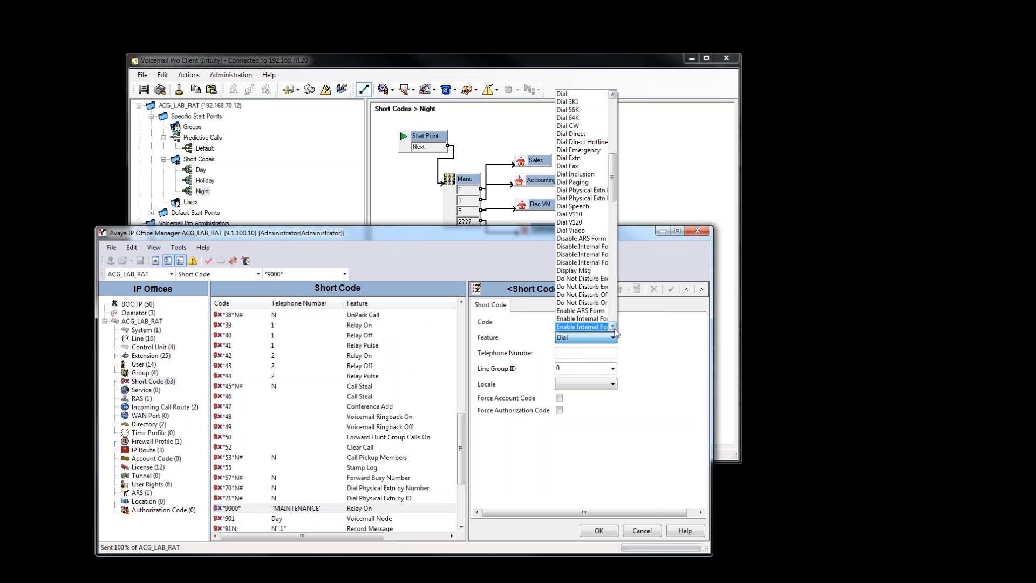
key("v")
left_click(613, 327)
left_click(599, 327)
left_click(576, 354)
type("Night")
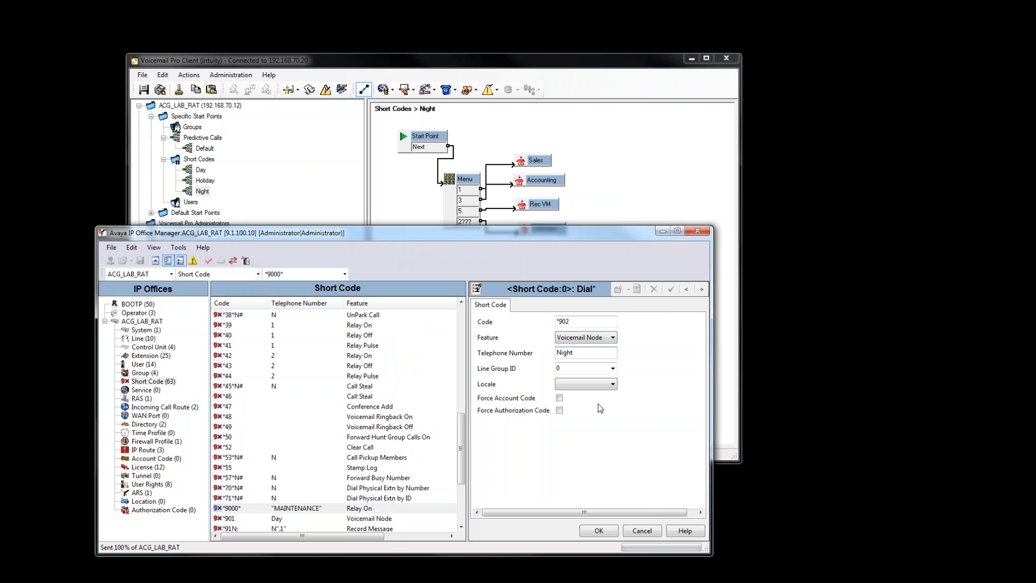
left_click(608, 533)
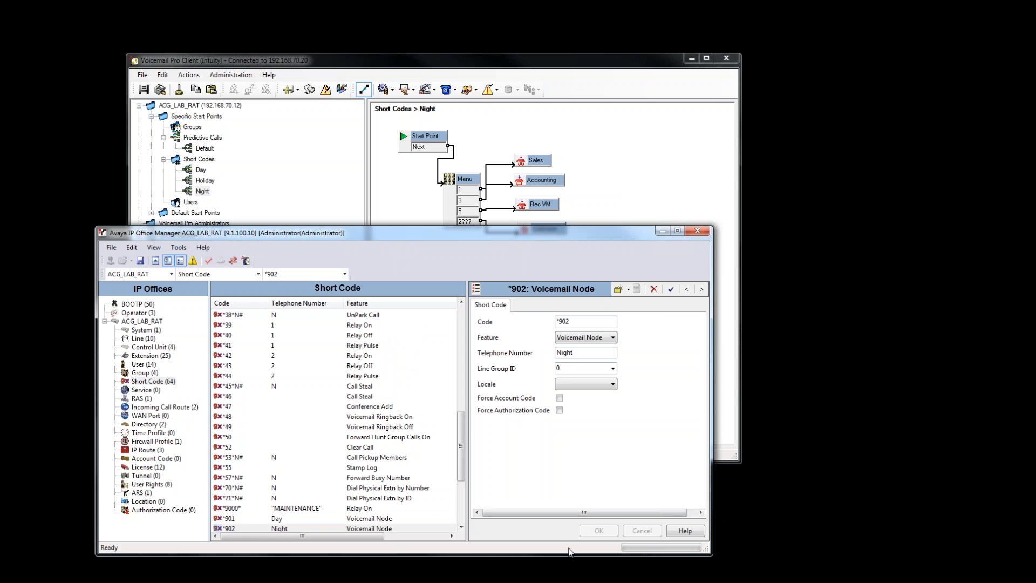
Create short code *903 with the Voicemail Node feature and telephone number Holiday, and save the configuration in Merge mode.
scroll(432, 482, "down", 3)
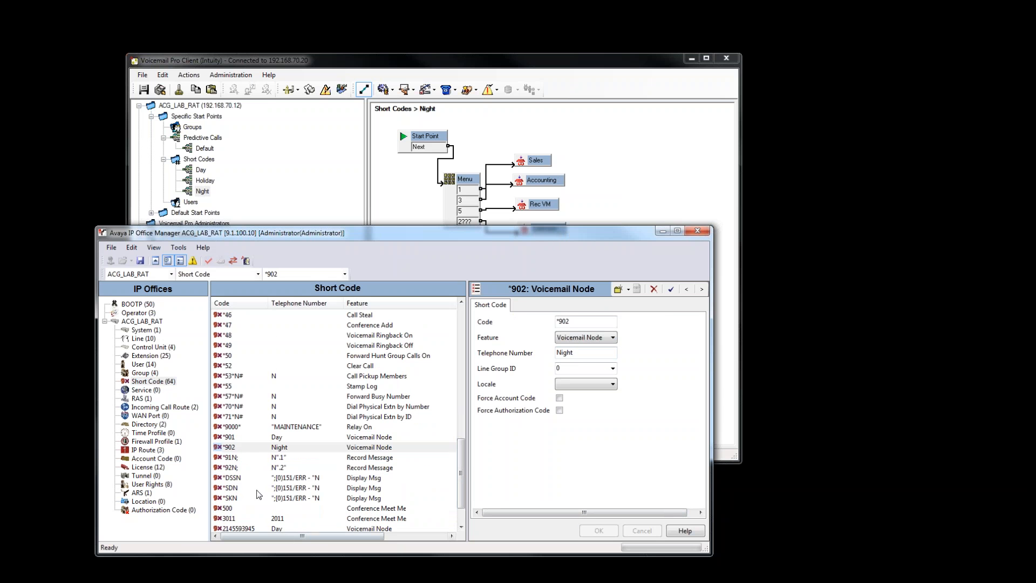
right_click(263, 445)
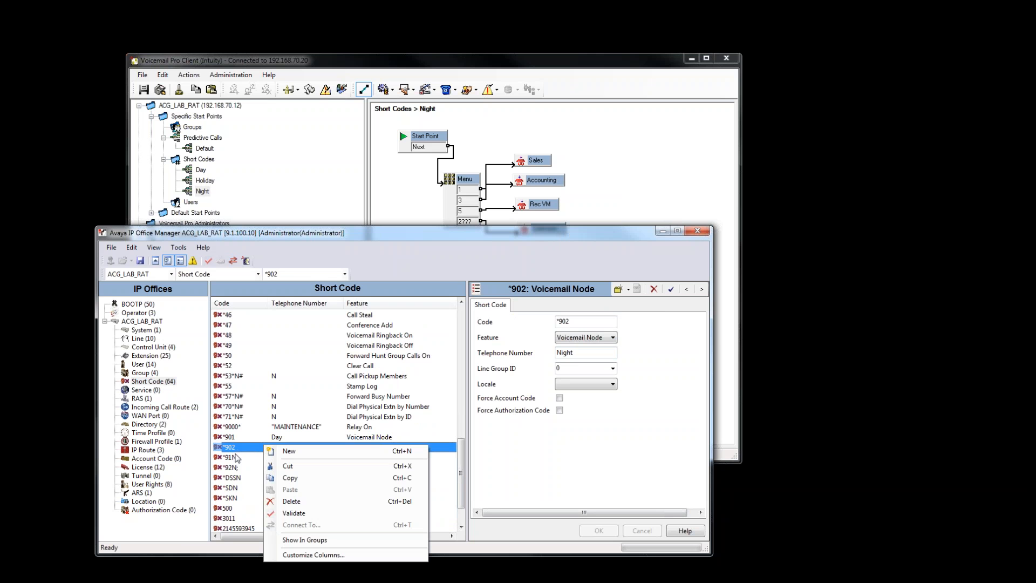
left_click(300, 455)
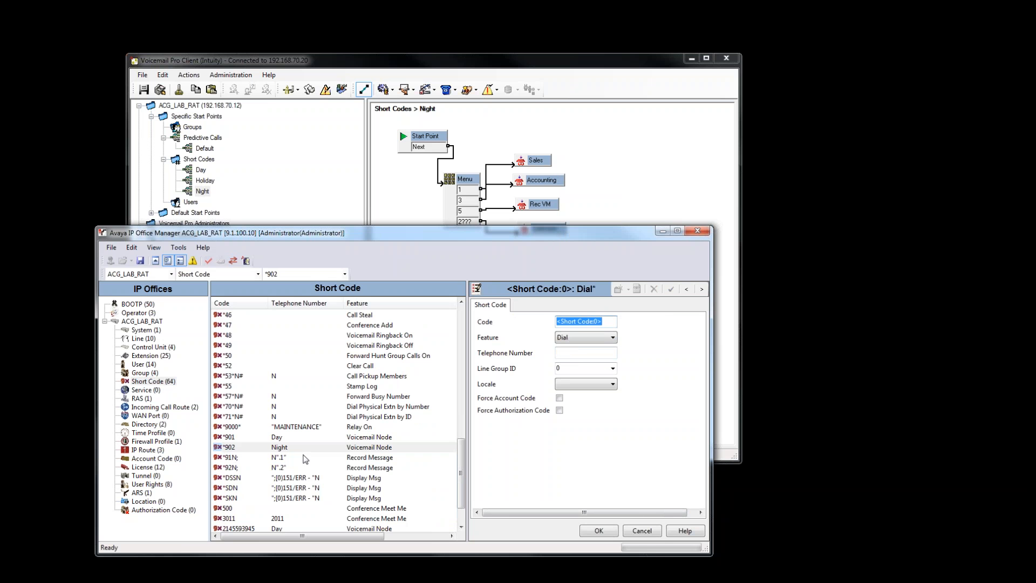
type("*903")
left_click(574, 341)
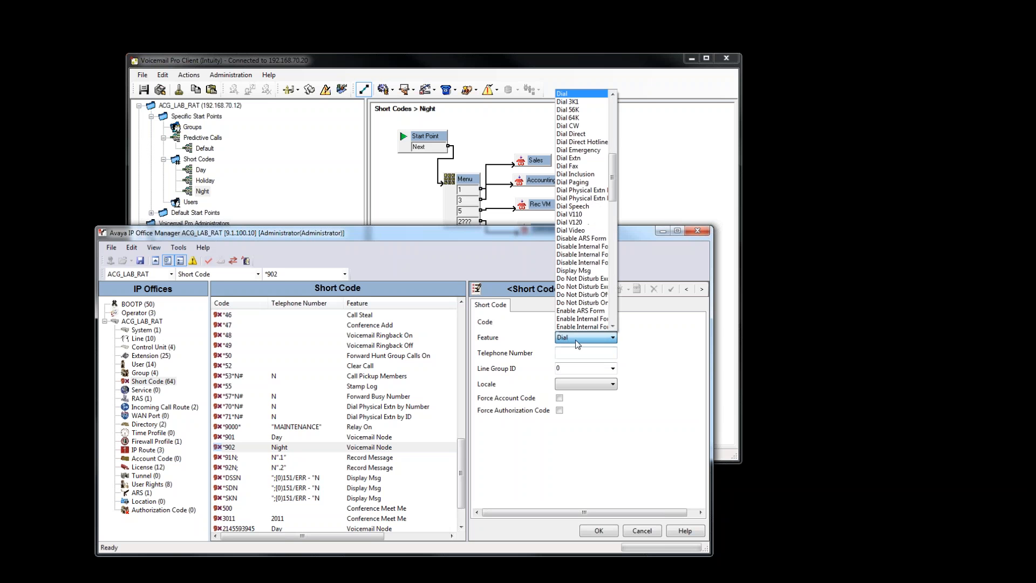
key("v")
key("Down")
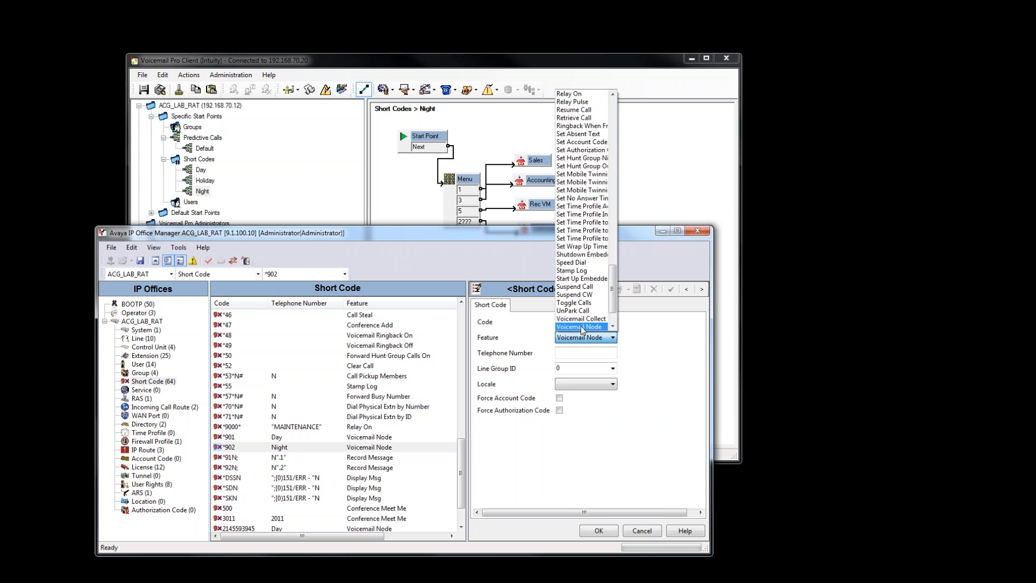
left_click(582, 326)
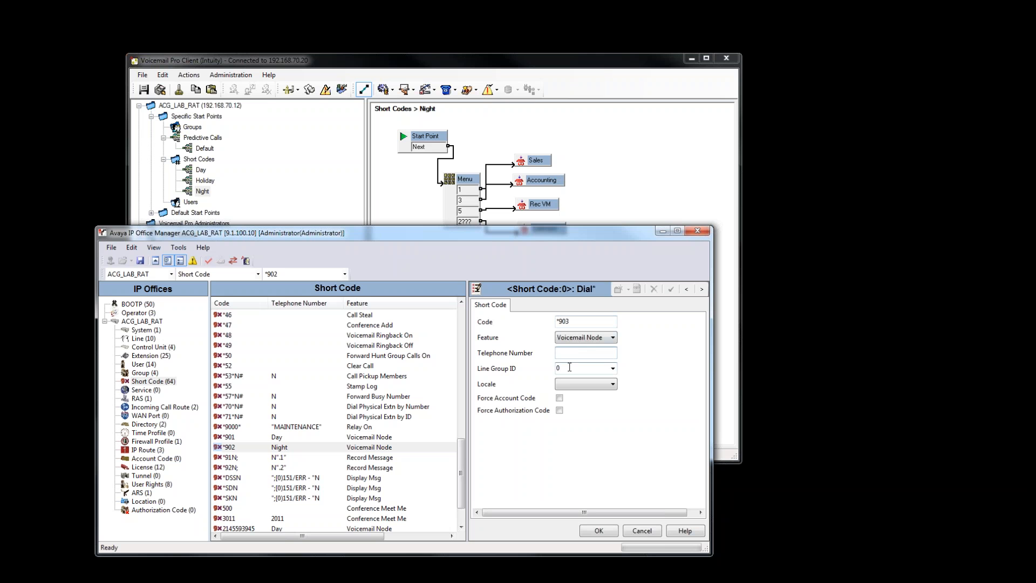
type("Holiday")
left_click(598, 531)
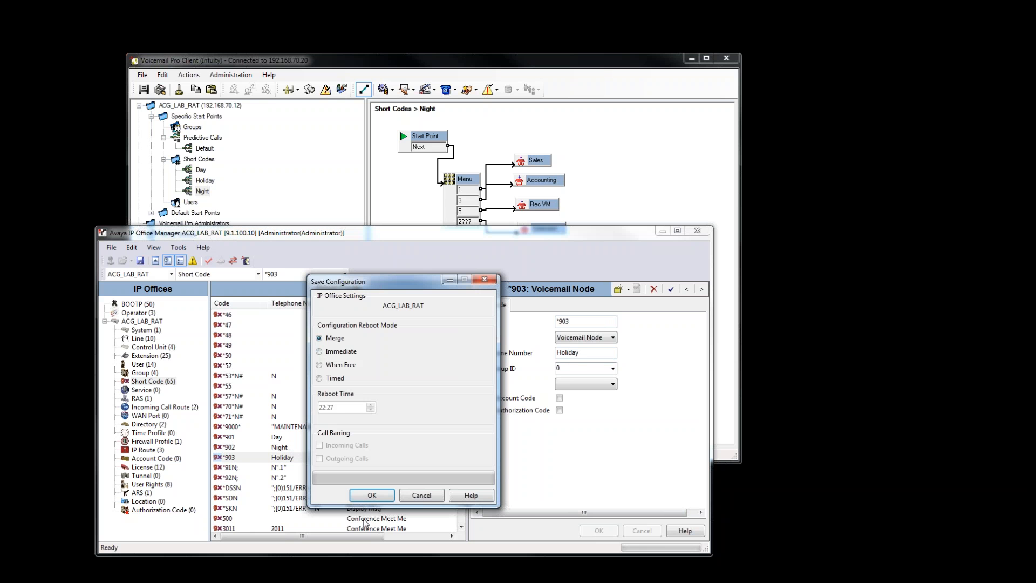
left_click(381, 498)
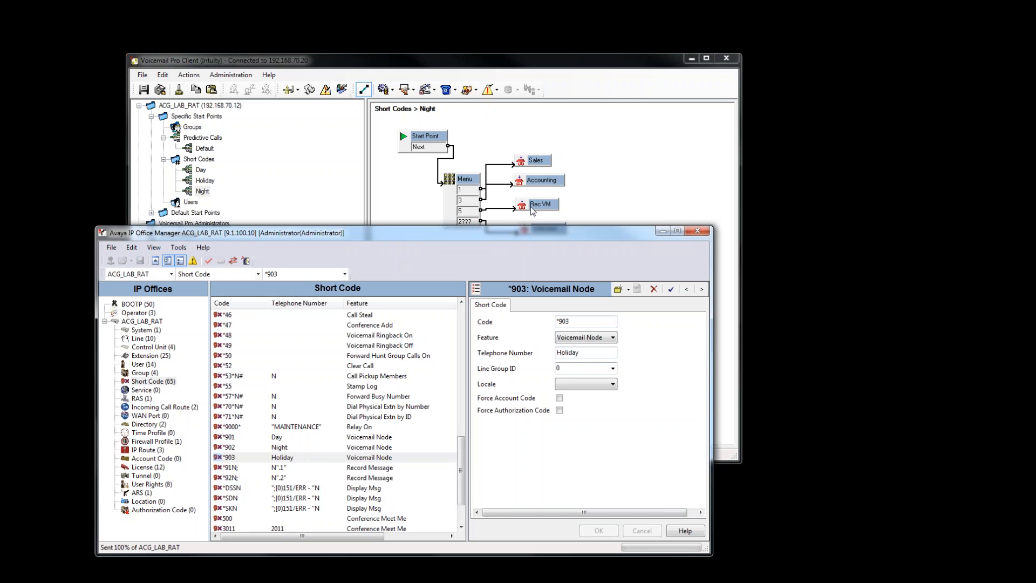
Switch to Voicemail Pro Client and add a start point named Attendant under Short Codes.
left_click(664, 190)
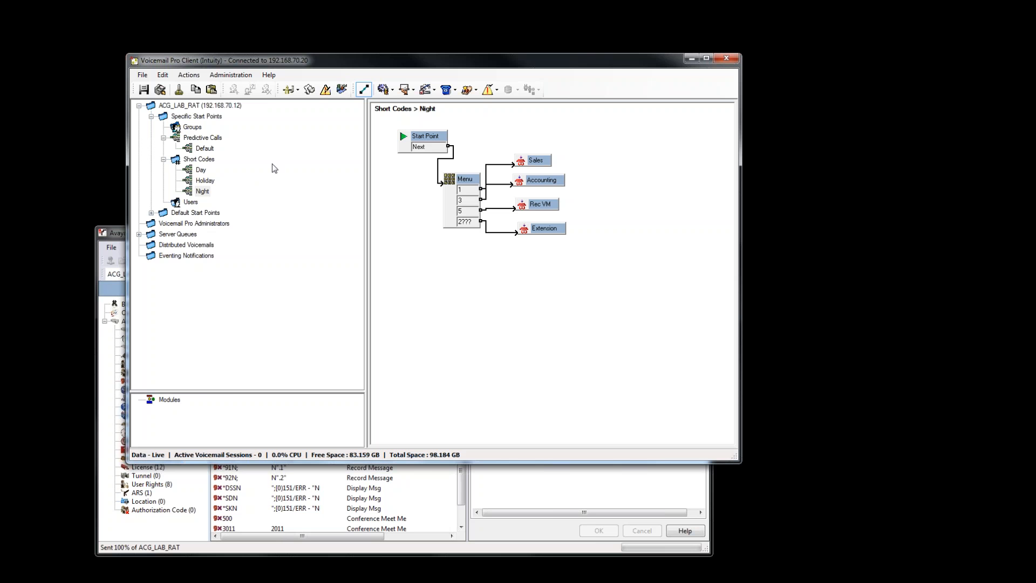
right_click(212, 161)
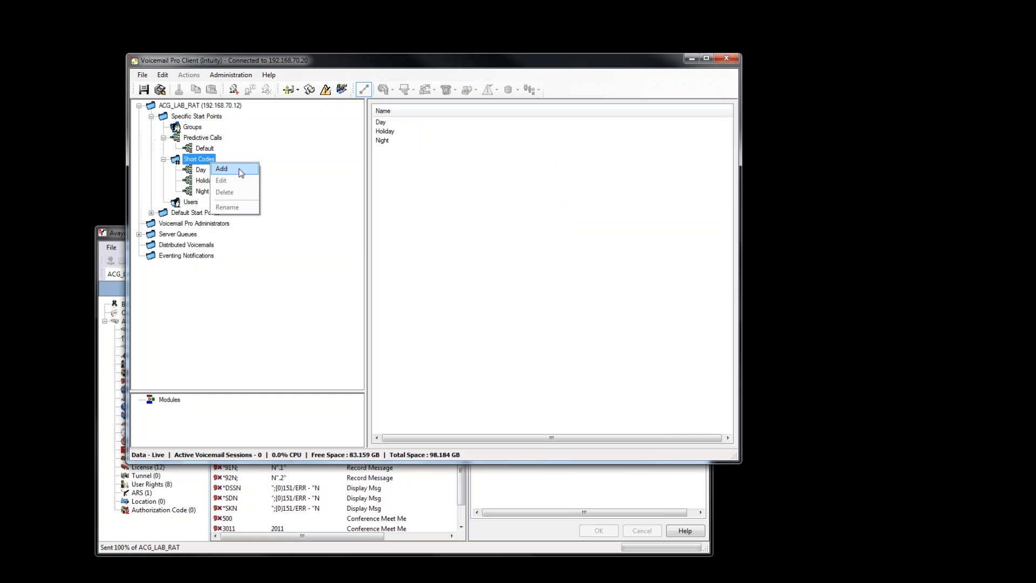
left_click(241, 170)
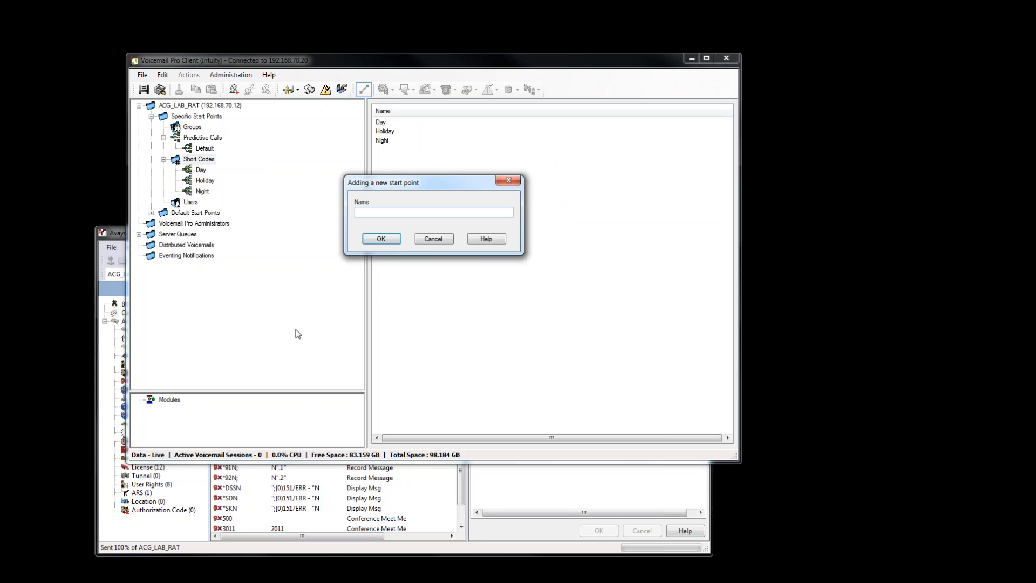
type("Attendant")
left_click(391, 239)
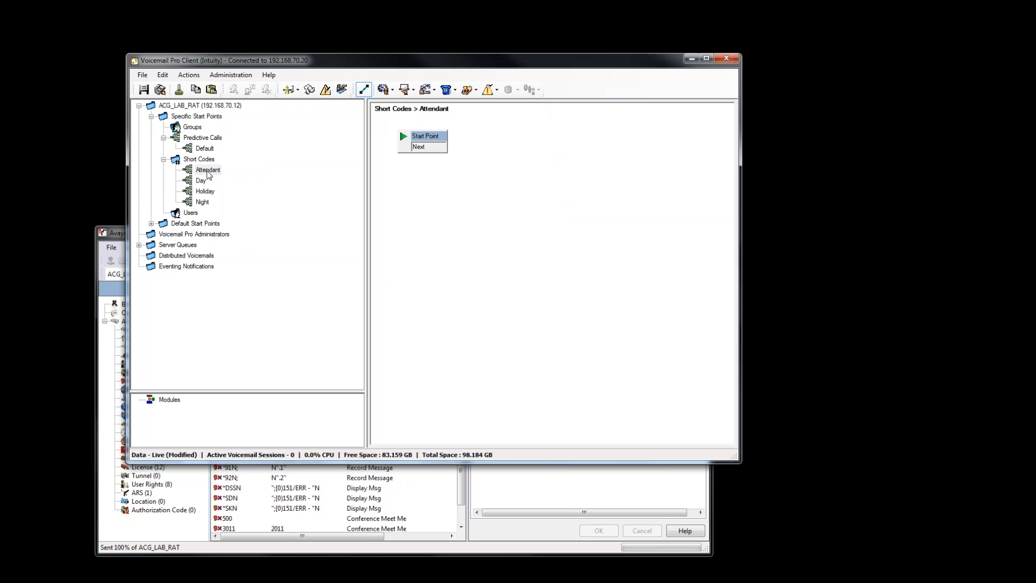
Switch to IP Office Manager and view the incoming call route whose destination is *901.
left_click(500, 536)
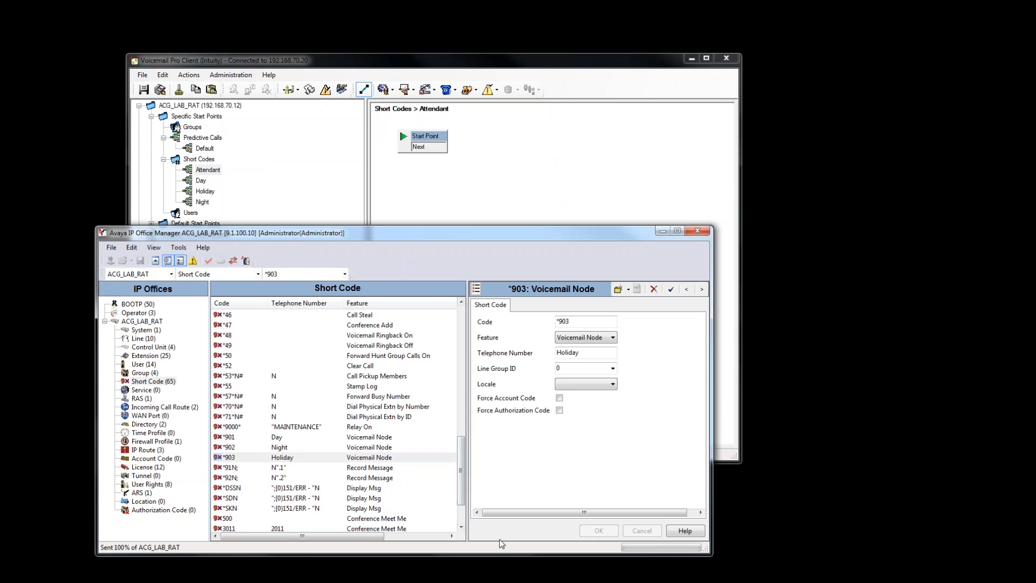
left_click(170, 407)
left_click(337, 318)
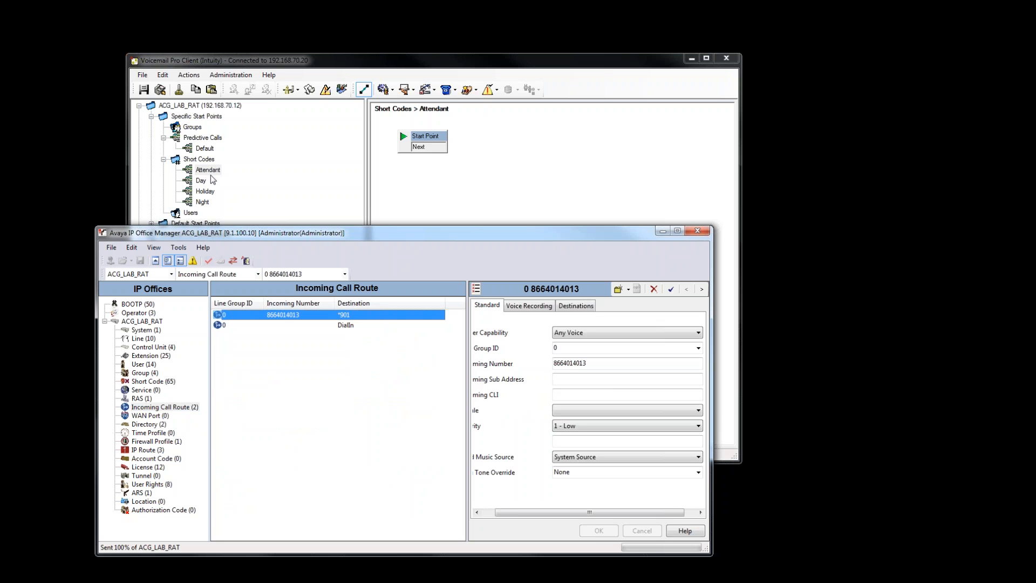
Create short code *900 with the Voicemail Node feature and telephone number Attendant, and save the configuration in Merge mode.
left_click(162, 383)
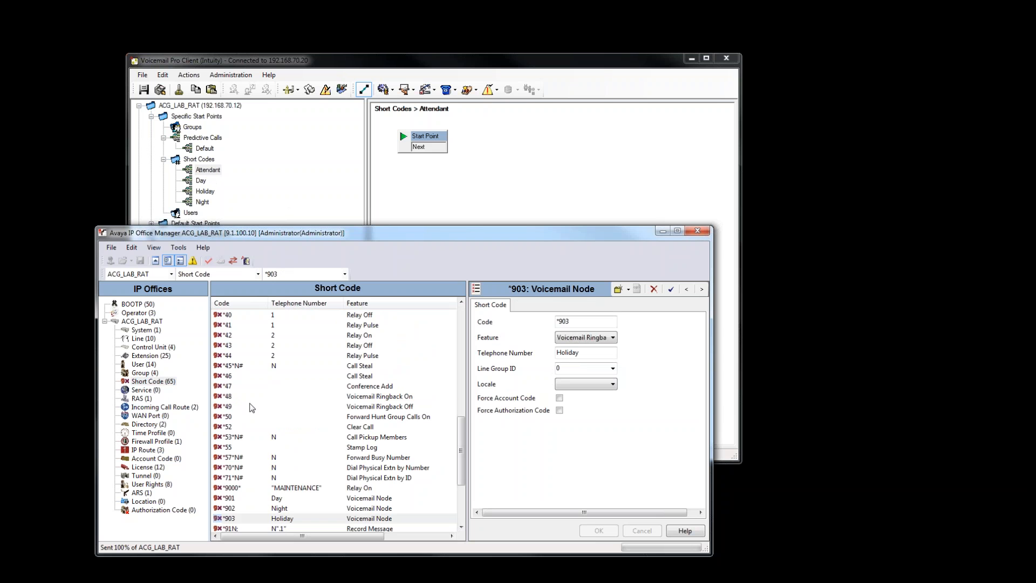
right_click(249, 407)
left_click(311, 419)
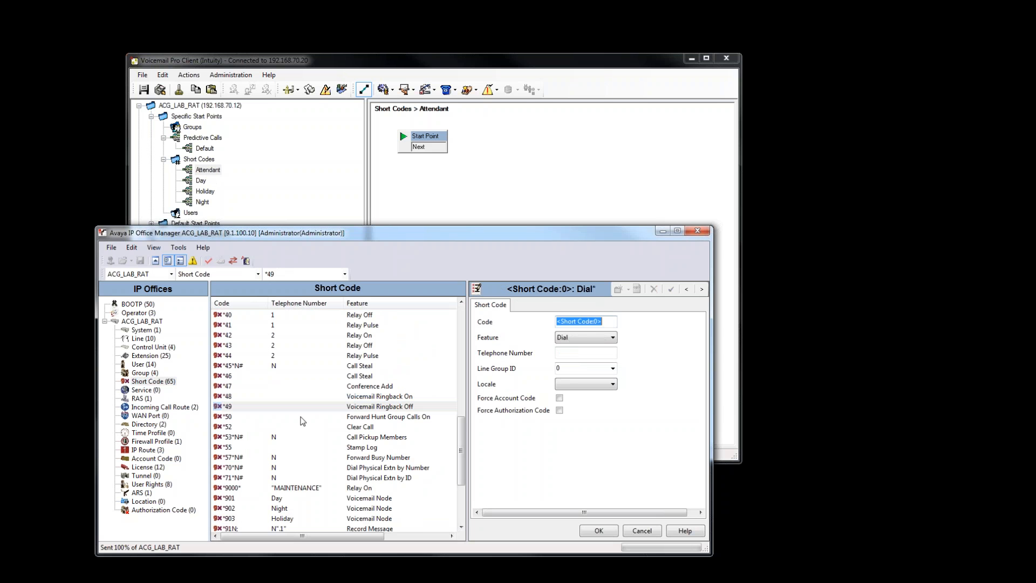
type("*900")
left_click(577, 339)
key("v")
left_click(591, 327)
left_click(572, 352)
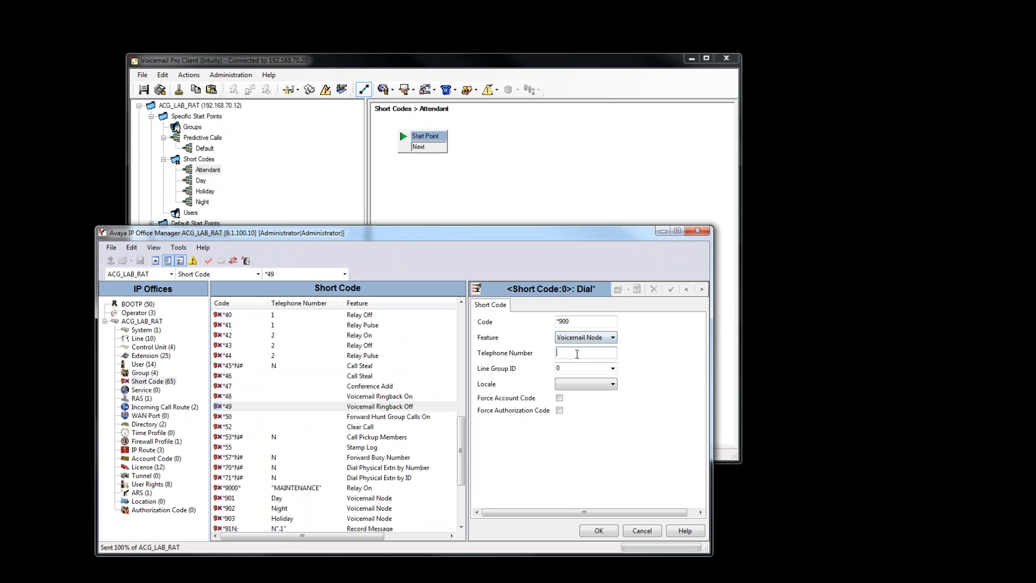
type("Attendant")
left_click(598, 531)
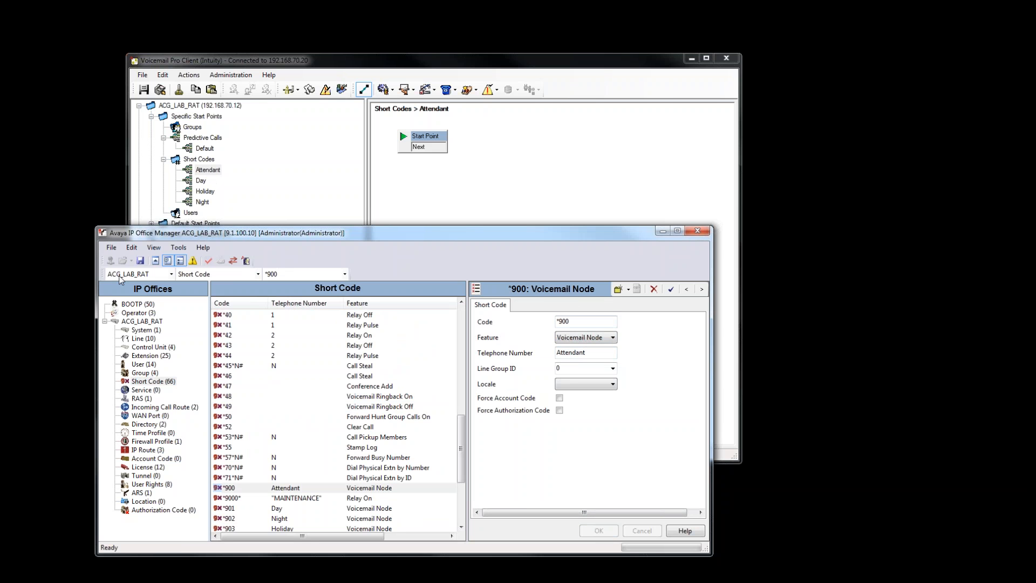
left_click(140, 262)
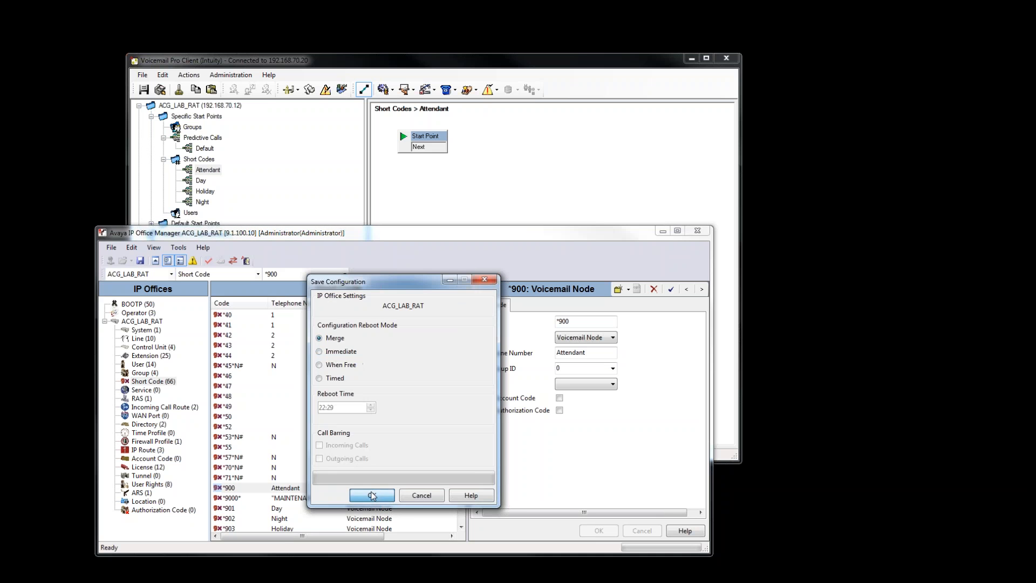
left_click(381, 505)
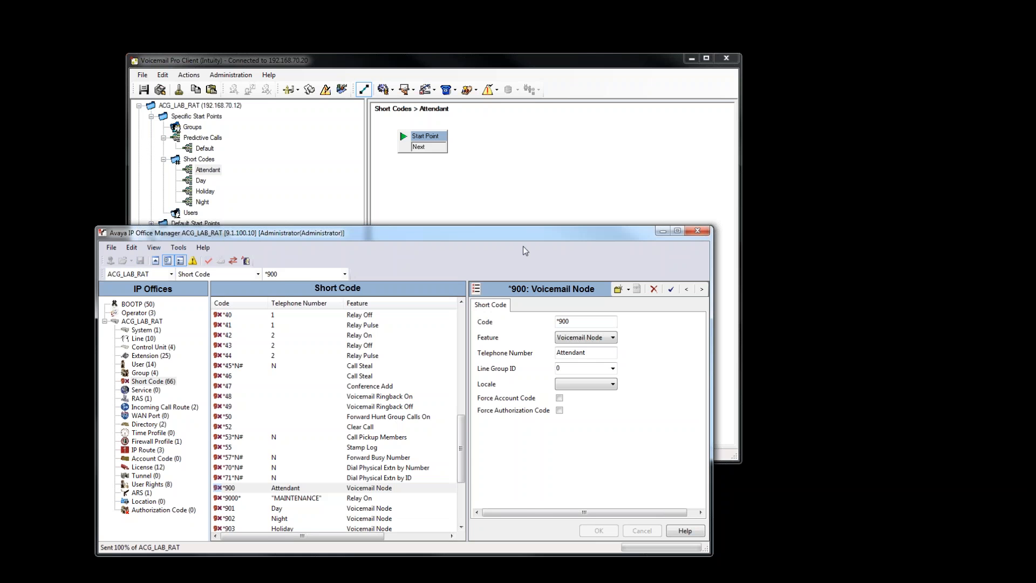
Switch to Voicemail Pro Client and create two conditions named Holiday and OfficeHours in the Condition Editor.
left_click(547, 183)
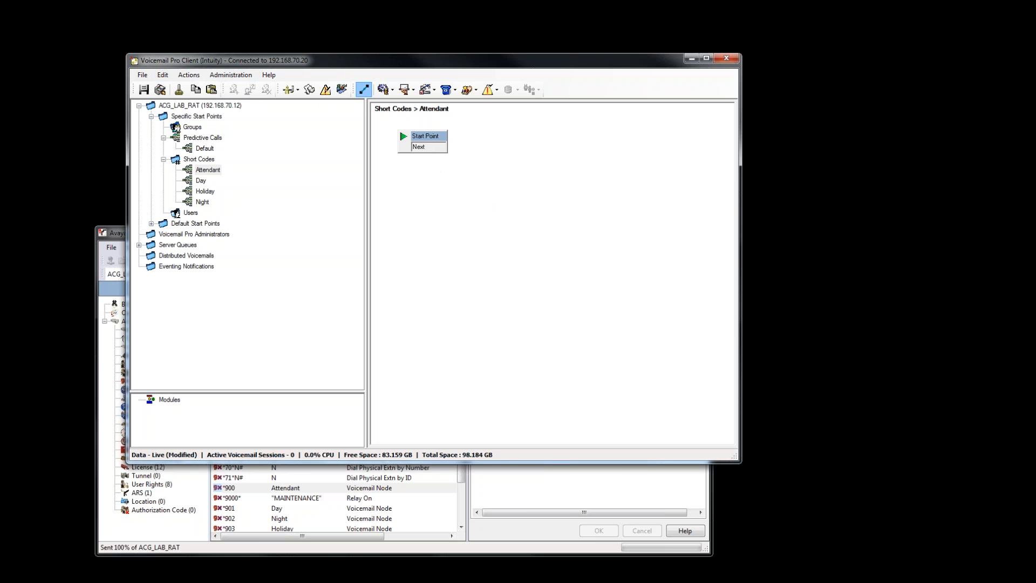
left_click(326, 90)
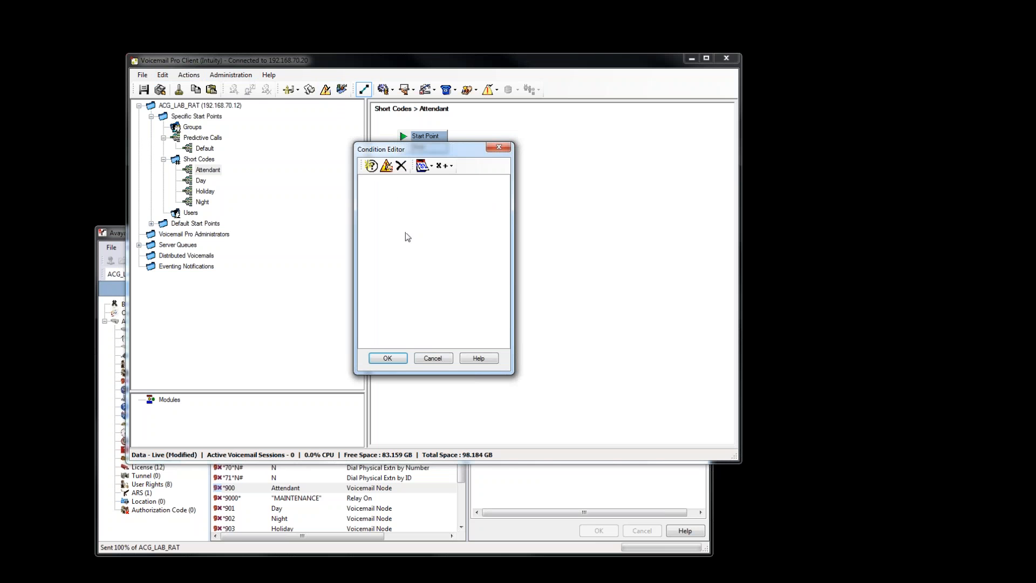
left_click(374, 166)
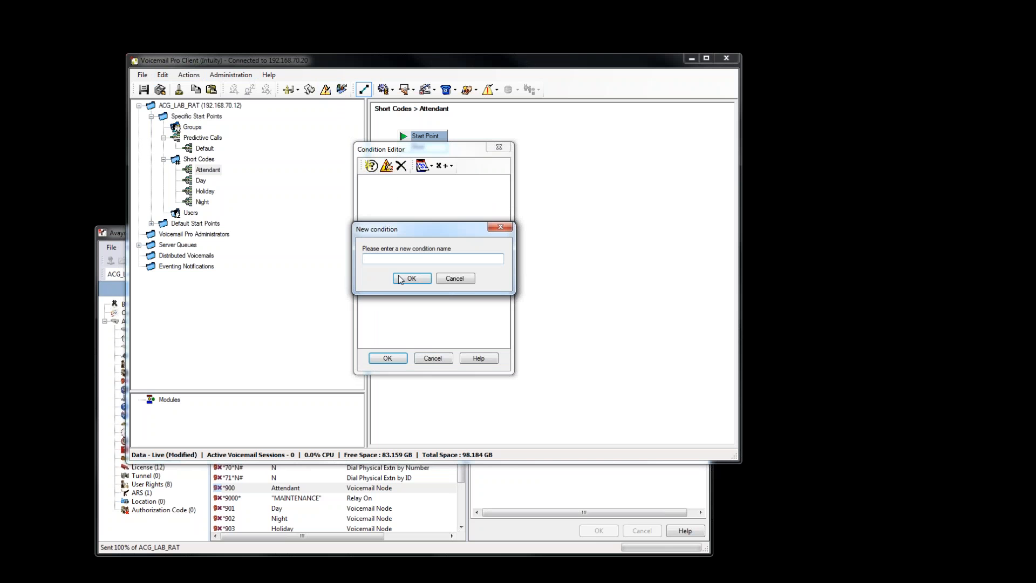
type("Holiday")
left_click(419, 279)
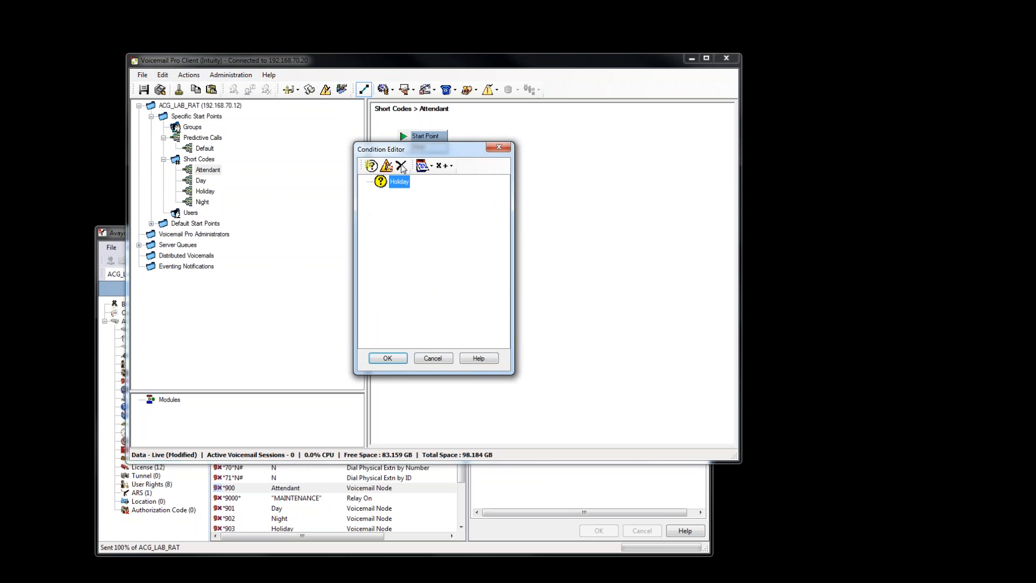
left_click(371, 167)
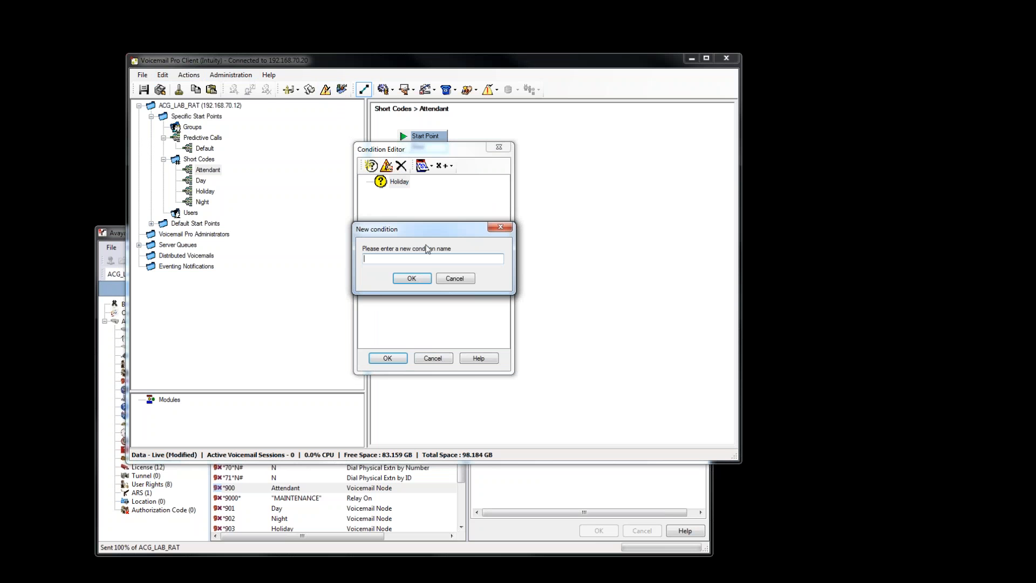
type("OfficeHours")
left_click(411, 278)
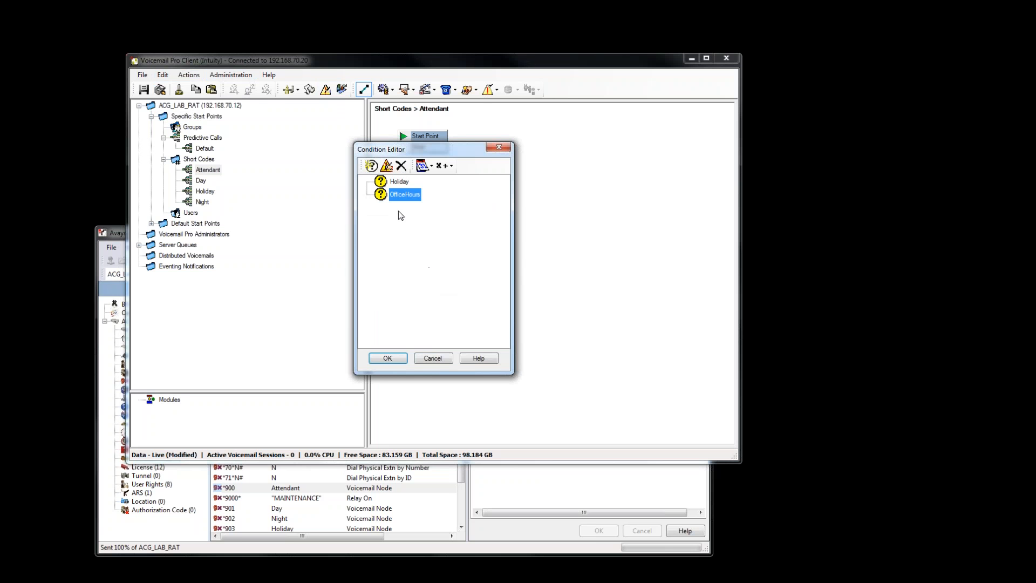
Add a Calendar element to the Holiday condition and a Week Planner element to OfficeHours, and confirm the conditions.
left_click(394, 182)
left_click(433, 169)
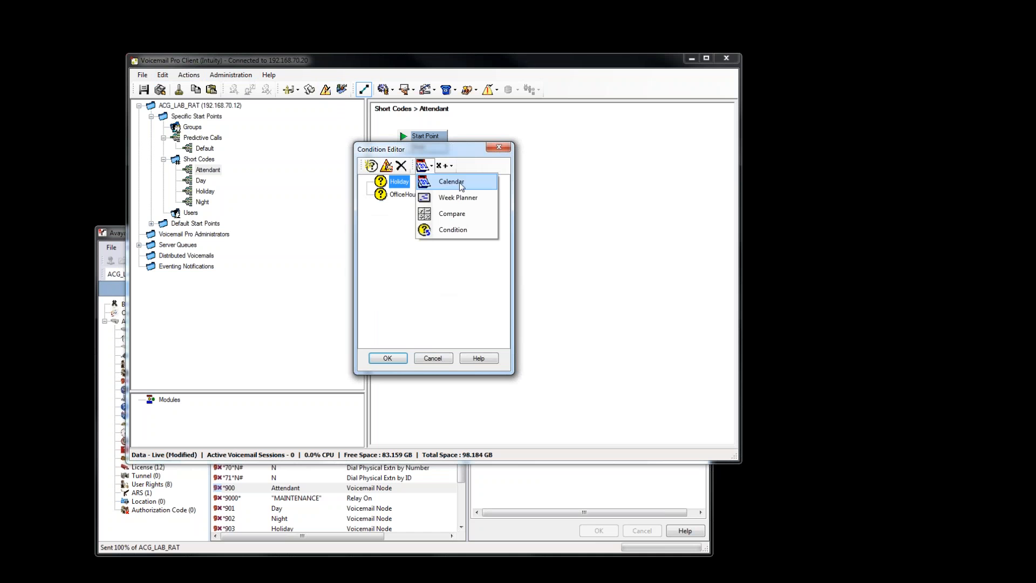
left_click(448, 182)
left_click(399, 184)
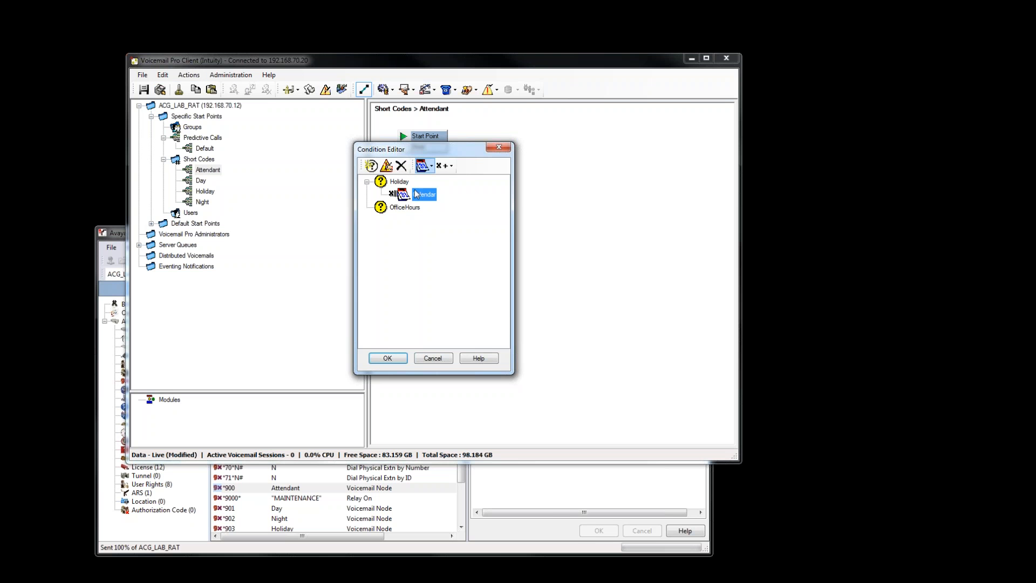
left_click(431, 168)
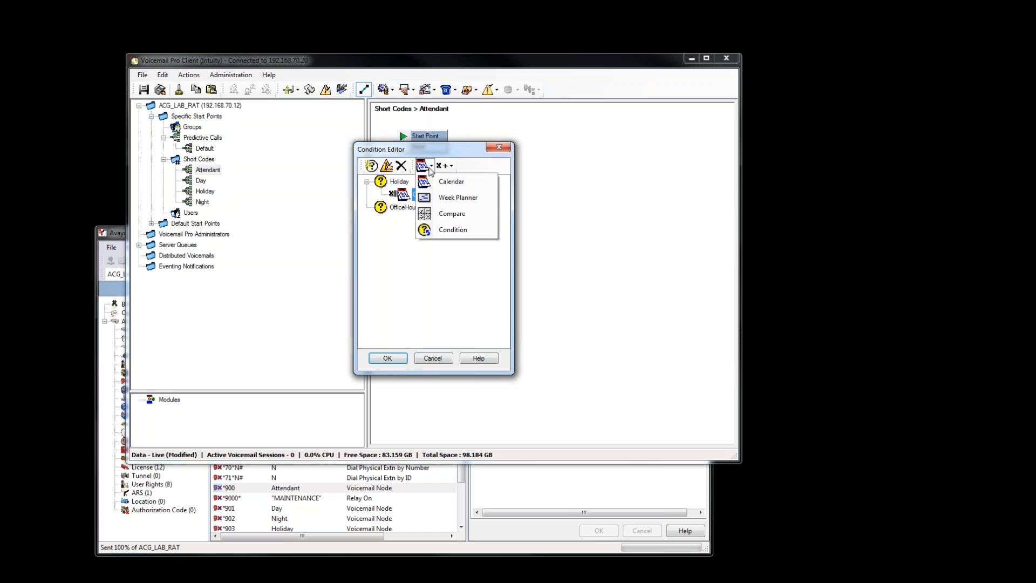
left_click(449, 200)
left_click(413, 207)
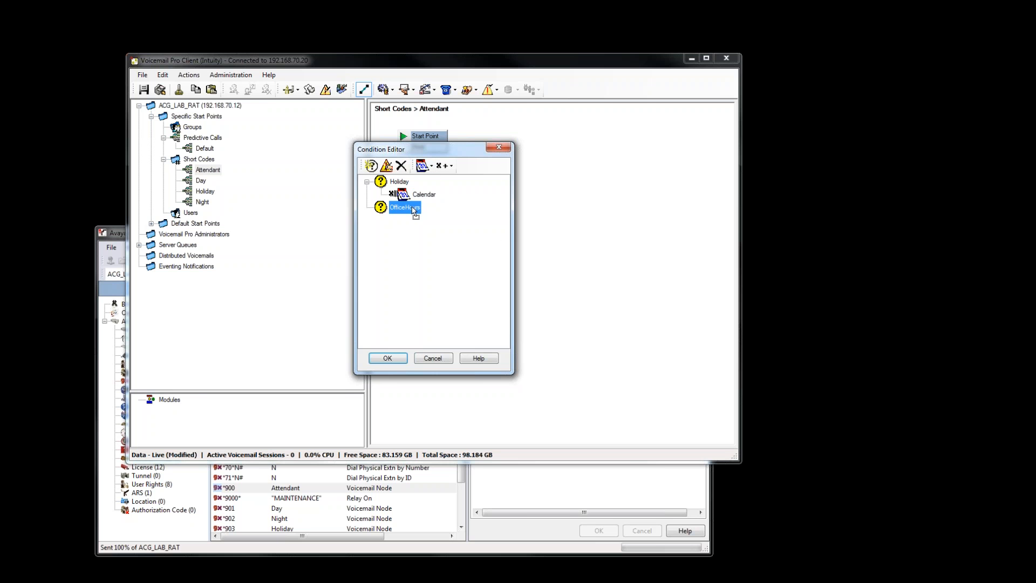
left_click(399, 358)
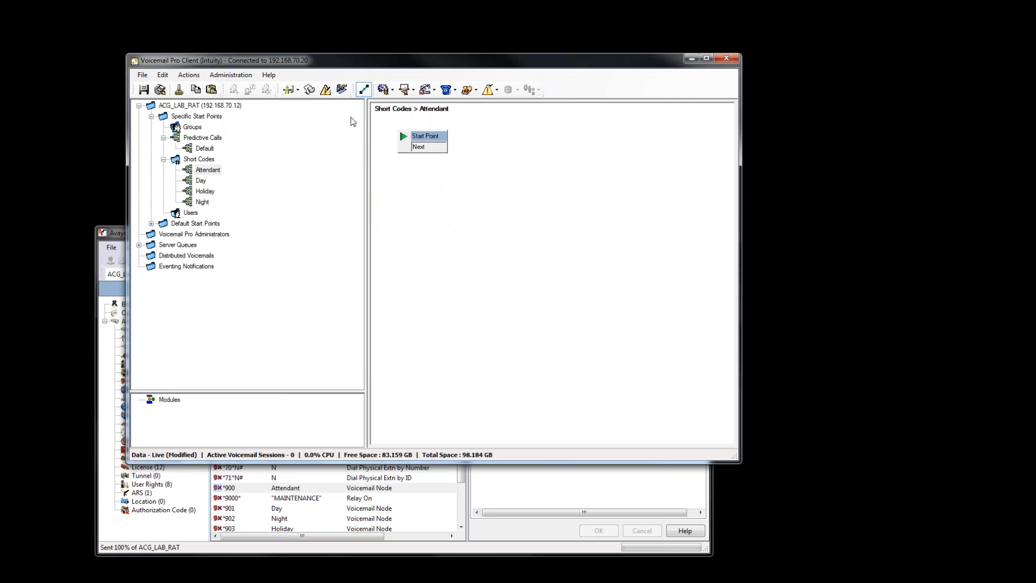
Reopen the Condition Editor and mark September 7, 2015 in the Holiday condition's calendar.
left_click(325, 89)
left_click(420, 197)
left_click(421, 222)
left_click(414, 196)
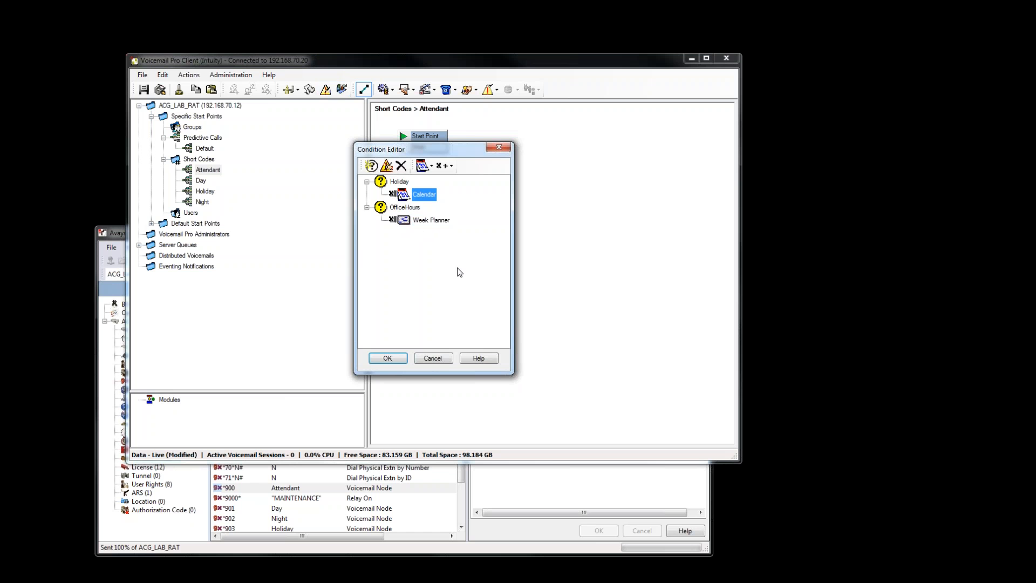
double_click(424, 195)
left_click_drag(409, 175, 406, 238)
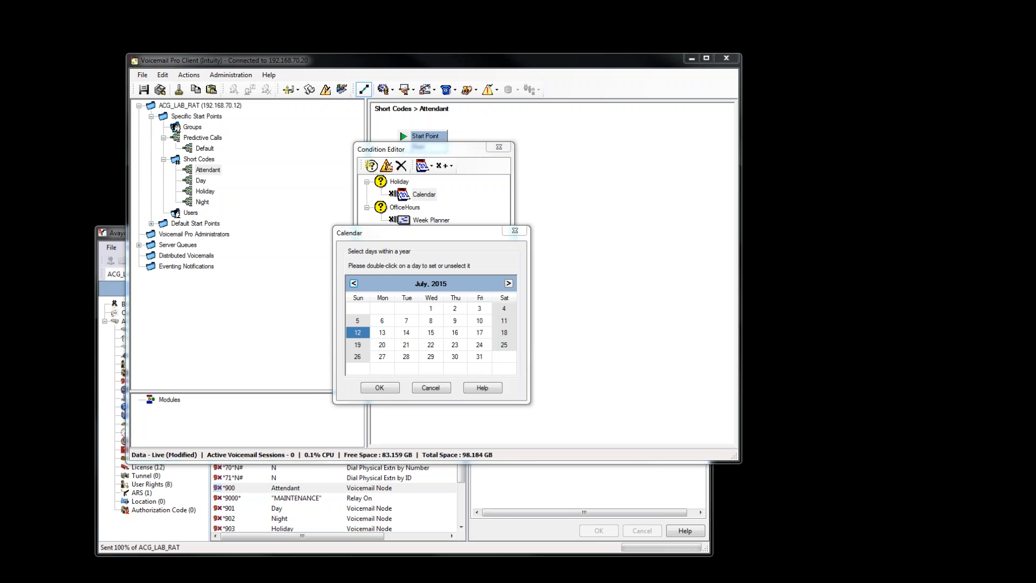
left_click(509, 283)
left_click(508, 284)
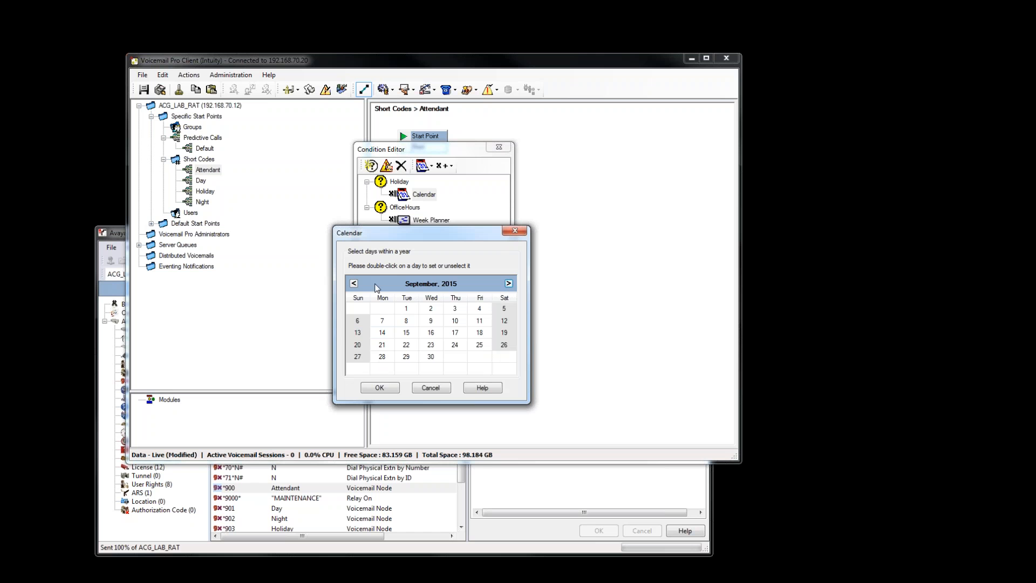
left_click(354, 283)
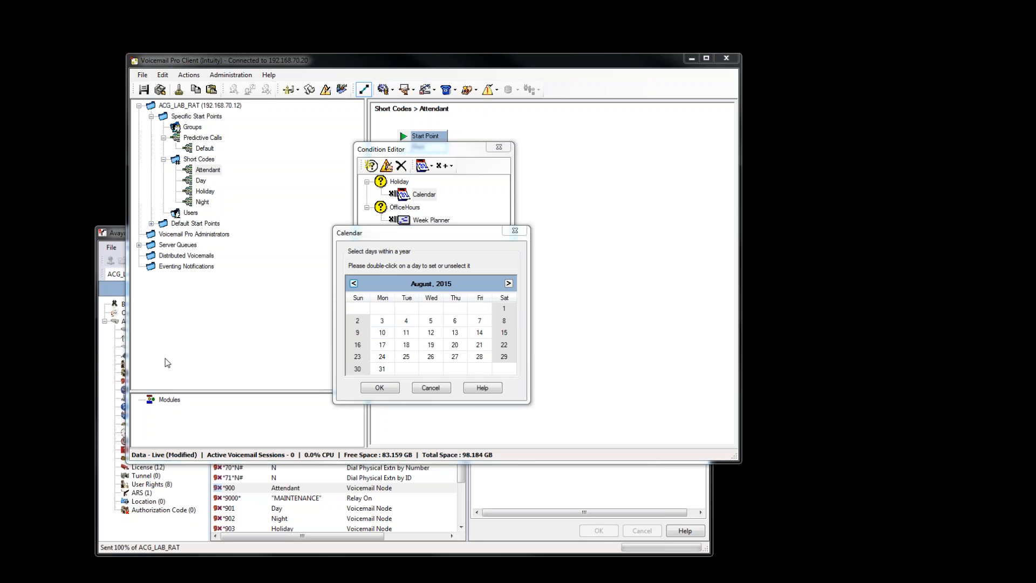
left_click(508, 283)
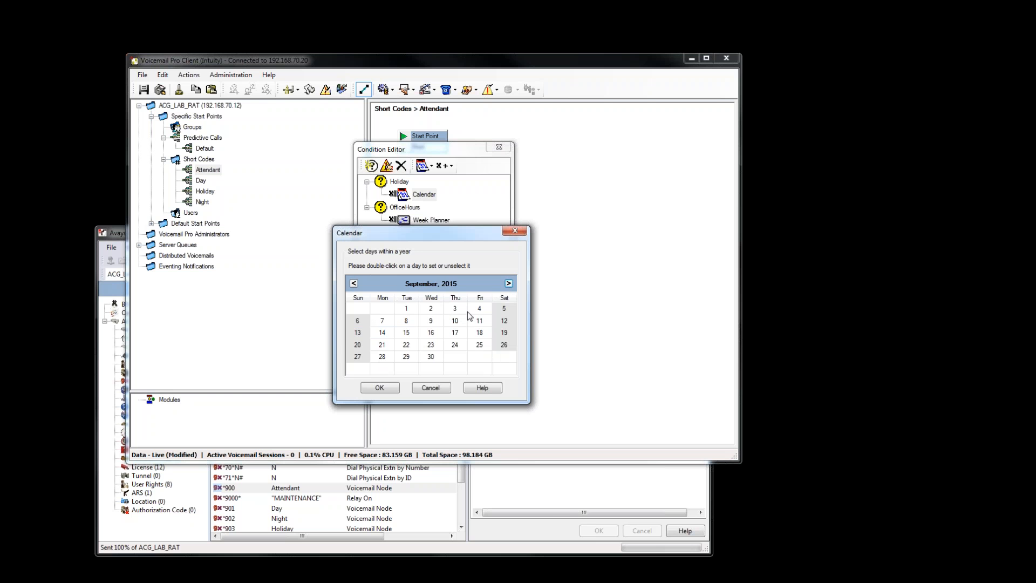
double_click(382, 320)
Check the calendar months through January 2016, return to September 2015, and confirm the Holiday calendar.
left_click(509, 283)
left_click(509, 283)
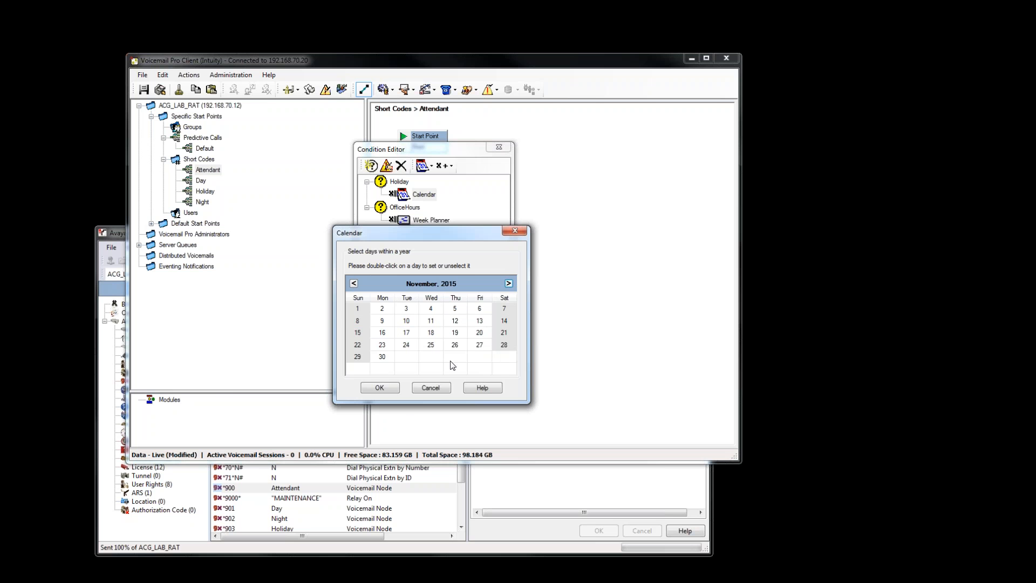
left_click(508, 283)
left_click(509, 283)
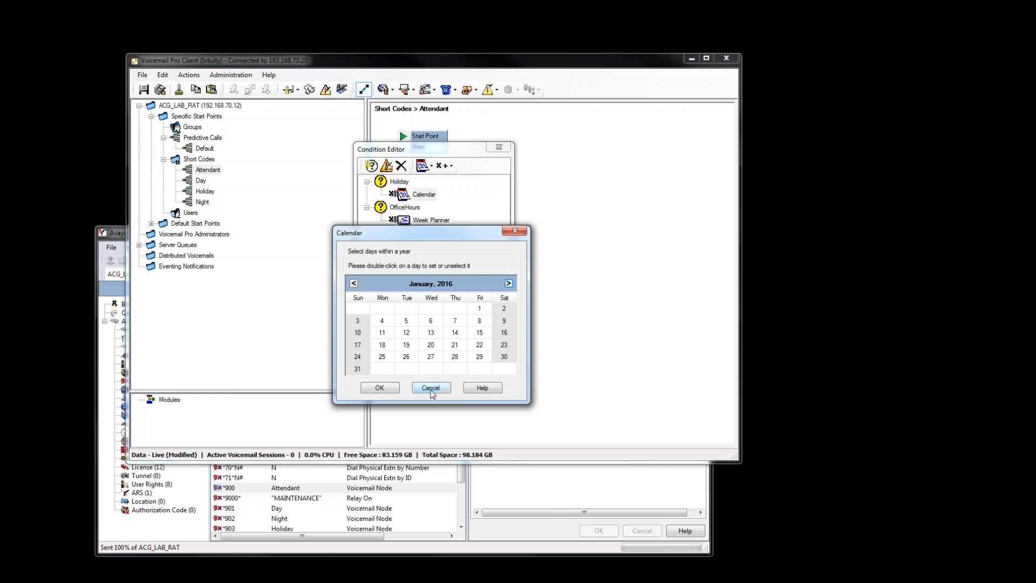
left_click(353, 283)
left_click(354, 284)
left_click(354, 283)
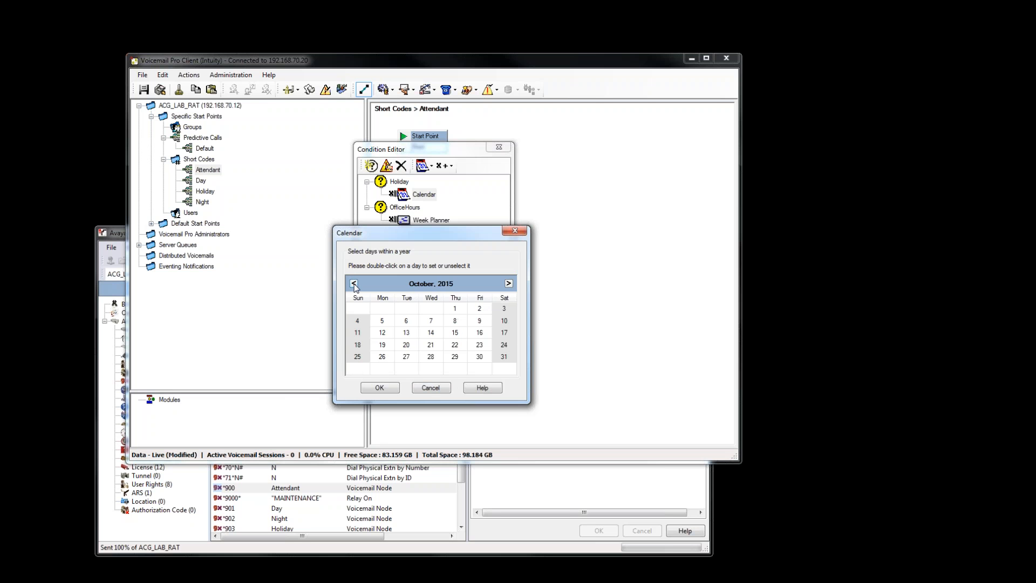
left_click(354, 283)
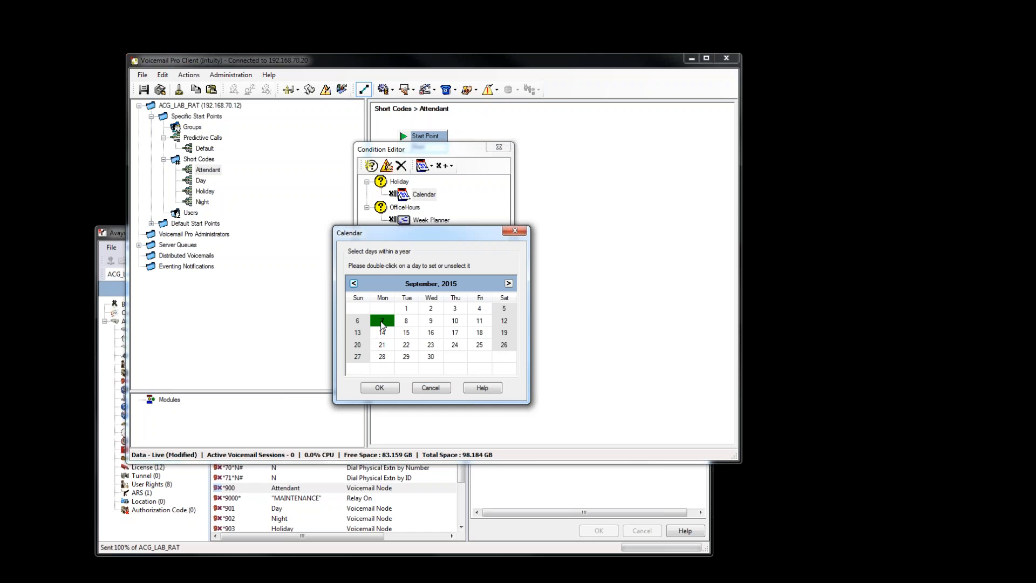
left_click(386, 388)
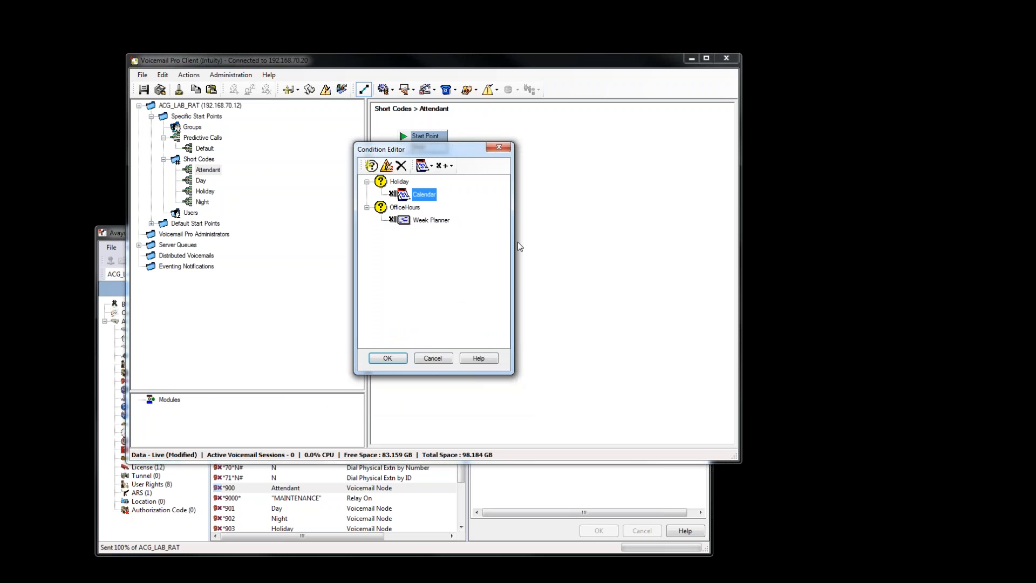
Enable Monday through Friday in the Week Planner of the OfficeHours condition.
double_click(432, 221)
left_click(357, 215)
left_click(357, 230)
left_click(357, 246)
left_click(357, 261)
left_click(357, 276)
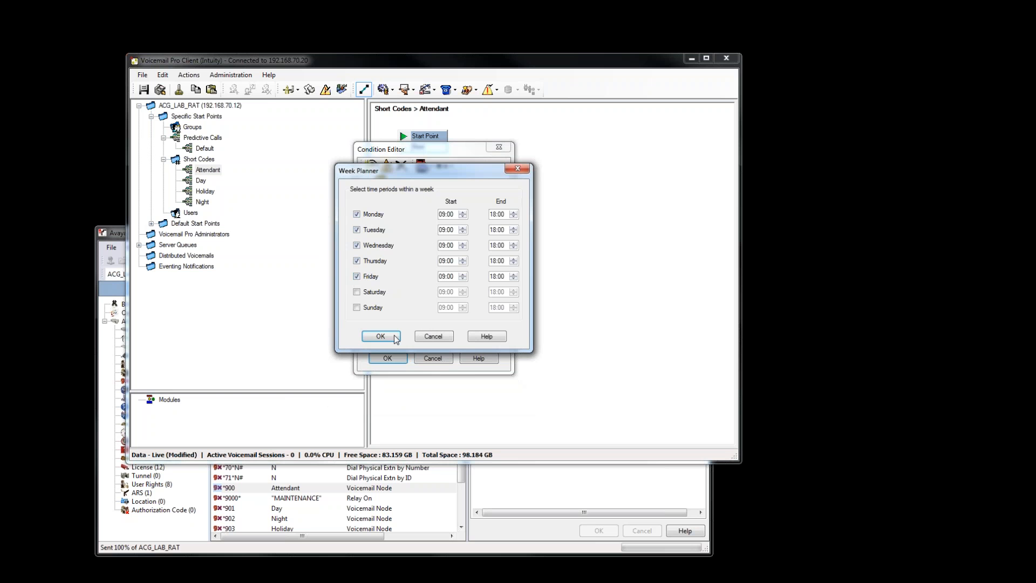
Adjust the weekday time periods using a start hour of 8 and an end hour of 17, and confirm the Week Planner.
left_click(441, 214)
key("Tab")
key("Tab")
key("Tab")
key("Tab")
type("17")
key("Tab")
key("Tab")
key("Tab")
type("17")
key("Tab")
key("Tab")
key("Tab")
key("Tab")
key("Tab")
type("8")
key("Tab")
left_click(395, 339)
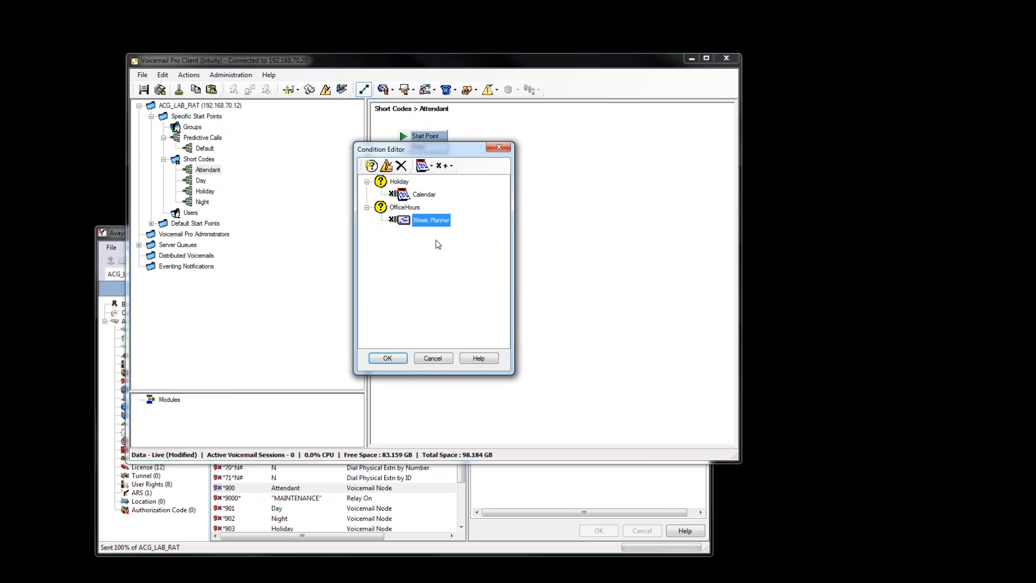
Confirm the Holiday and OfficeHours conditions and save the voicemail changes permanently as live.
left_click(393, 357)
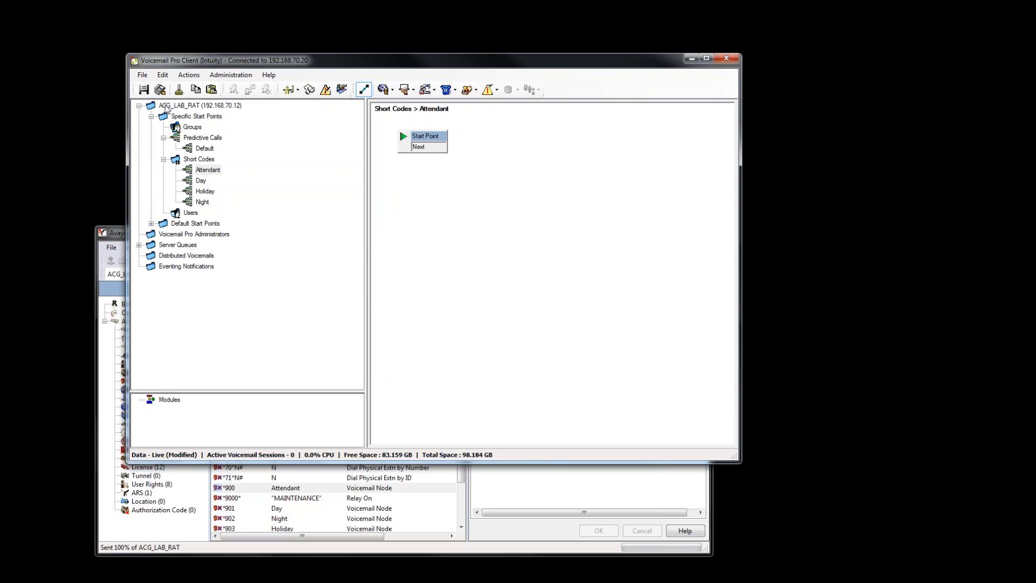
left_click(161, 90)
left_click(432, 285)
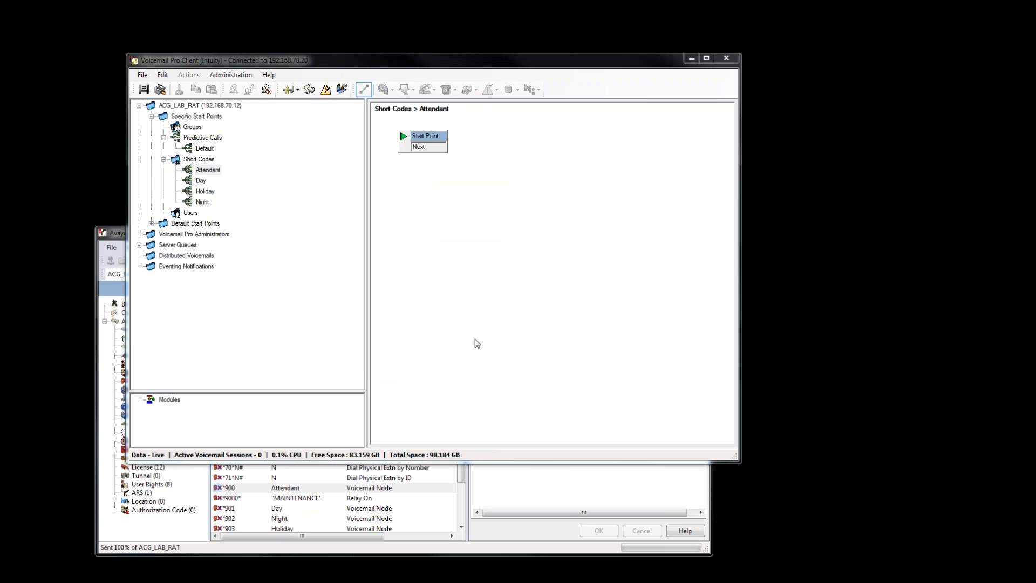
Add two Test Condition actions to the Attendant flow, the second below and to the right of the first.
left_click(189, 74)
left_click(190, 75)
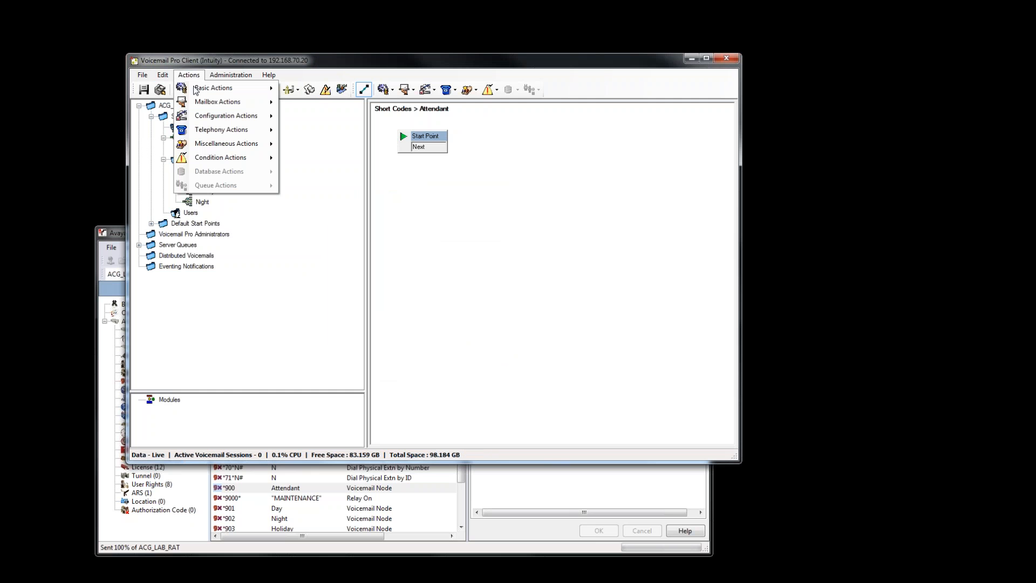
mouse_move(215, 160)
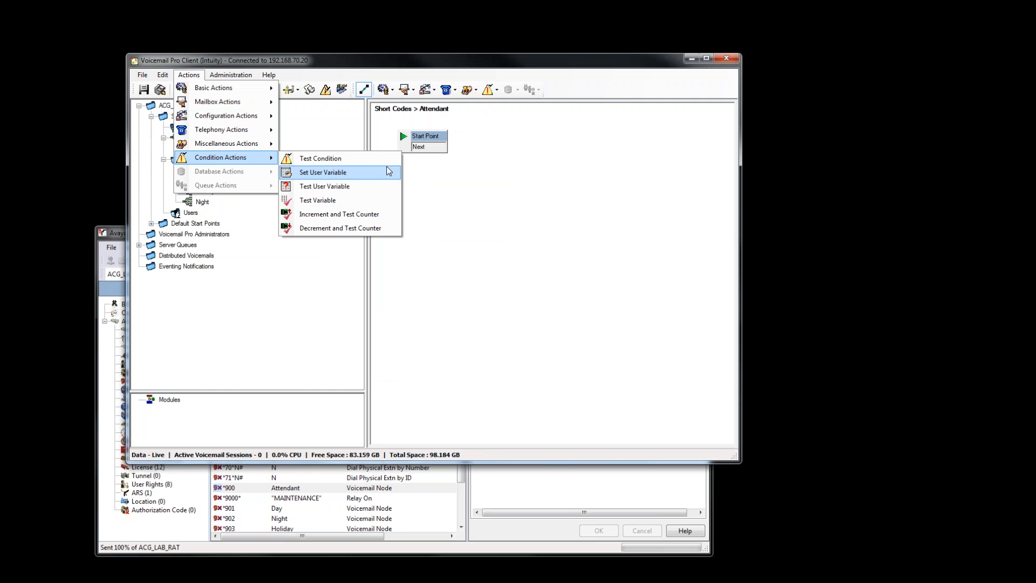
left_click(366, 158)
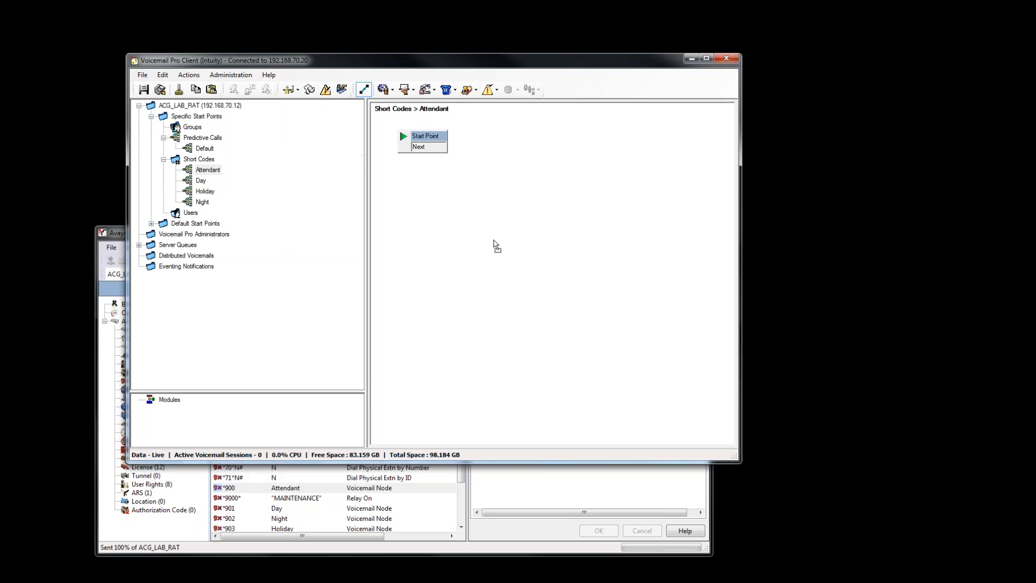
left_click(465, 204)
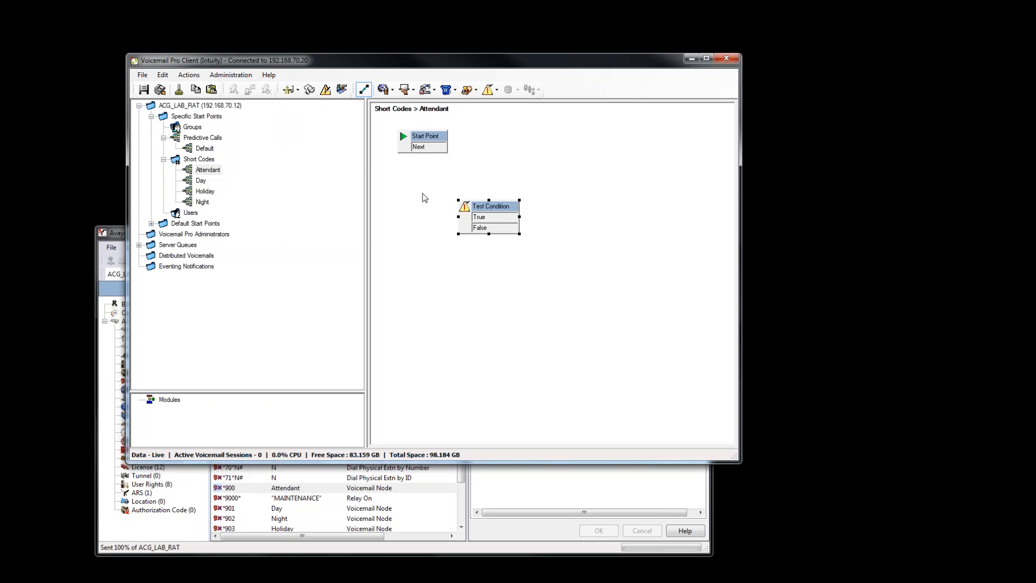
left_click(189, 74)
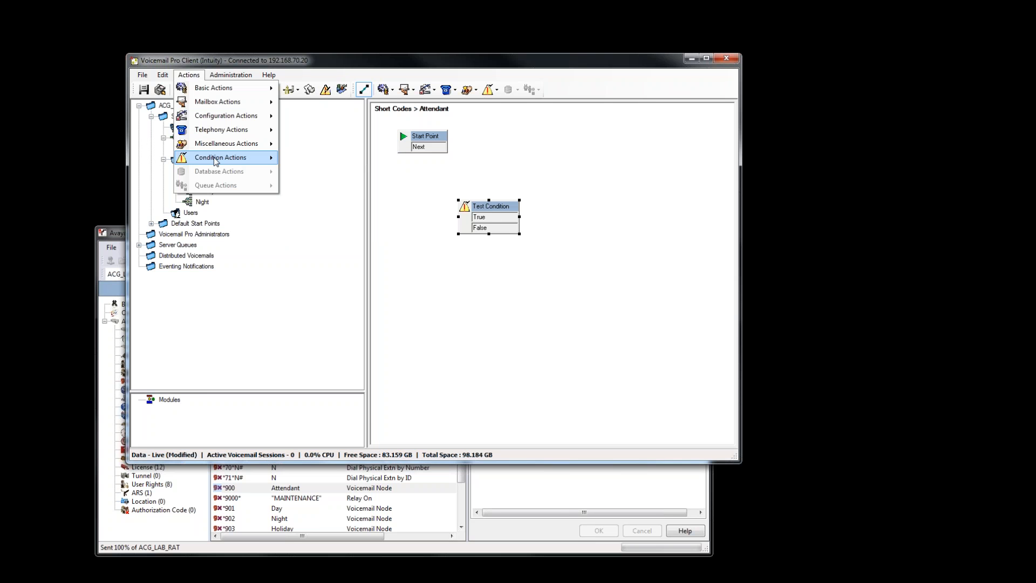
mouse_move(214, 161)
left_click(318, 159)
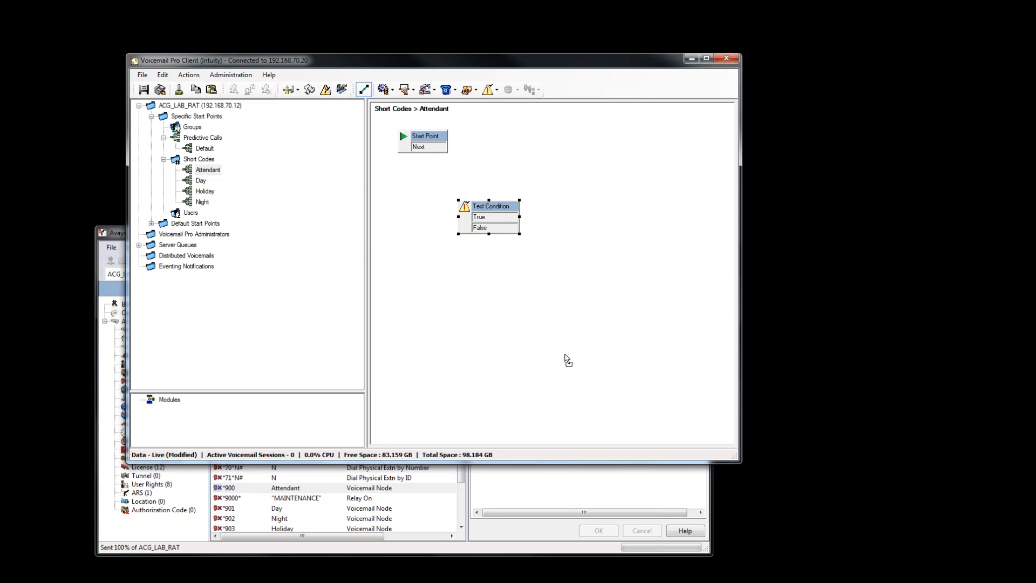
left_click(560, 303)
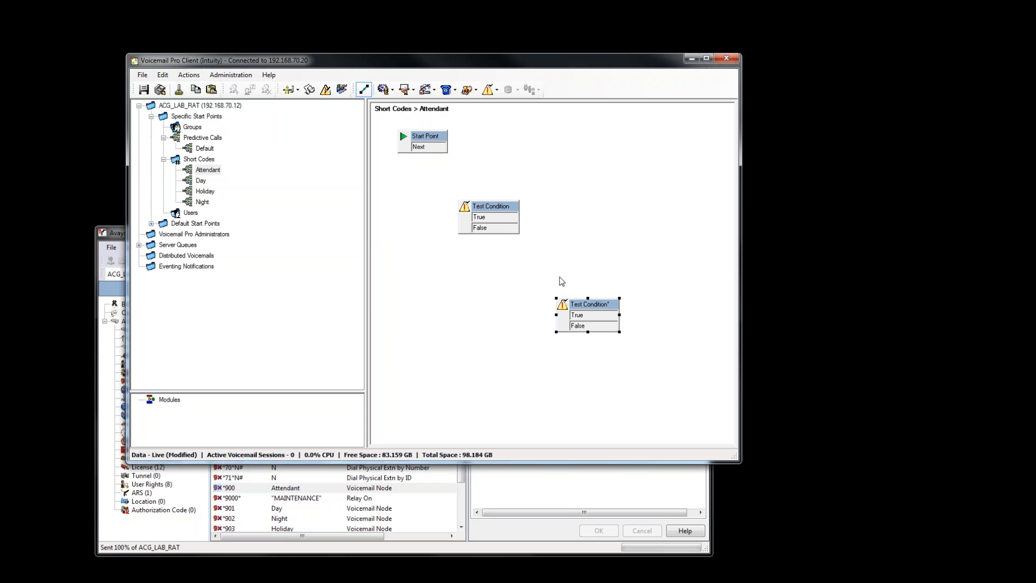
Rename the first Test Condition action as Holiday and make it return the result of the Holiday condition.
double_click(503, 207)
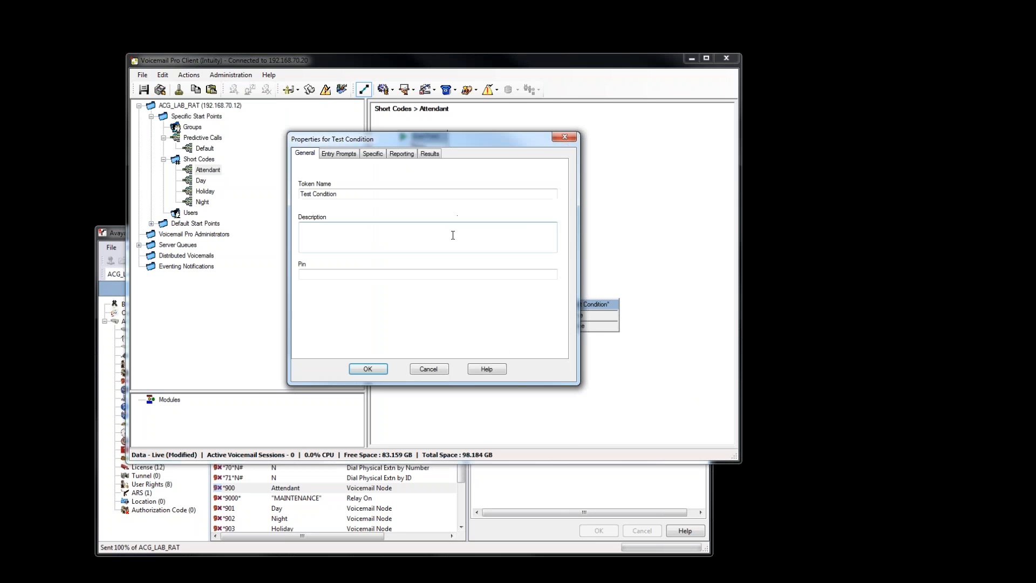
left_click_drag(452, 139, 430, 250)
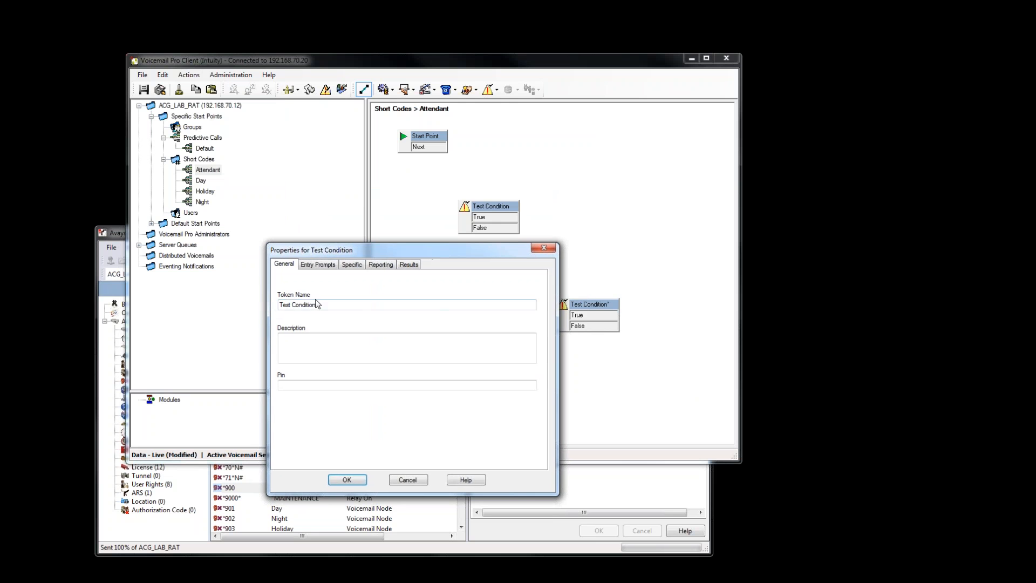
left_click_drag(179, 299, 111, 304)
key("Delete")
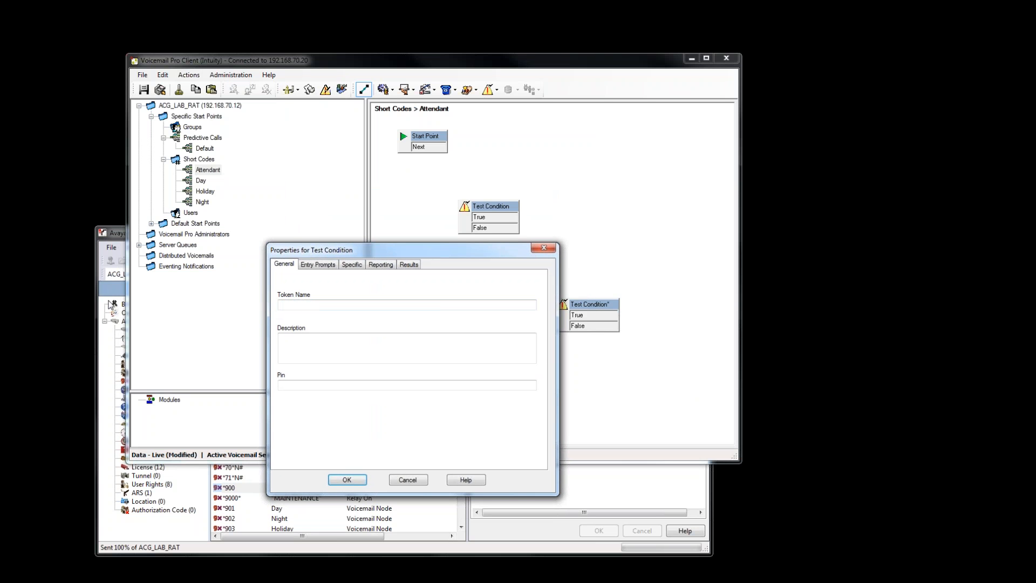
type("Holiday")
left_click(316, 264)
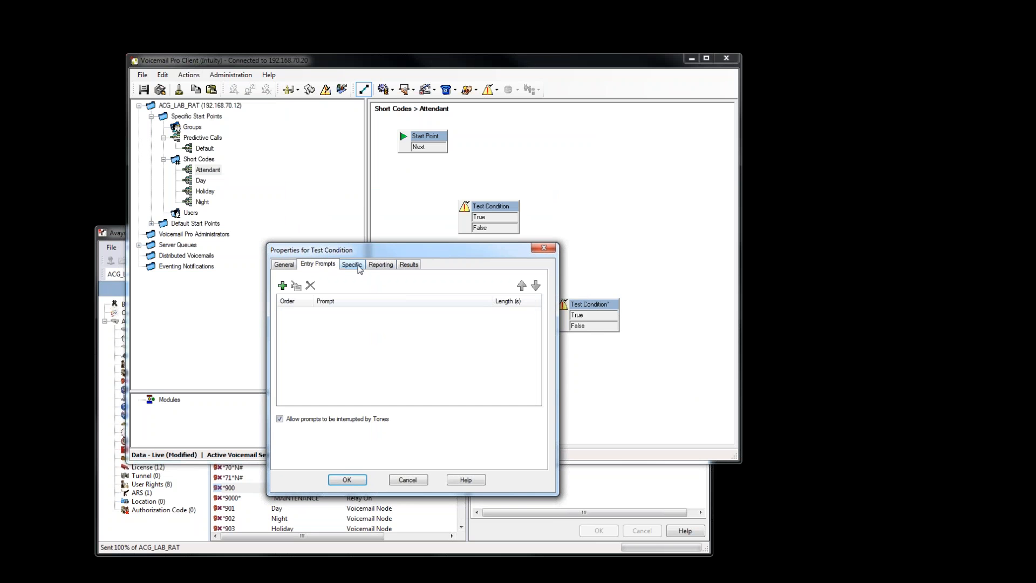
left_click(352, 264)
left_click(369, 311)
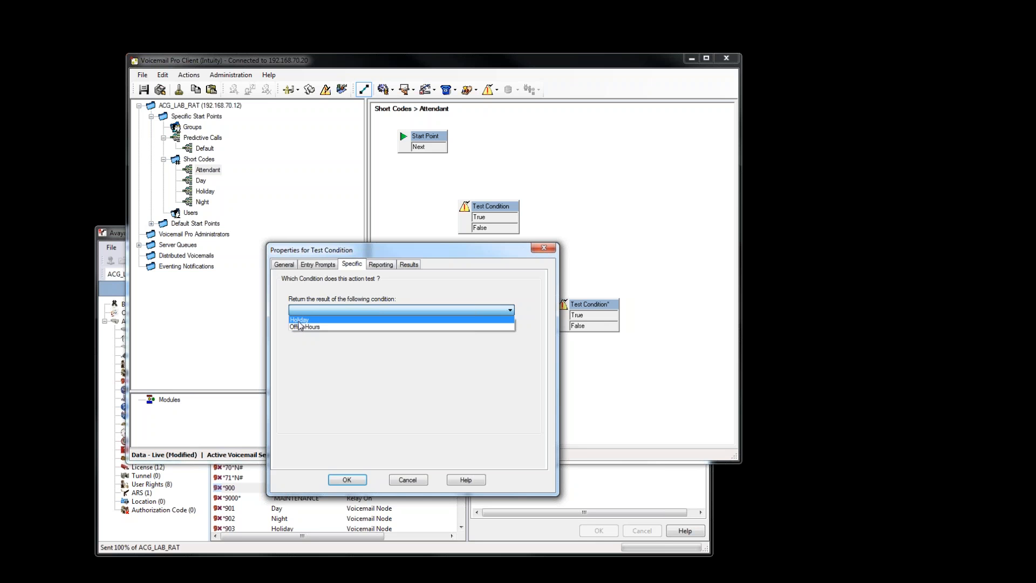
left_click(302, 320)
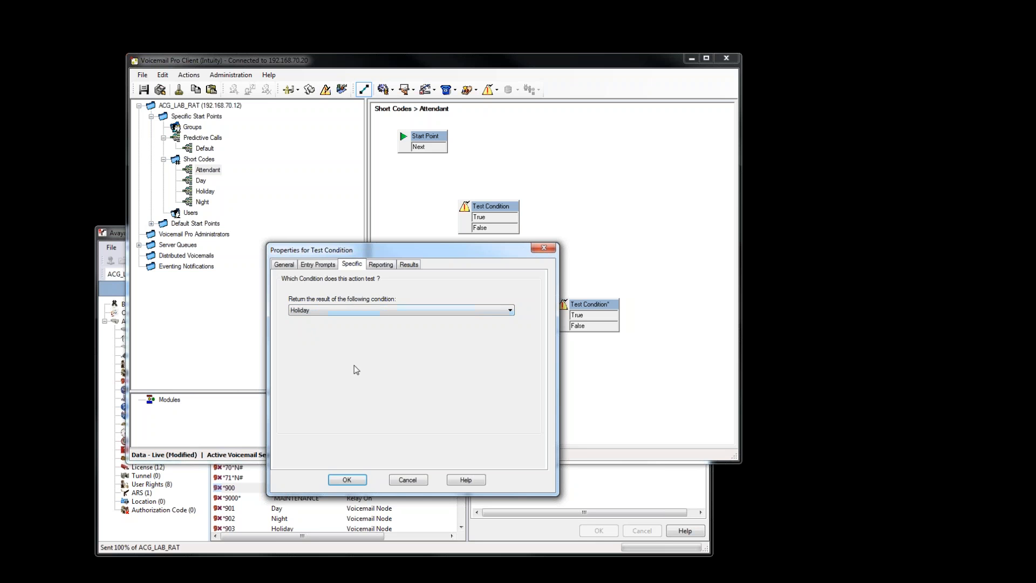
left_click(347, 480)
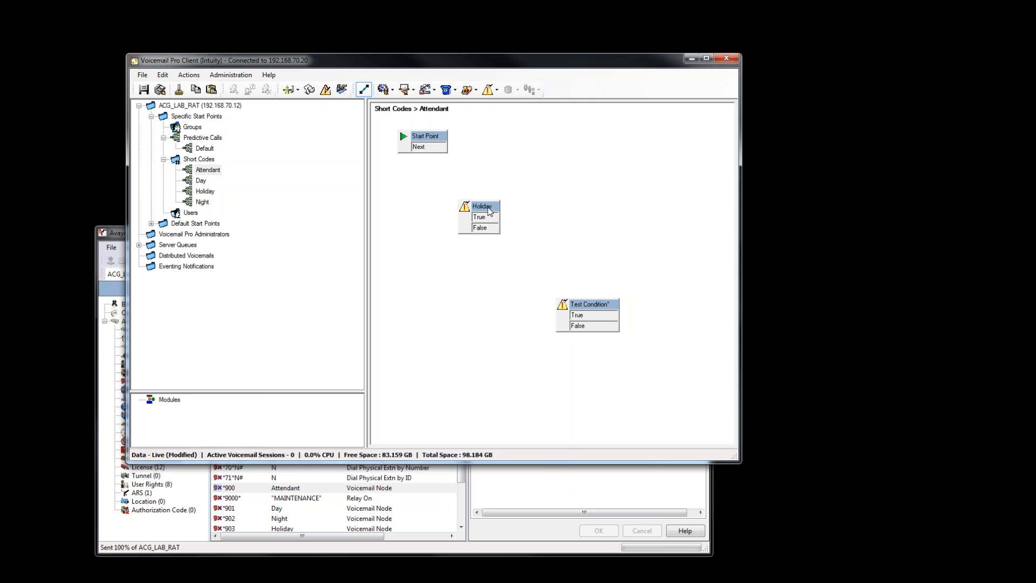
Move the Holiday action up near the Start Point and the second Test Condition closer beneath it.
left_click(364, 89)
left_click(492, 213)
left_click(363, 90)
left_click(477, 207)
left_click_drag(478, 178, 481, 179)
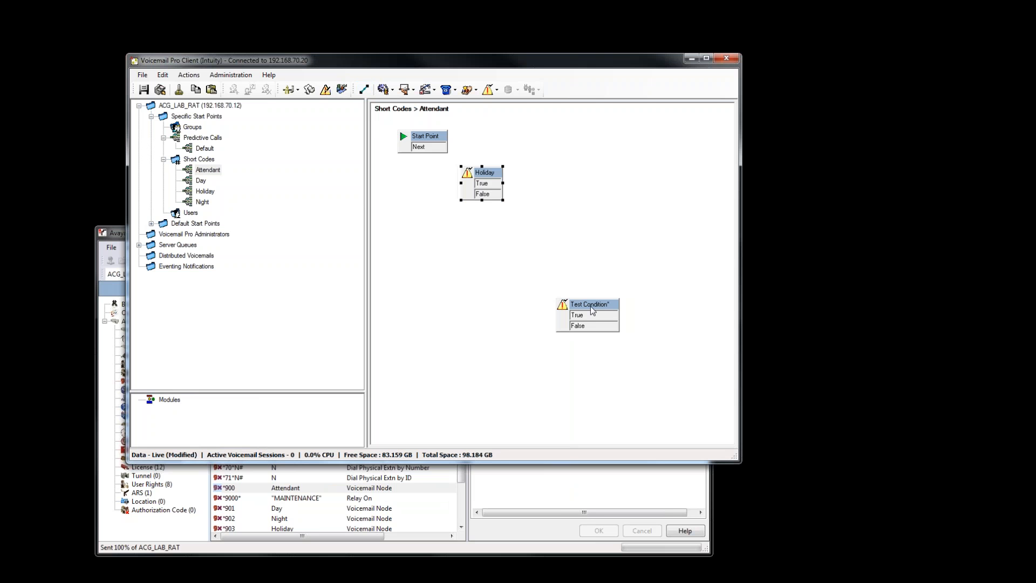
left_click_drag(588, 306, 527, 243)
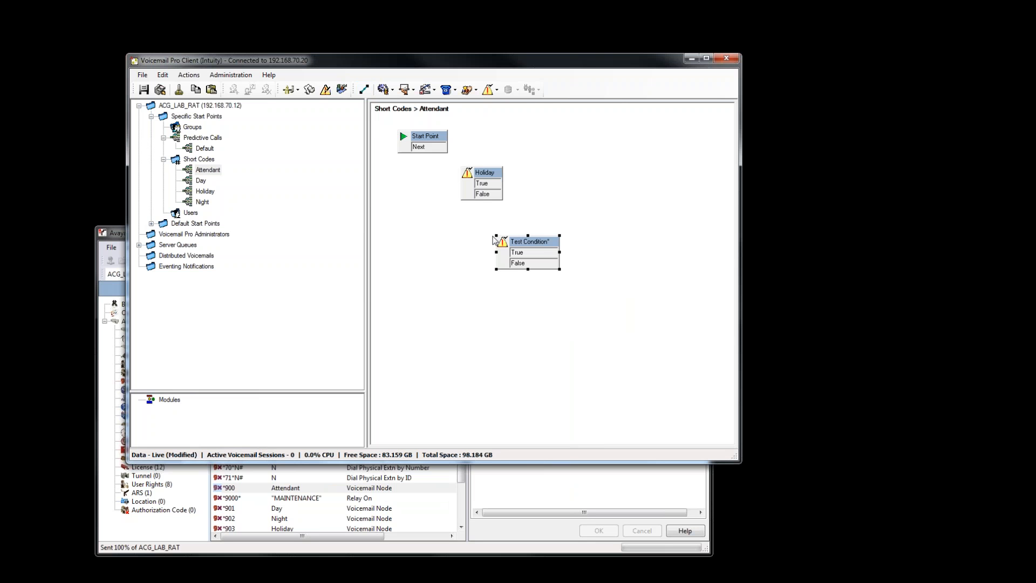
Rename the second Test Condition action as OfficeHours and make it return the result of the OfficeHours condition.
double_click(535, 243)
left_click_drag(348, 195, 233, 189)
key("BackSpace")
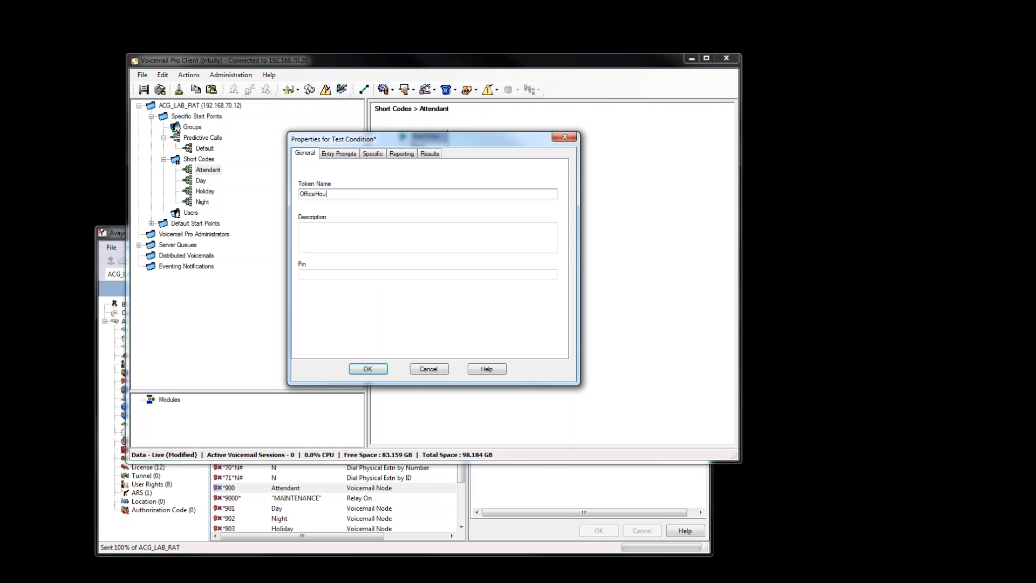
left_click(346, 157)
left_click(375, 156)
left_click(337, 199)
left_click(332, 217)
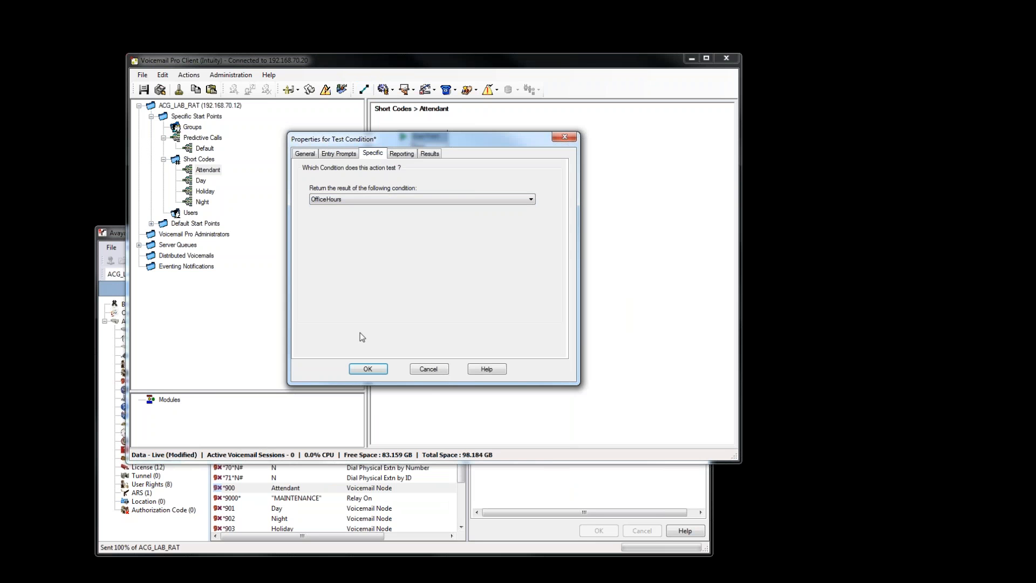
left_click(371, 369)
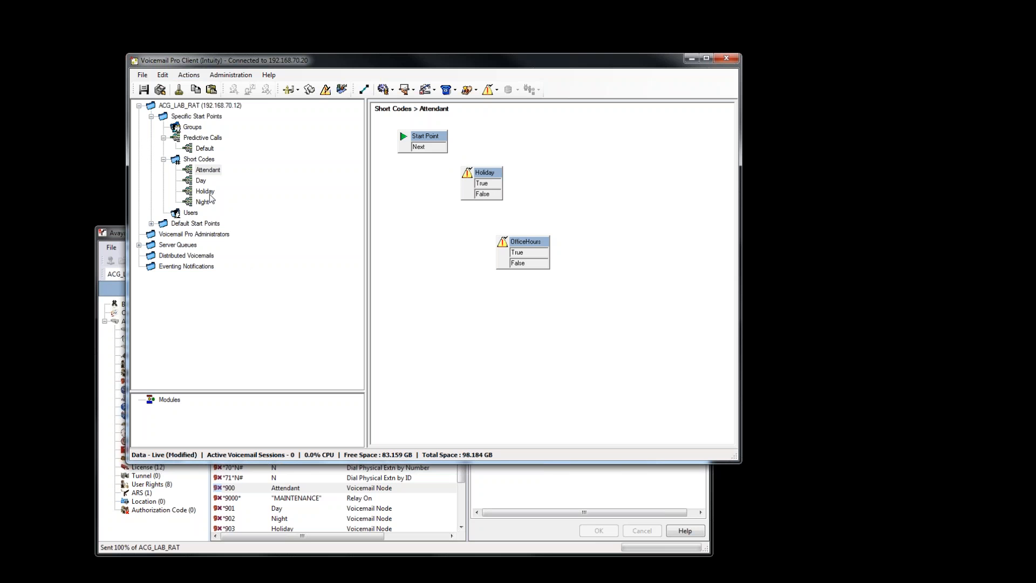
Add three Goto actions to the Attendant flow, one beside the Holiday action and two beside the OfficeHours action.
left_click(189, 75)
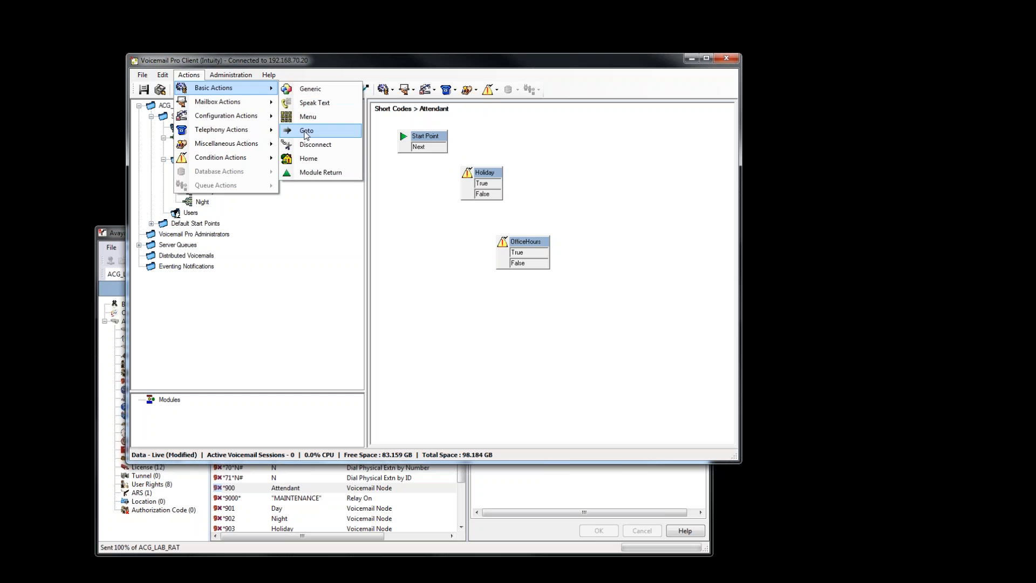
left_click(299, 132)
left_click(588, 171)
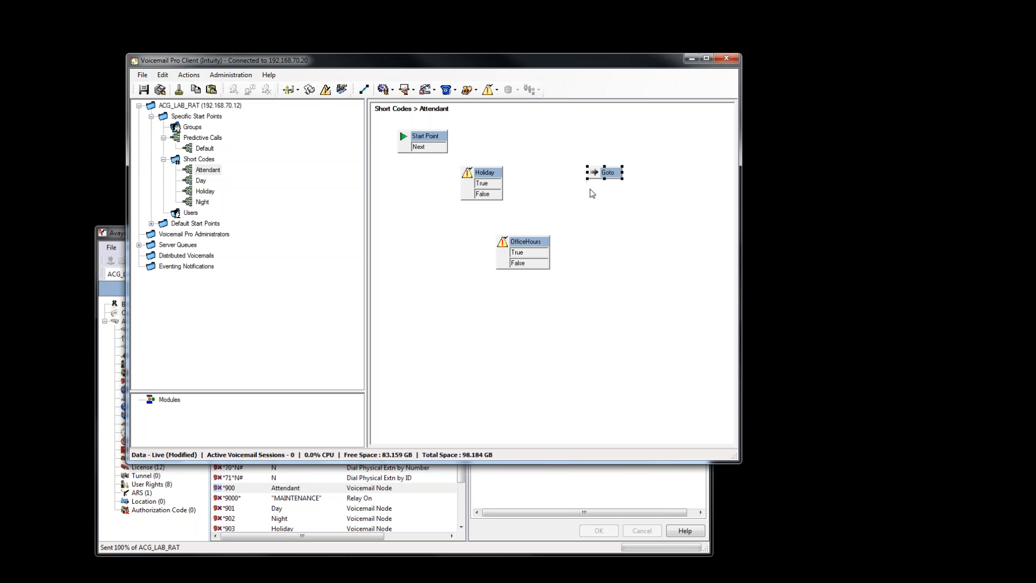
left_click(189, 75)
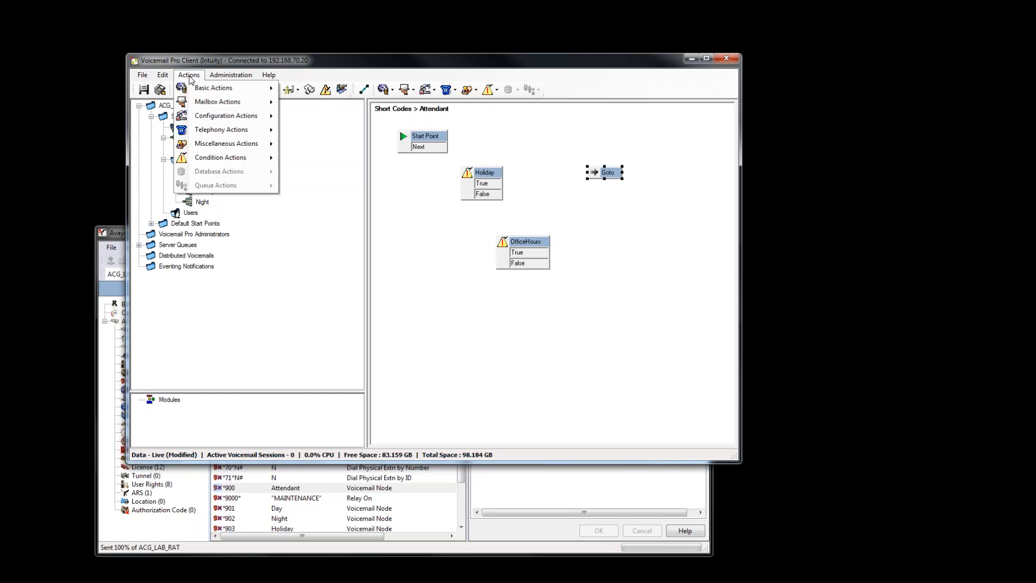
mouse_move(209, 89)
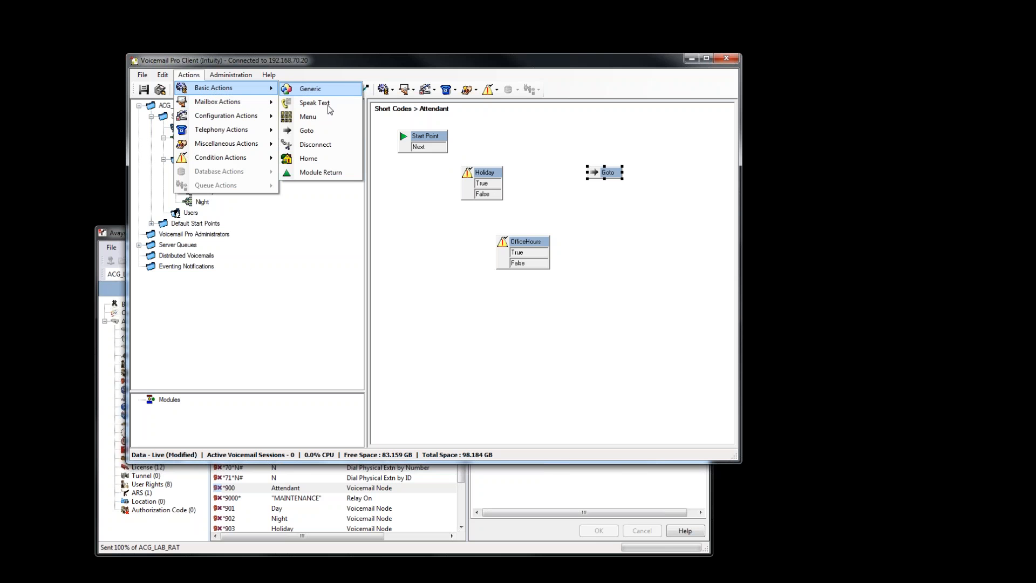
left_click(326, 132)
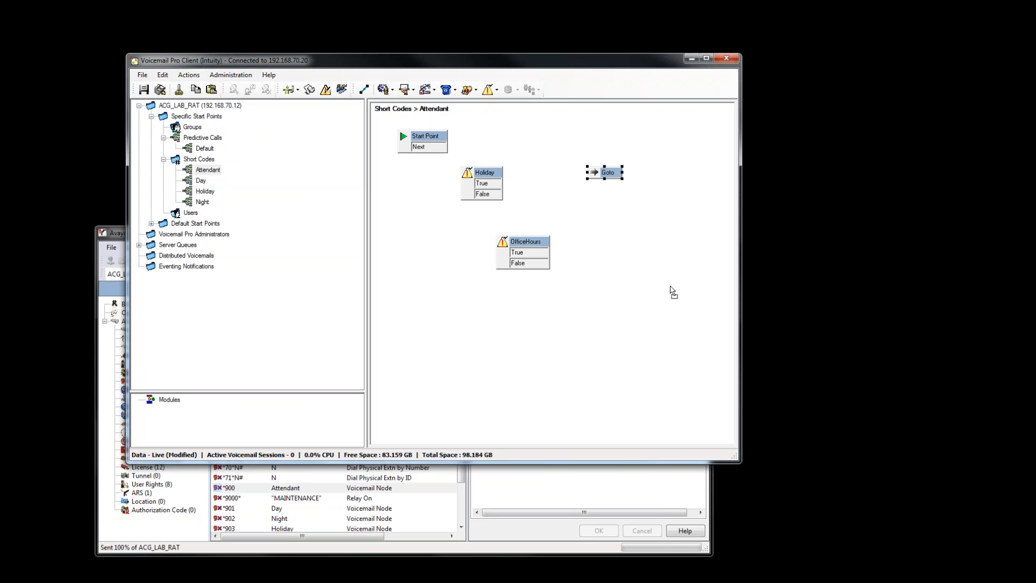
left_click(605, 247)
left_click(189, 75)
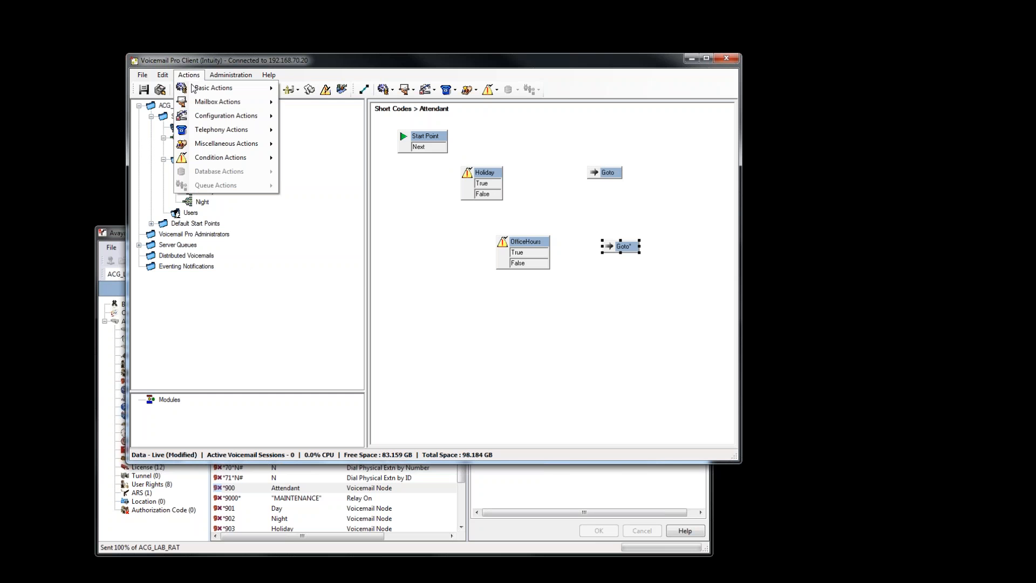
mouse_move(209, 90)
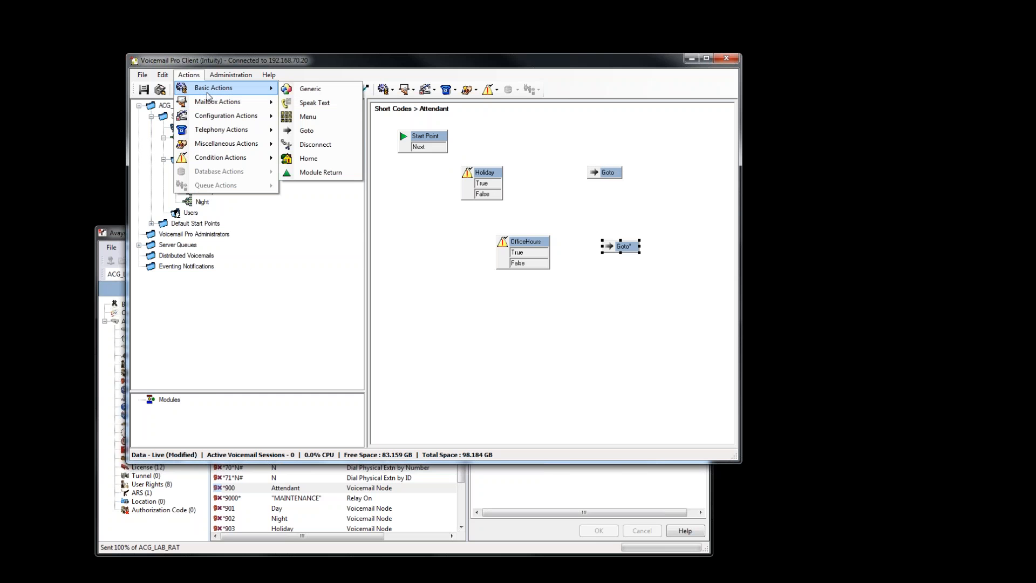
left_click(312, 135)
left_click(599, 286)
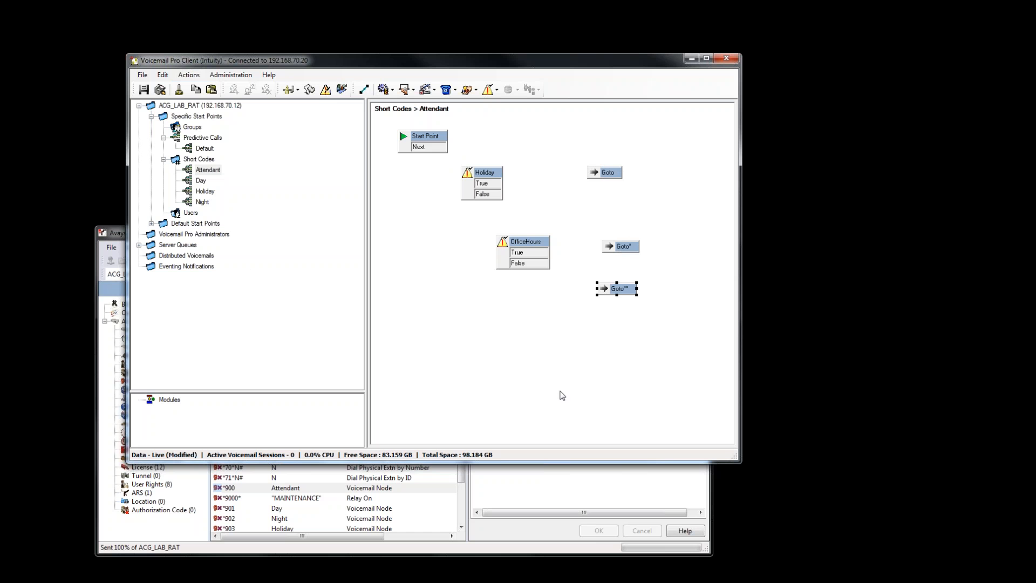
left_click(536, 377)
Connect Start Point to Holiday, Holiday True/False to Goto and OfficeHours, and OfficeHours True/False to the remaining Gotos, and save the flow live.
left_click(363, 89)
left_click_drag(426, 148, 473, 178)
left_click_drag(587, 180, 598, 173)
left_click_drag(500, 194, 613, 251)
left_click_drag(550, 263, 597, 291)
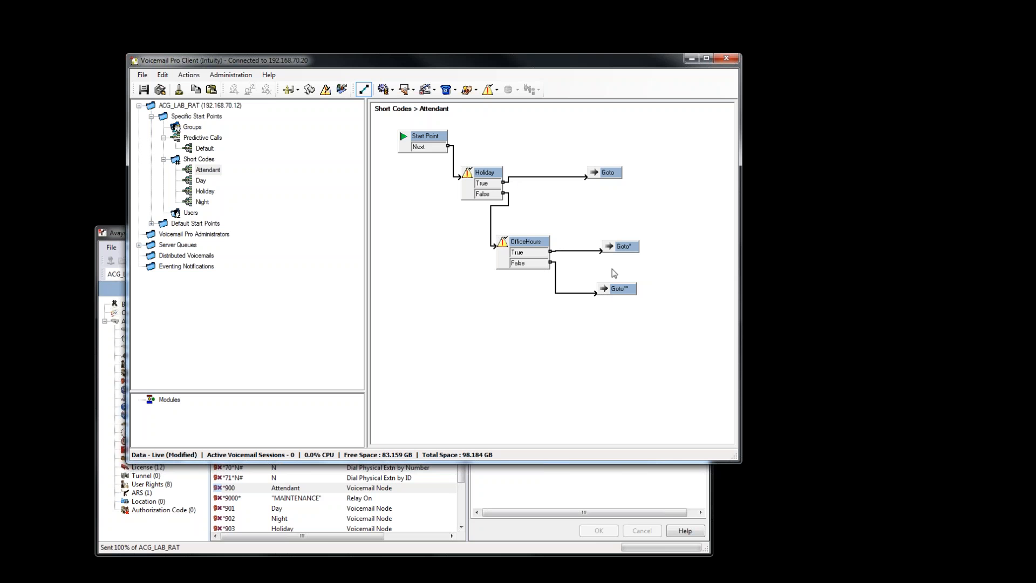
left_click(161, 91)
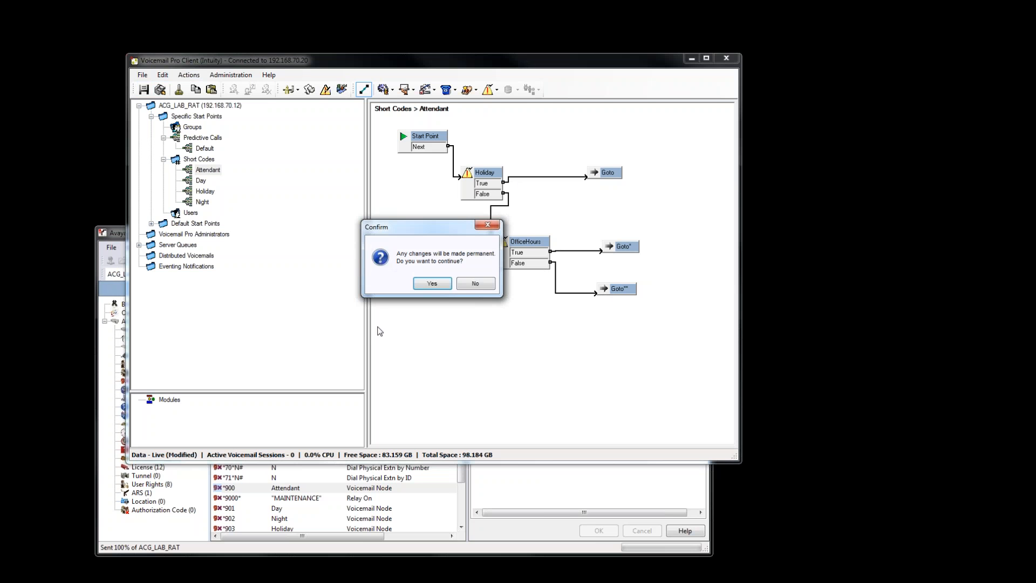
left_click(436, 286)
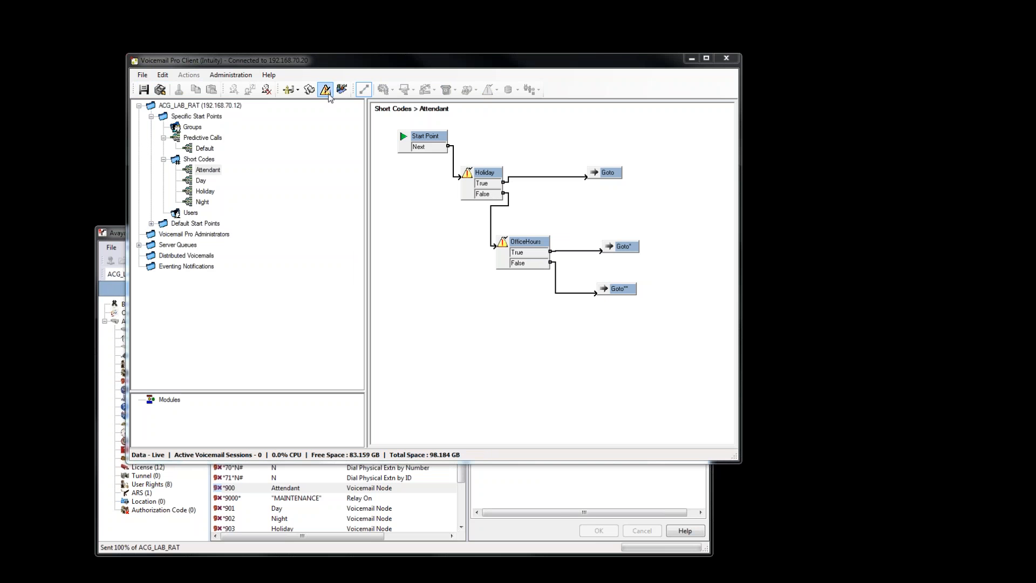
Open the Goto action connected to Holiday's True result and name it Day.
left_click(488, 187)
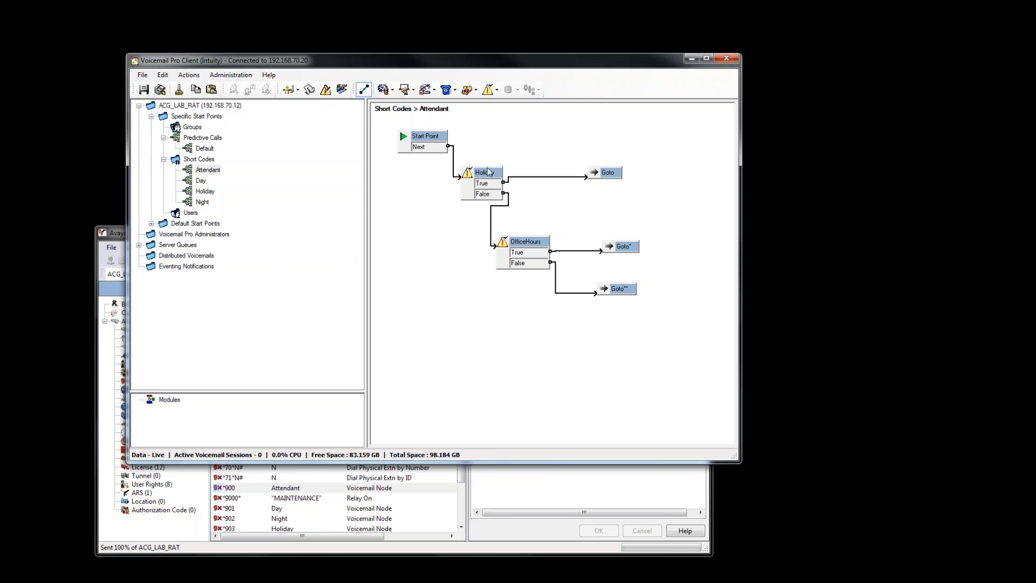
left_click(508, 183)
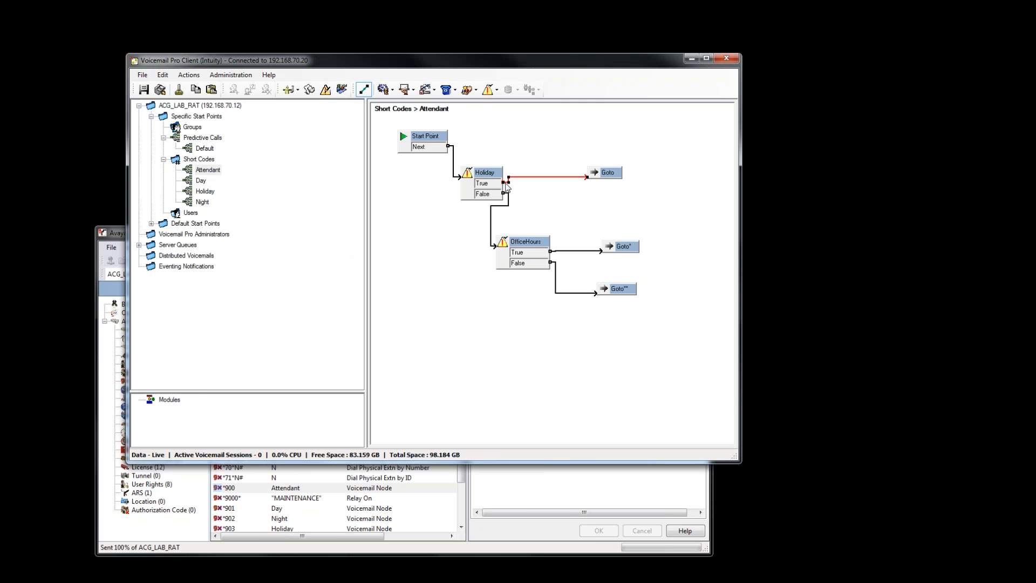
left_click(609, 176)
left_click_drag(319, 195, 184, 205)
type("Day")
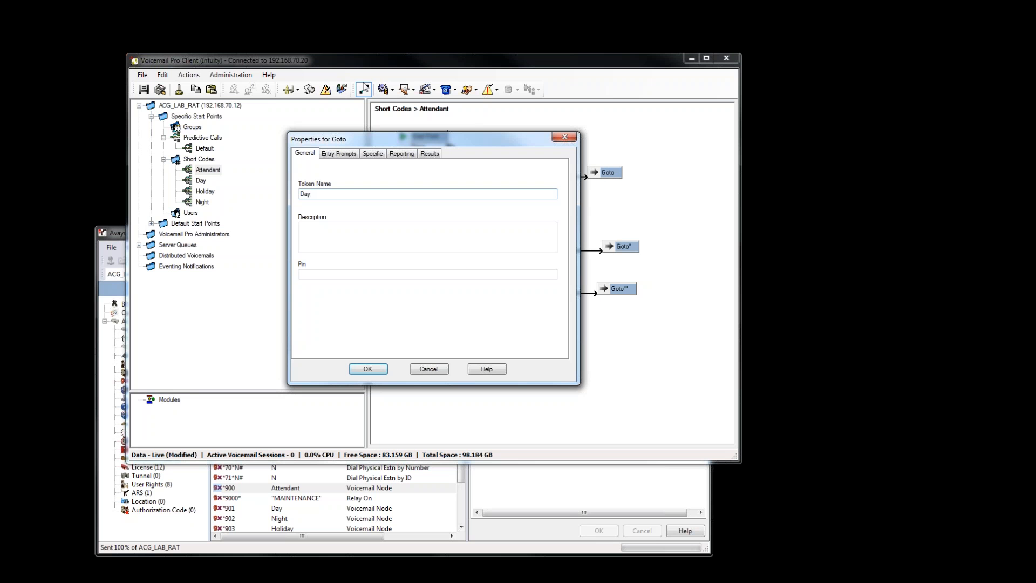
Set the destination node of the Goto action on Holiday's True result to the Holiday short code start point.
left_click(372, 153)
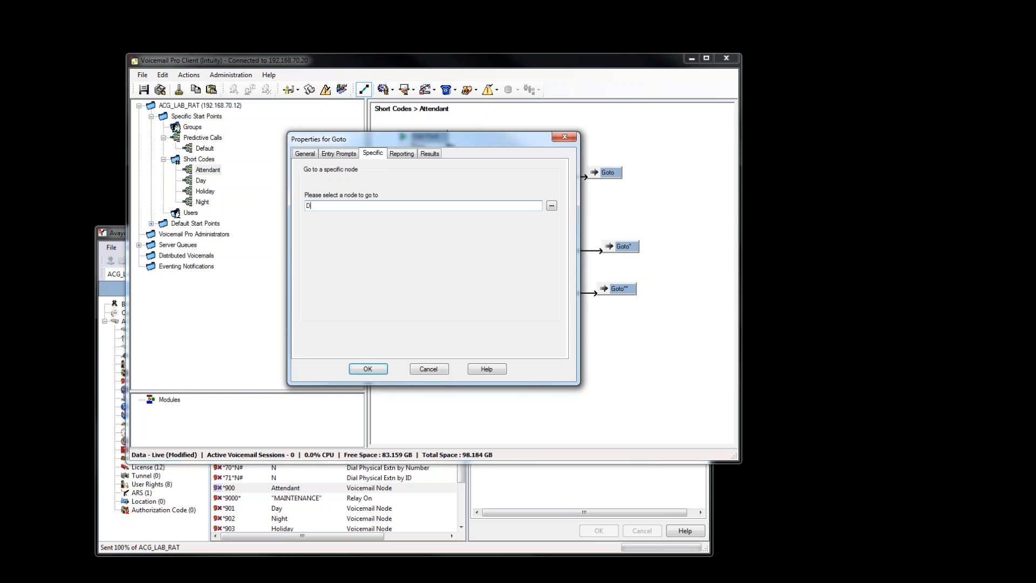
left_click(551, 205)
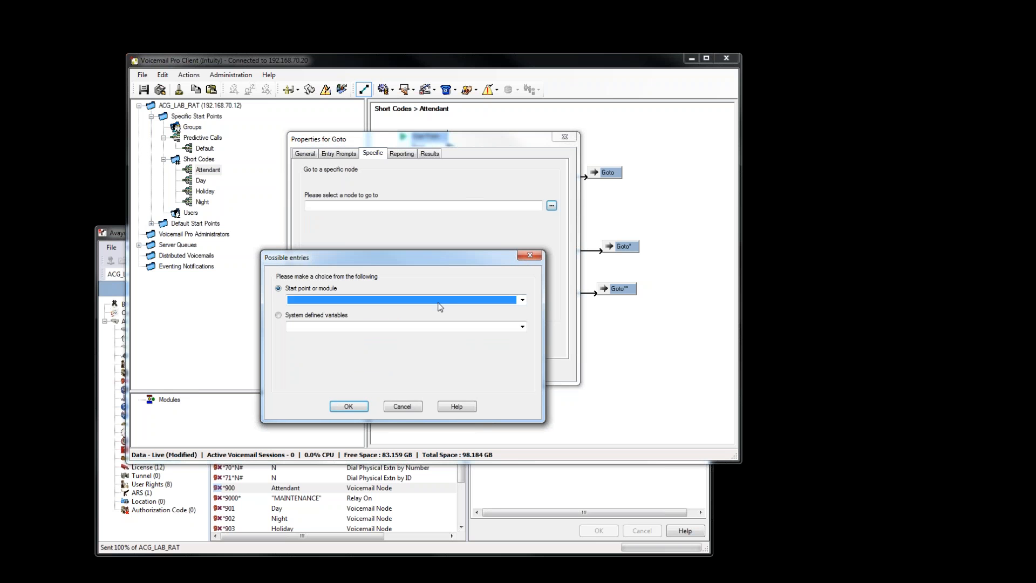
left_click(521, 300)
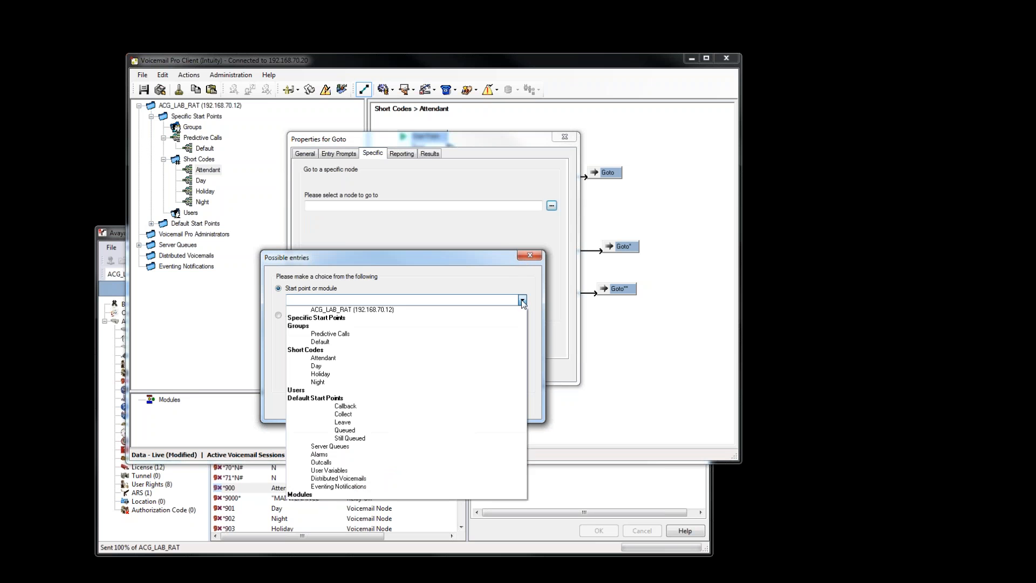
left_click(336, 366)
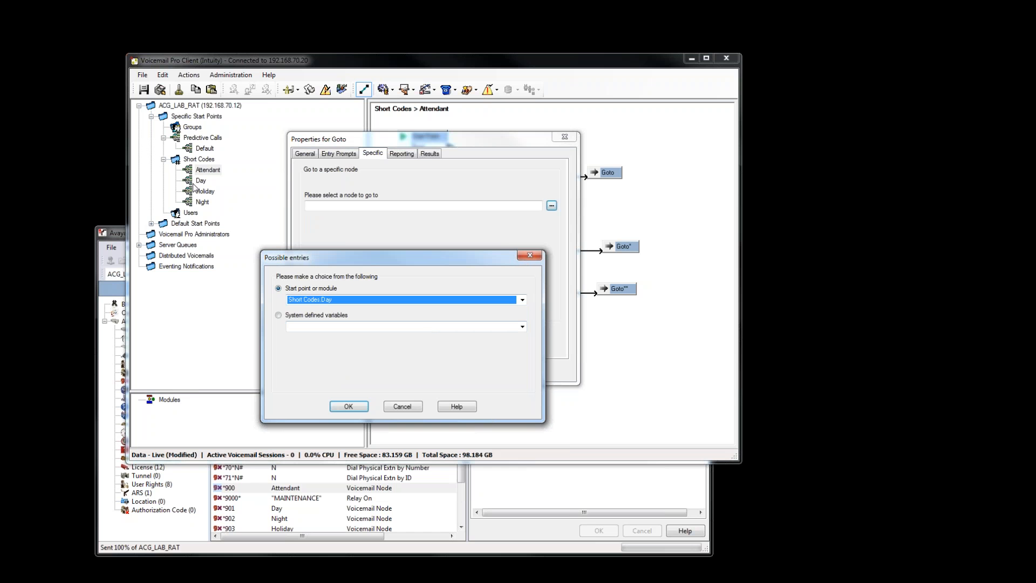
left_click(520, 301)
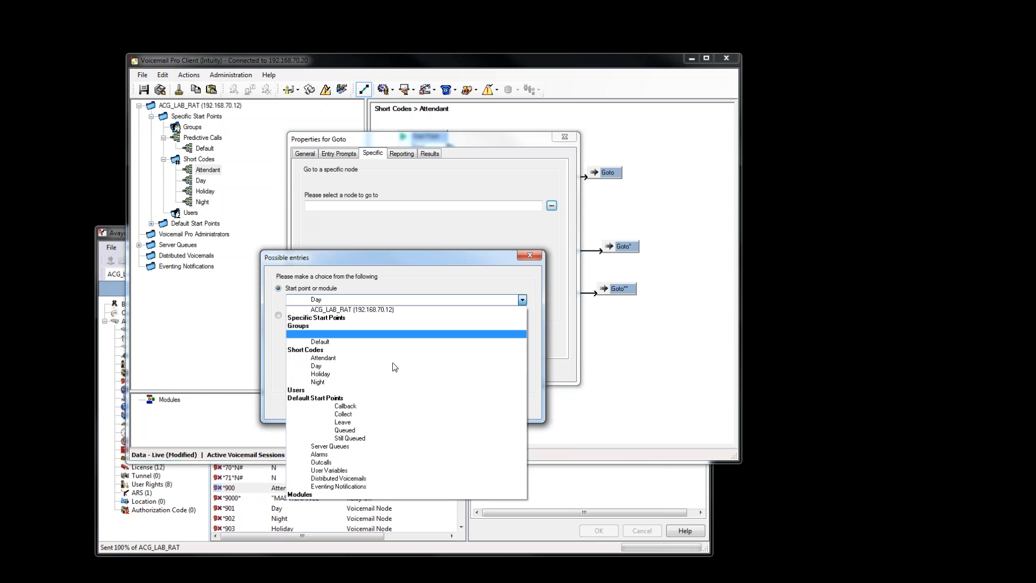
left_click(321, 374)
left_click(348, 407)
Try to rename this Goto action as Holiday.
left_click(309, 156)
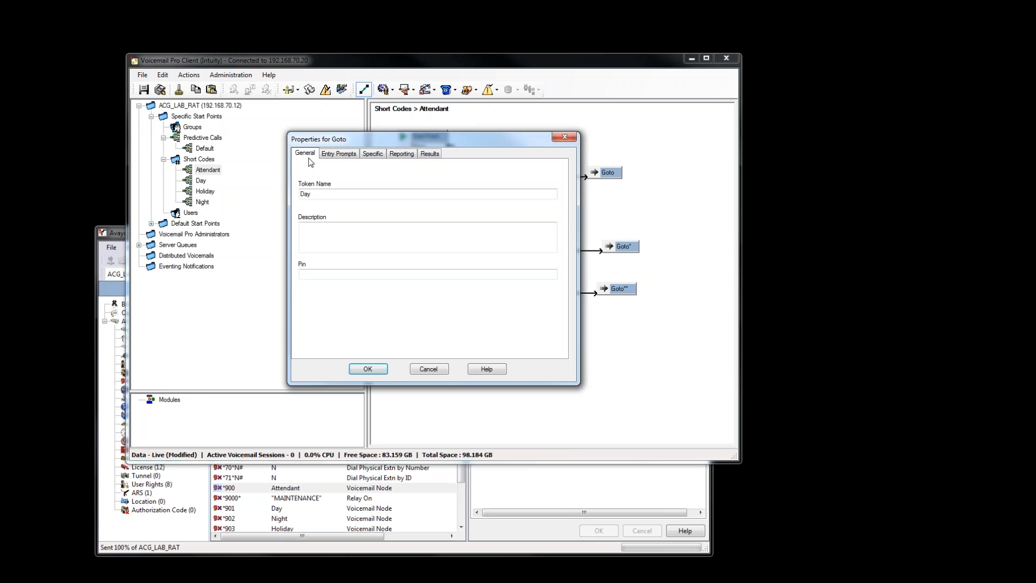
double_click(305, 194)
key("BackSpace")
left_click(381, 369)
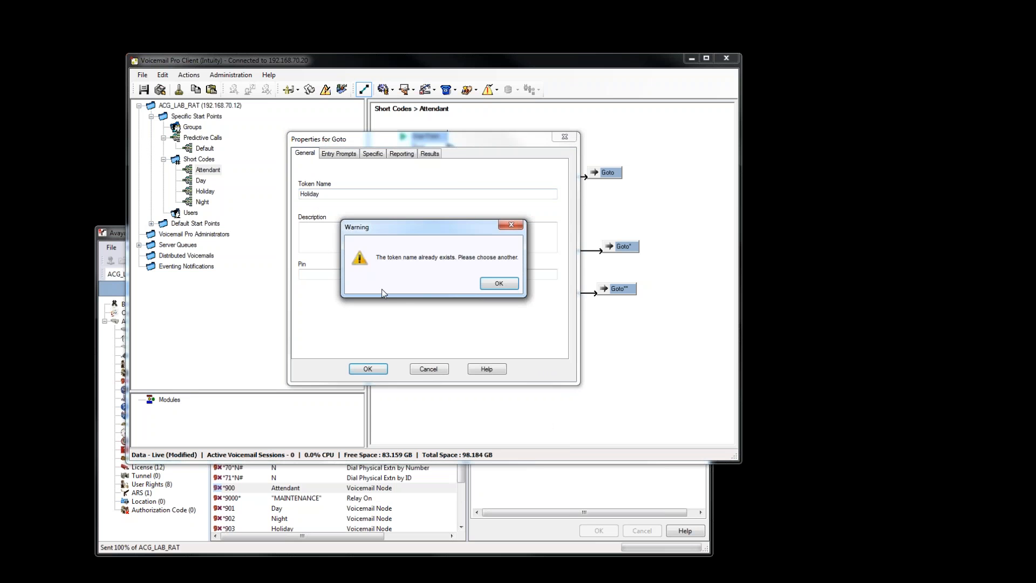
left_click(484, 284)
Name the Goto action on Holiday's True result HolidayAA and apply its properties.
left_click(351, 193)
left_click_drag(351, 196, 296, 196)
left_click(343, 193)
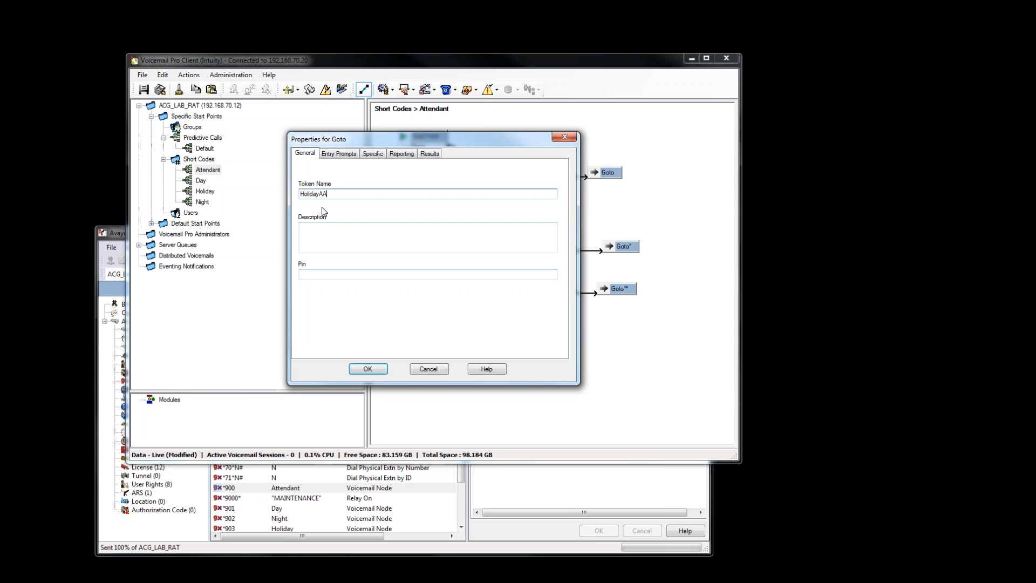
left_click(366, 370)
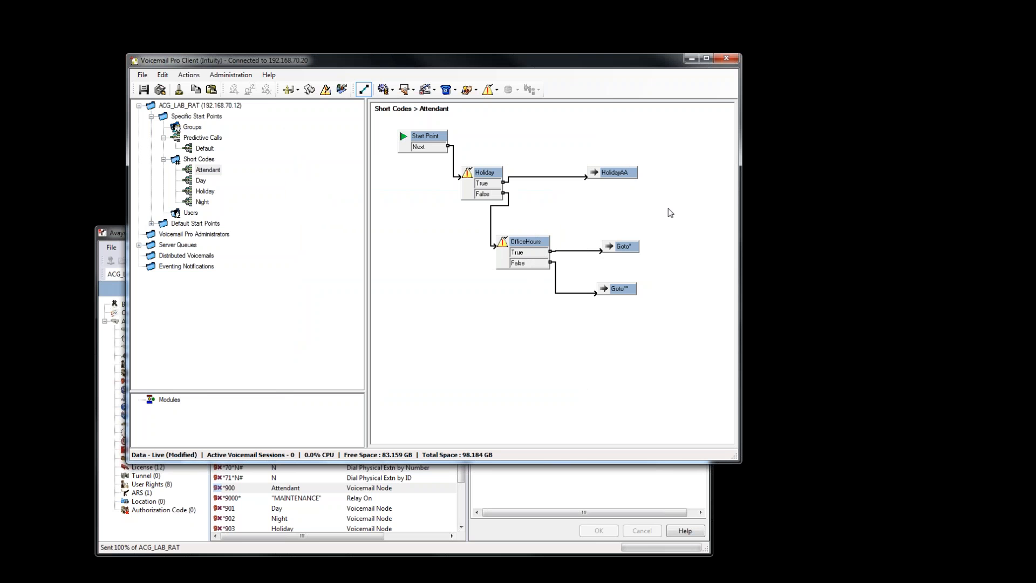
Rename the Goto action on OfficeHours' True result as Day and make it go to the Day short code start point.
left_click(626, 252)
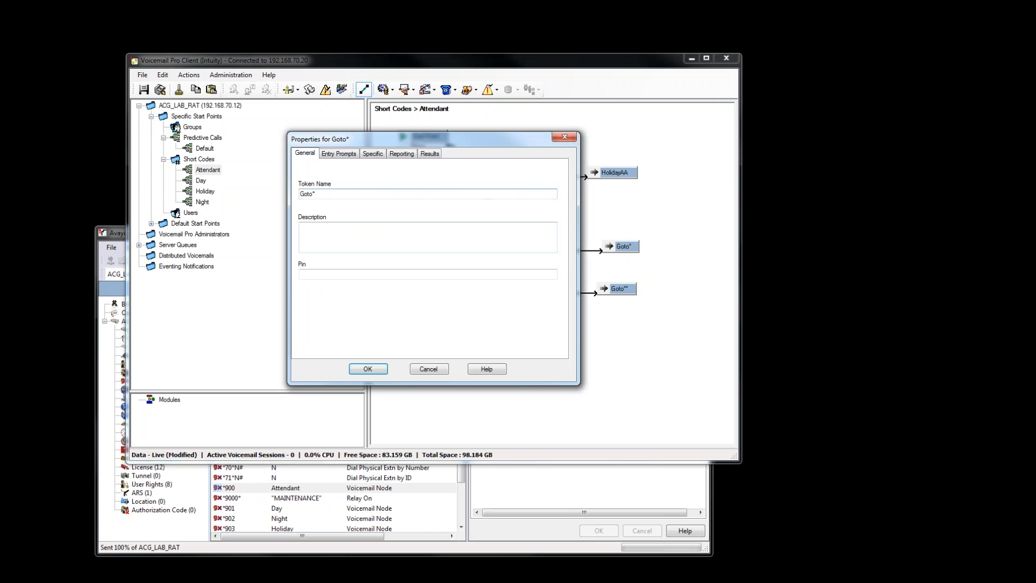
left_click_drag(318, 194, 210, 196)
type("Day")
left_click(375, 154)
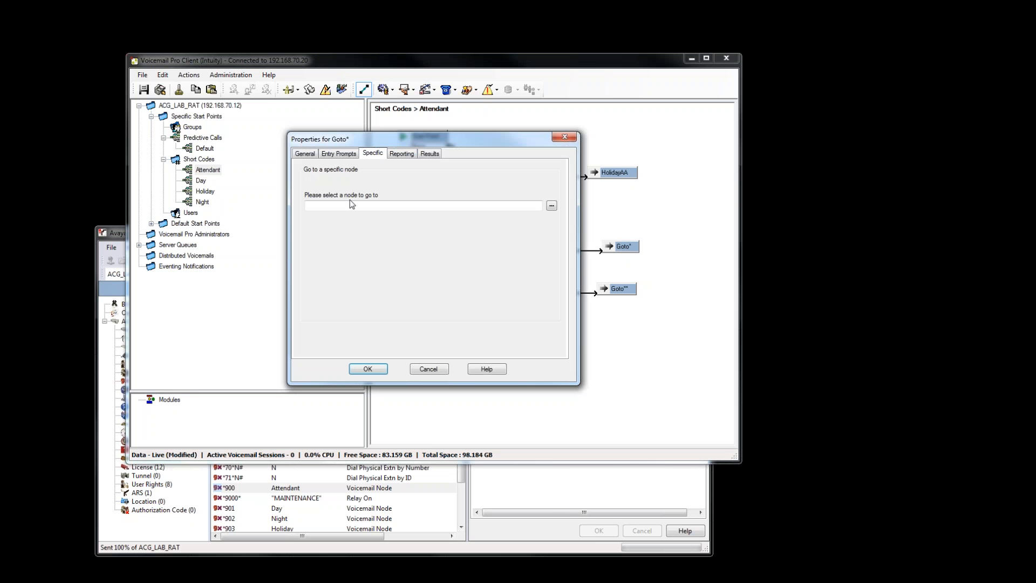
left_click(552, 205)
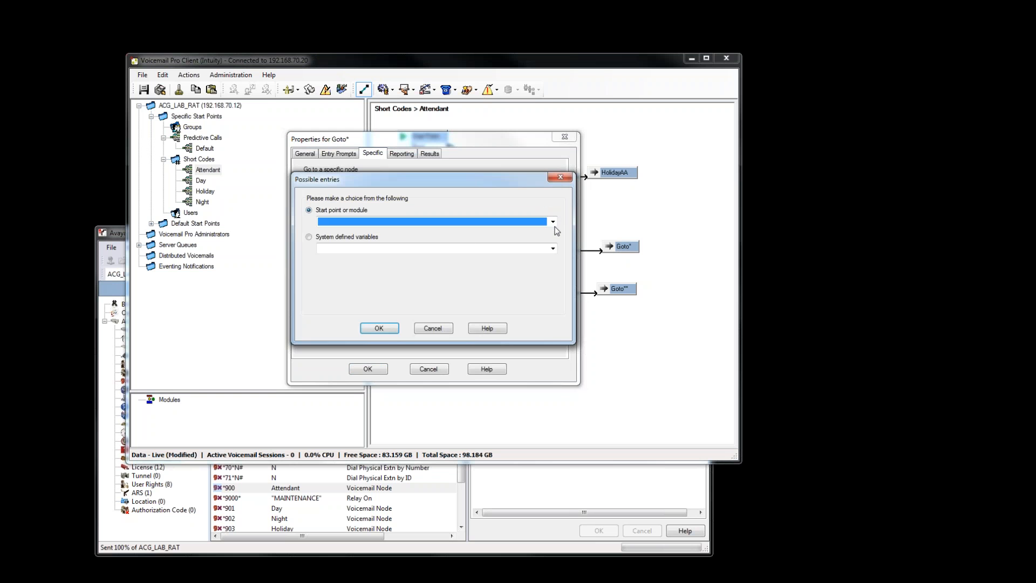
left_click(554, 223)
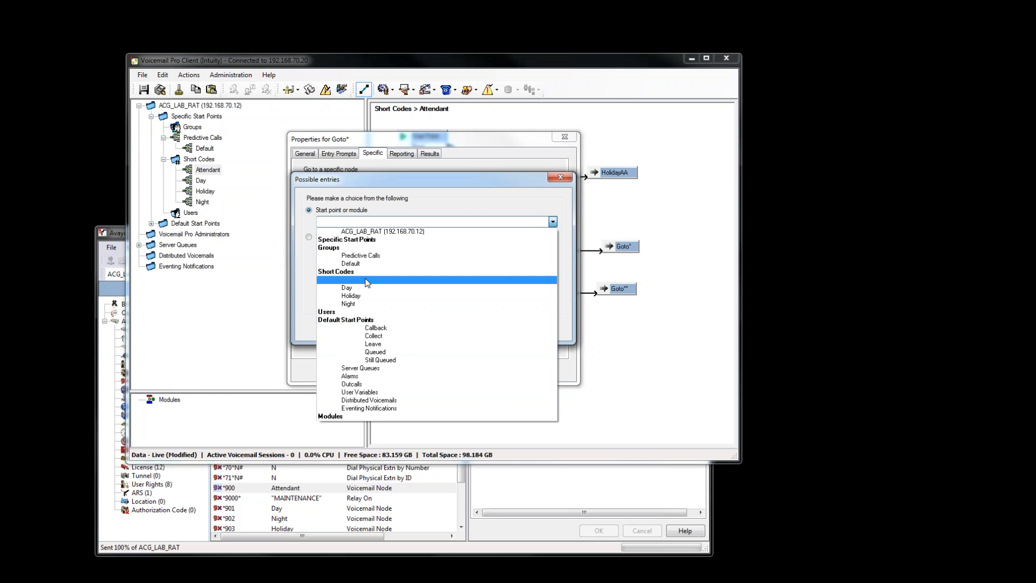
left_click(358, 289)
left_click(372, 331)
left_click(367, 370)
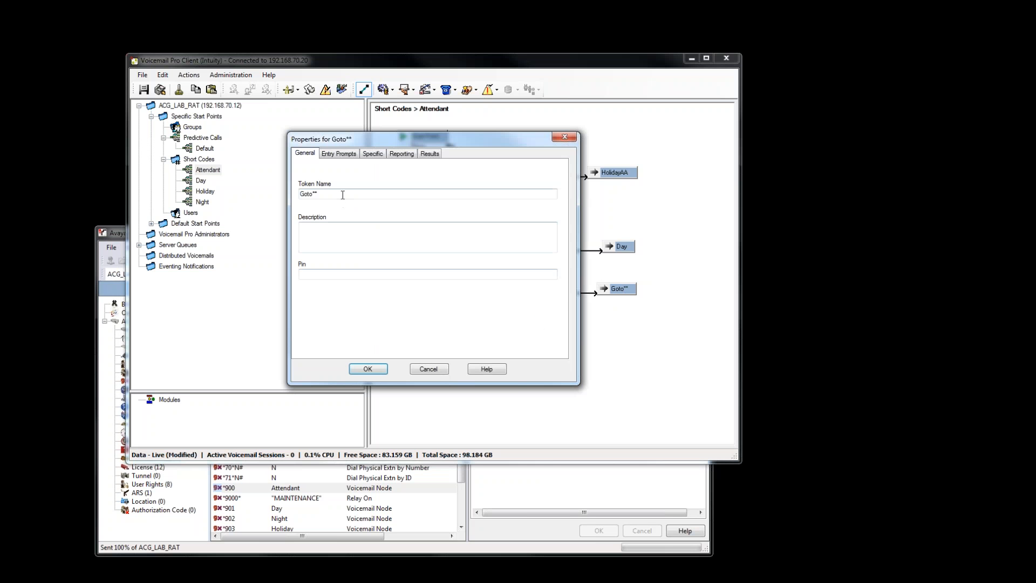
Configure the Goto on OfficeHours' False result as Night, going to the Night short code start point, and save the flows live.
type("Night")
left_click(364, 154)
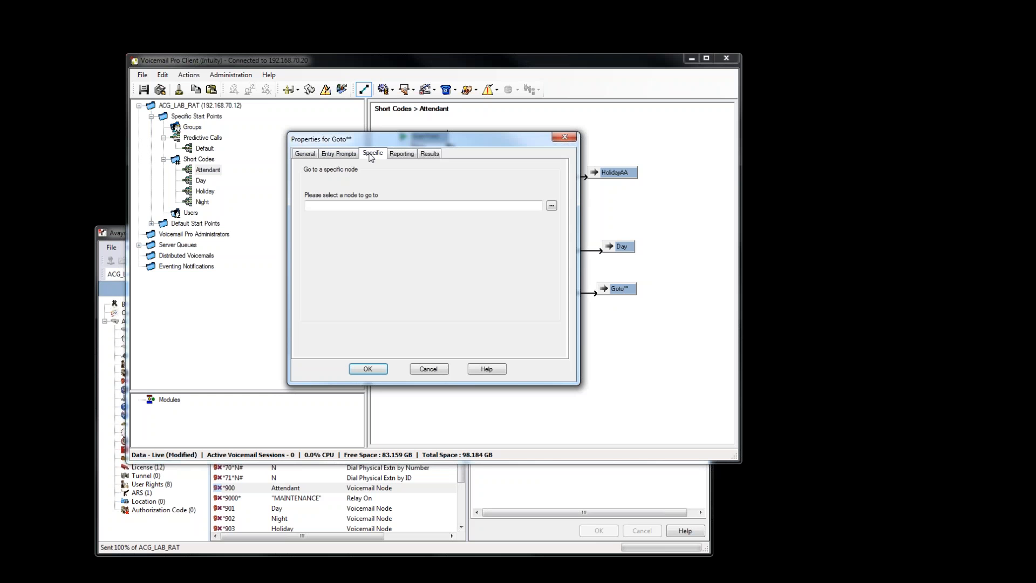
left_click(551, 205)
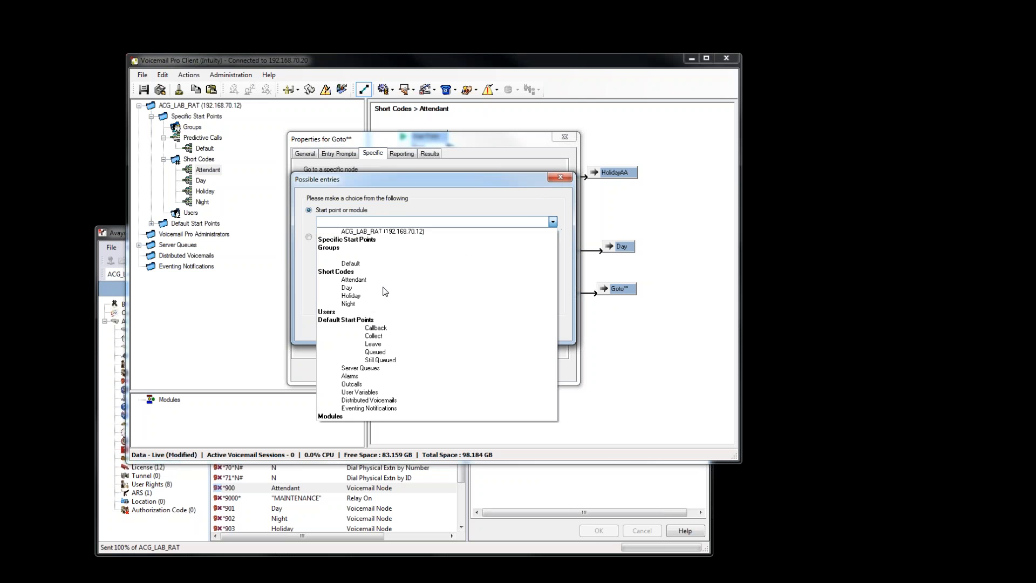
left_click(351, 304)
left_click(388, 329)
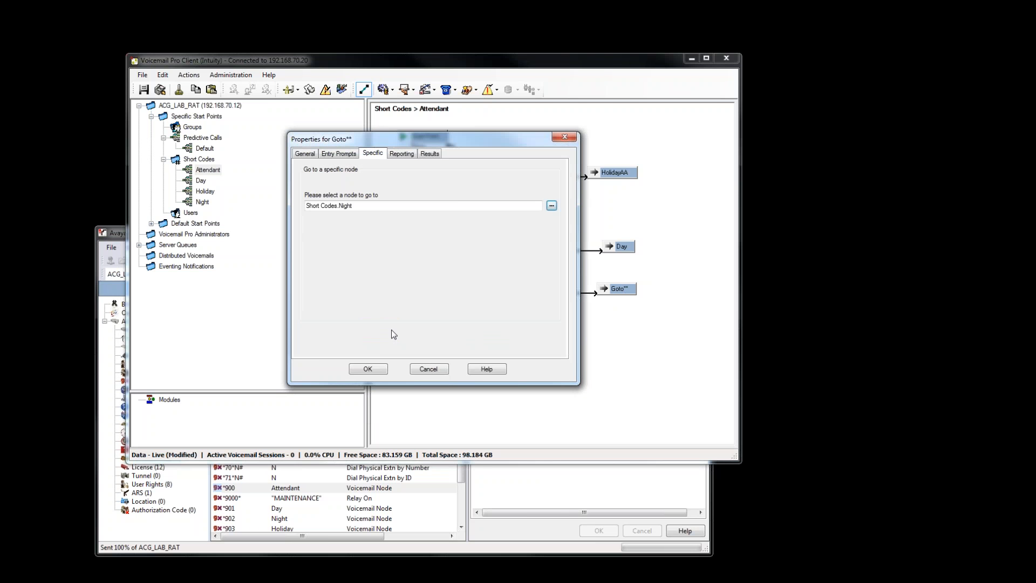
left_click(380, 372)
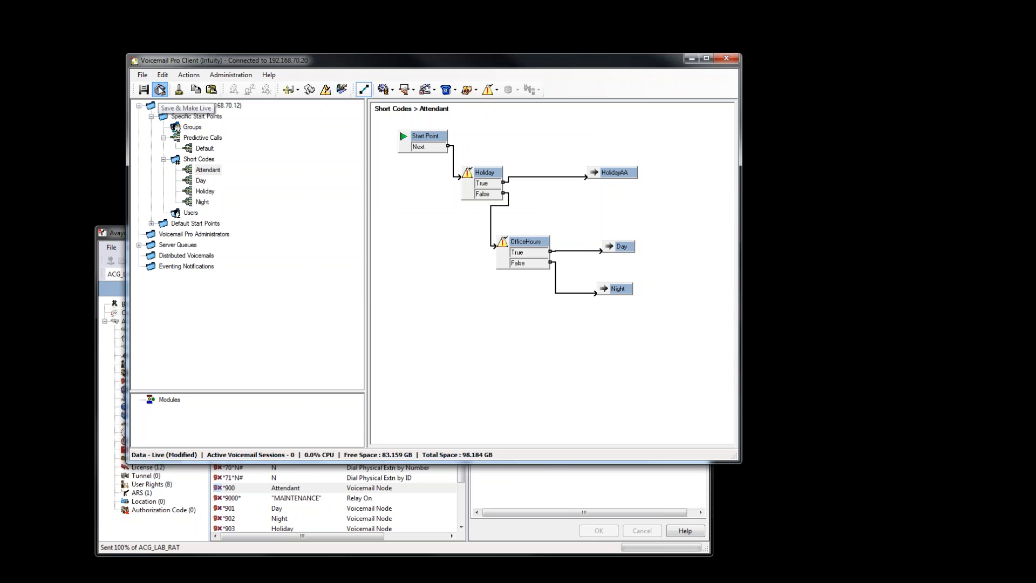
left_click(159, 90)
left_click(435, 283)
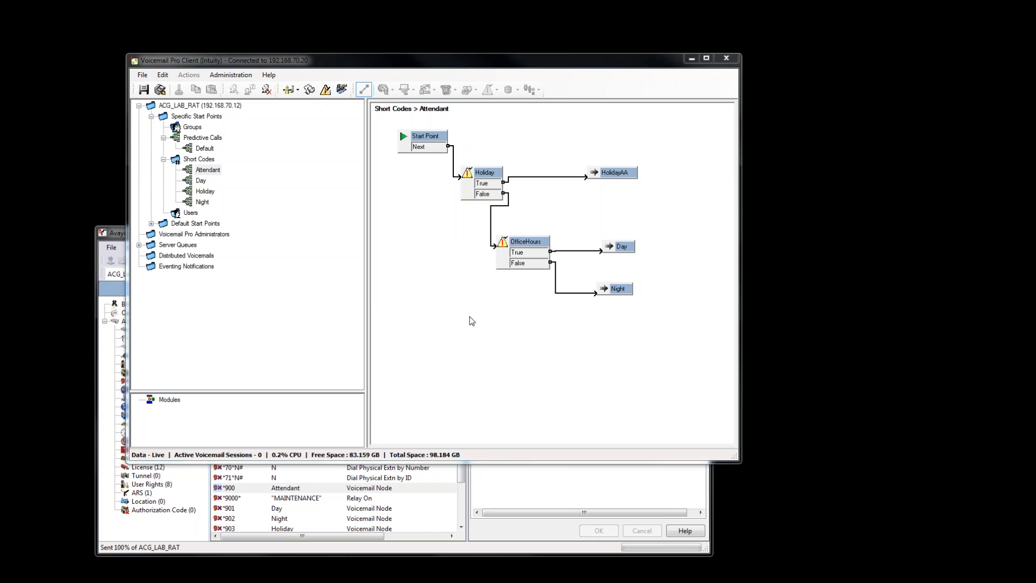
Review the Attendant, Day, Holiday and Night short code flows, ending on the Attendant flow.
left_click(206, 171)
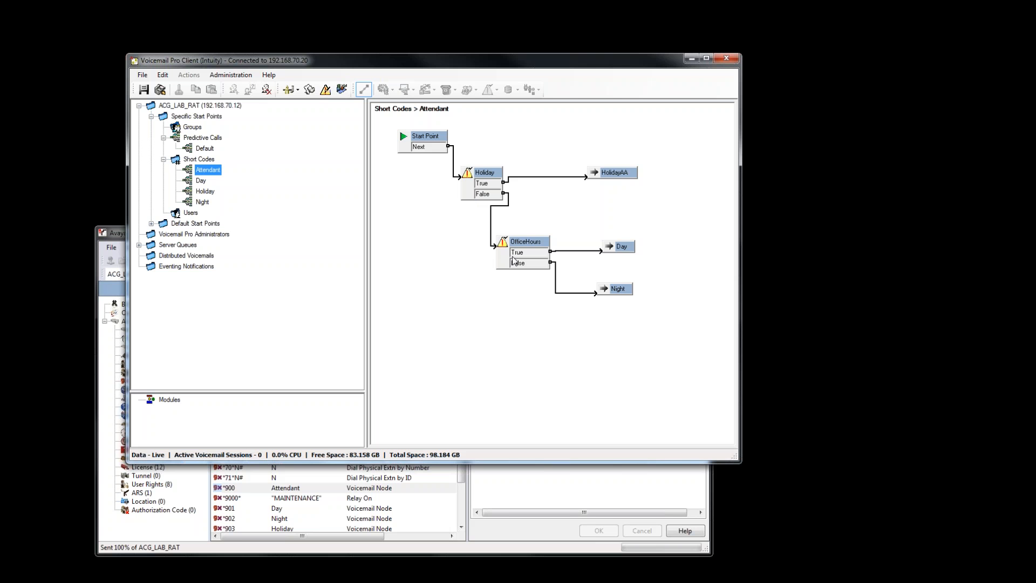
left_click(202, 181)
left_click(206, 191)
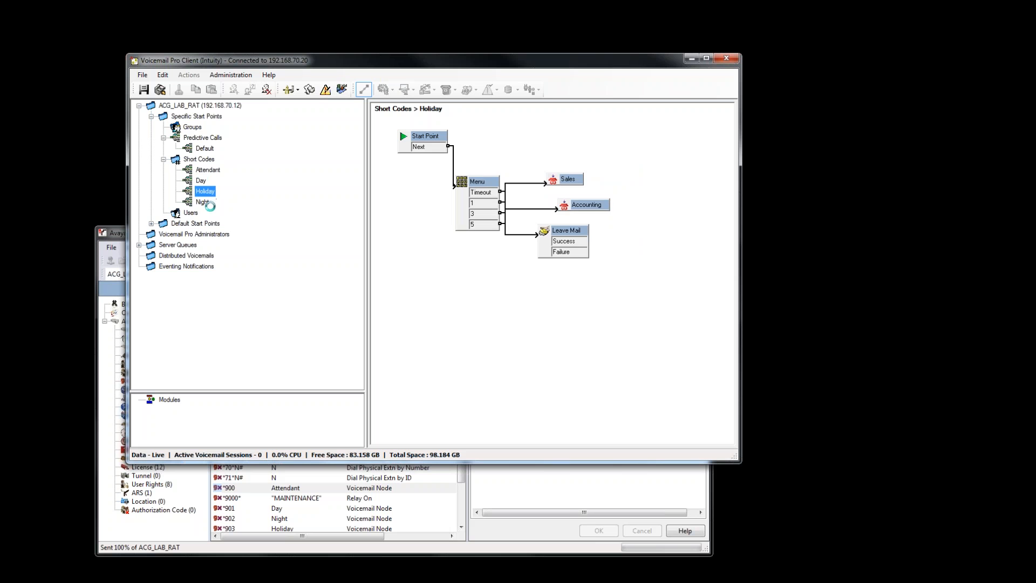
left_click(204, 203)
left_click(205, 192)
left_click(201, 181)
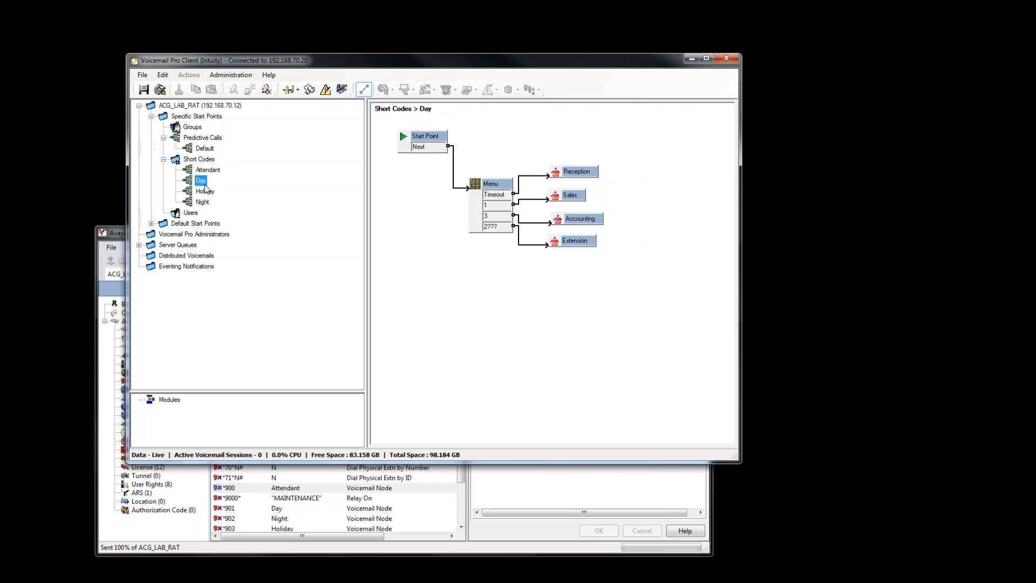
left_click(208, 171)
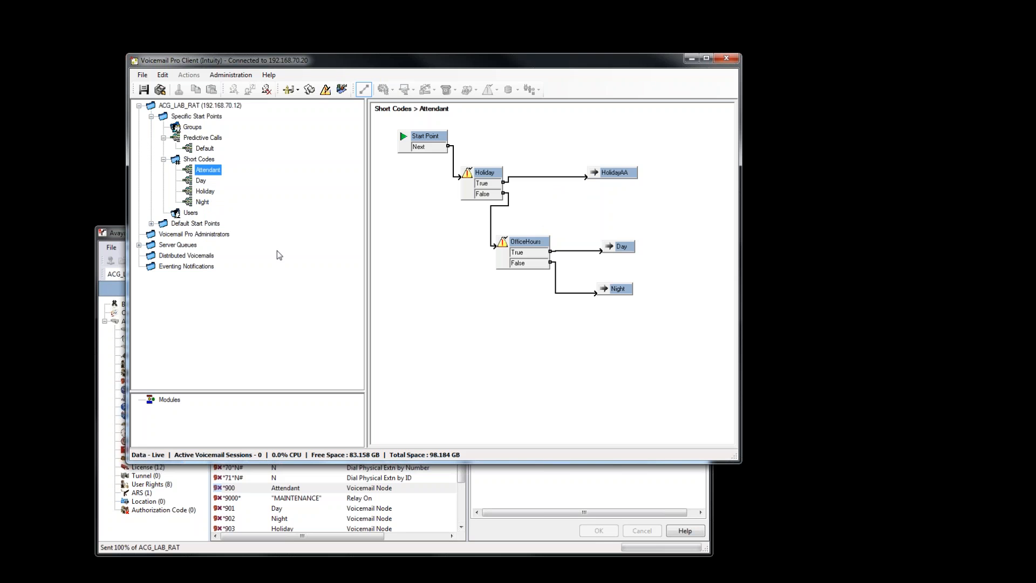
Switch to Avaya IP Office Manager and examine the incoming call route that points to *901.
left_click(532, 536)
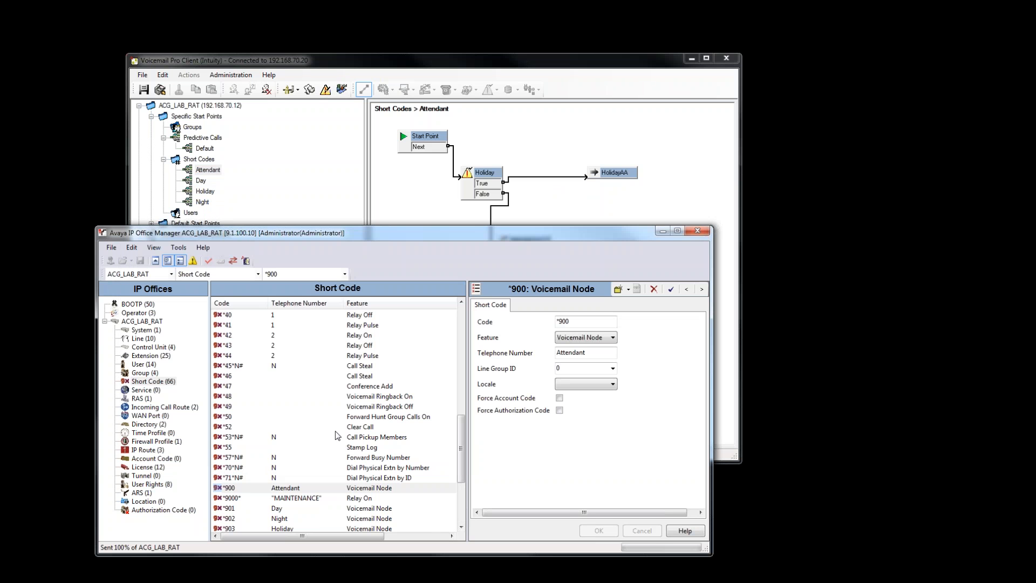
left_click(139, 408)
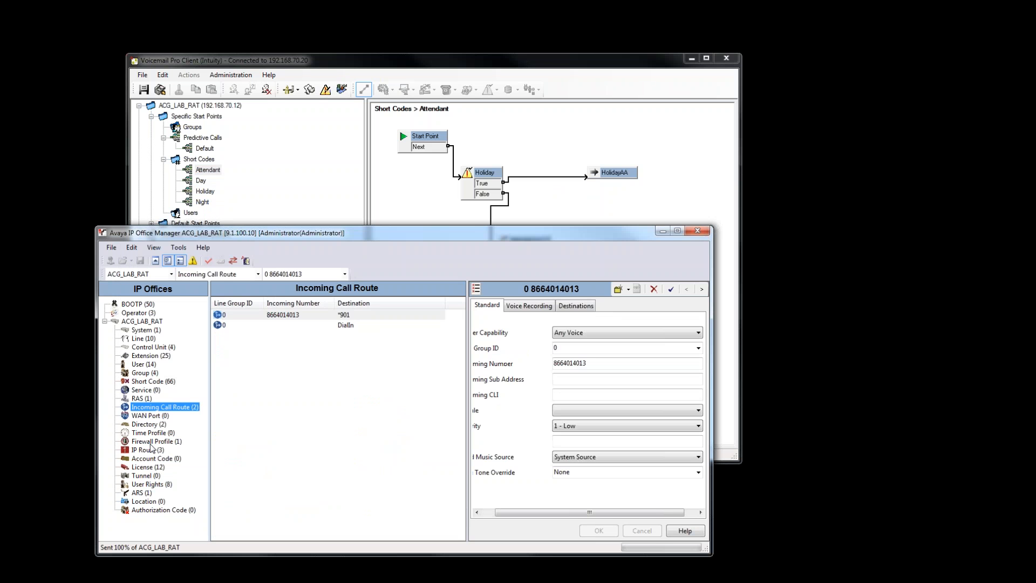
left_click(365, 318)
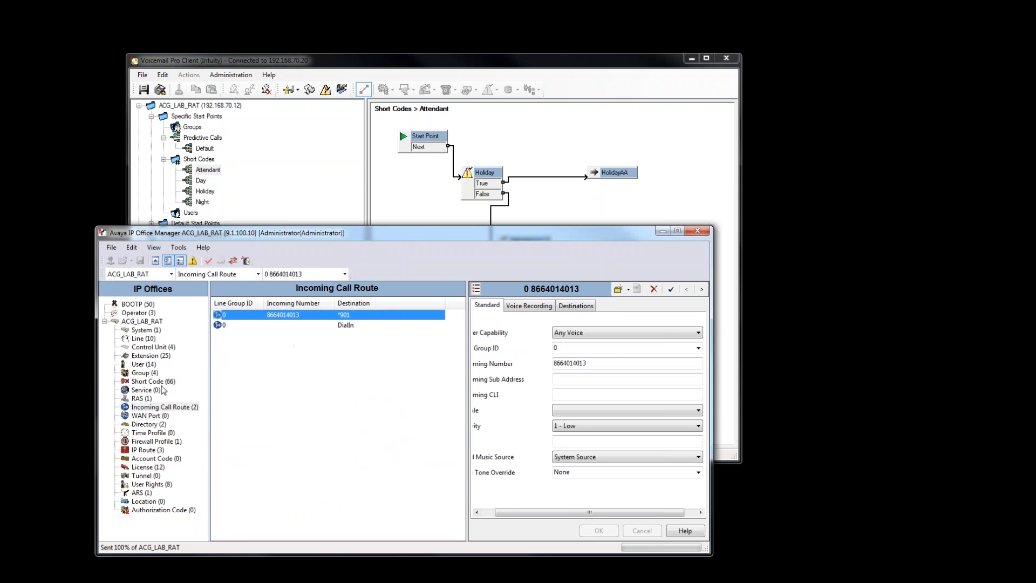
Check the *900 voicemail node short code against the Attendant start point in Voicemail Pro.
left_click(162, 382)
left_click_drag(354, 232, 308, 131)
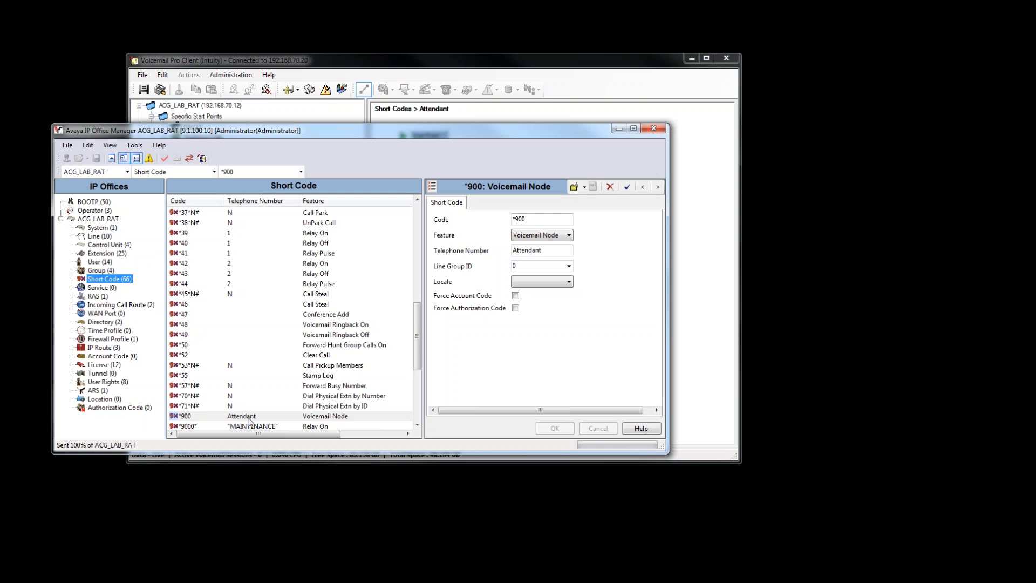
left_click_drag(360, 164, 348, 271)
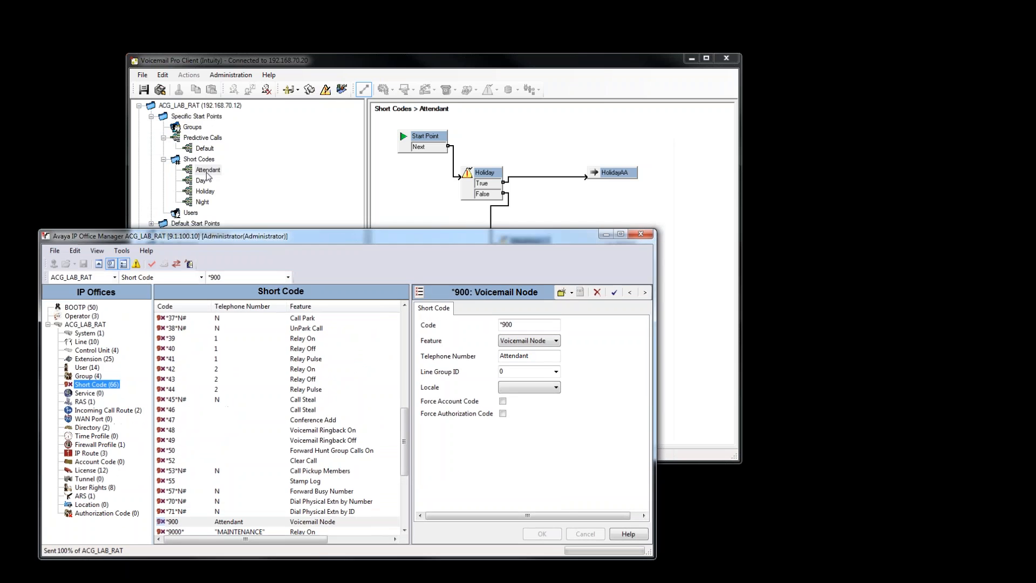
left_click(209, 180)
In Avaya IP Office Manager, change the default destination of the *901 incoming call route to *900 and save the configuration with Merge.
left_click(447, 542)
left_click(117, 412)
left_click(240, 318)
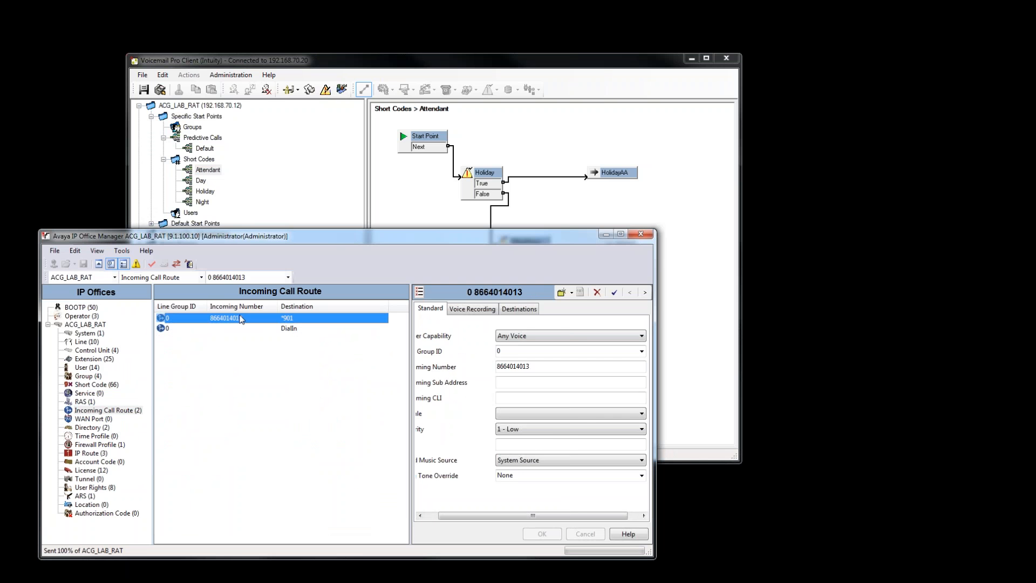
left_click(533, 309)
left_click(535, 335)
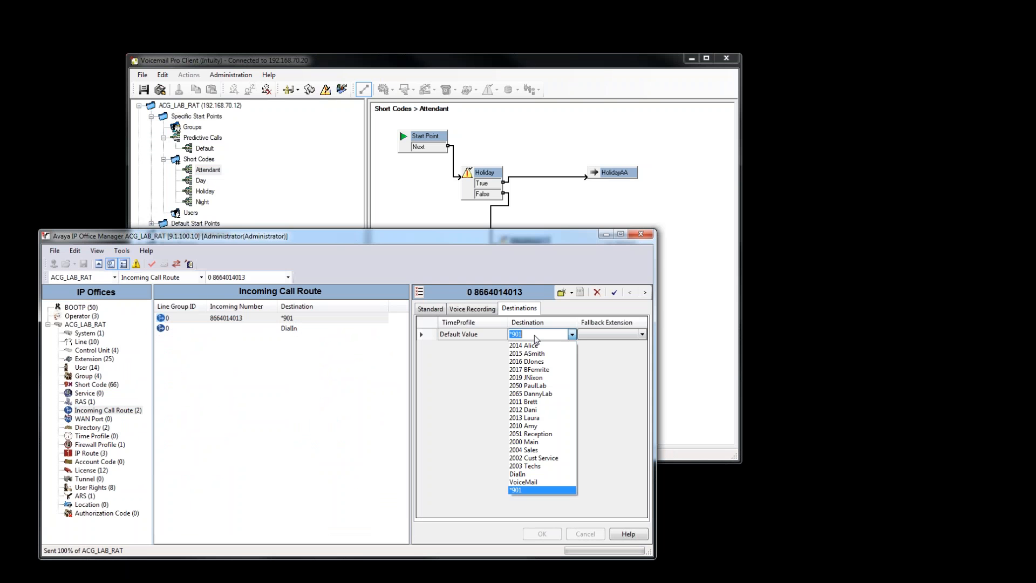
type("*9")
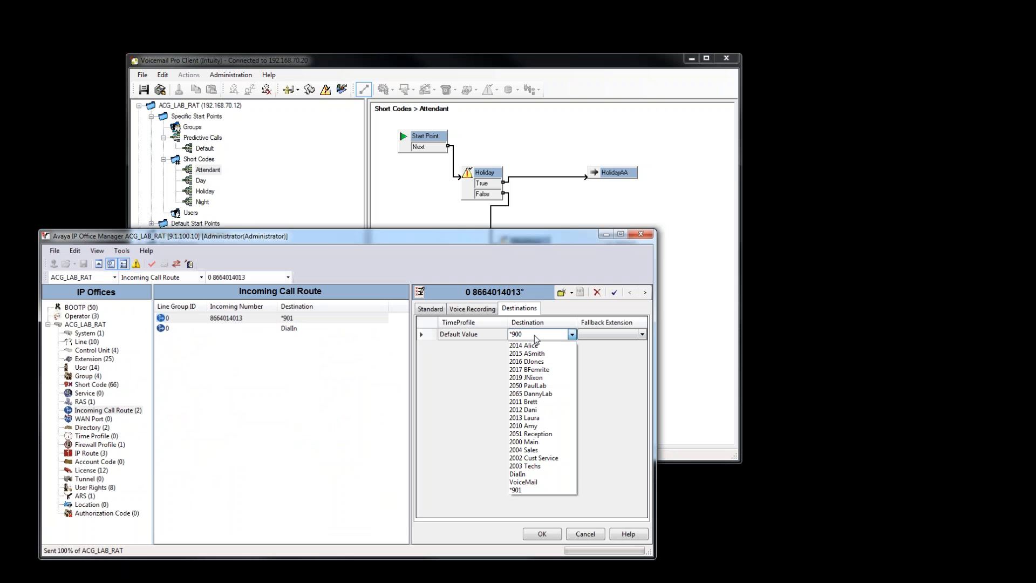
left_click(571, 334)
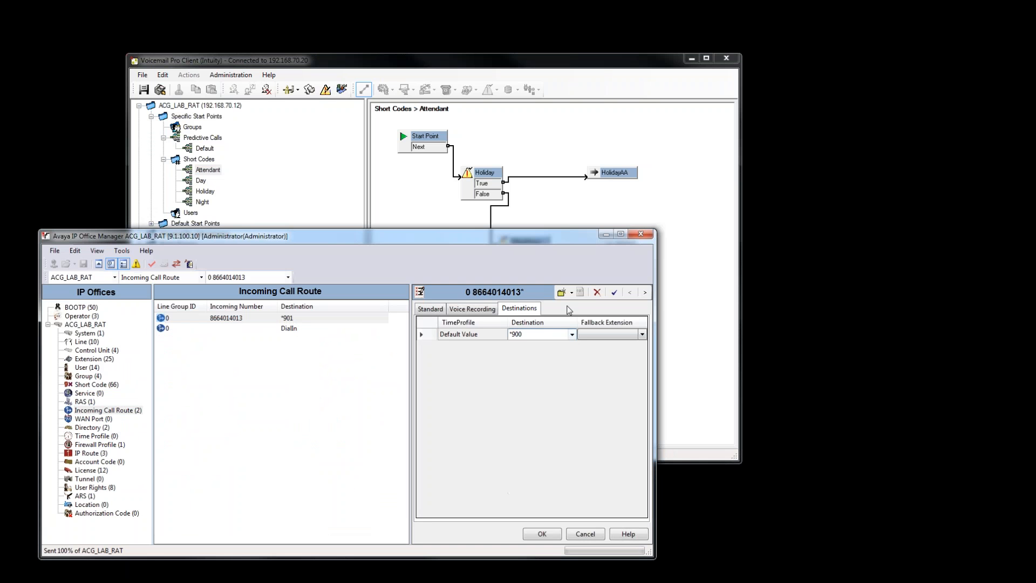
left_click(542, 534)
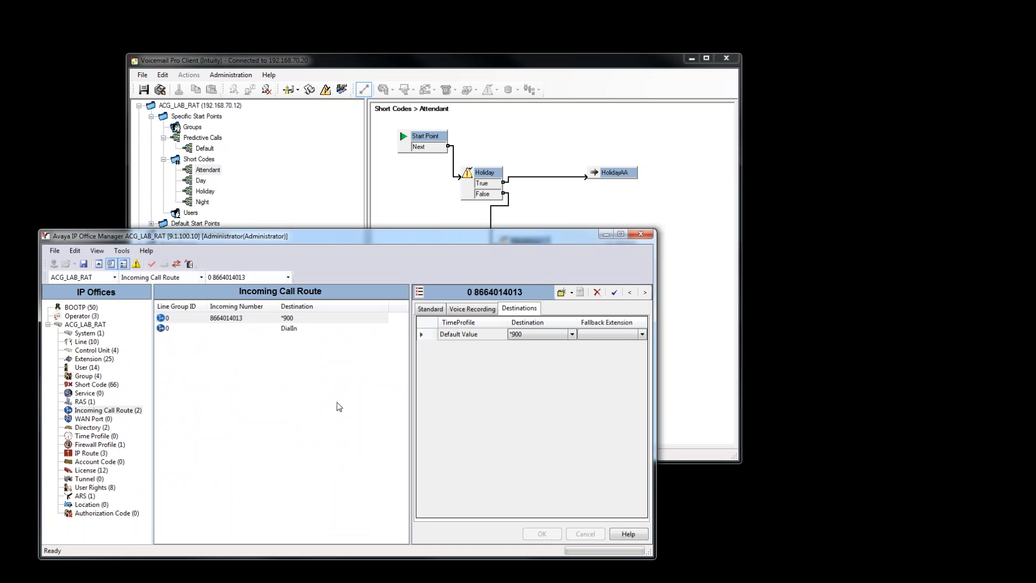
left_click(84, 264)
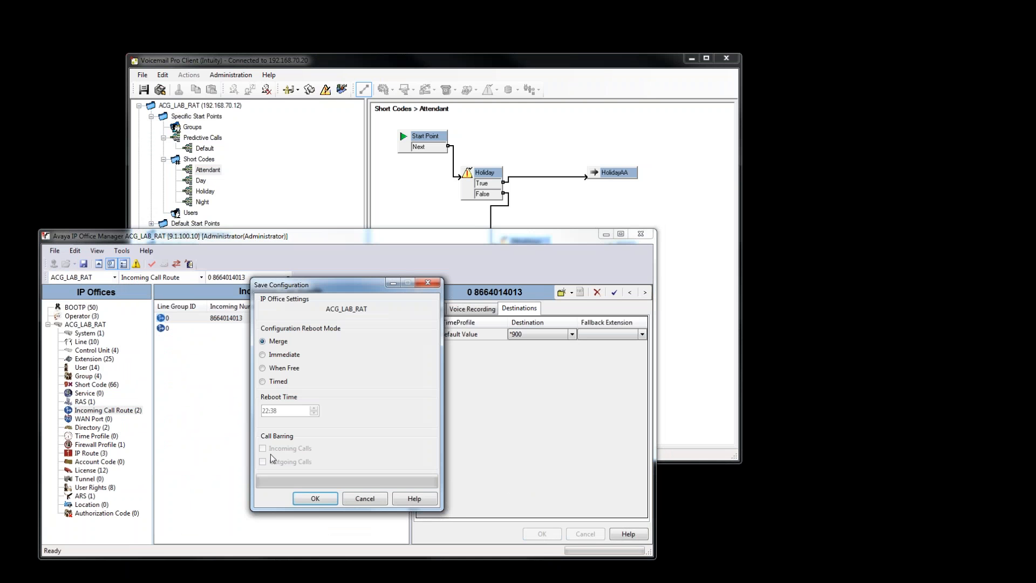
left_click(326, 498)
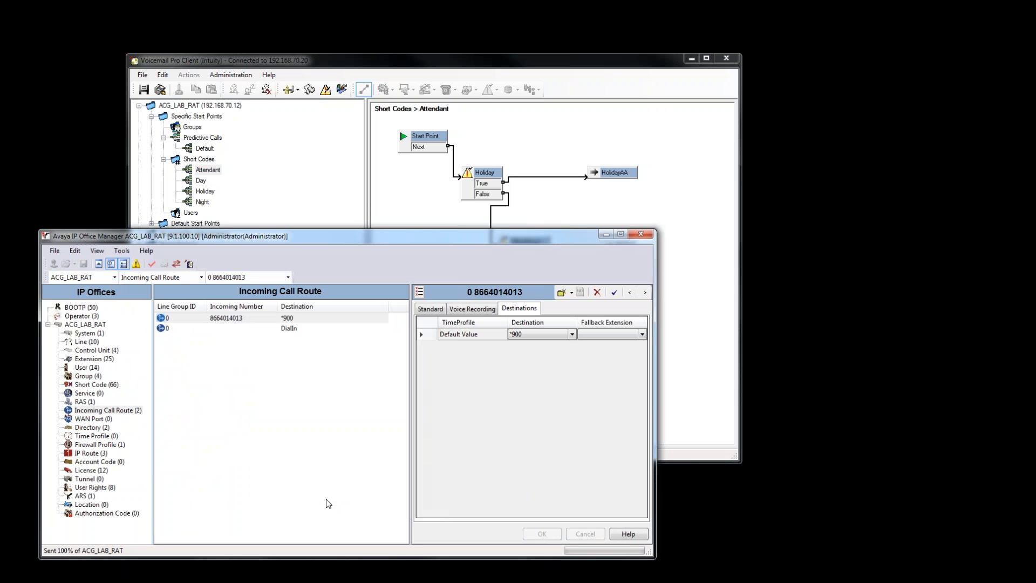
Compare the *900 voicemail node short code's telephone number with the Attendant start point and its flow in Voicemail Pro.
mouse_move(341, 240)
left_mouse_down()
mouse_move(302, 248)
mouse_move(340, 262)
left_mouse_up()
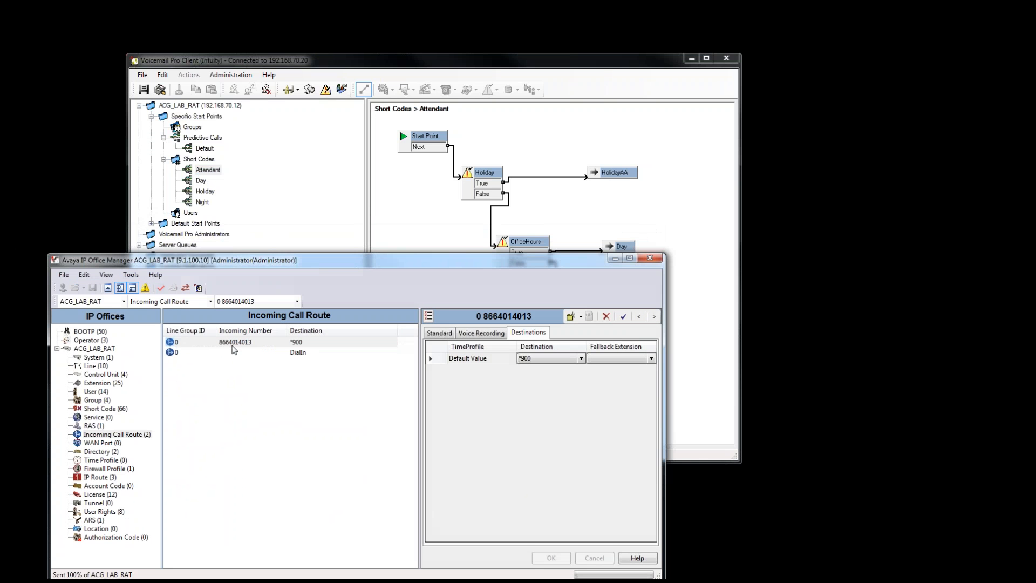
left_click(106, 409)
left_click(193, 546)
left_click(193, 545)
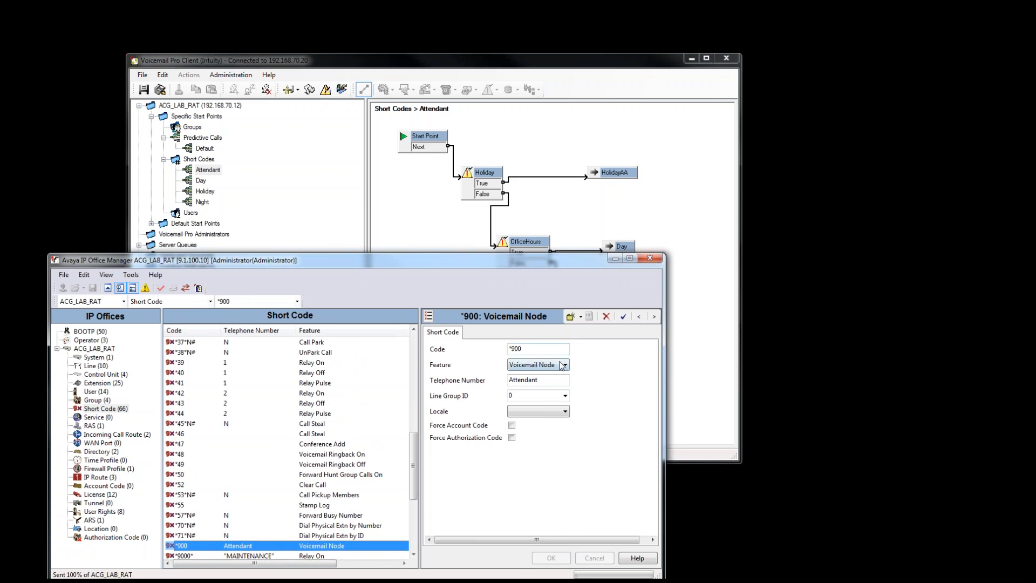
left_click_drag(542, 381, 389, 388)
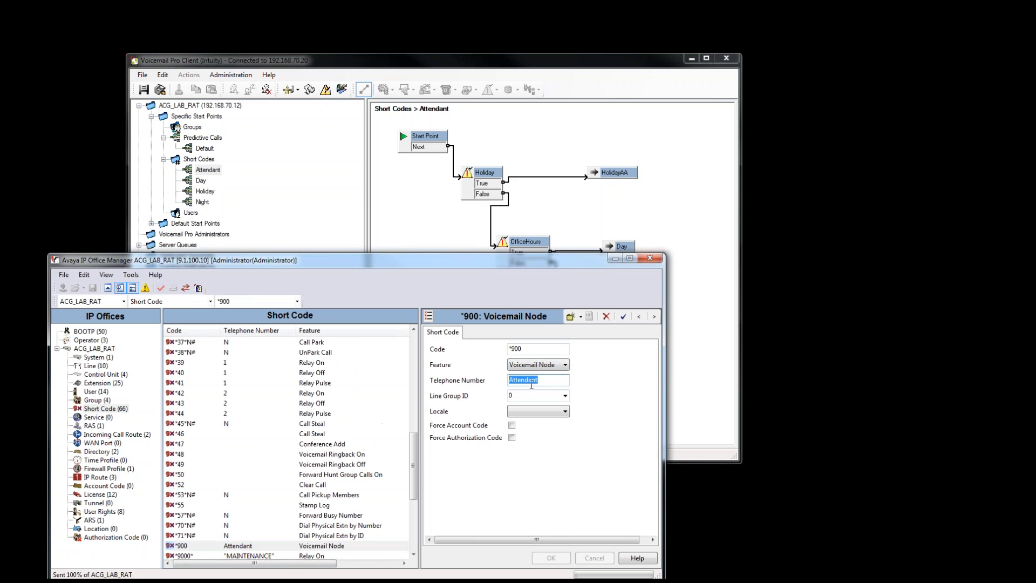
left_click(204, 170)
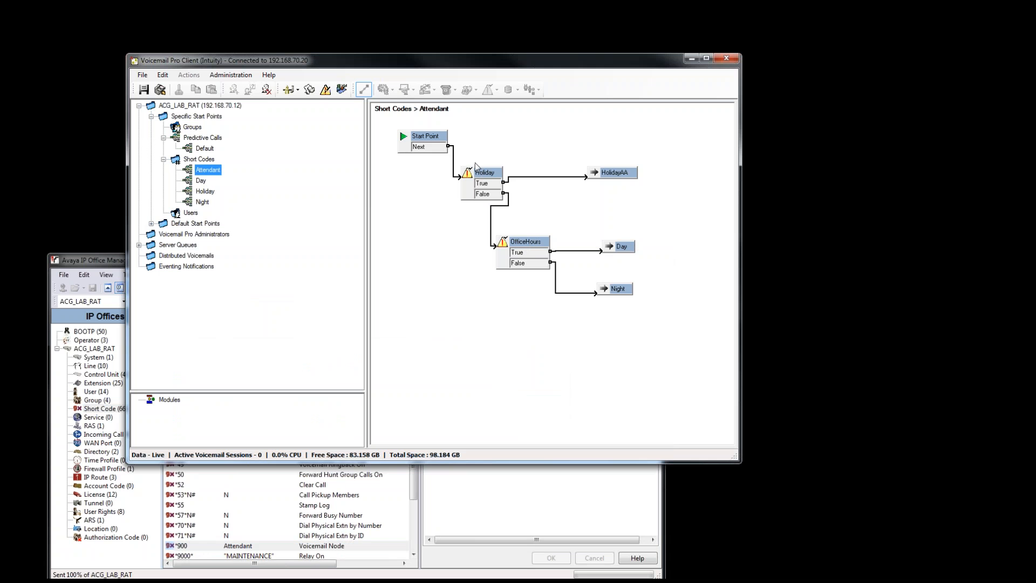
Return to IP Office Manager and examine the voicemail node short codes *900 to *903, opening *902.
left_click(84, 261)
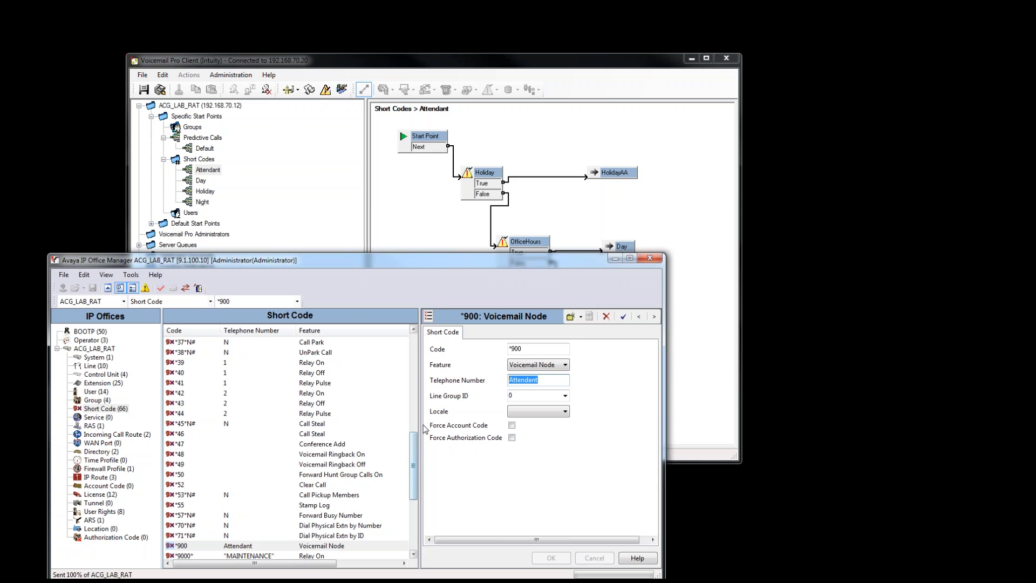
left_click_drag(418, 445, 418, 462)
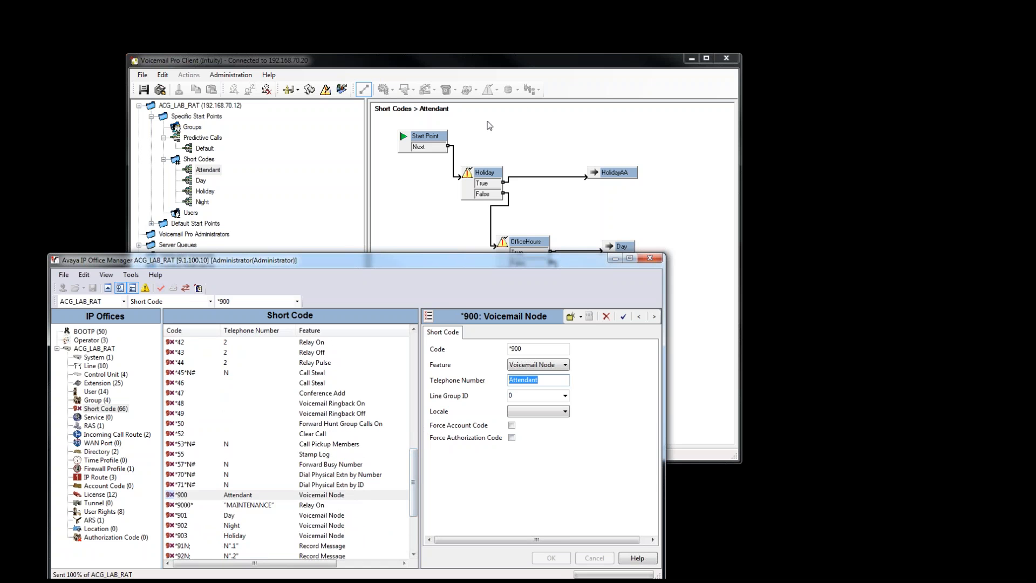
left_click_drag(507, 273, 529, 173)
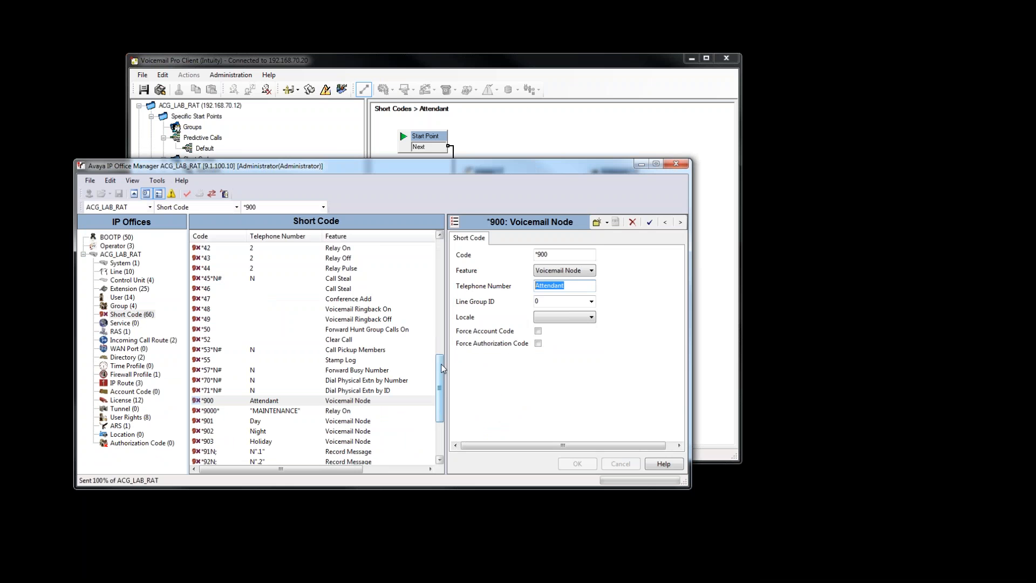
left_click_drag(441, 373, 441, 390)
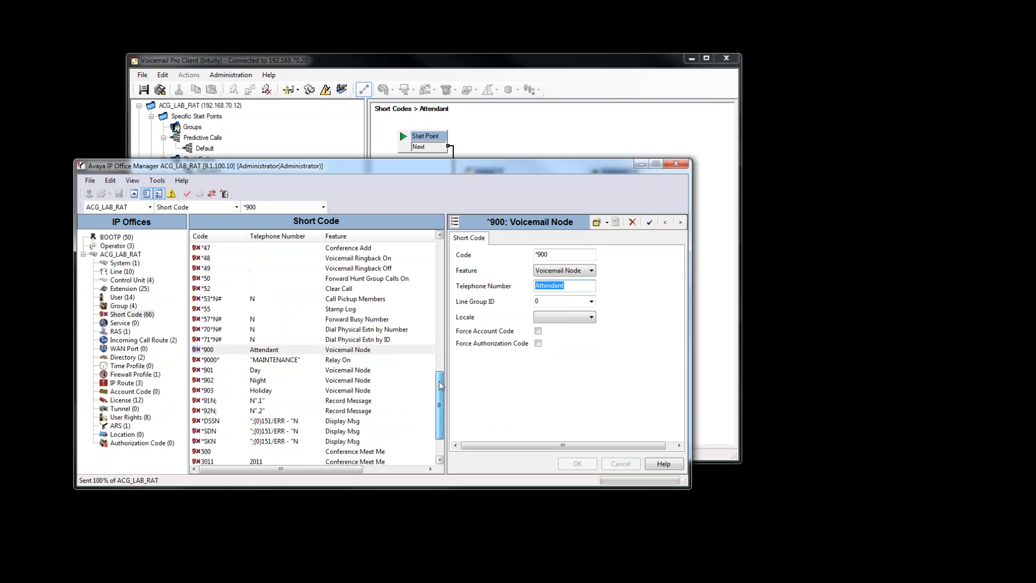
left_click(222, 380)
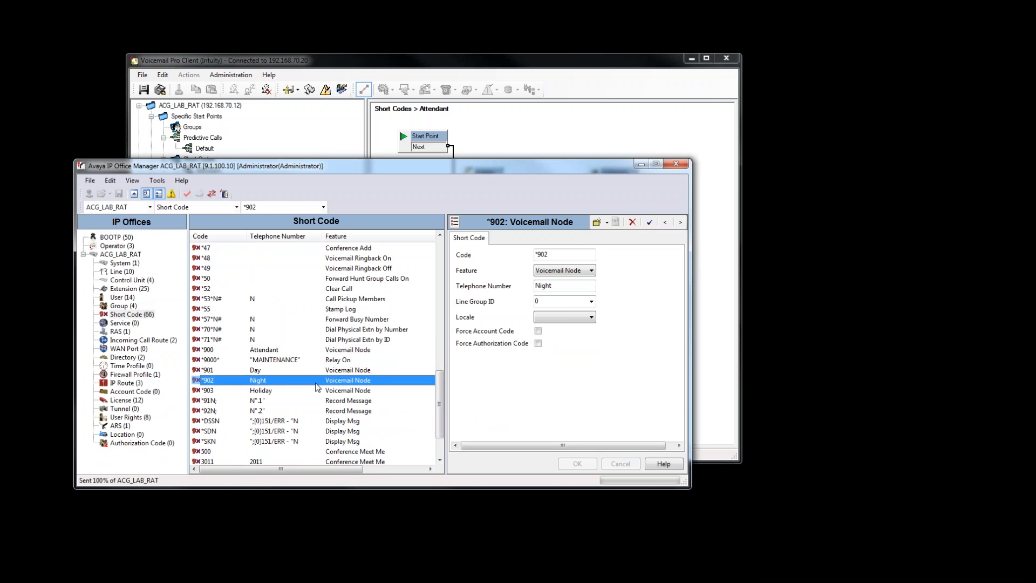
left_click_drag(207, 163, 221, 211)
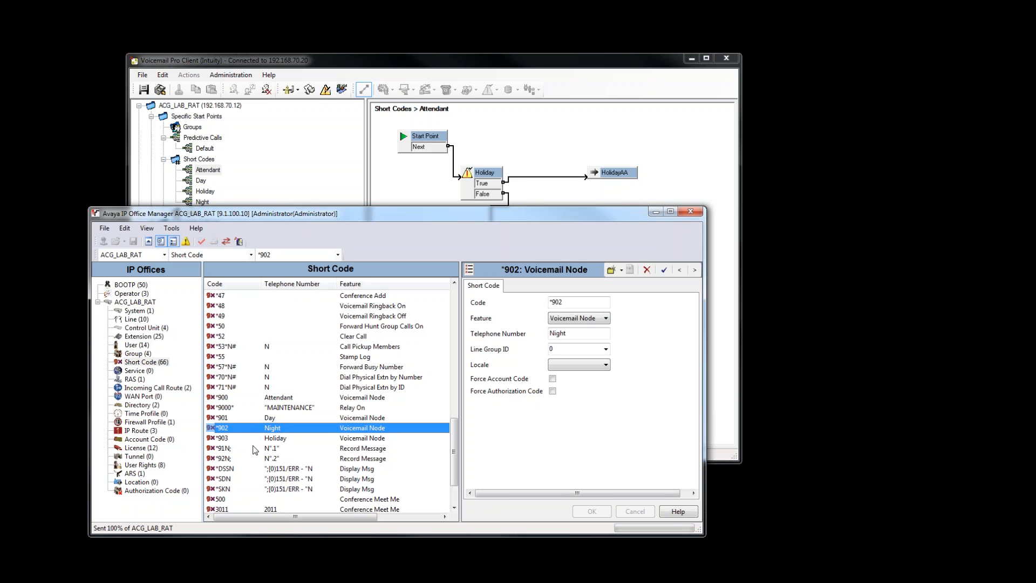
left_click_drag(233, 216, 198, 258)
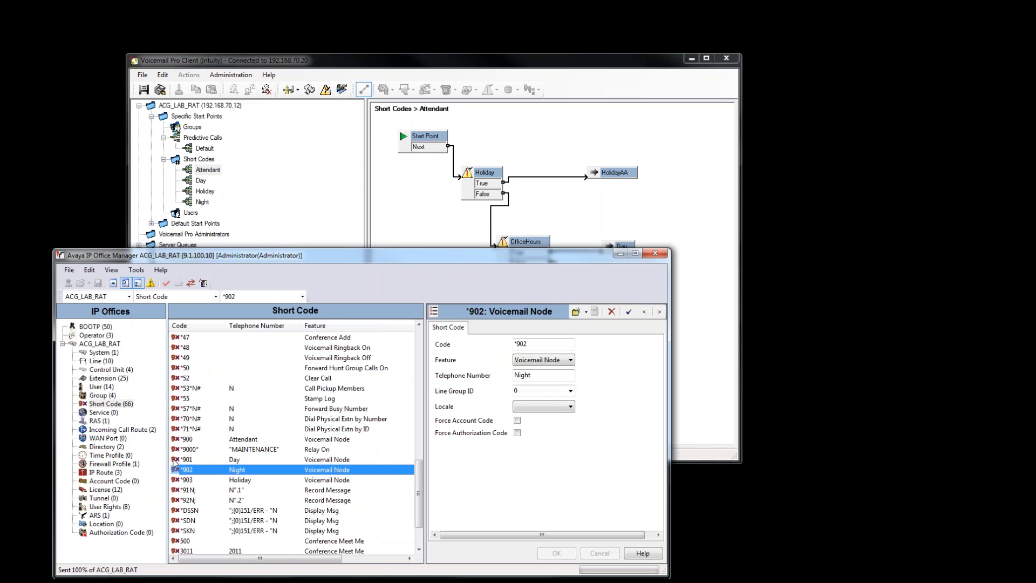
Set the fallback extension of the *900 incoming call route to 2000 Main and save the configuration with Merge.
left_click(141, 430)
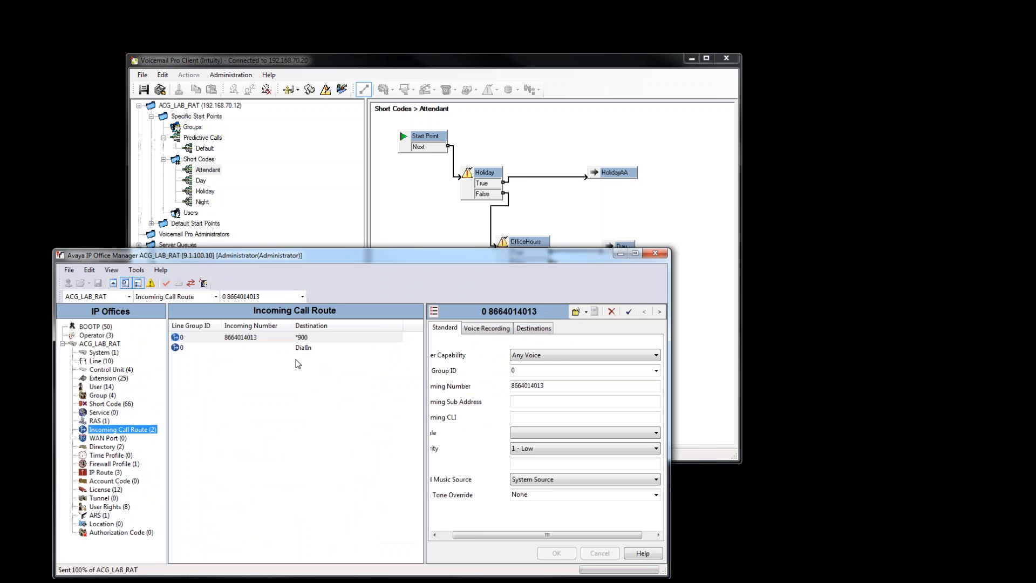
left_click(524, 330)
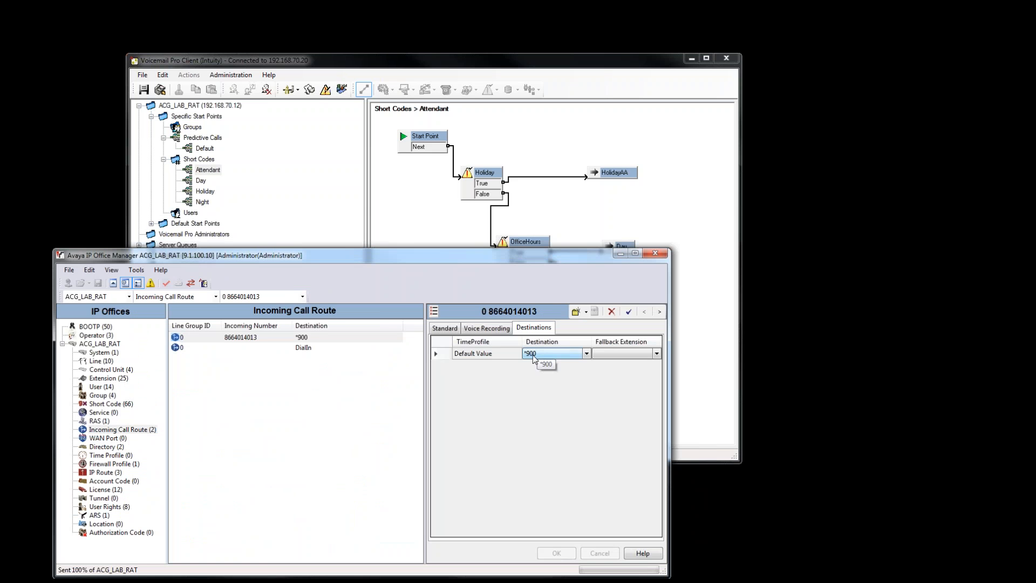
left_click_drag(530, 258, 513, 207)
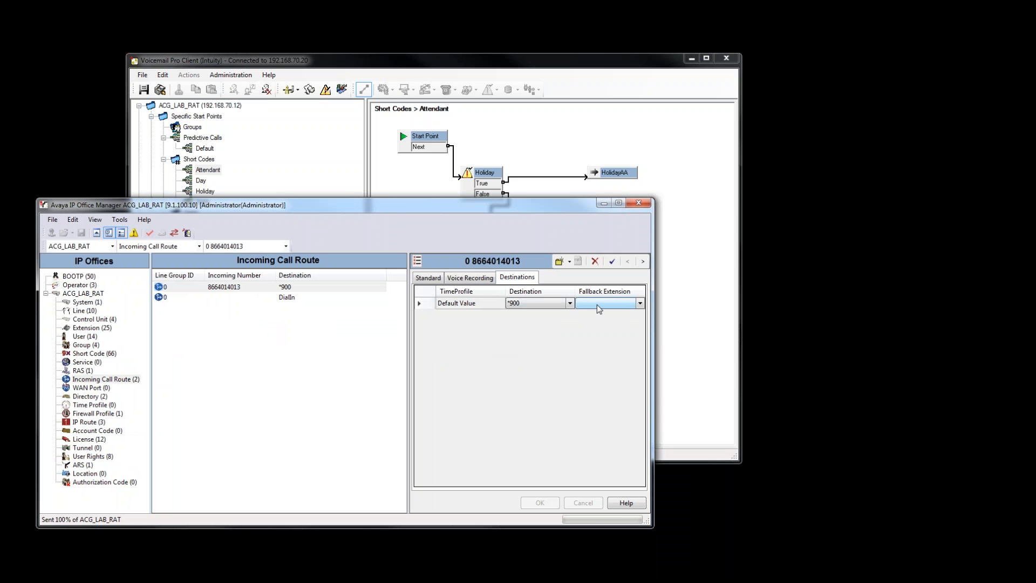
left_click(598, 307)
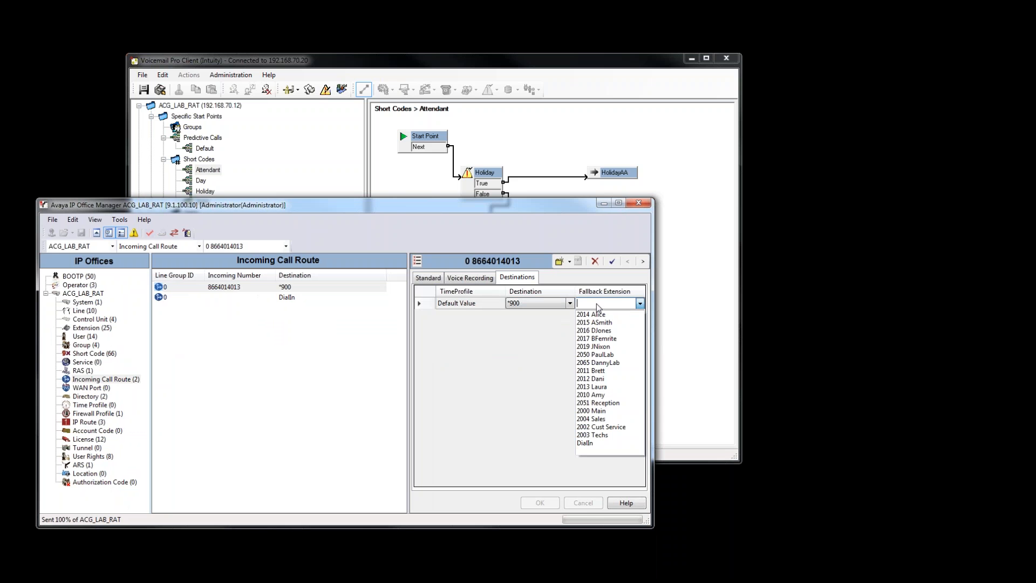
left_click(598, 411)
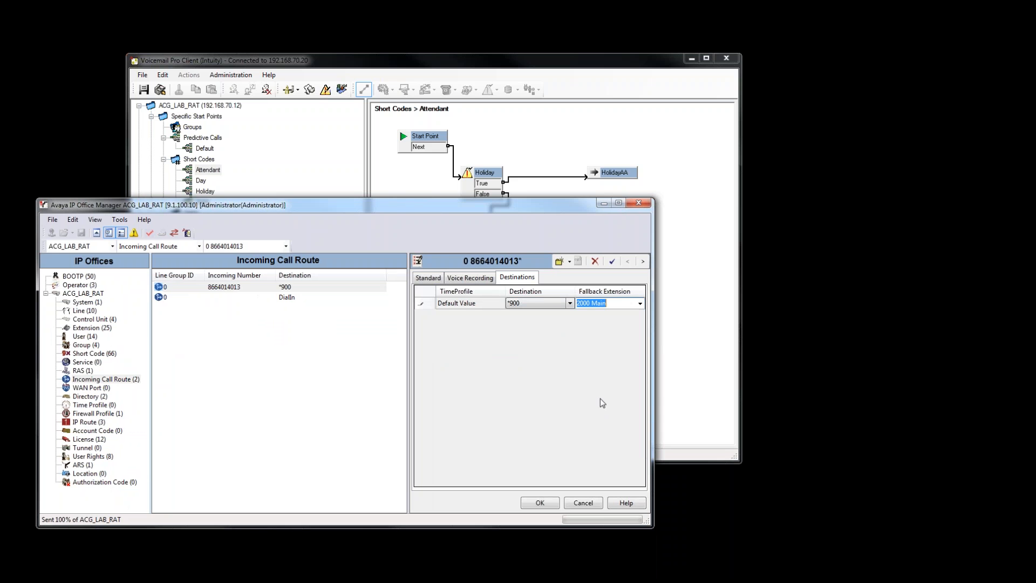
left_click(539, 502)
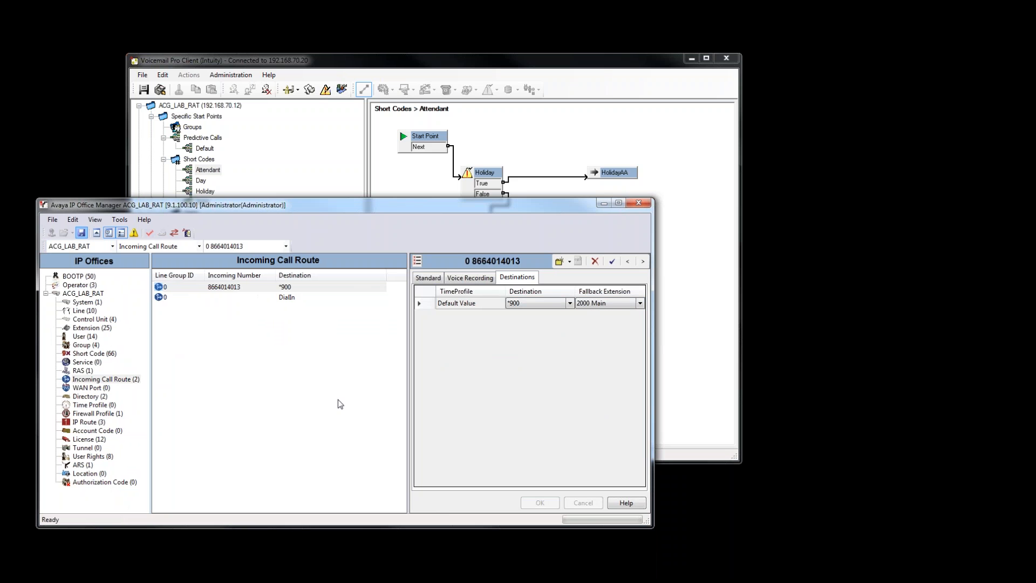
key("ctrl+s")
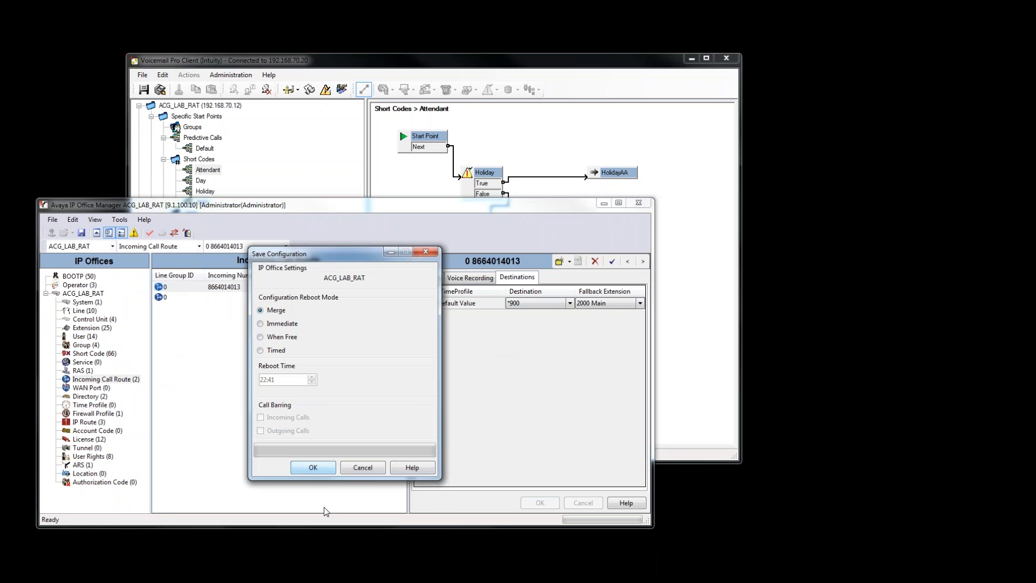
key("Return")
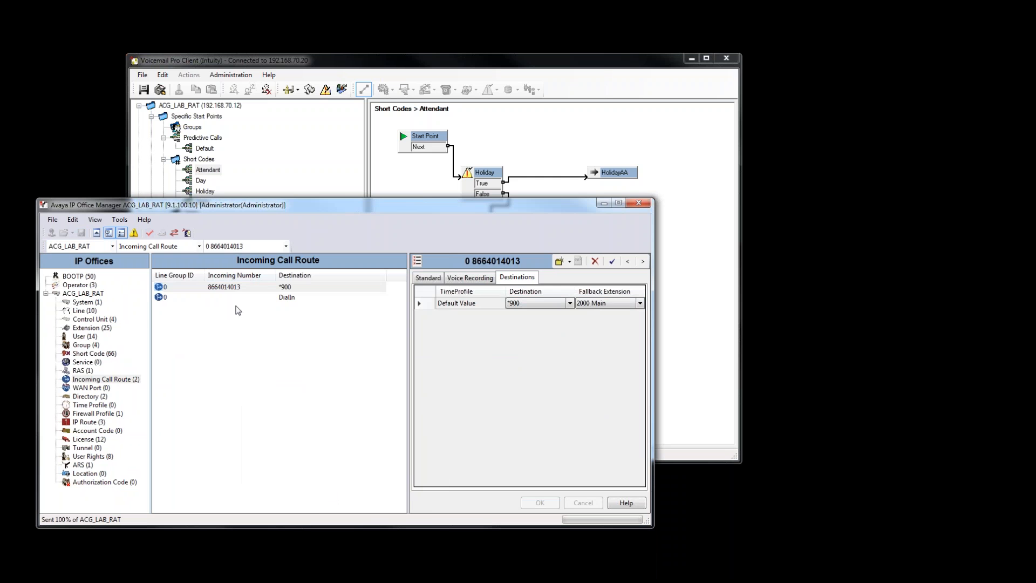
Check the telephone number of the *902 short code against the short code start points in Voicemail Pro.
left_click(103, 354)
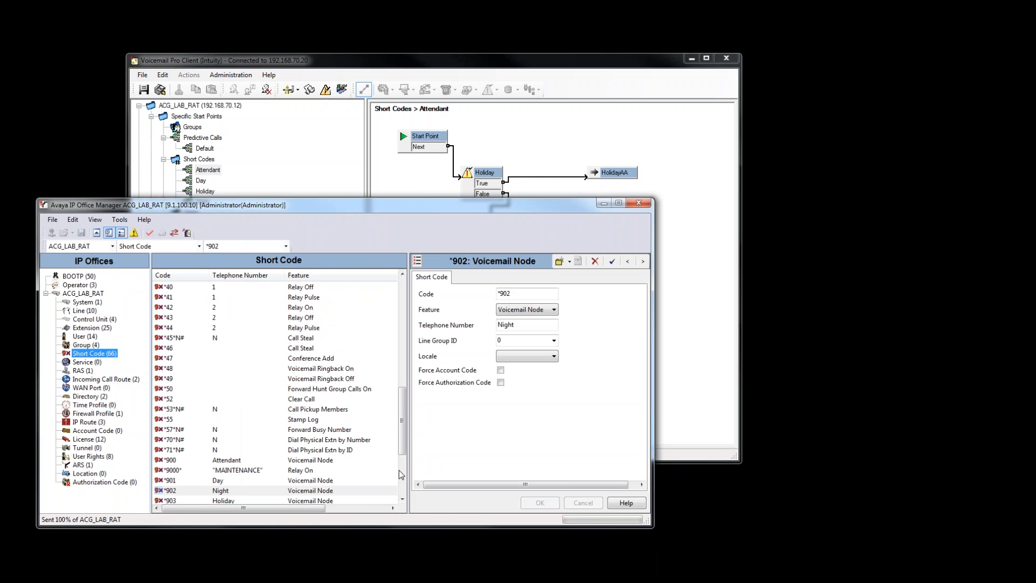
left_click_drag(402, 429, 403, 470)
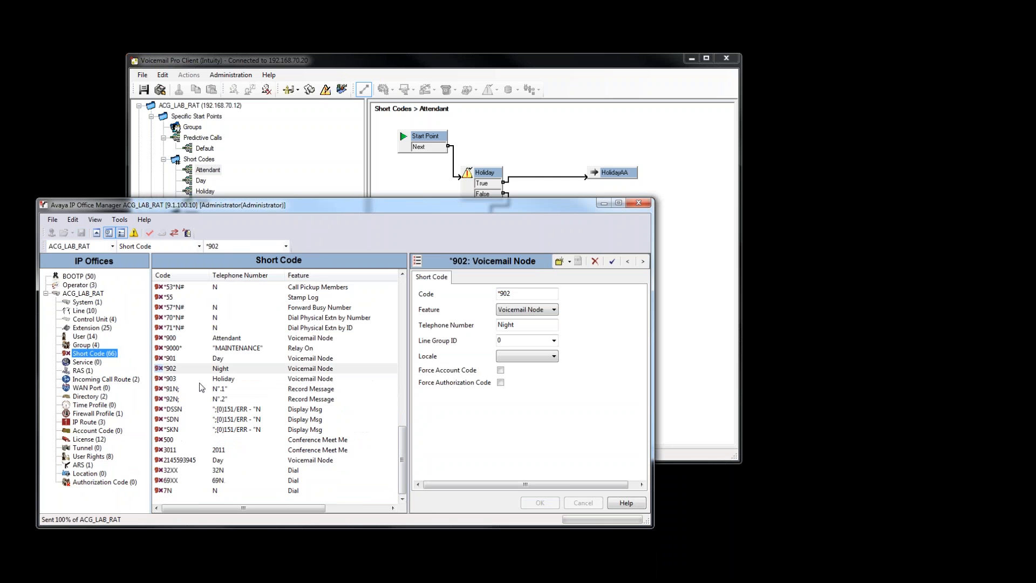
left_click(179, 369)
double_click(506, 324)
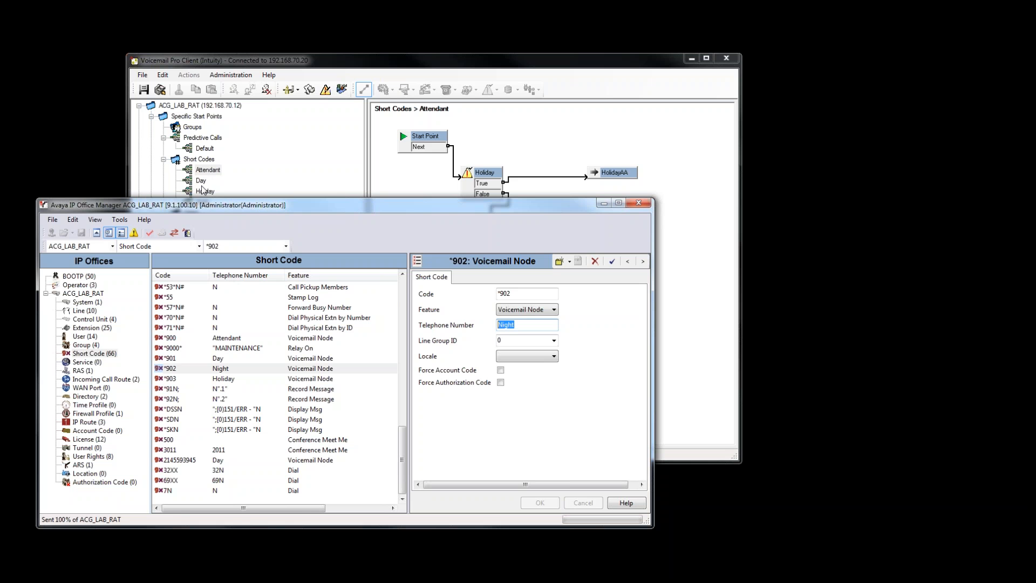
left_click_drag(245, 208, 240, 289)
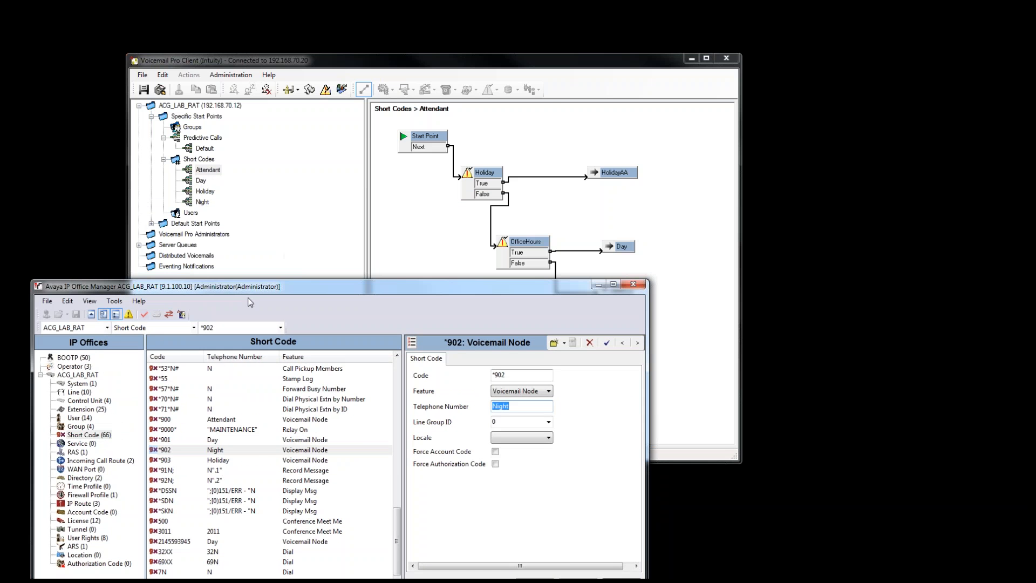
Switch to Voicemail Pro and review the call flows of the Attendant, Day and Holiday short codes.
left_click(204, 172)
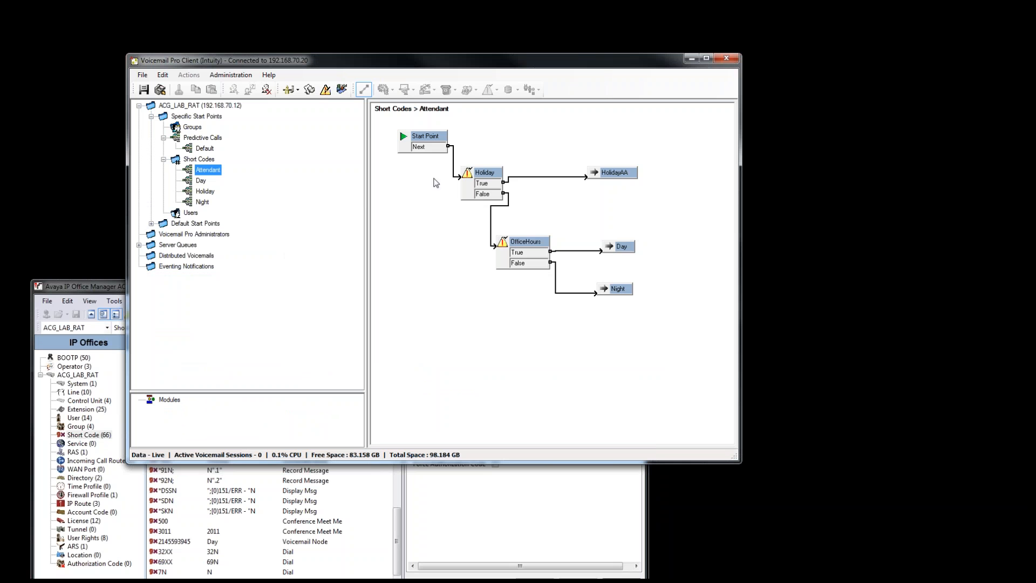
left_click(204, 181)
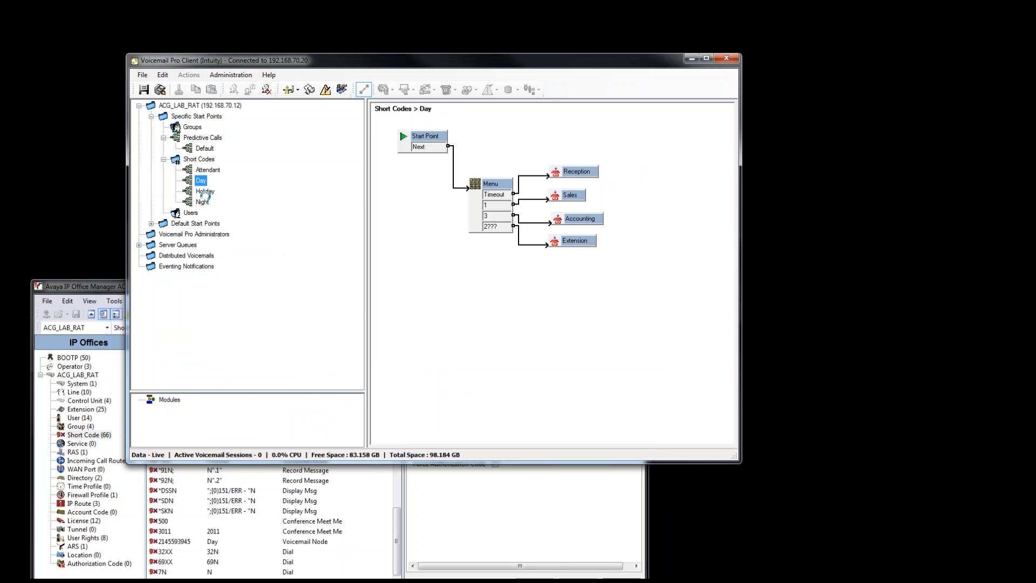
left_click(205, 192)
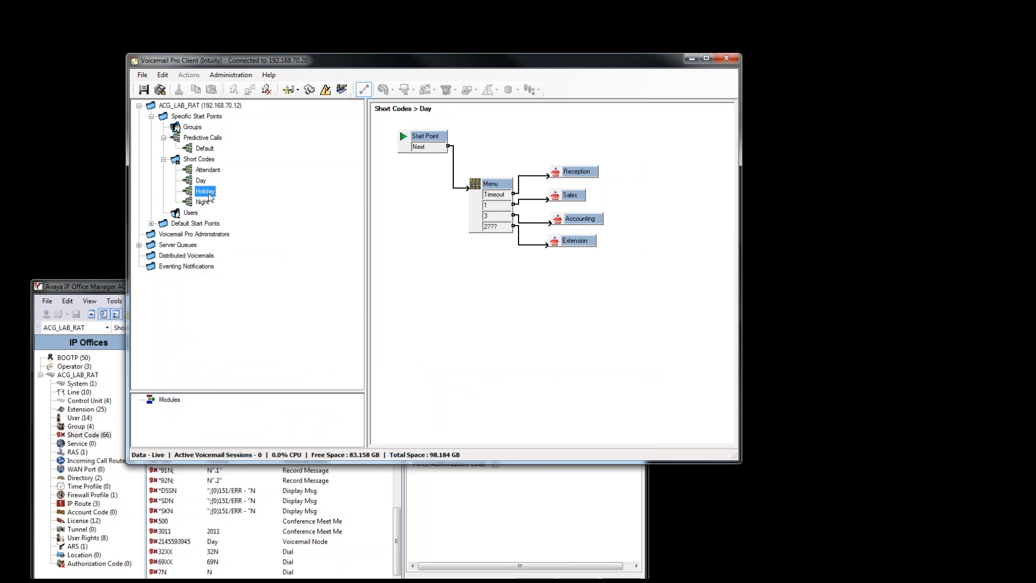
Inspect the Holiday flow's Menu entry prompt Holiday.wav in the Wave Editor, and close the menu properties without changes.
left_click(489, 187)
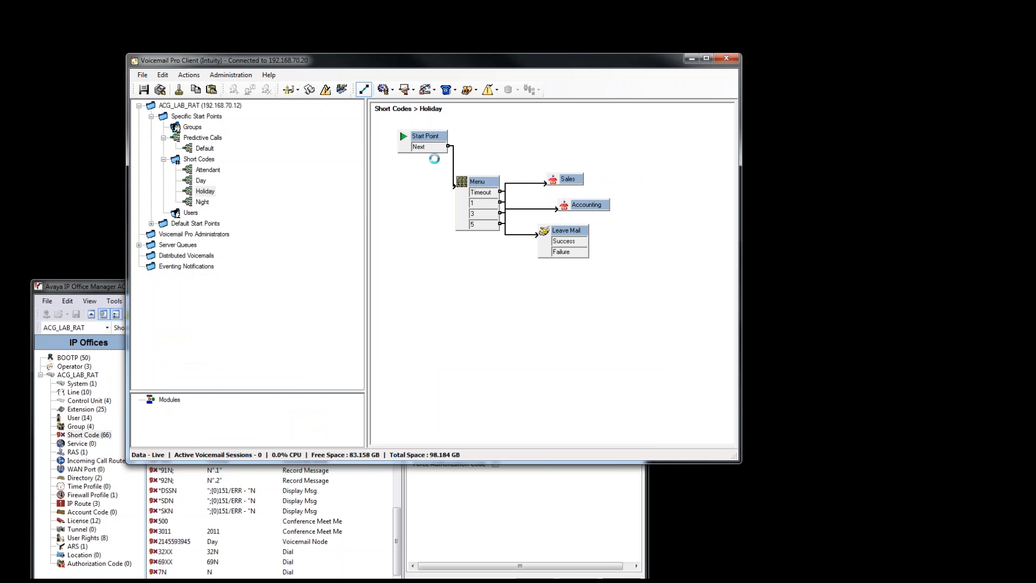
double_click(485, 188)
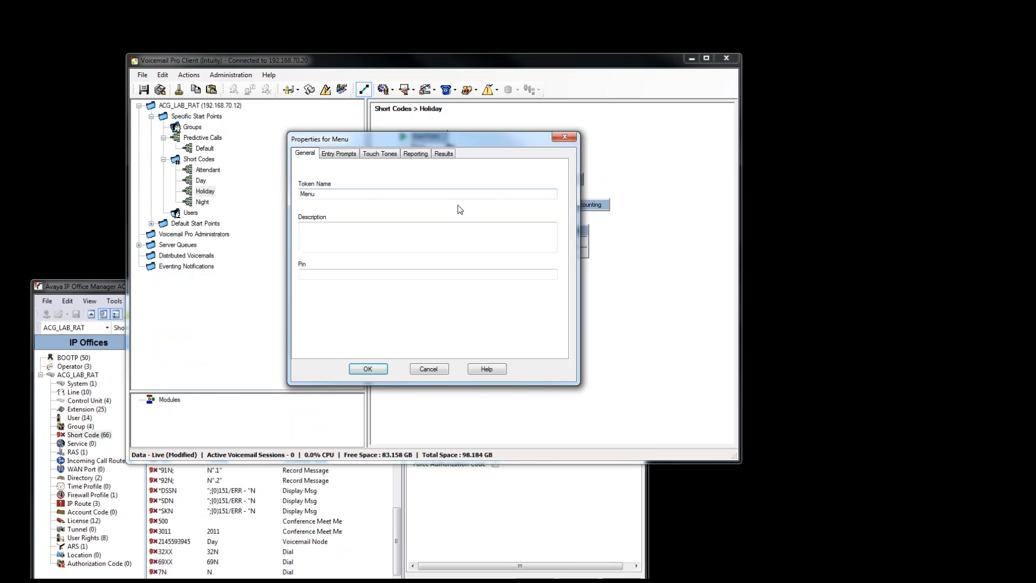
left_click(339, 154)
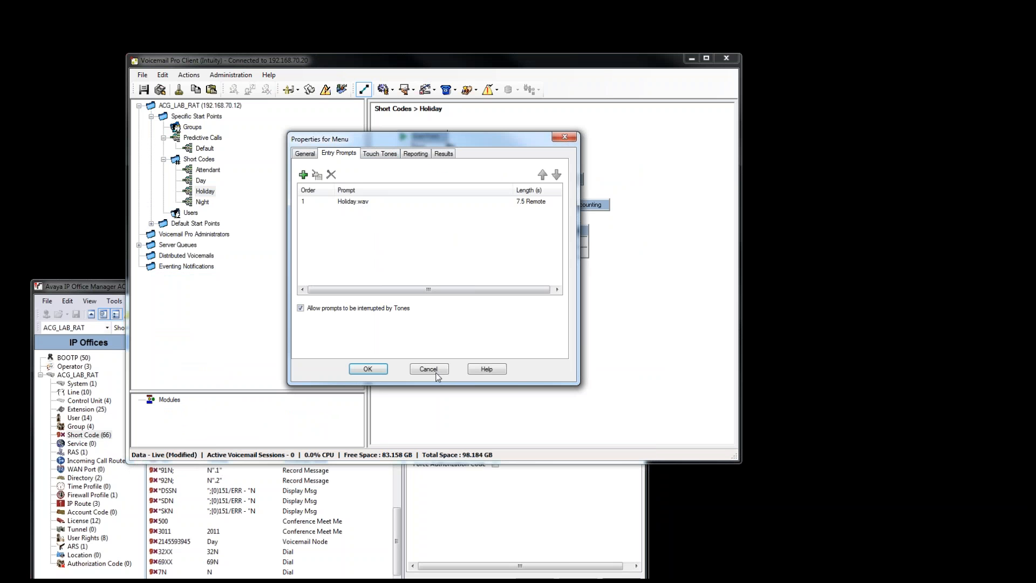
left_click(351, 204)
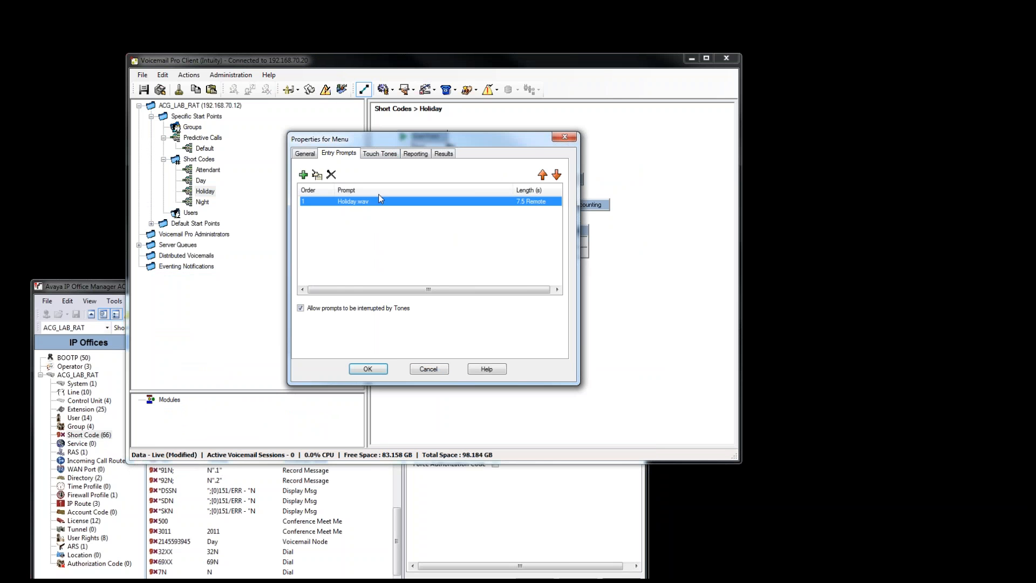
double_click(360, 204)
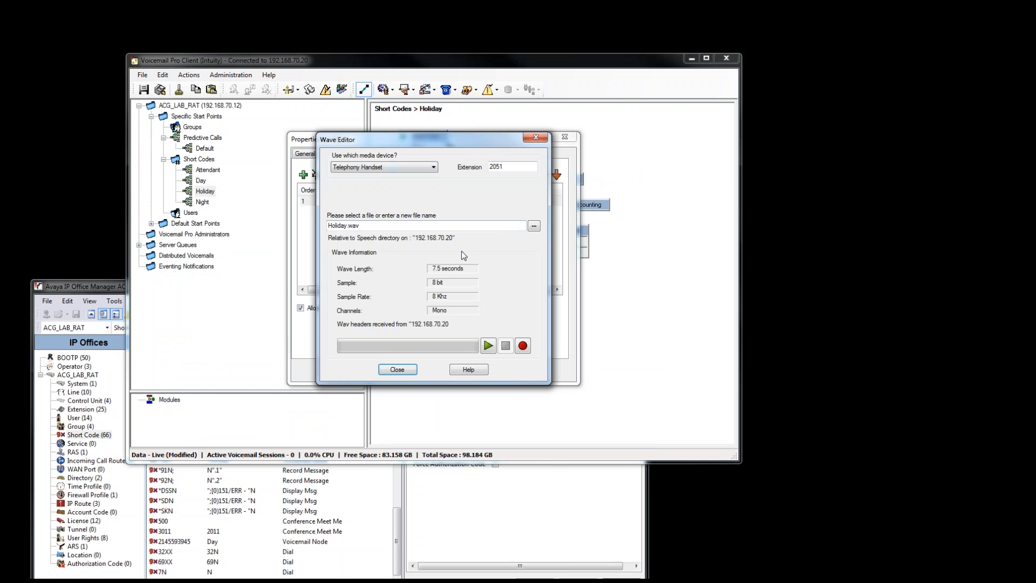
left_click(398, 370)
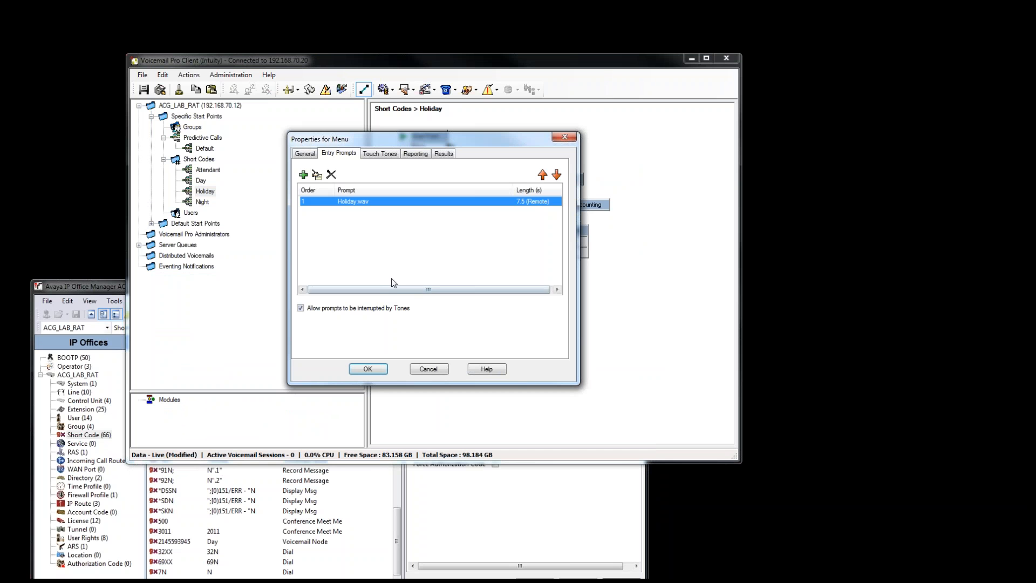
left_click(427, 369)
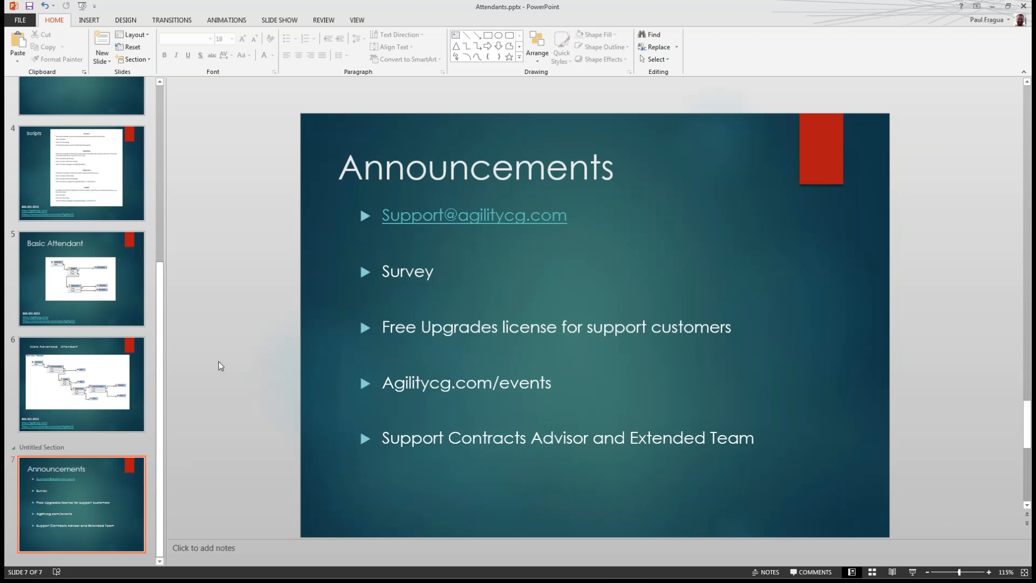
Switch to PowerPoint and present the Announcements slide as a slide show, returning to it after advancing past the end.
left_click(914, 573)
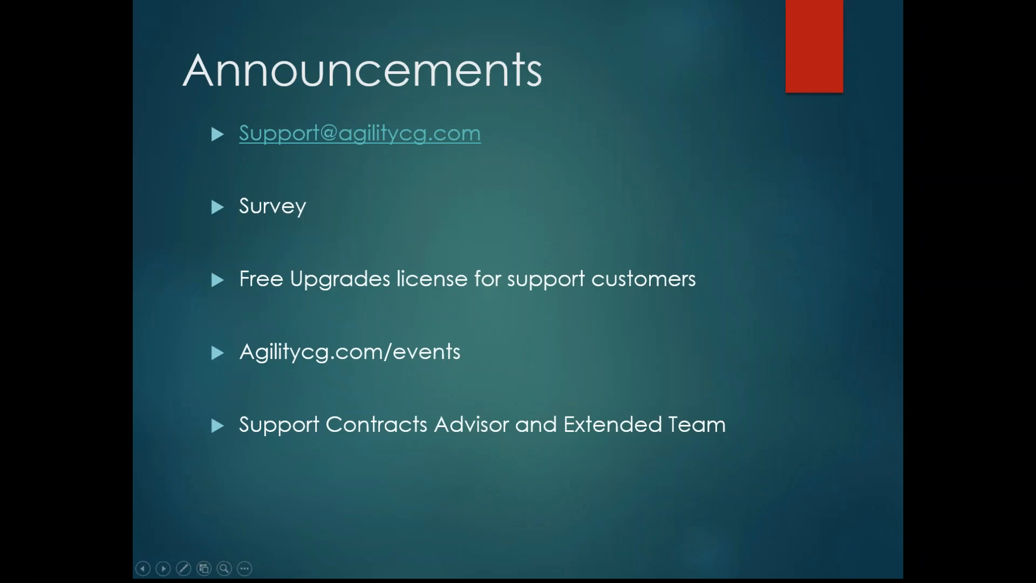
left_click(705, 439)
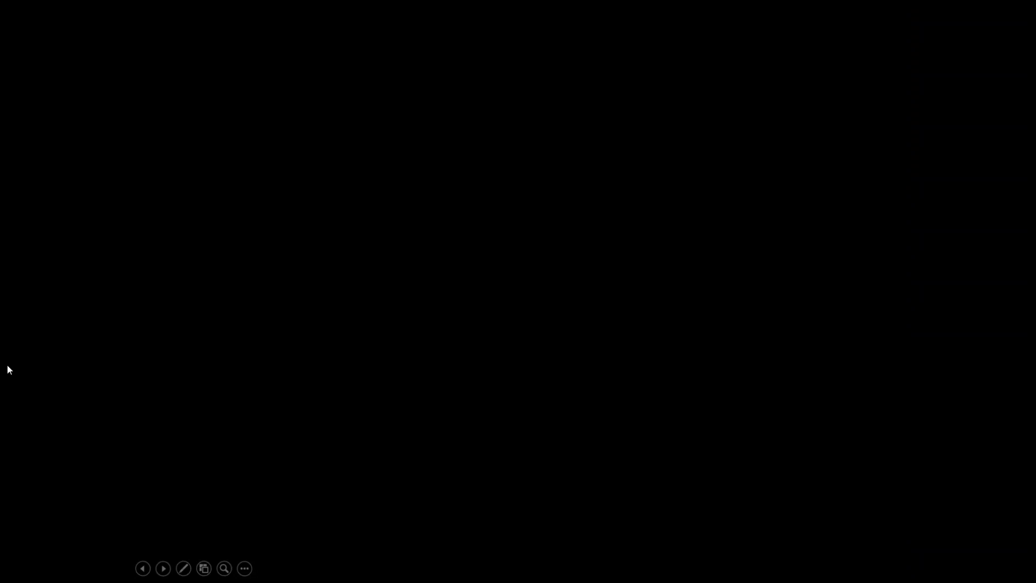
key("Left")
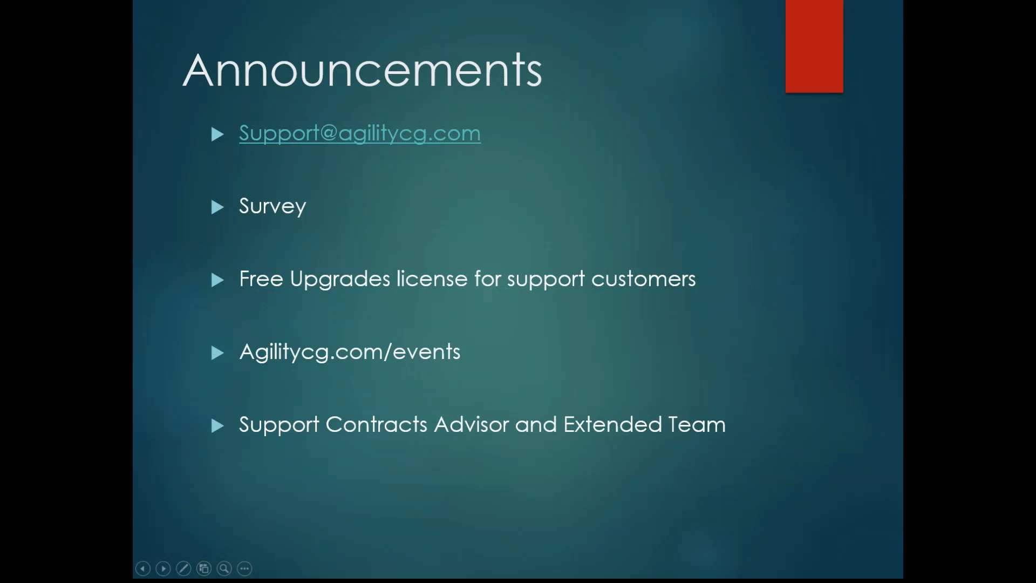